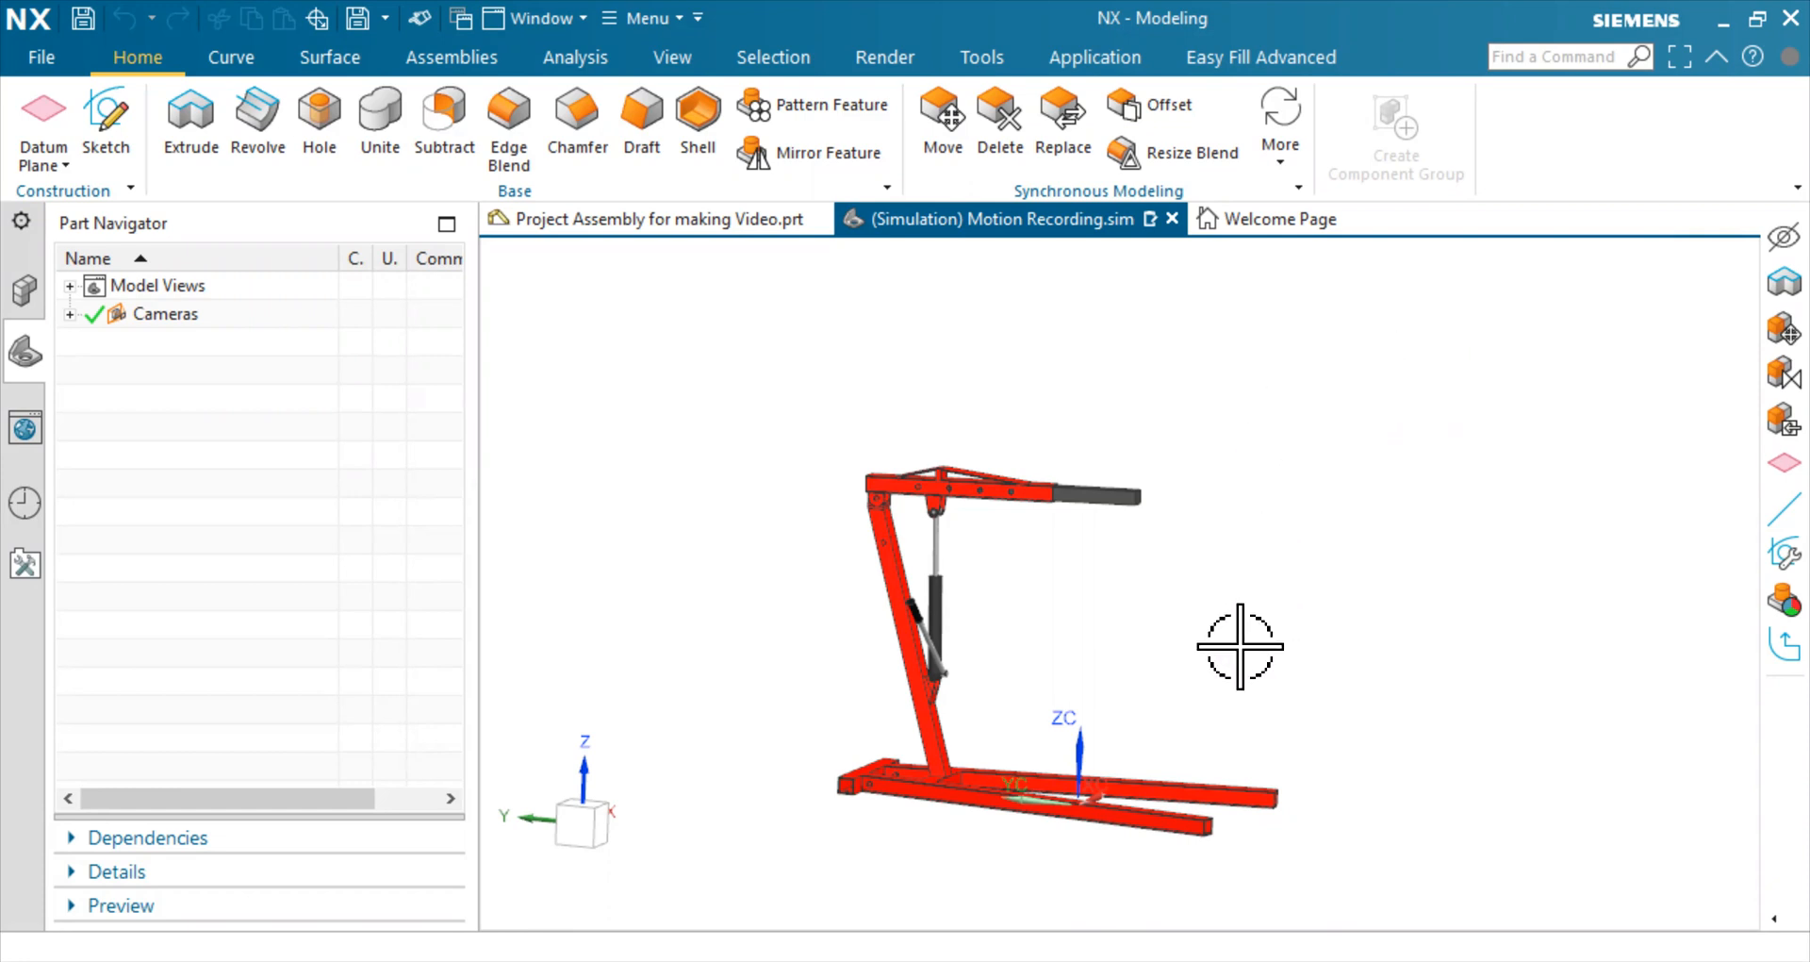
# Examine the crane assembly as a whole and the hydraulic cylinder and crank arm up close
pyautogui.scroll(2, 1176, 686)
pyautogui.scroll(-2, 1176, 686)
pyautogui.moveTo(1161, 686)
pyautogui.mouseDown(button='middle')
pyautogui.moveTo(1027, 691)
pyautogui.moveTo(1144, 666)
pyautogui.moveTo(1148, 736)
pyautogui.moveTo(1164, 707)
pyautogui.mouseUp(button='middle')
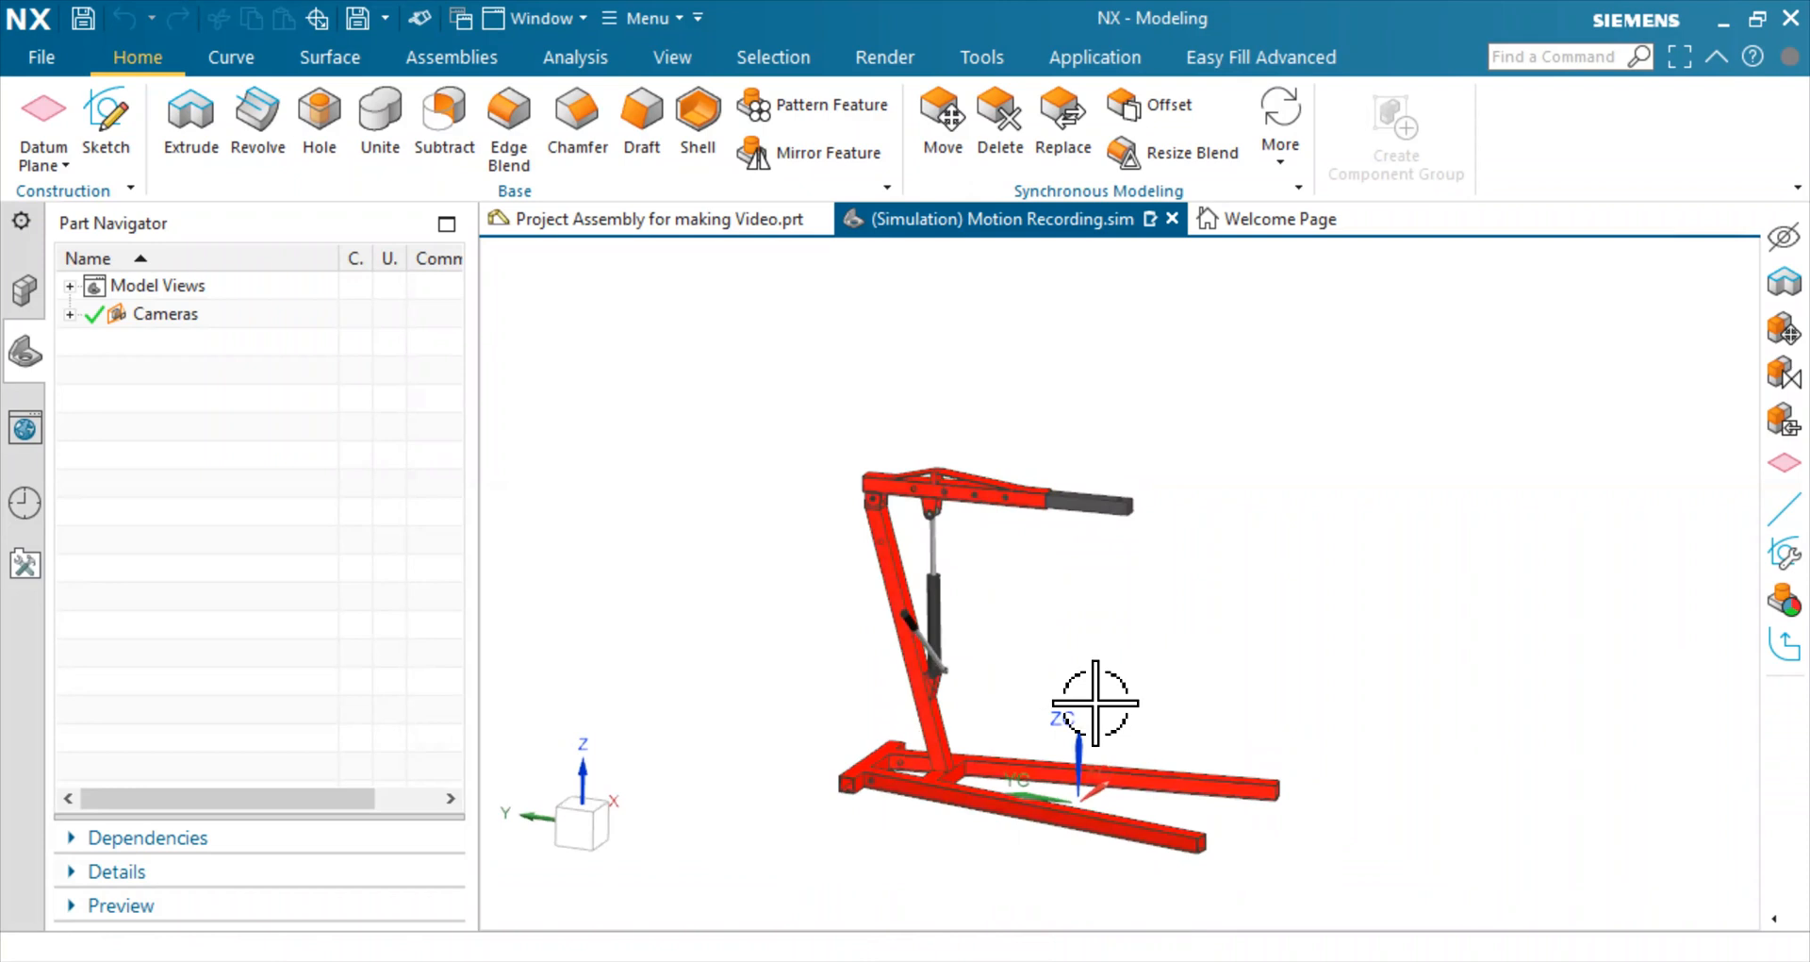
pyautogui.scroll(3, 1091, 686)
pyautogui.scroll(-2, 1090, 685)
pyautogui.scroll(-2, 1071, 673)
pyautogui.scroll(4, 1071, 673)
pyautogui.scroll(-2, 1071, 673)
pyautogui.scroll(2, 1071, 673)
pyautogui.scroll(-2, 1073, 683)
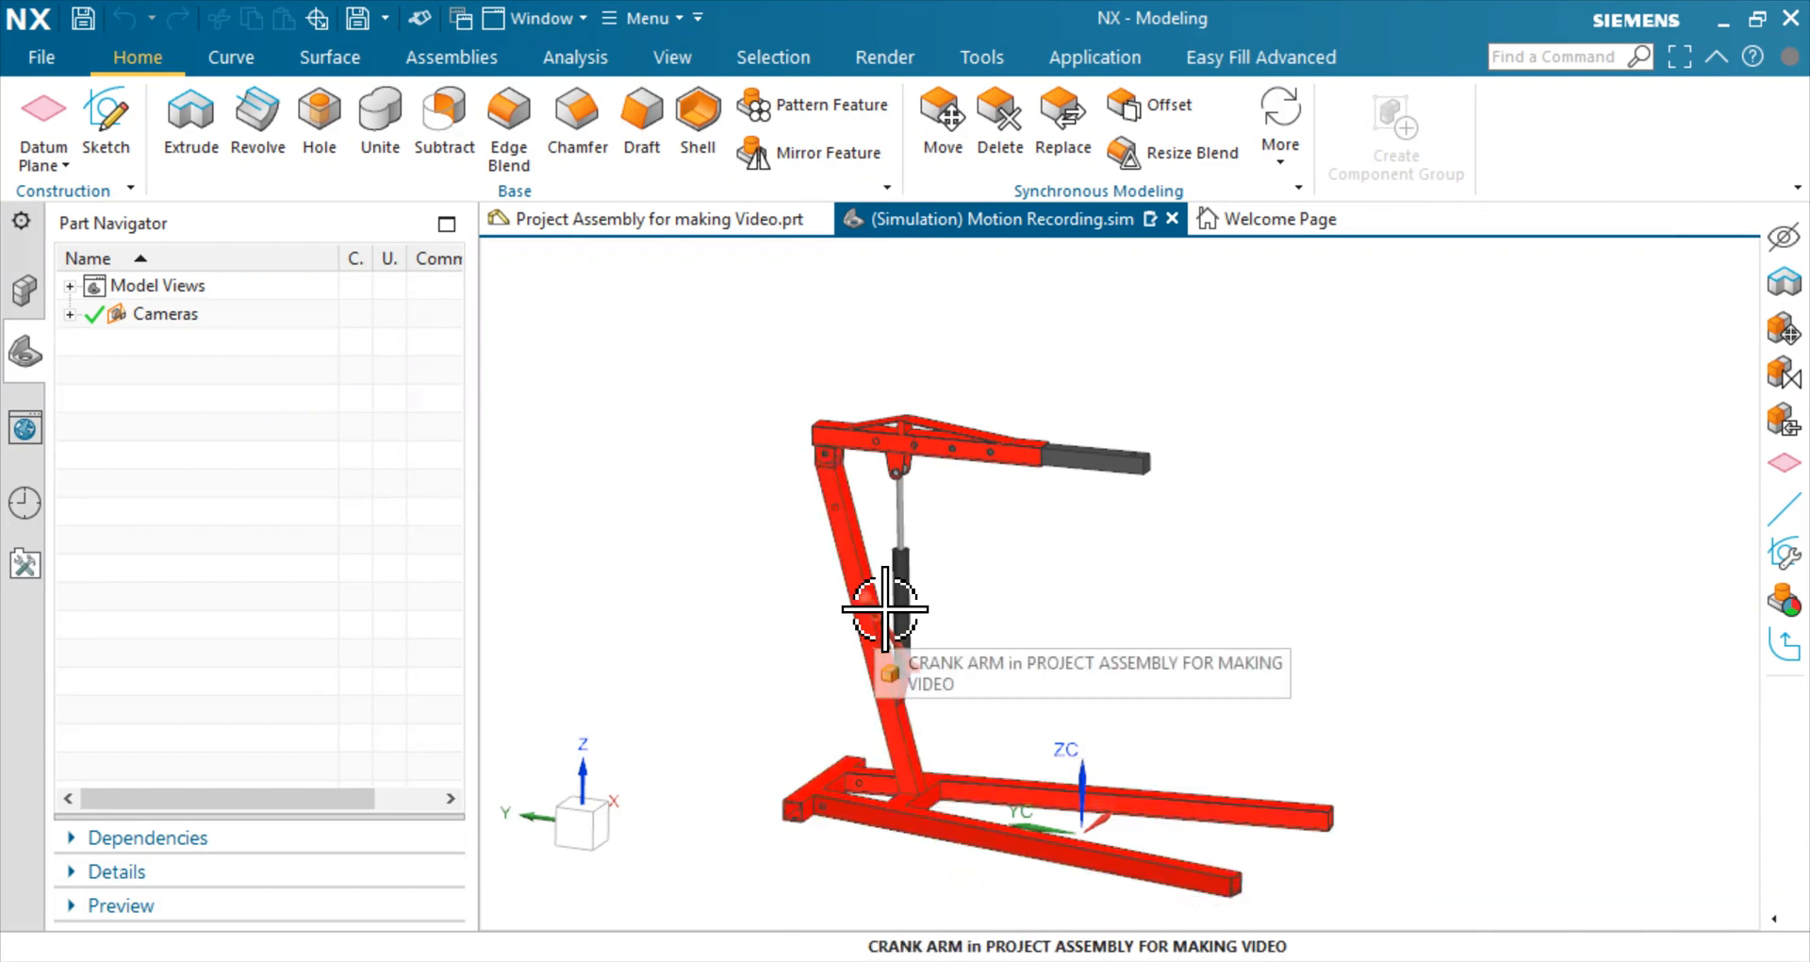
pyautogui.scroll(3, 886, 609)
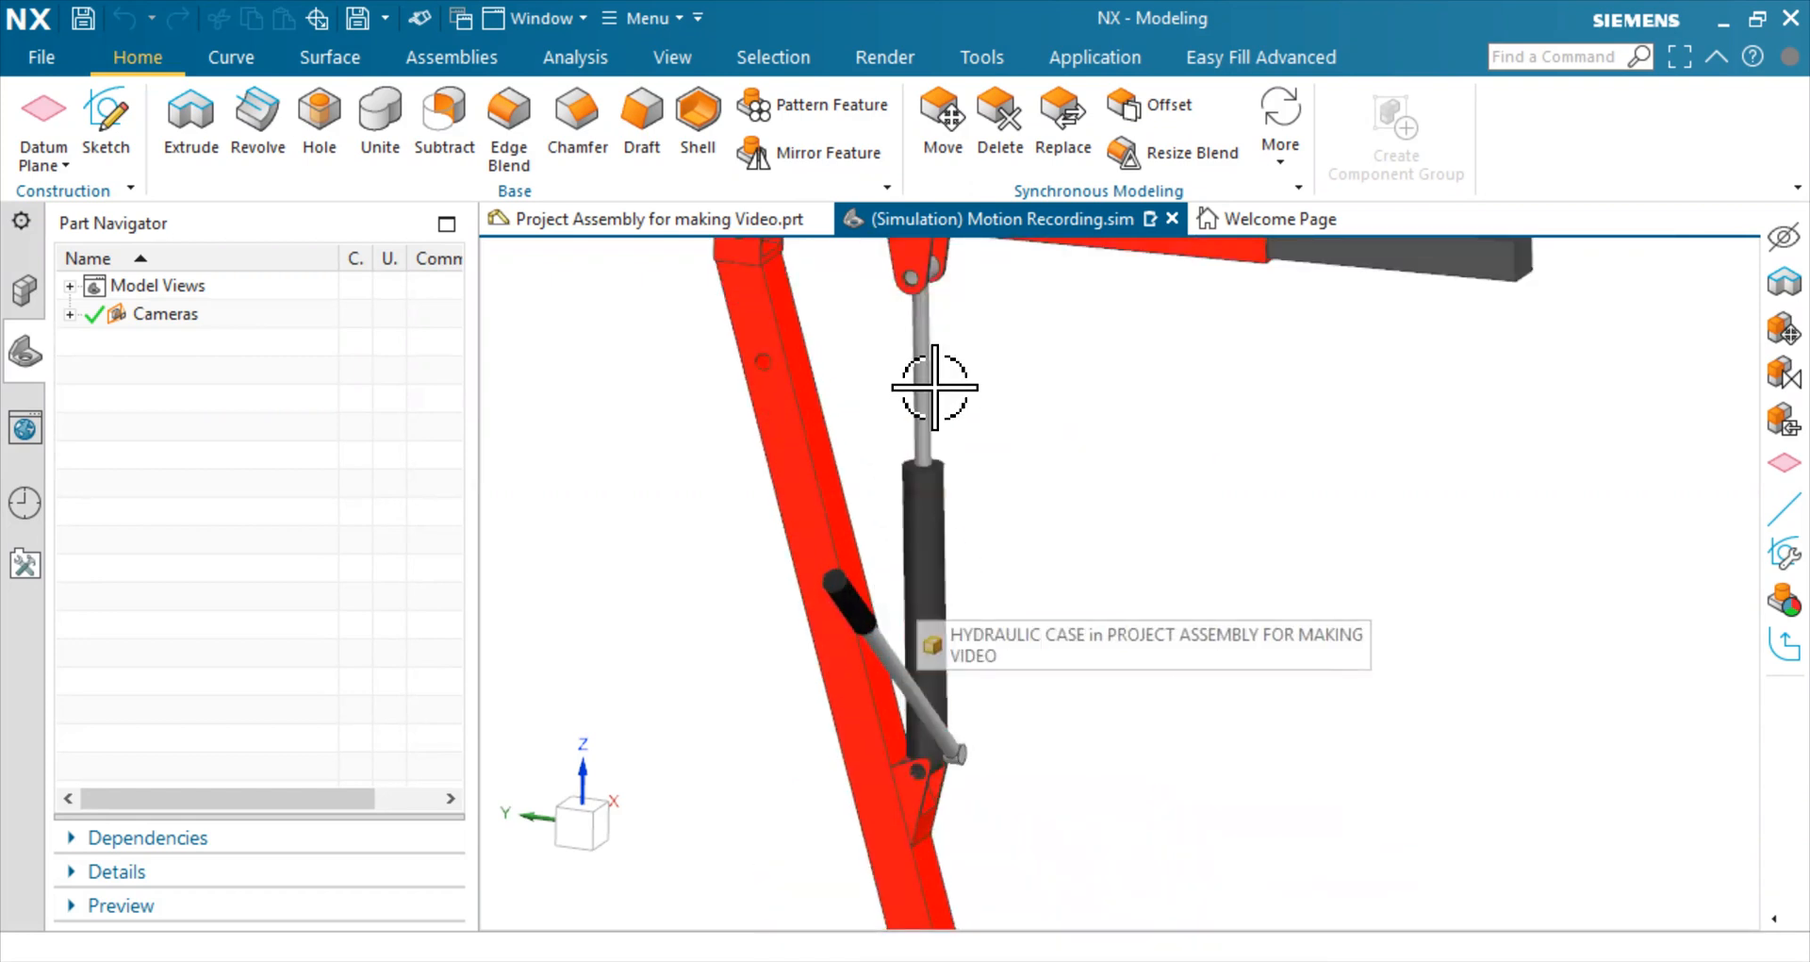
pyautogui.scroll(-5, 952, 415)
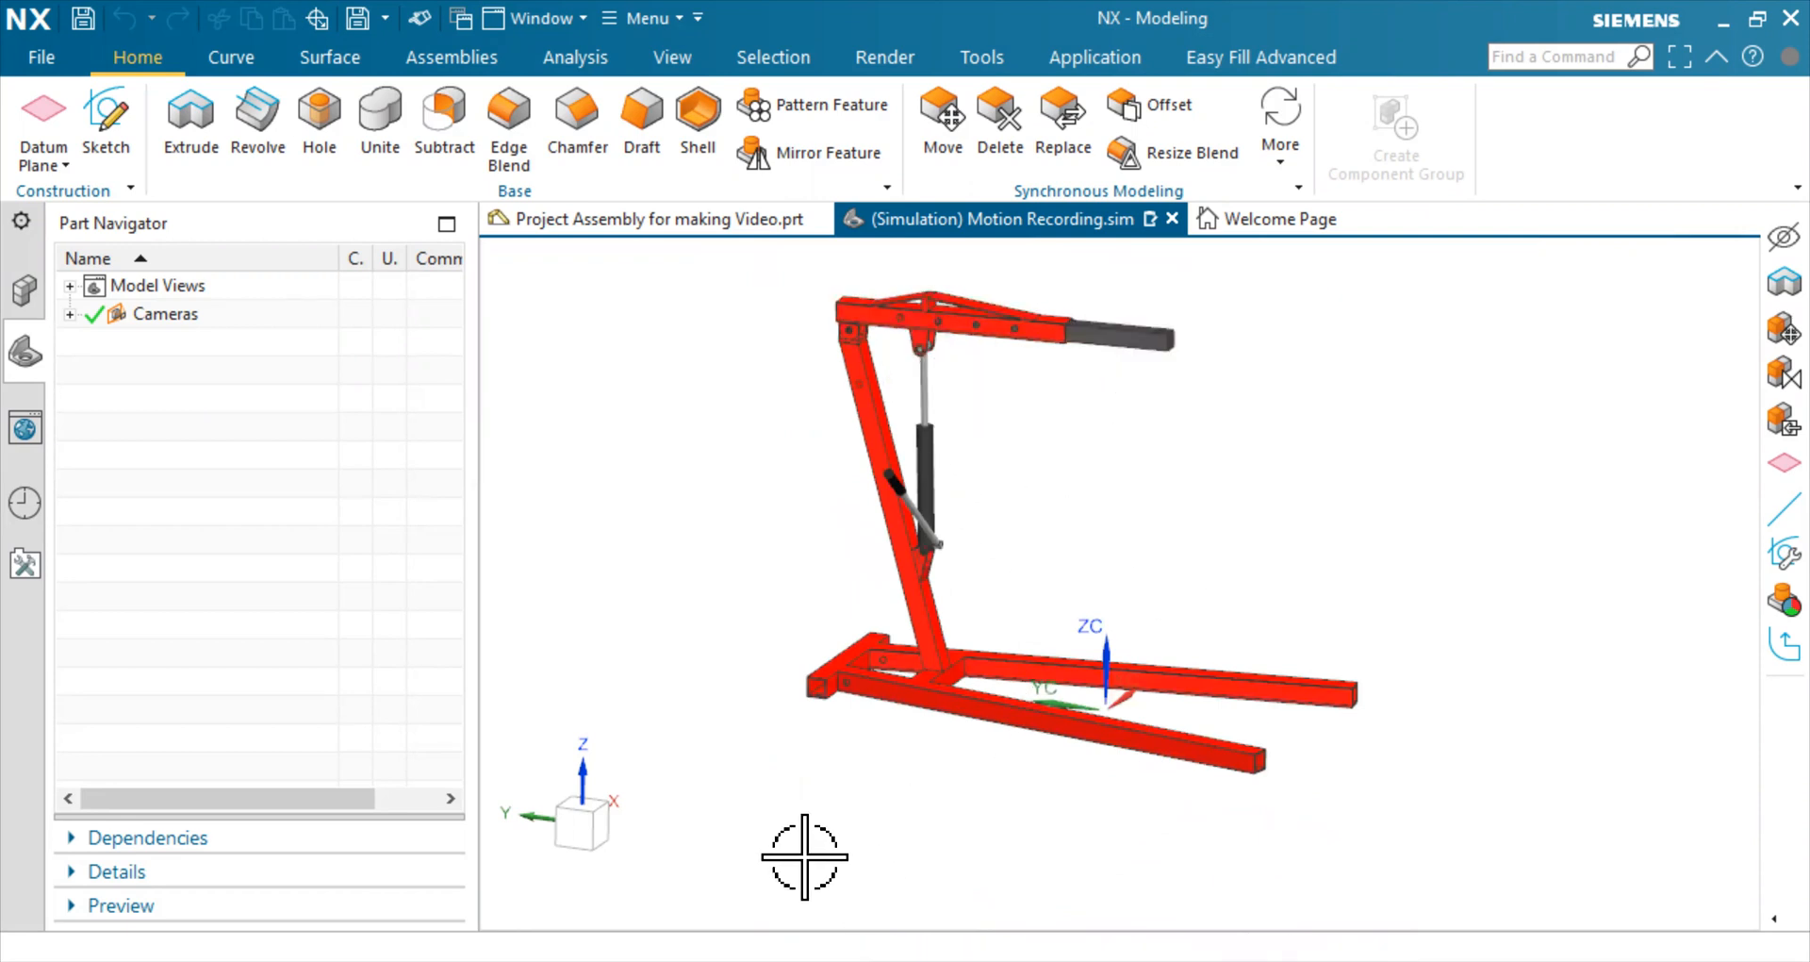
pyautogui.scroll(-1, 804, 856)
pyautogui.scroll(1, 712, 494)
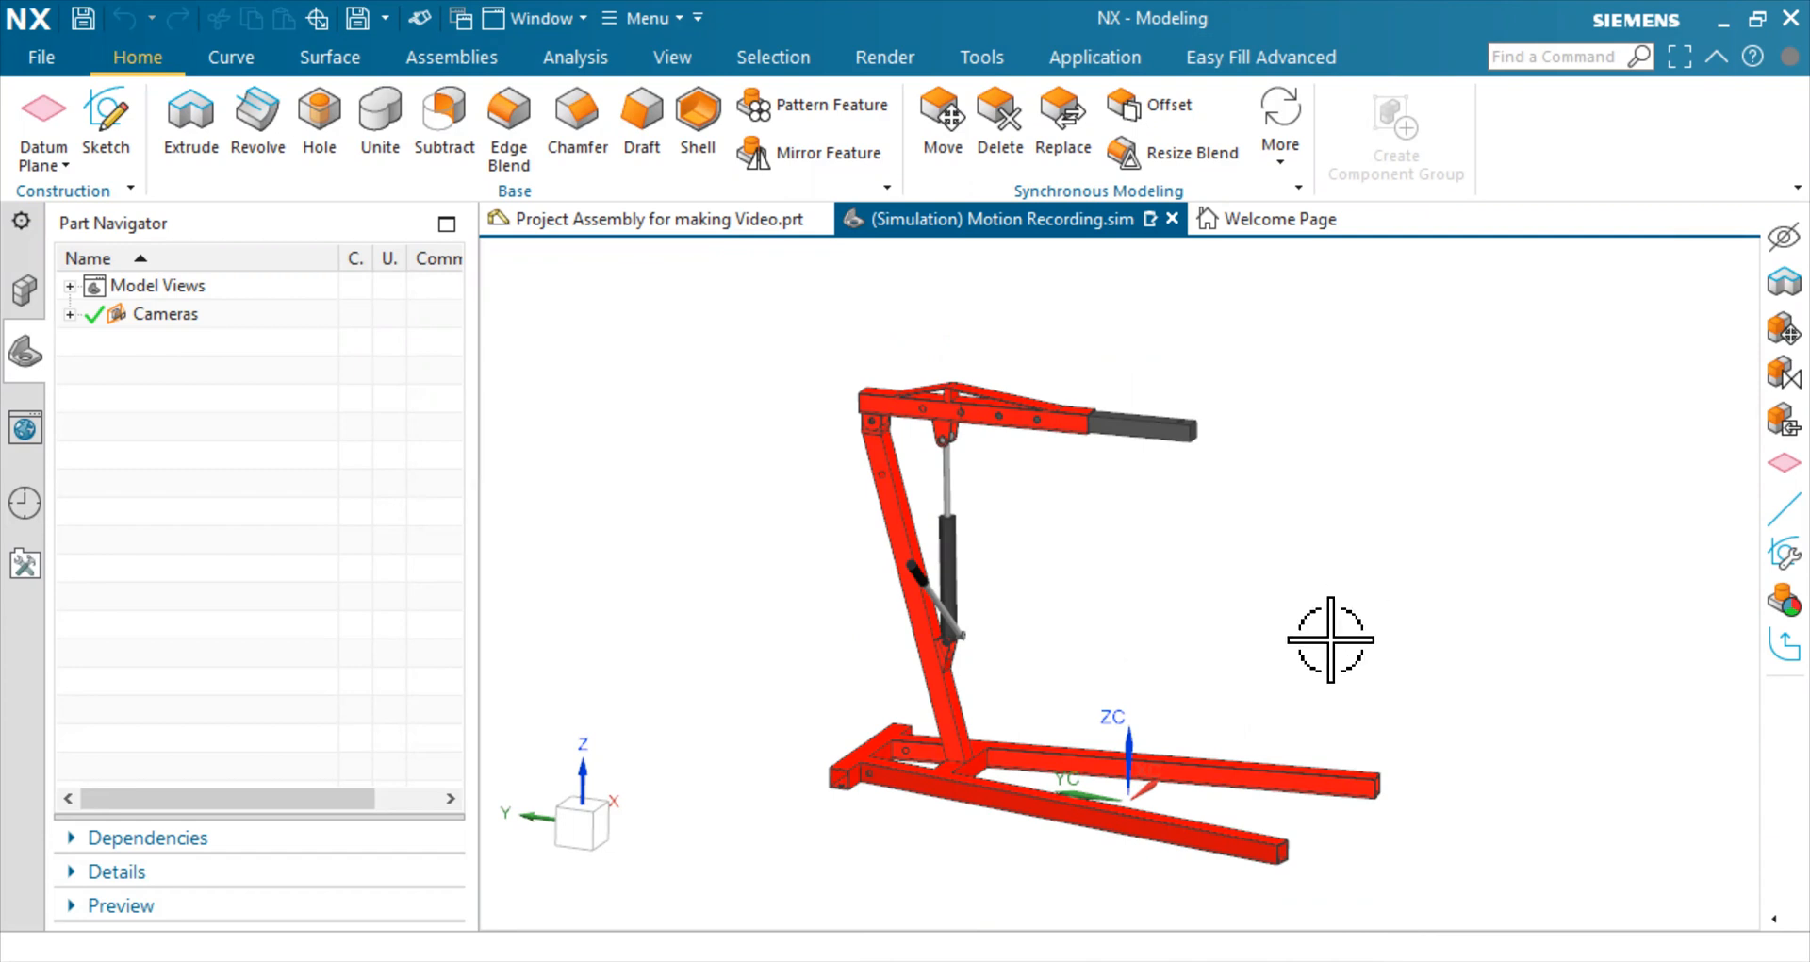
pyautogui.moveTo(1354, 635)
pyautogui.mouseDown(button='middle')
pyautogui.moveTo(1196, 637)
pyautogui.moveTo(1264, 610)
pyautogui.moveTo(1325, 654)
pyautogui.mouseUp(button='middle')
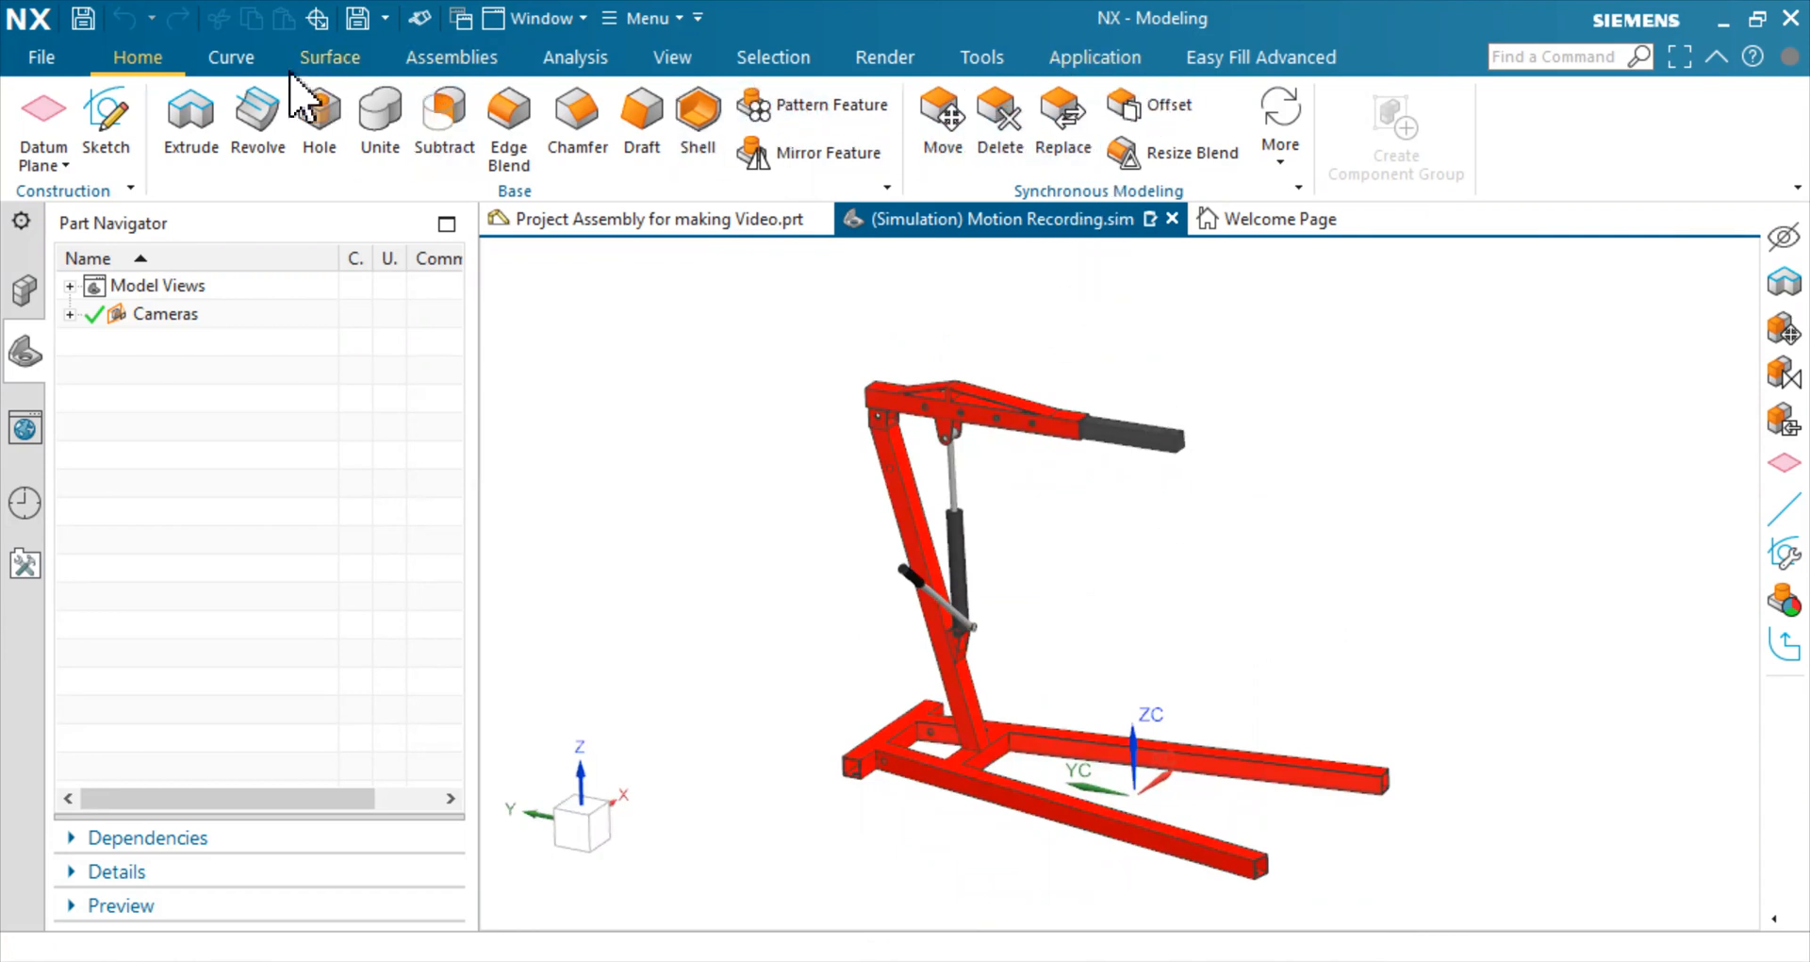
# Switch to the Motion application and start a motion body from the base frame solid
pyautogui.click(1093, 59)
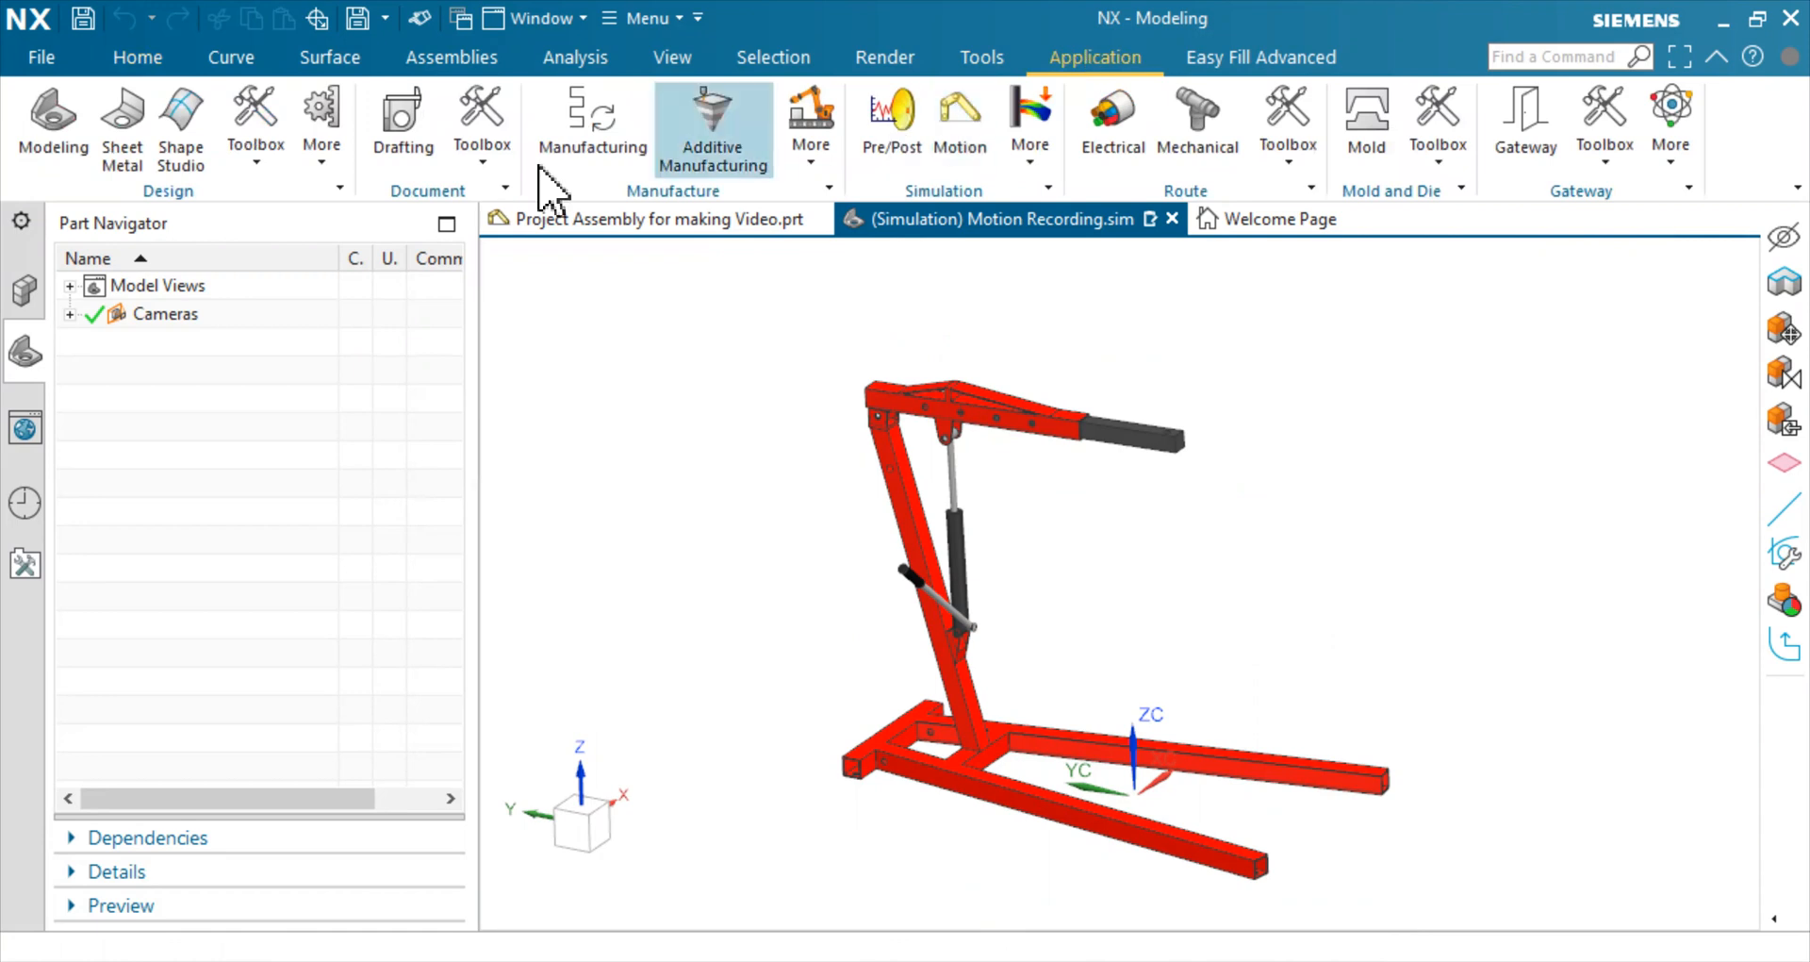
pyautogui.click(966, 116)
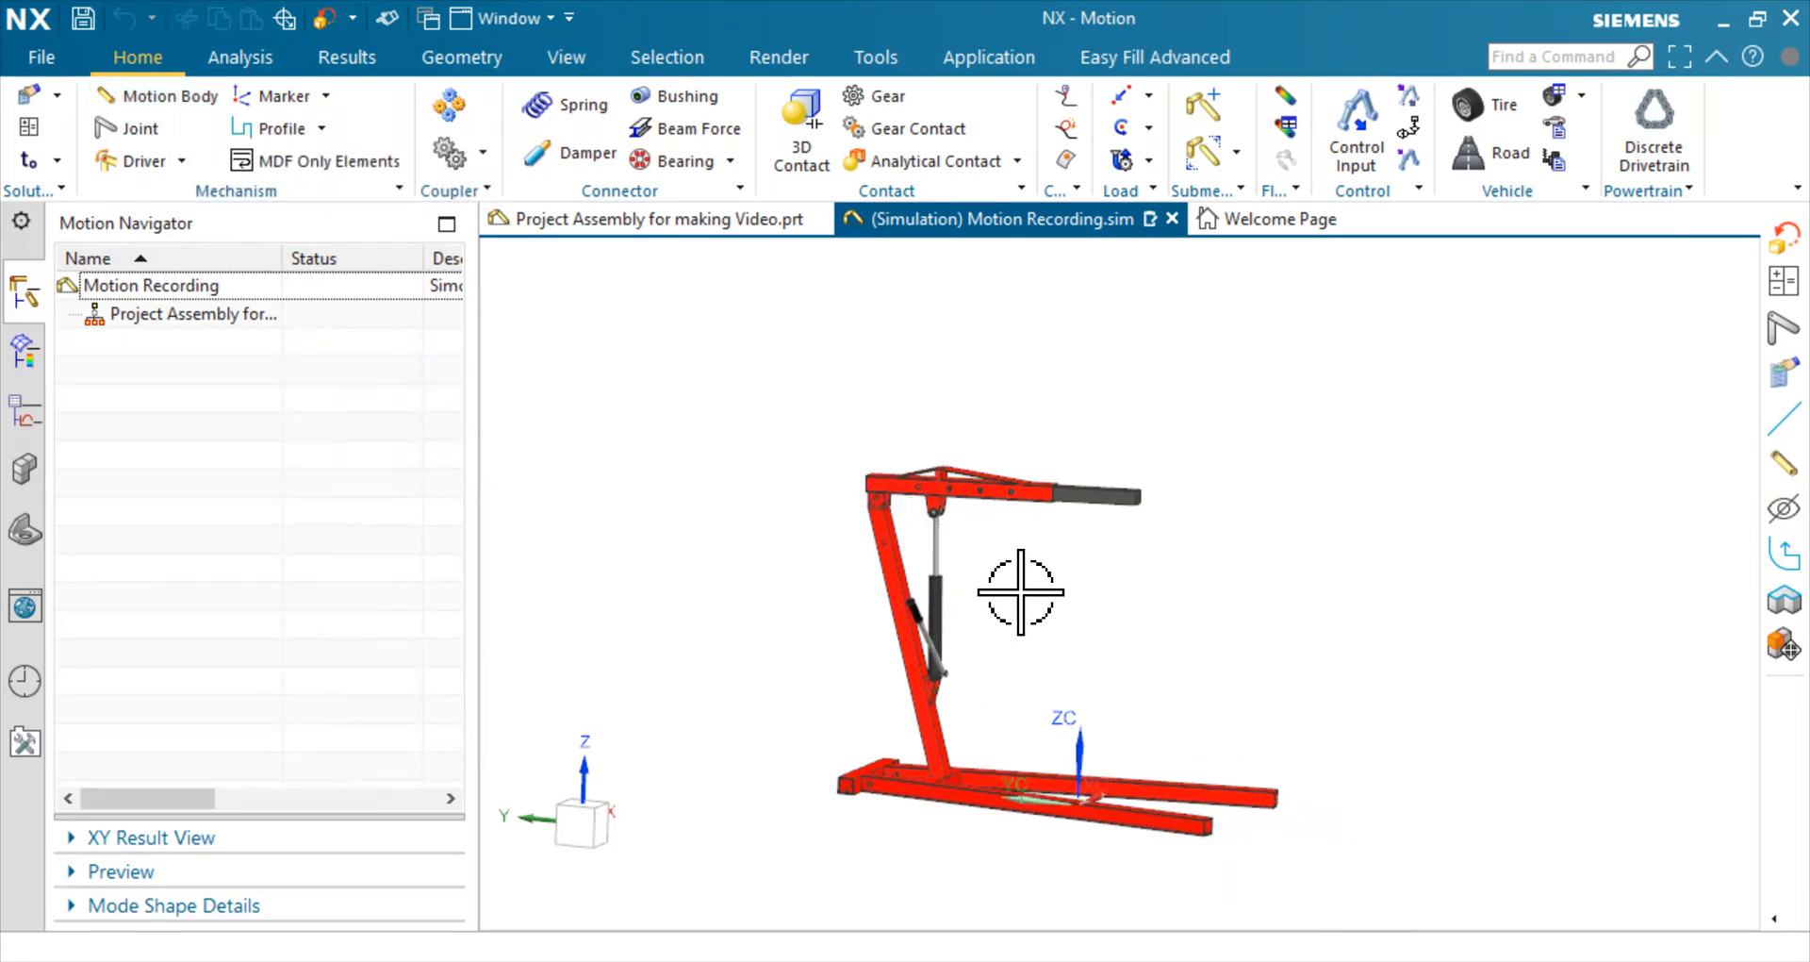
pyautogui.click(172, 98)
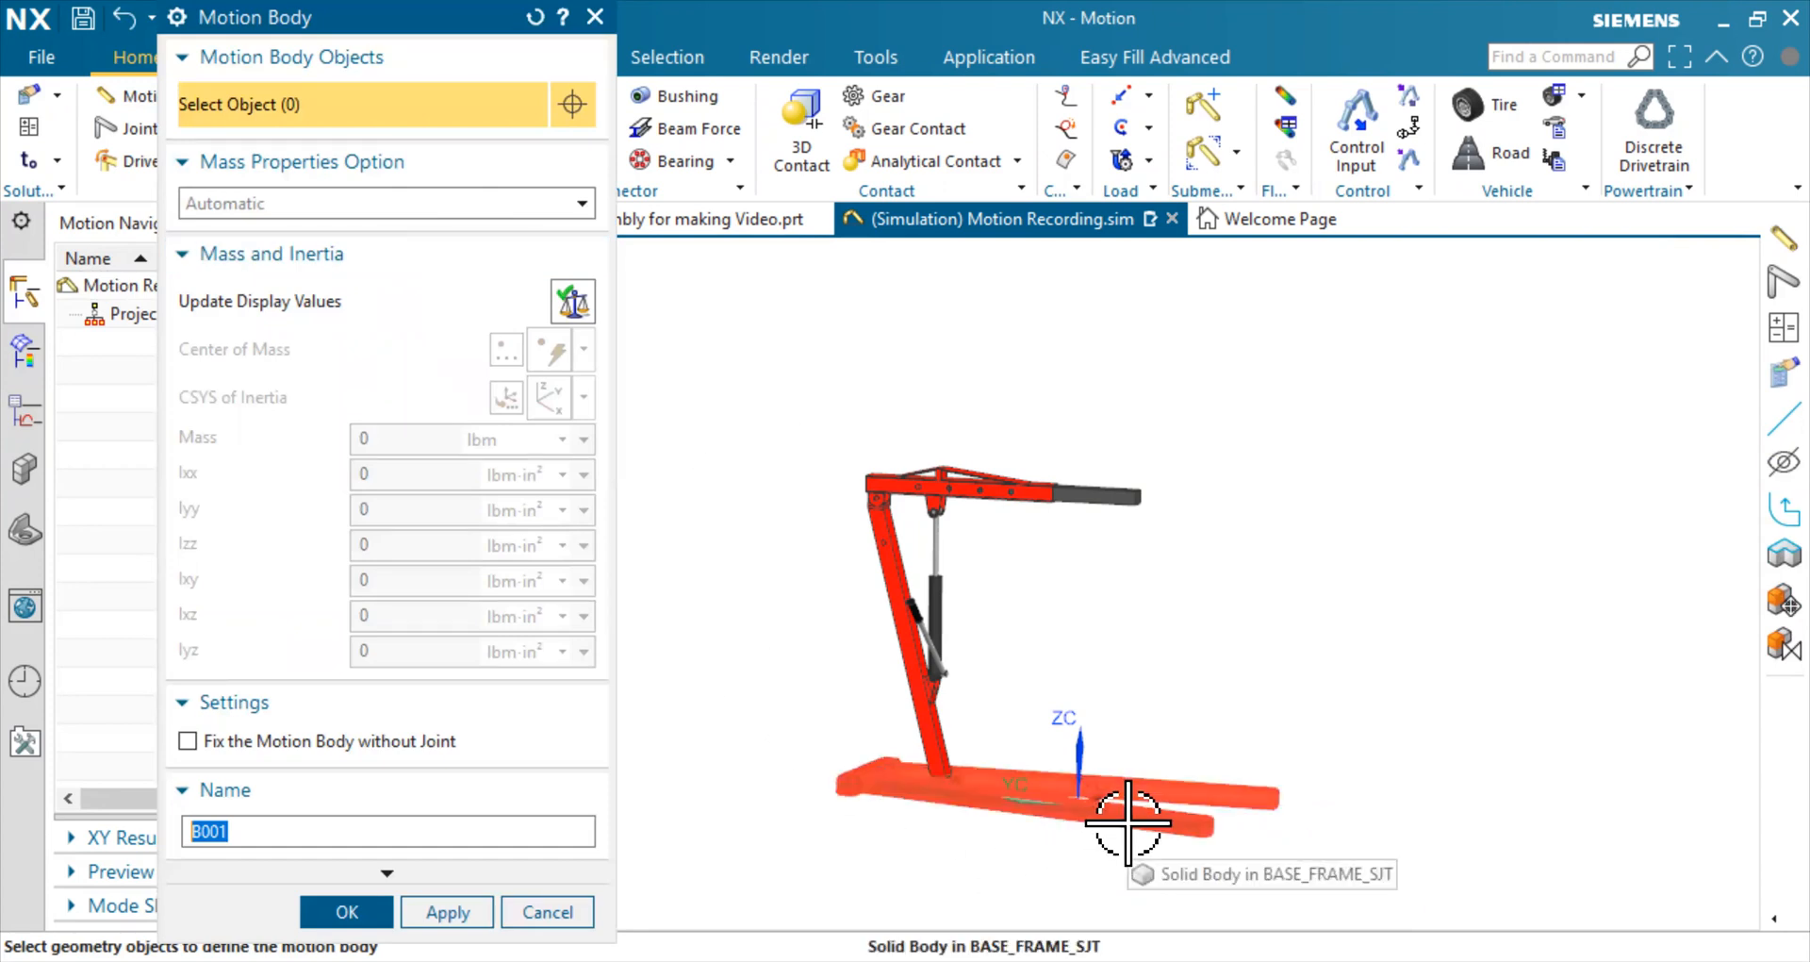
pyautogui.click(1127, 822)
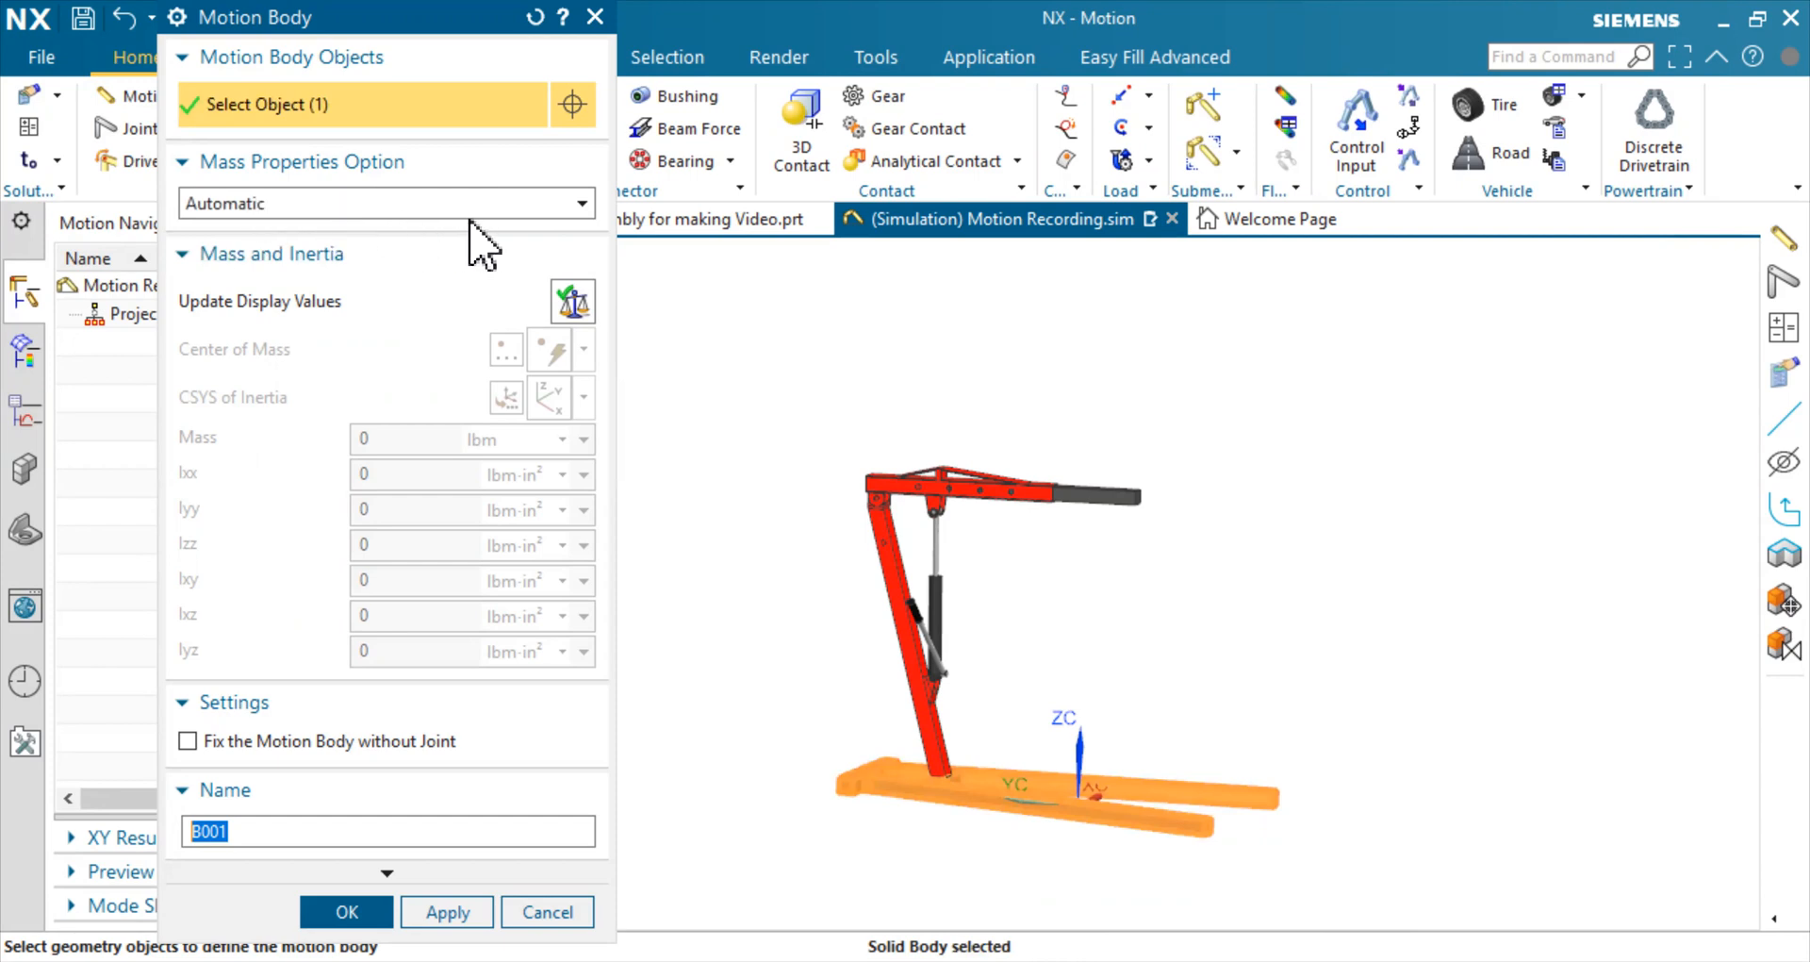
# Try the User Defined mass properties option for the base frame's motion body, and return it to Automatic
pyautogui.click(530, 205)
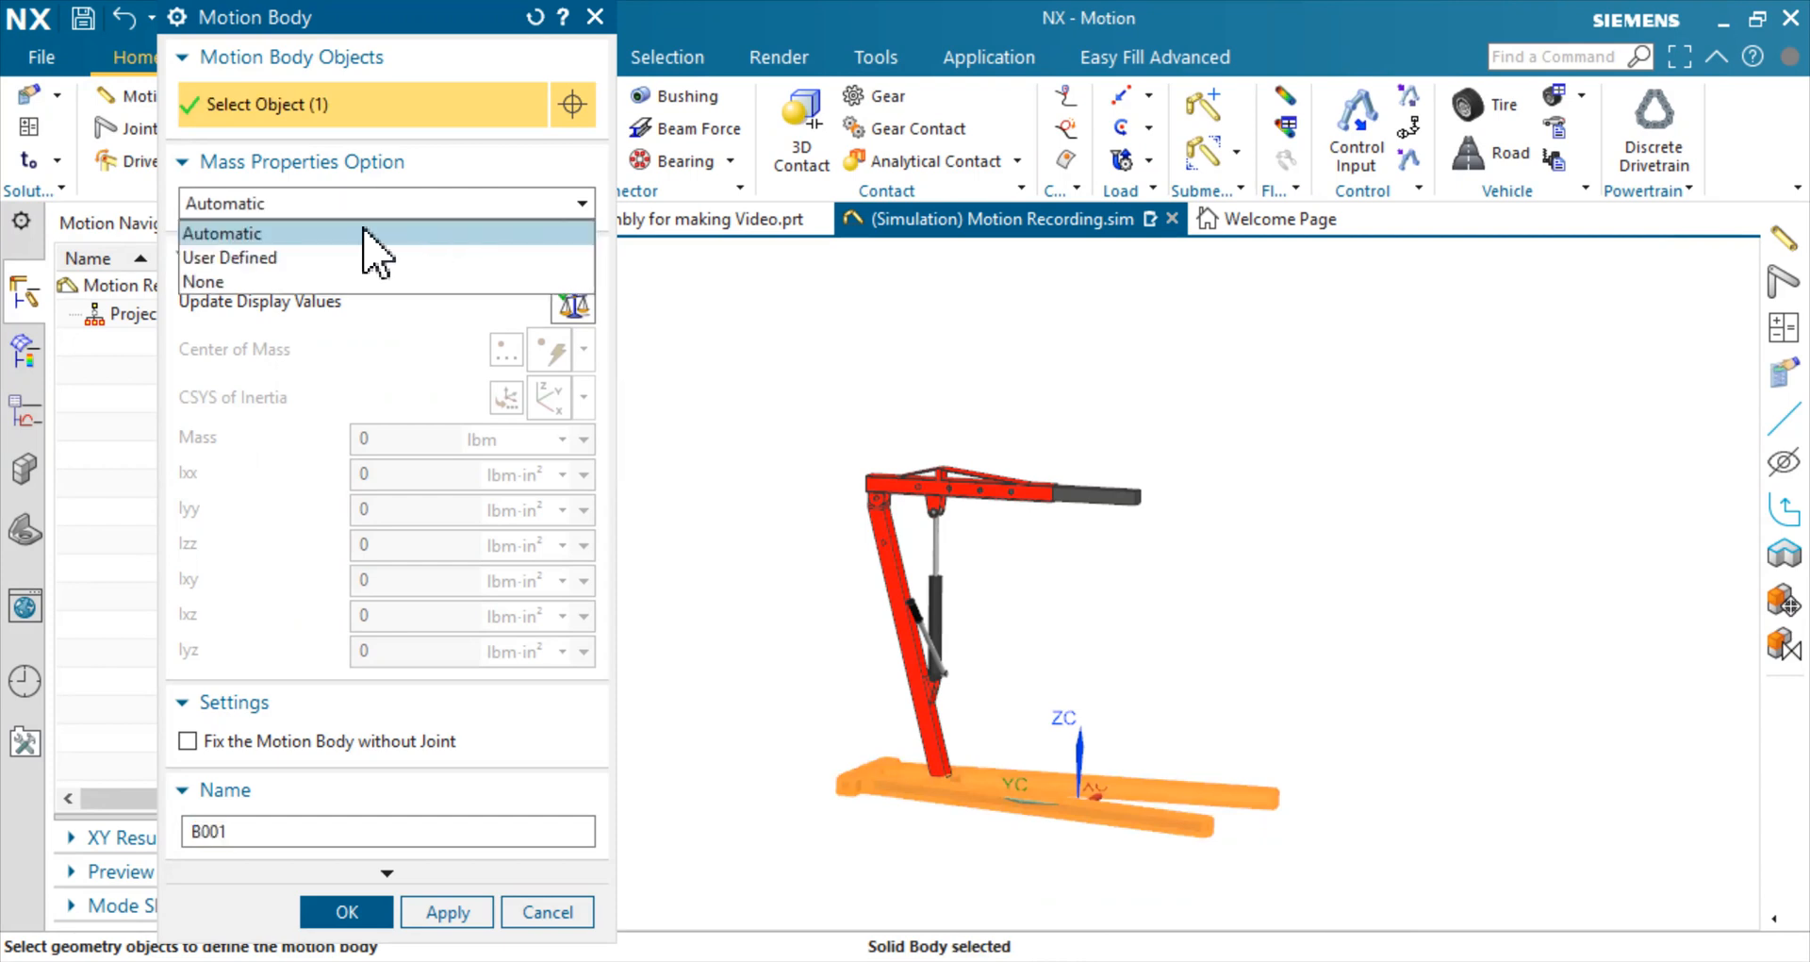
pyautogui.click(287, 262)
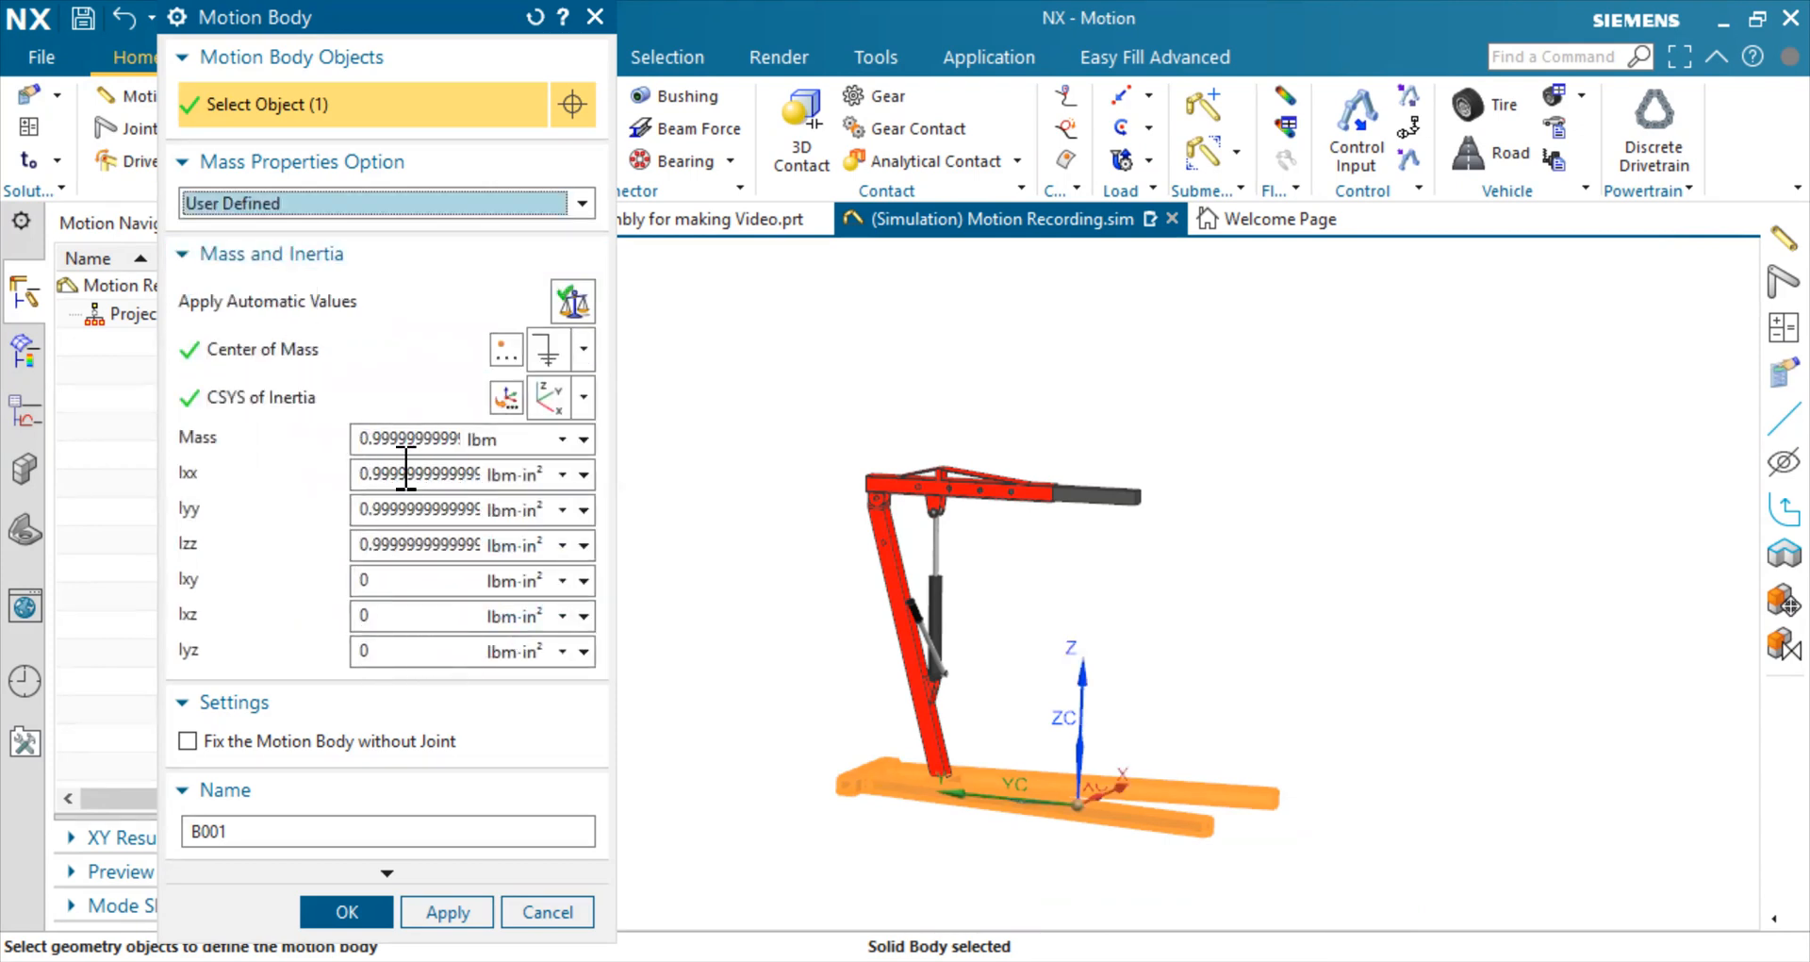
pyautogui.click(581, 203)
pyautogui.click(482, 235)
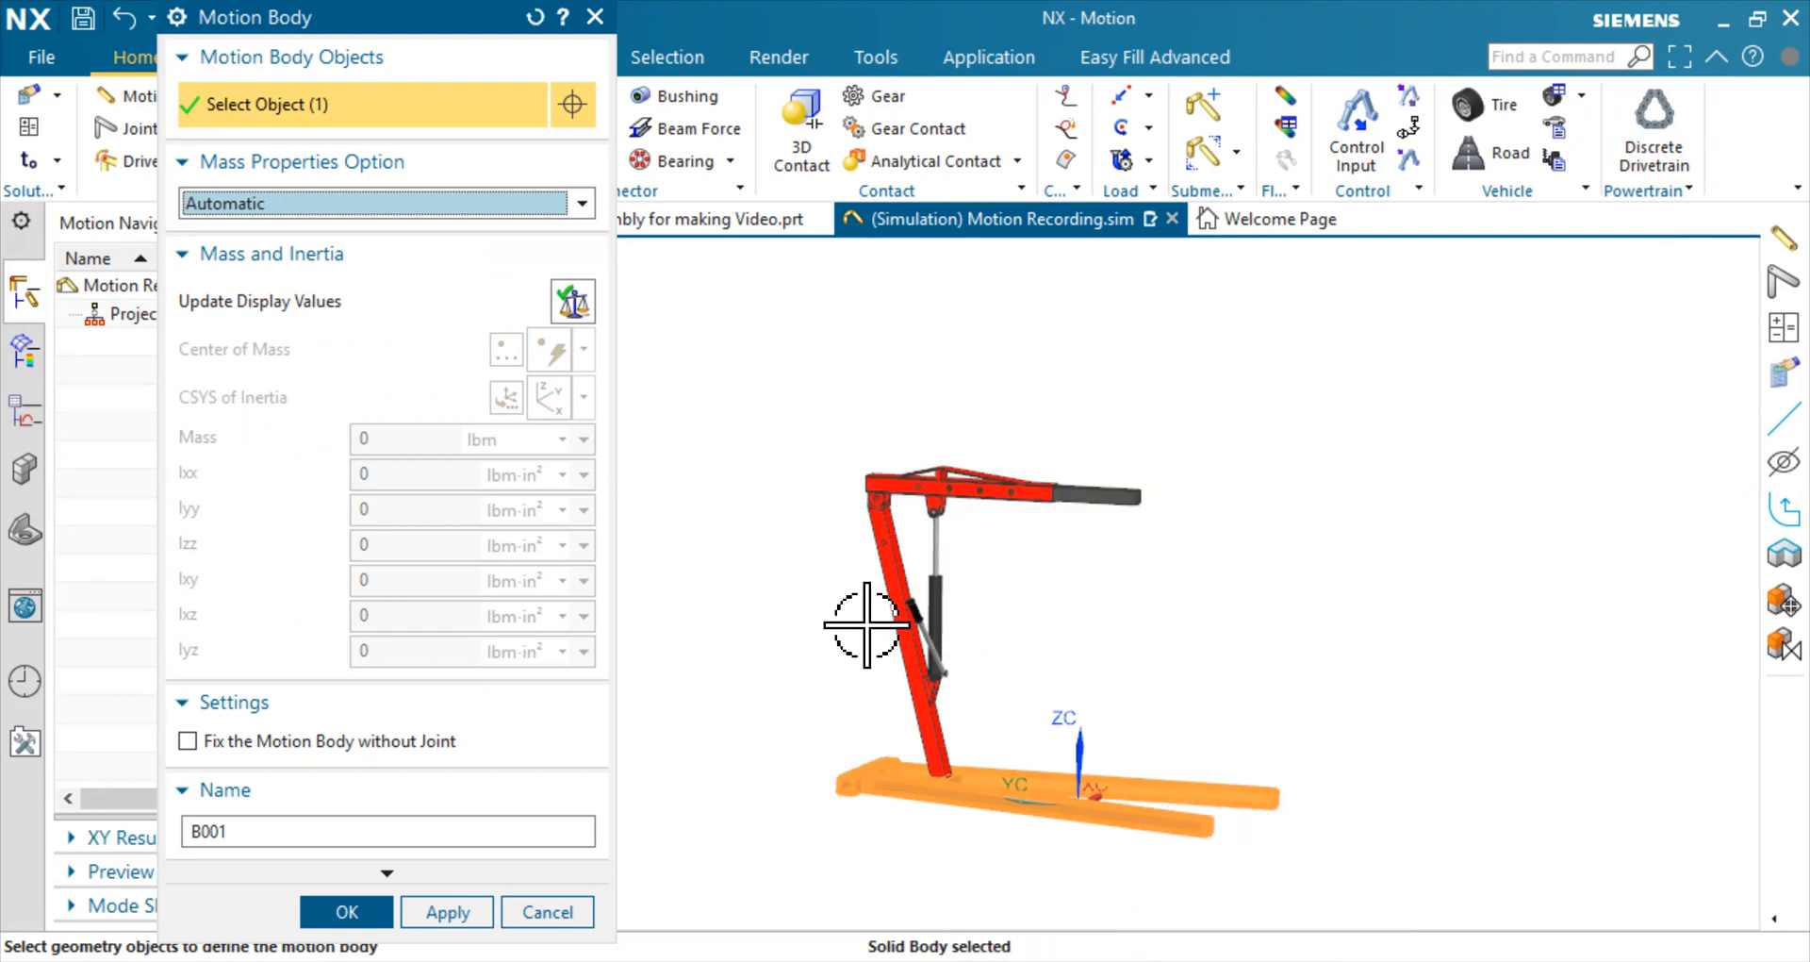
# Fix the base frame's motion body without a joint and create it
pyautogui.click(189, 743)
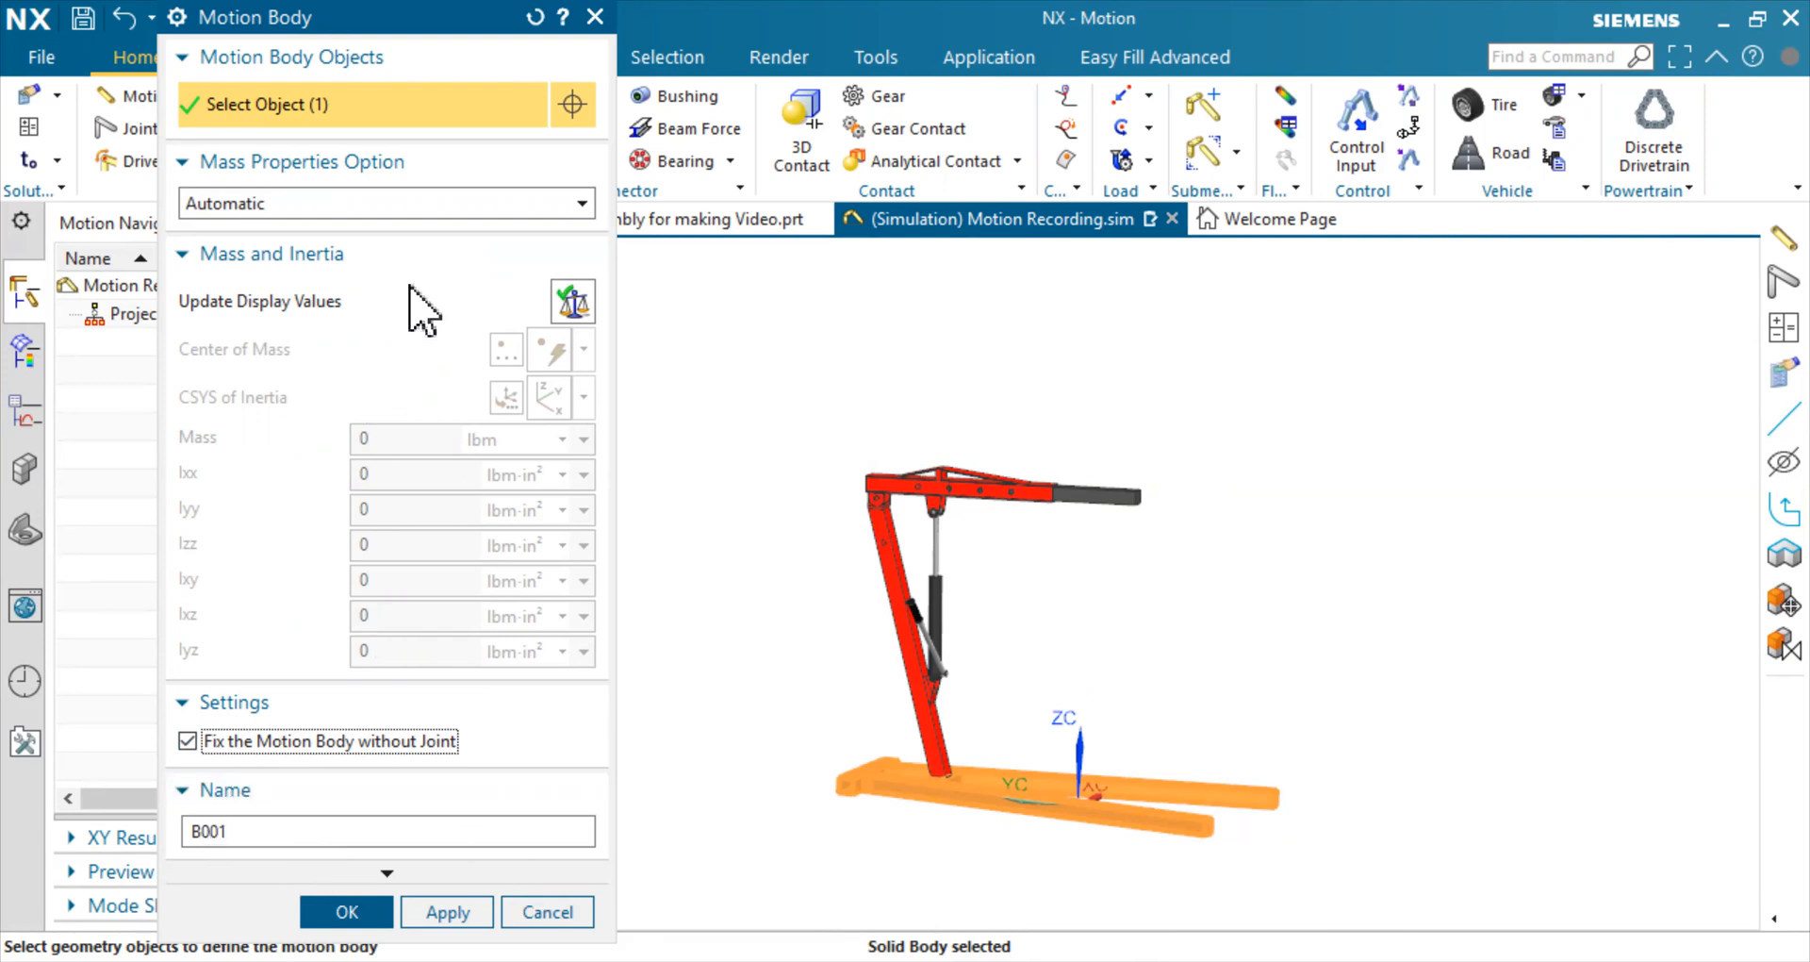
pyautogui.click(345, 907)
pyautogui.click(349, 909)
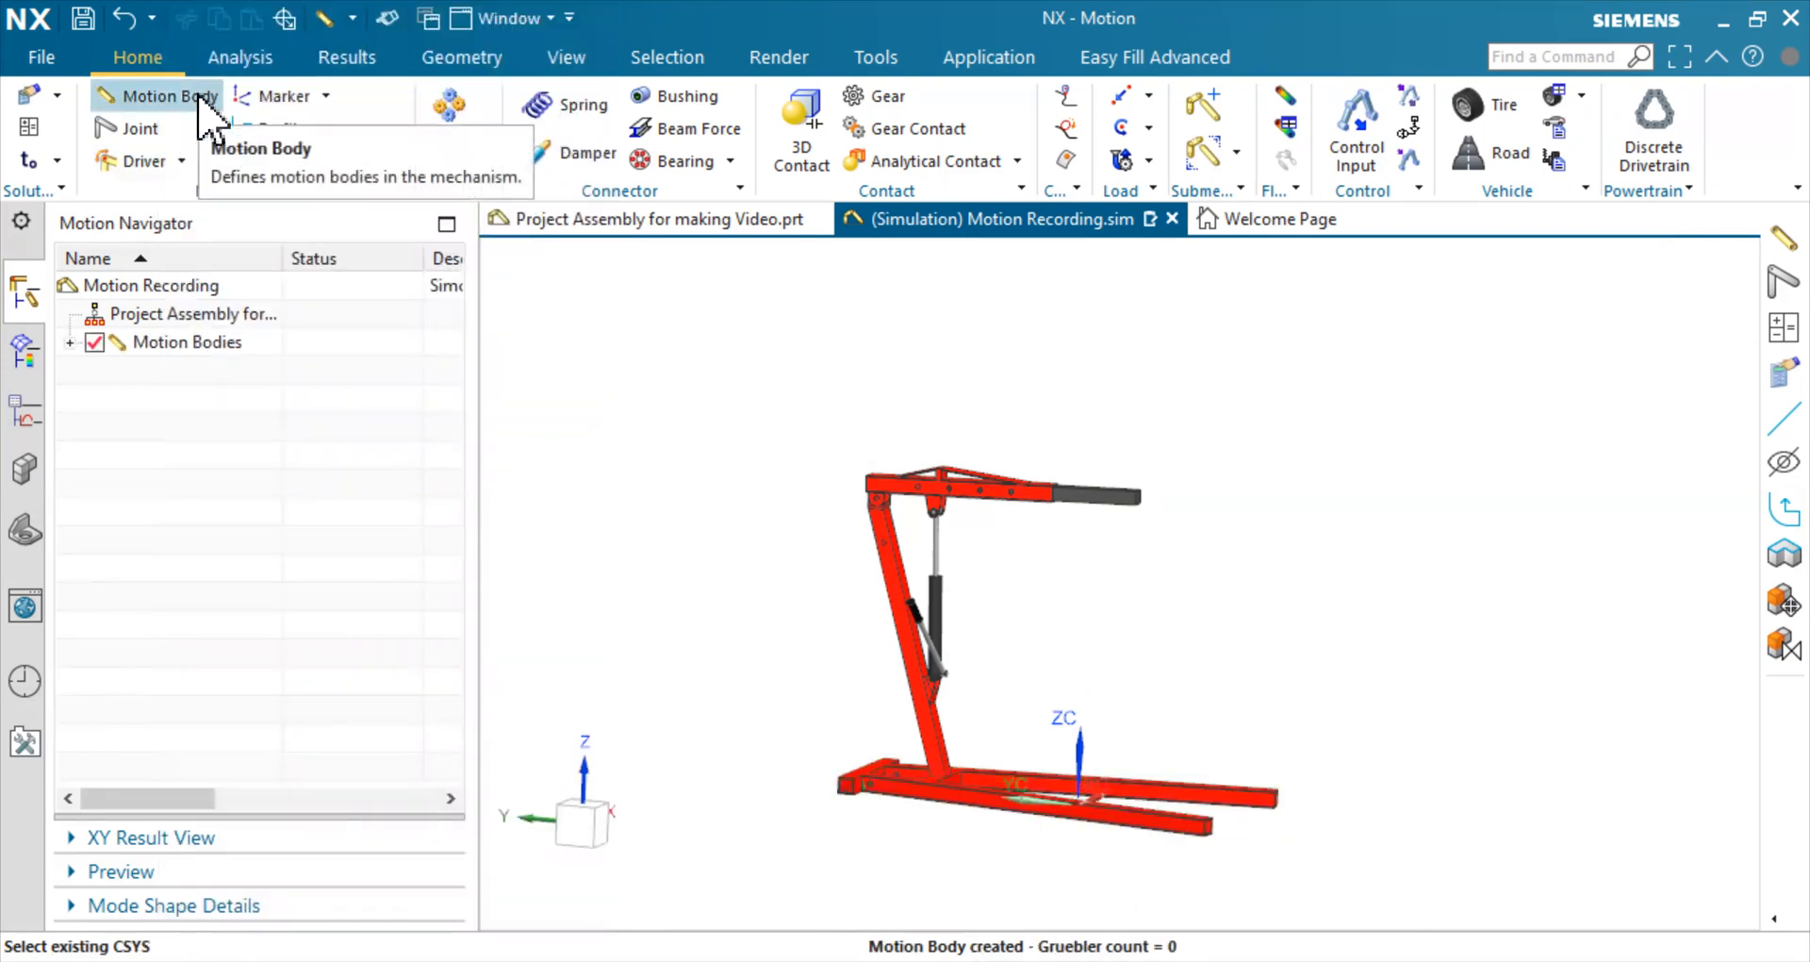
# Create a motion body from the inclined back frame, fixed without a joint and with automatic mass properties
pyautogui.click(200, 98)
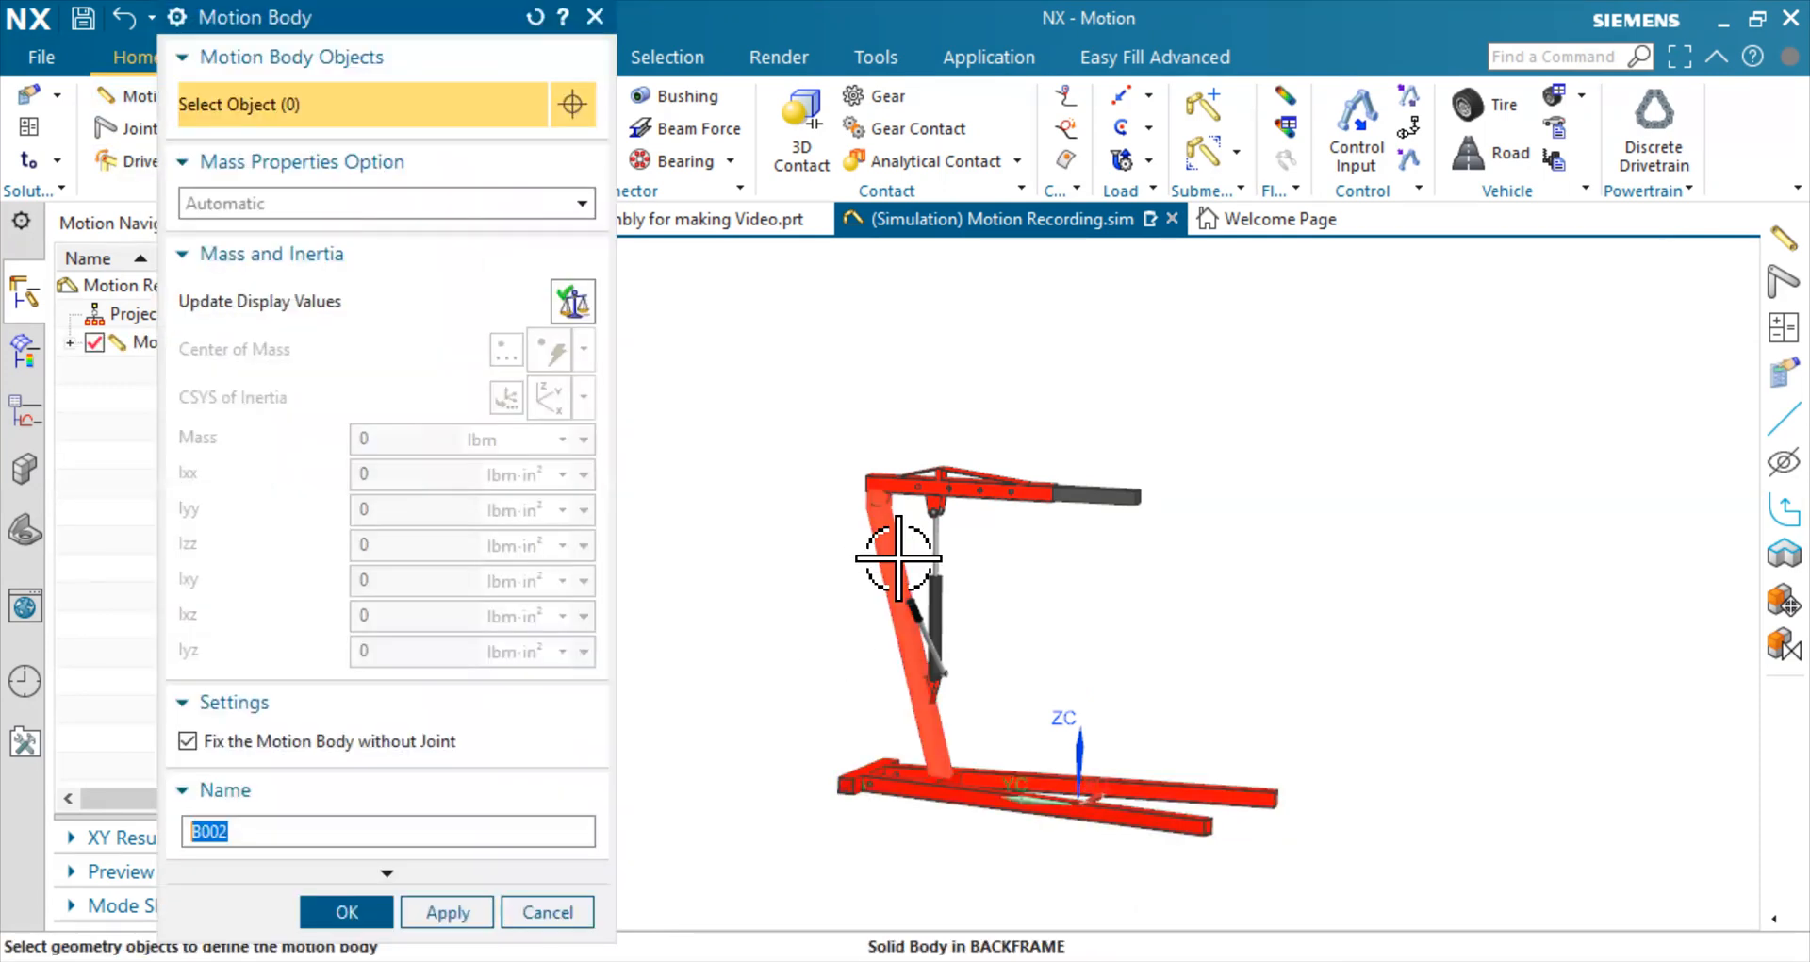
pyautogui.click(851, 647)
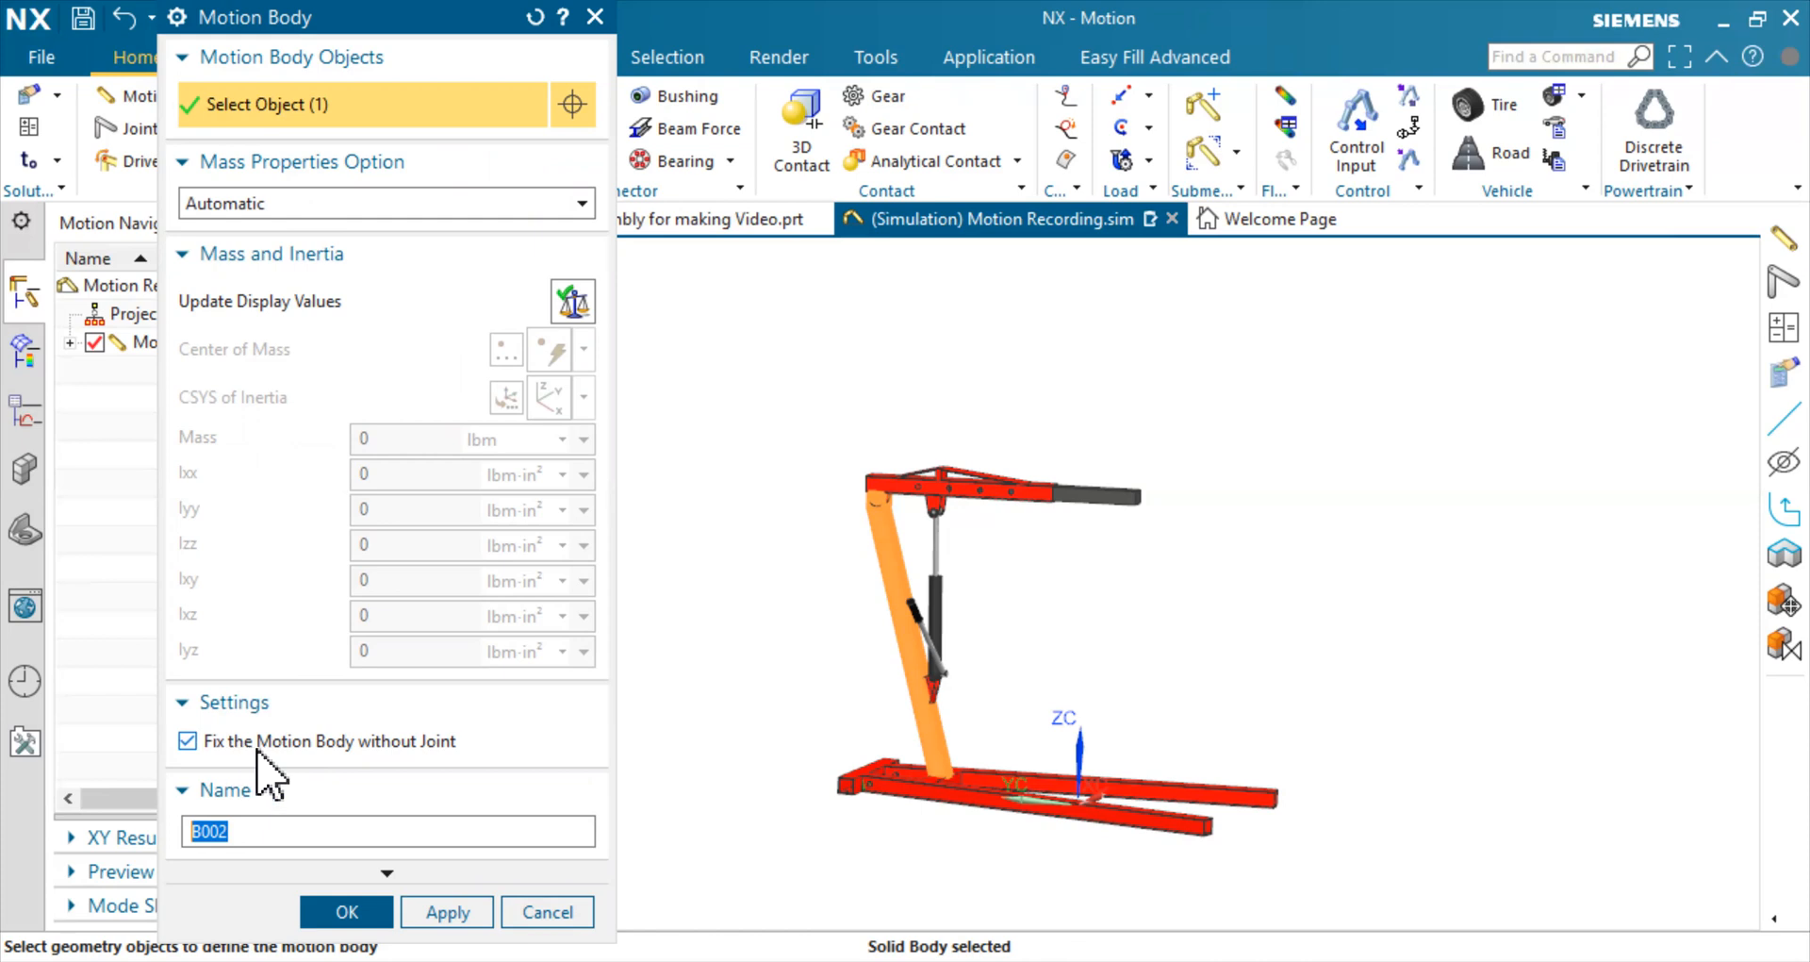
pyautogui.click(341, 912)
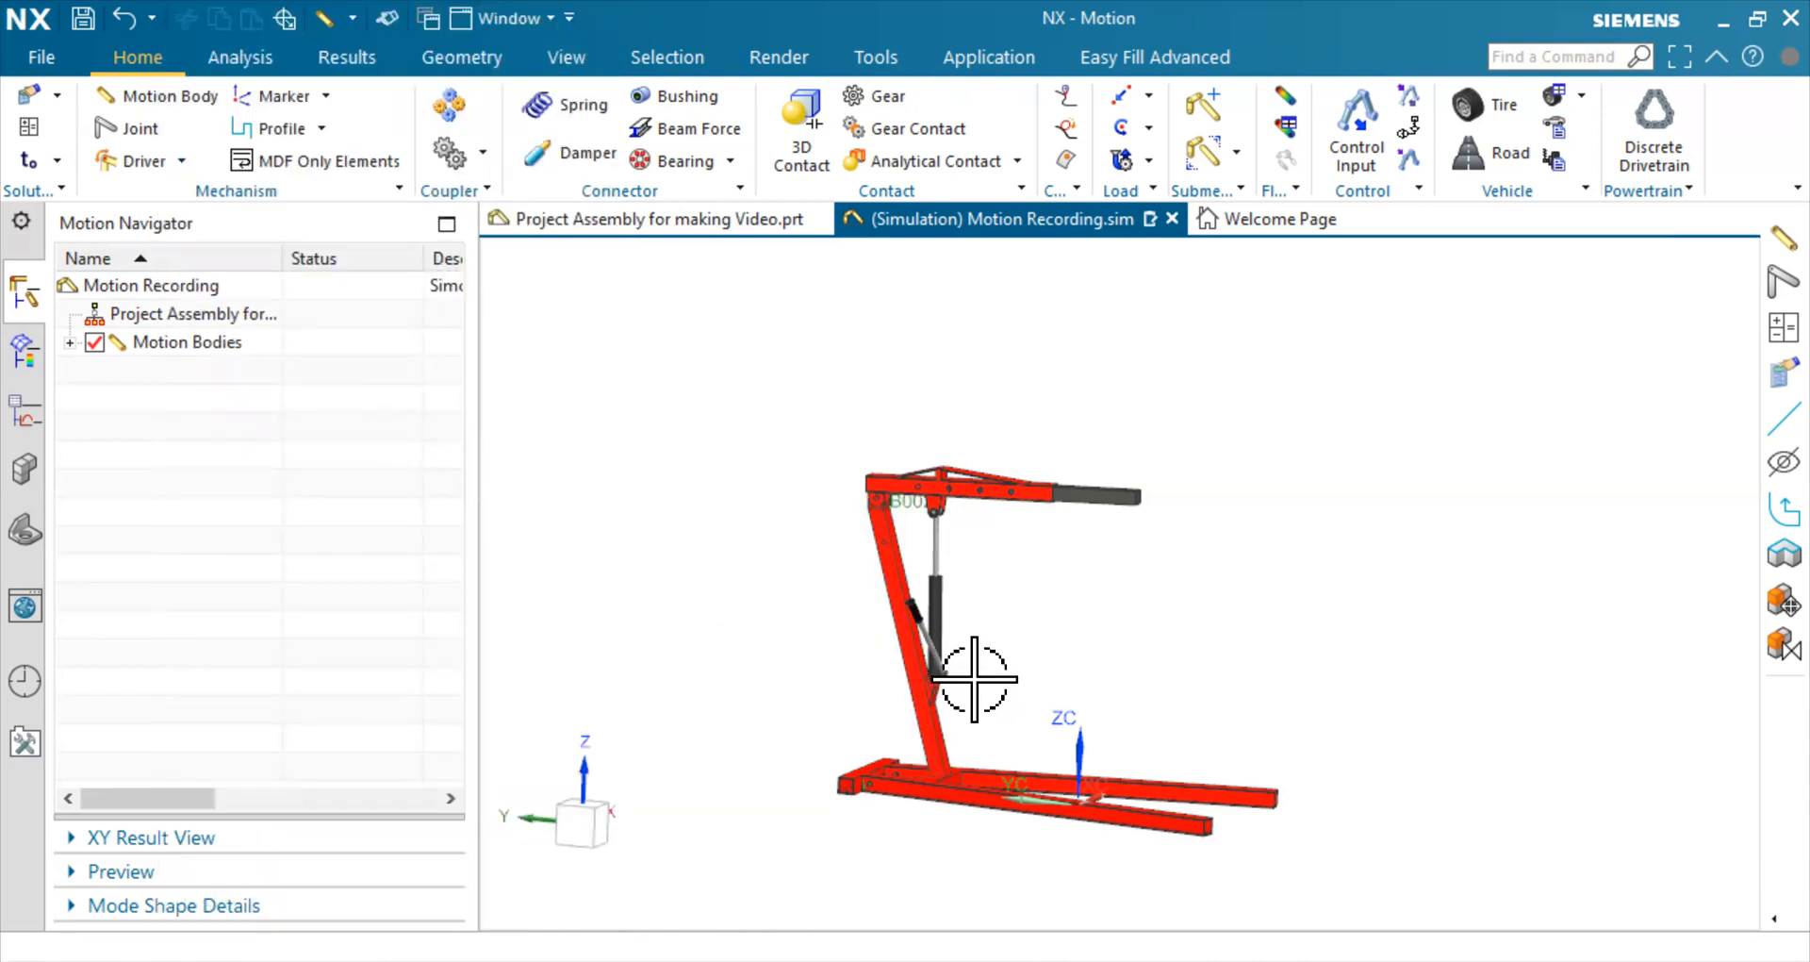
# Create a movable motion body from the crank arm, with fixing without a joint turned off
pyautogui.scroll(5, 966, 671)
pyautogui.scroll(1, 971, 676)
pyautogui.scroll(-3, 971, 675)
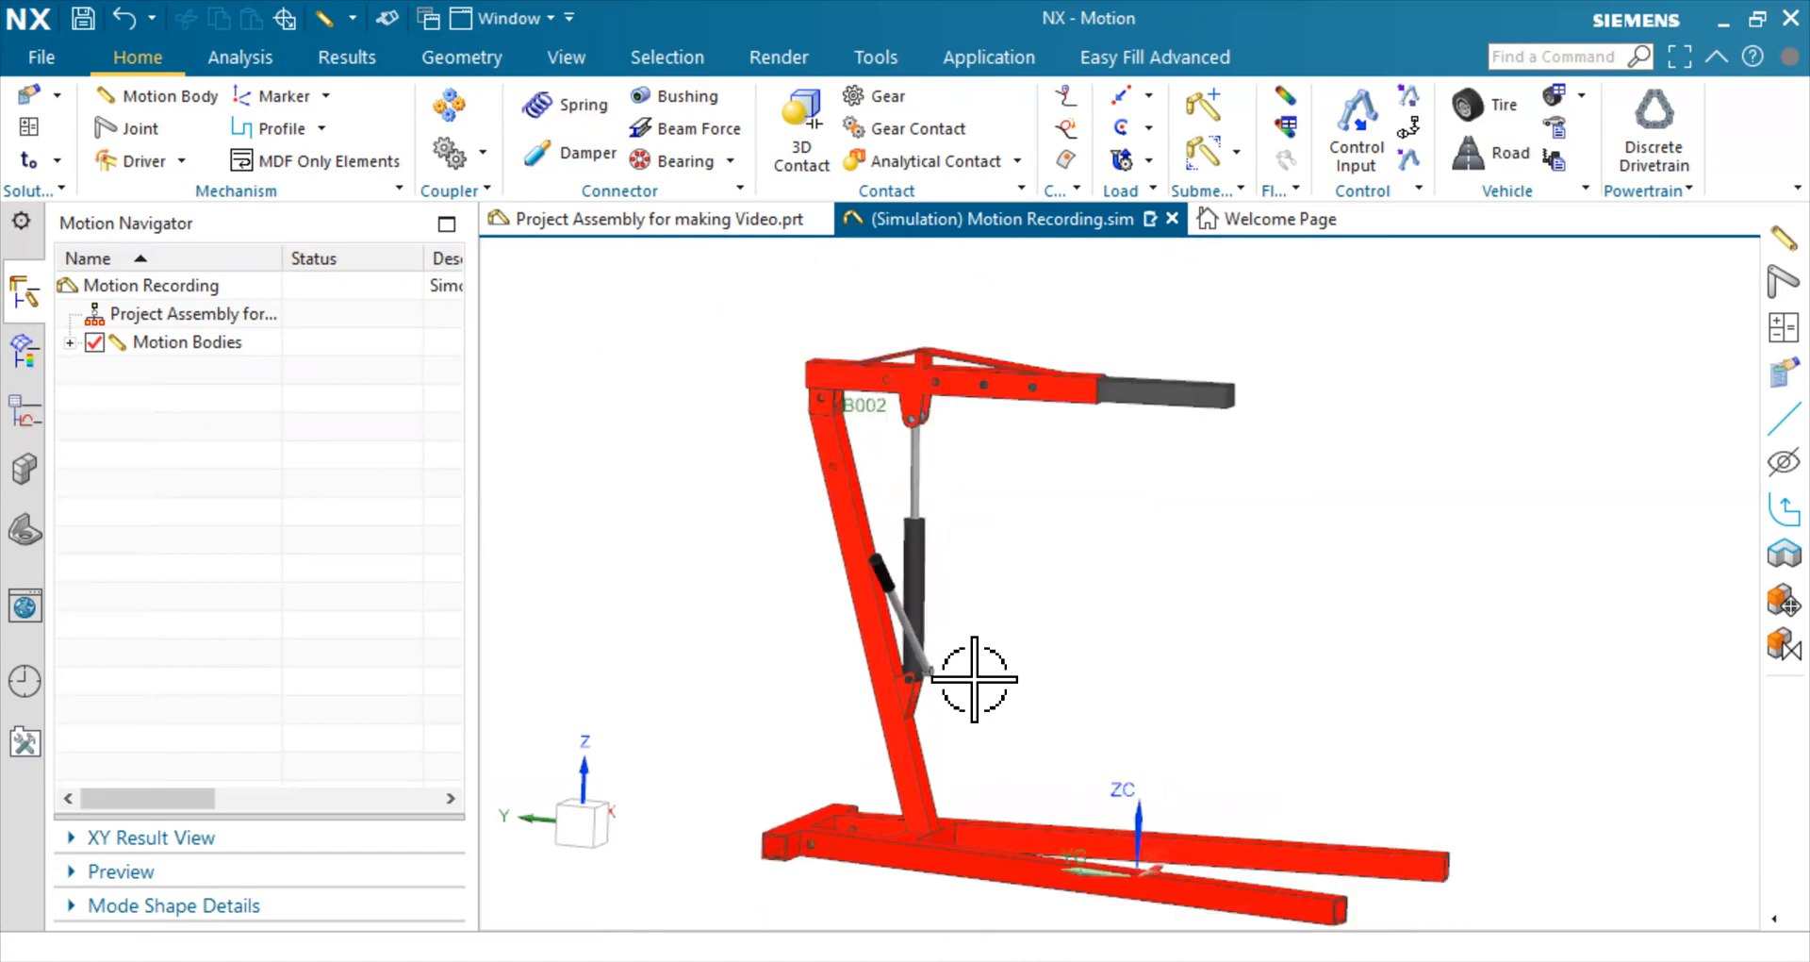
pyautogui.click(201, 108)
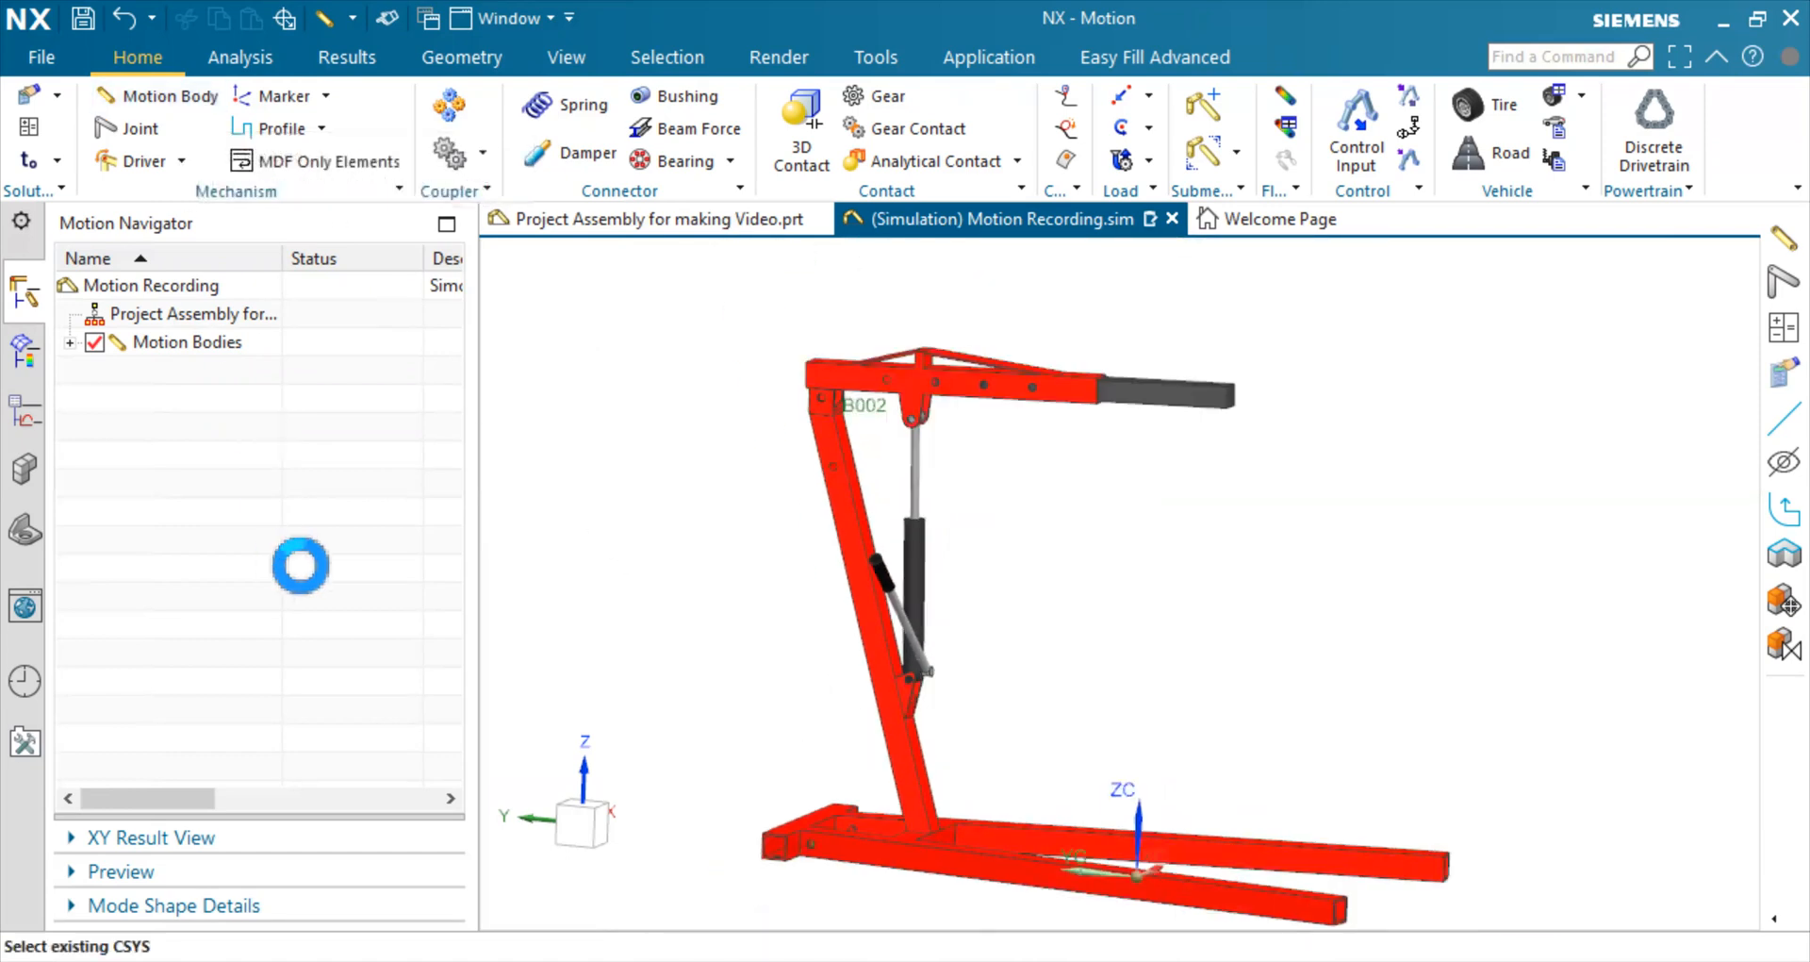
pyautogui.scroll(3, 860, 599)
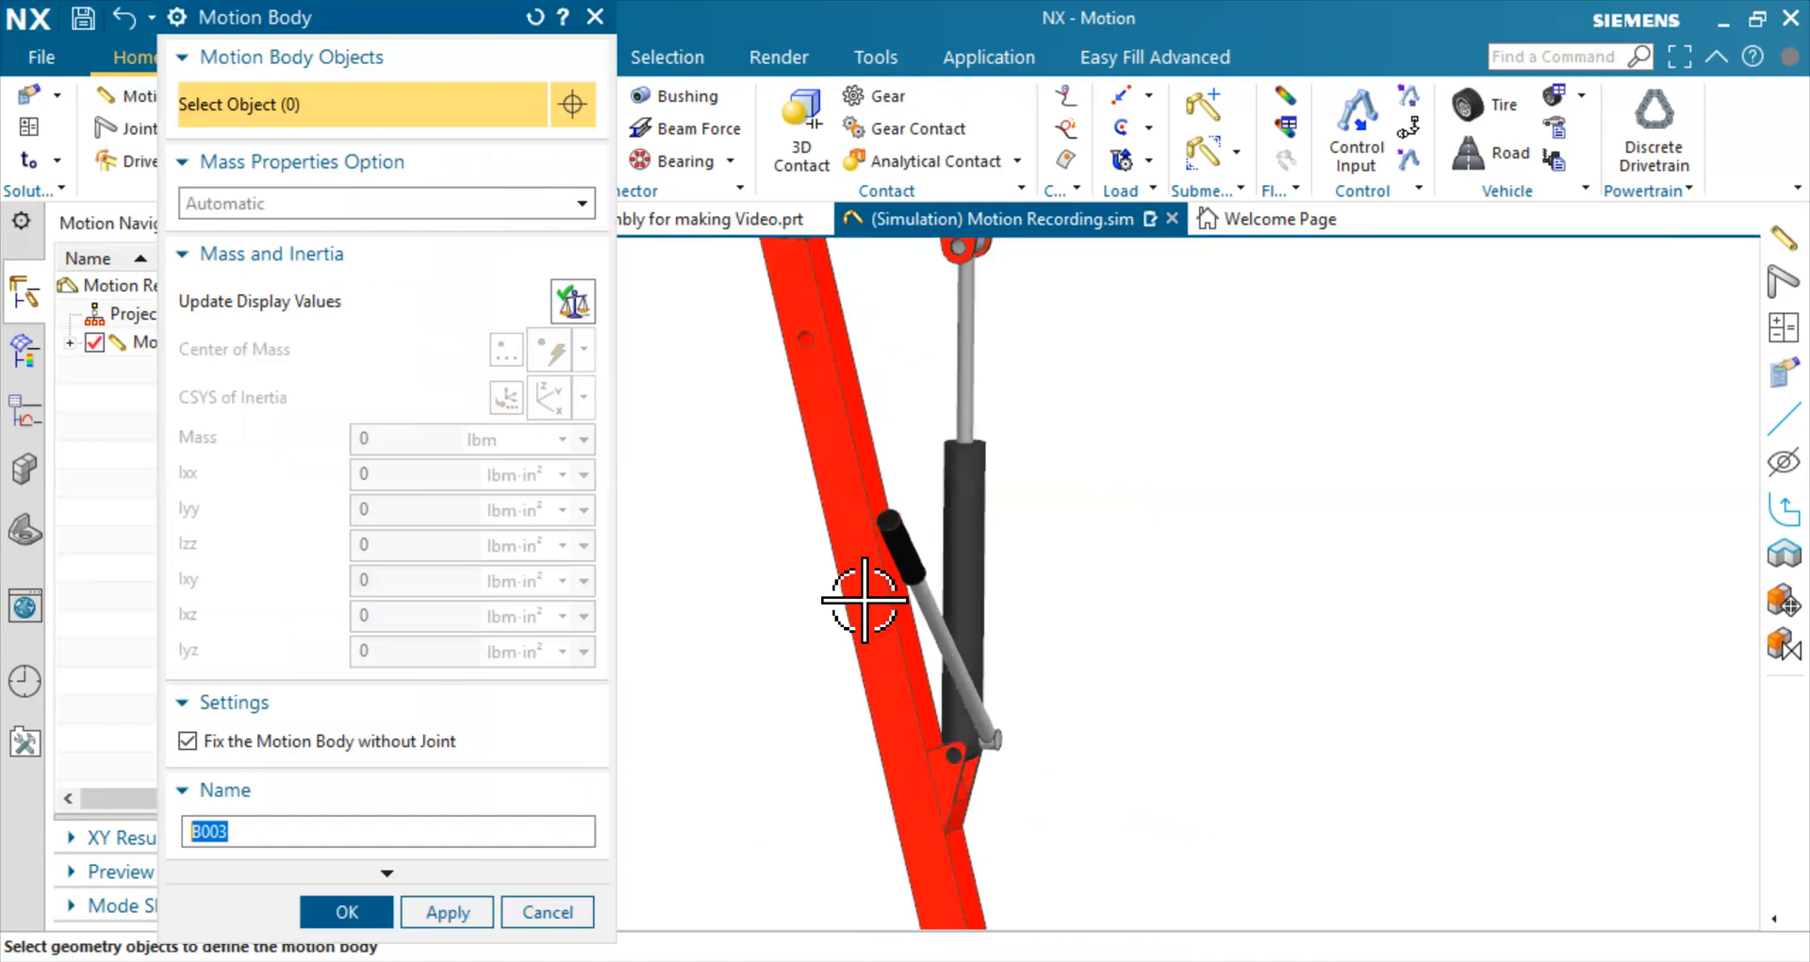
pyautogui.click(914, 574)
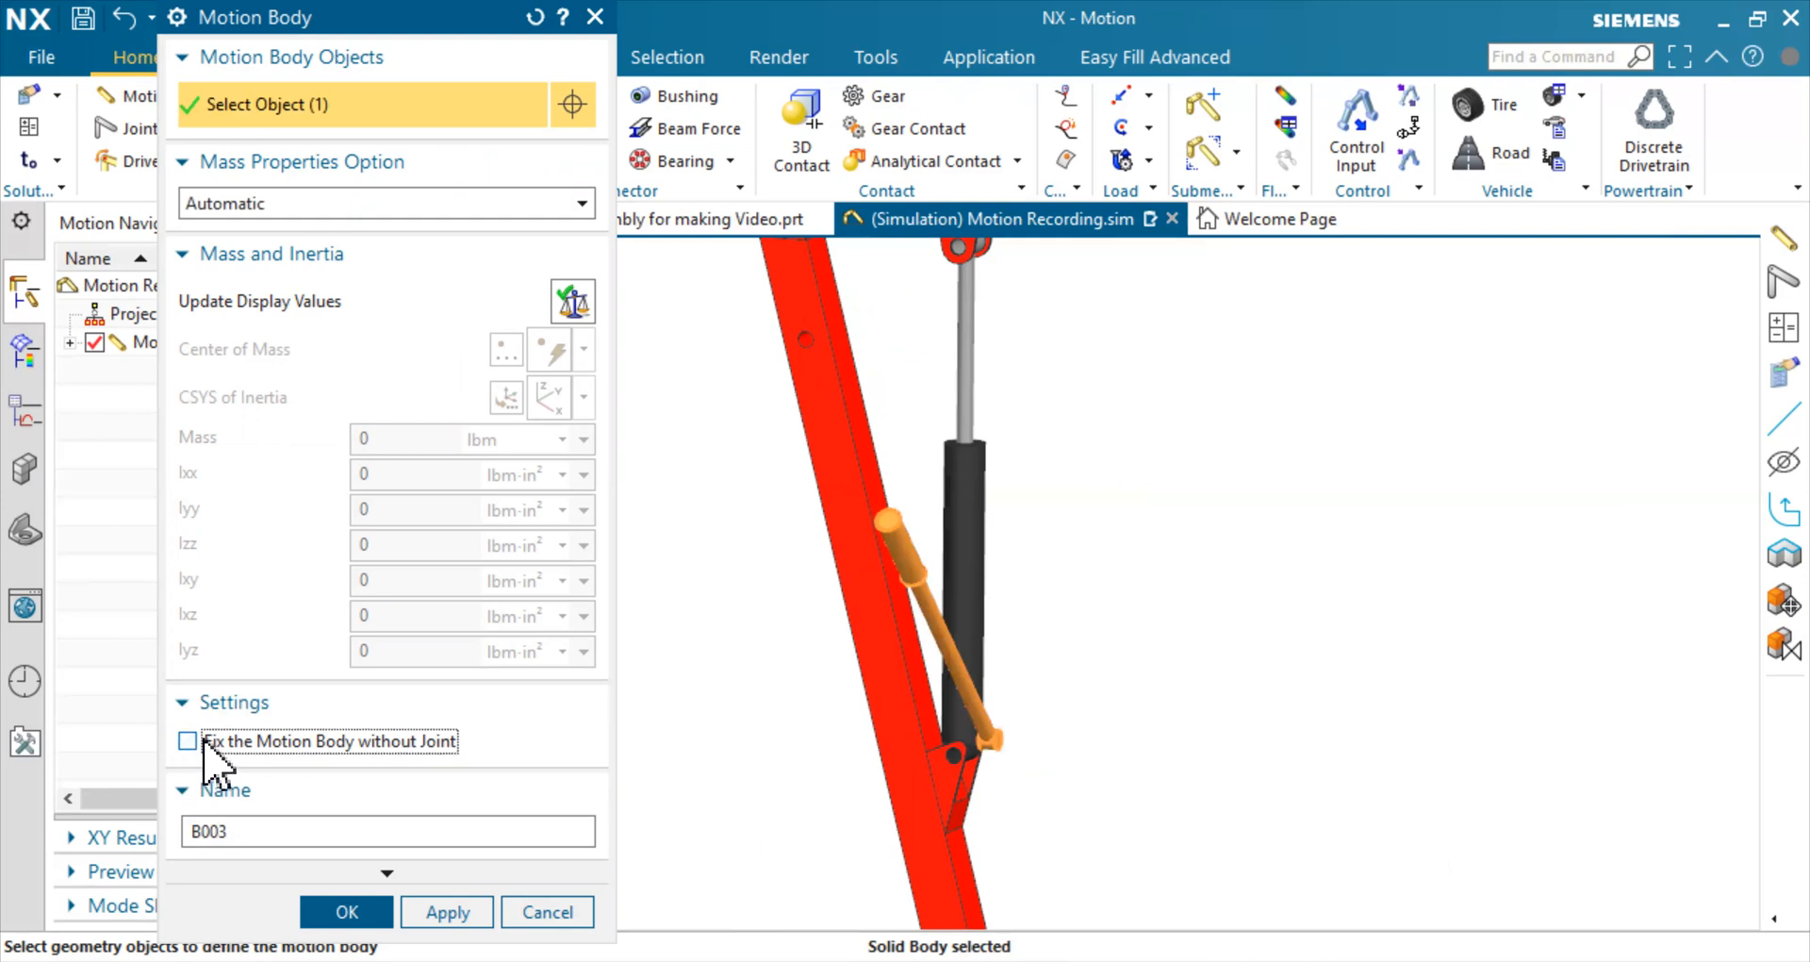
pyautogui.click(347, 911)
# Create a movable motion body from the hydraulic case with automatic mass properties
pyautogui.scroll(-3, 933, 868)
pyautogui.scroll(3, 967, 801)
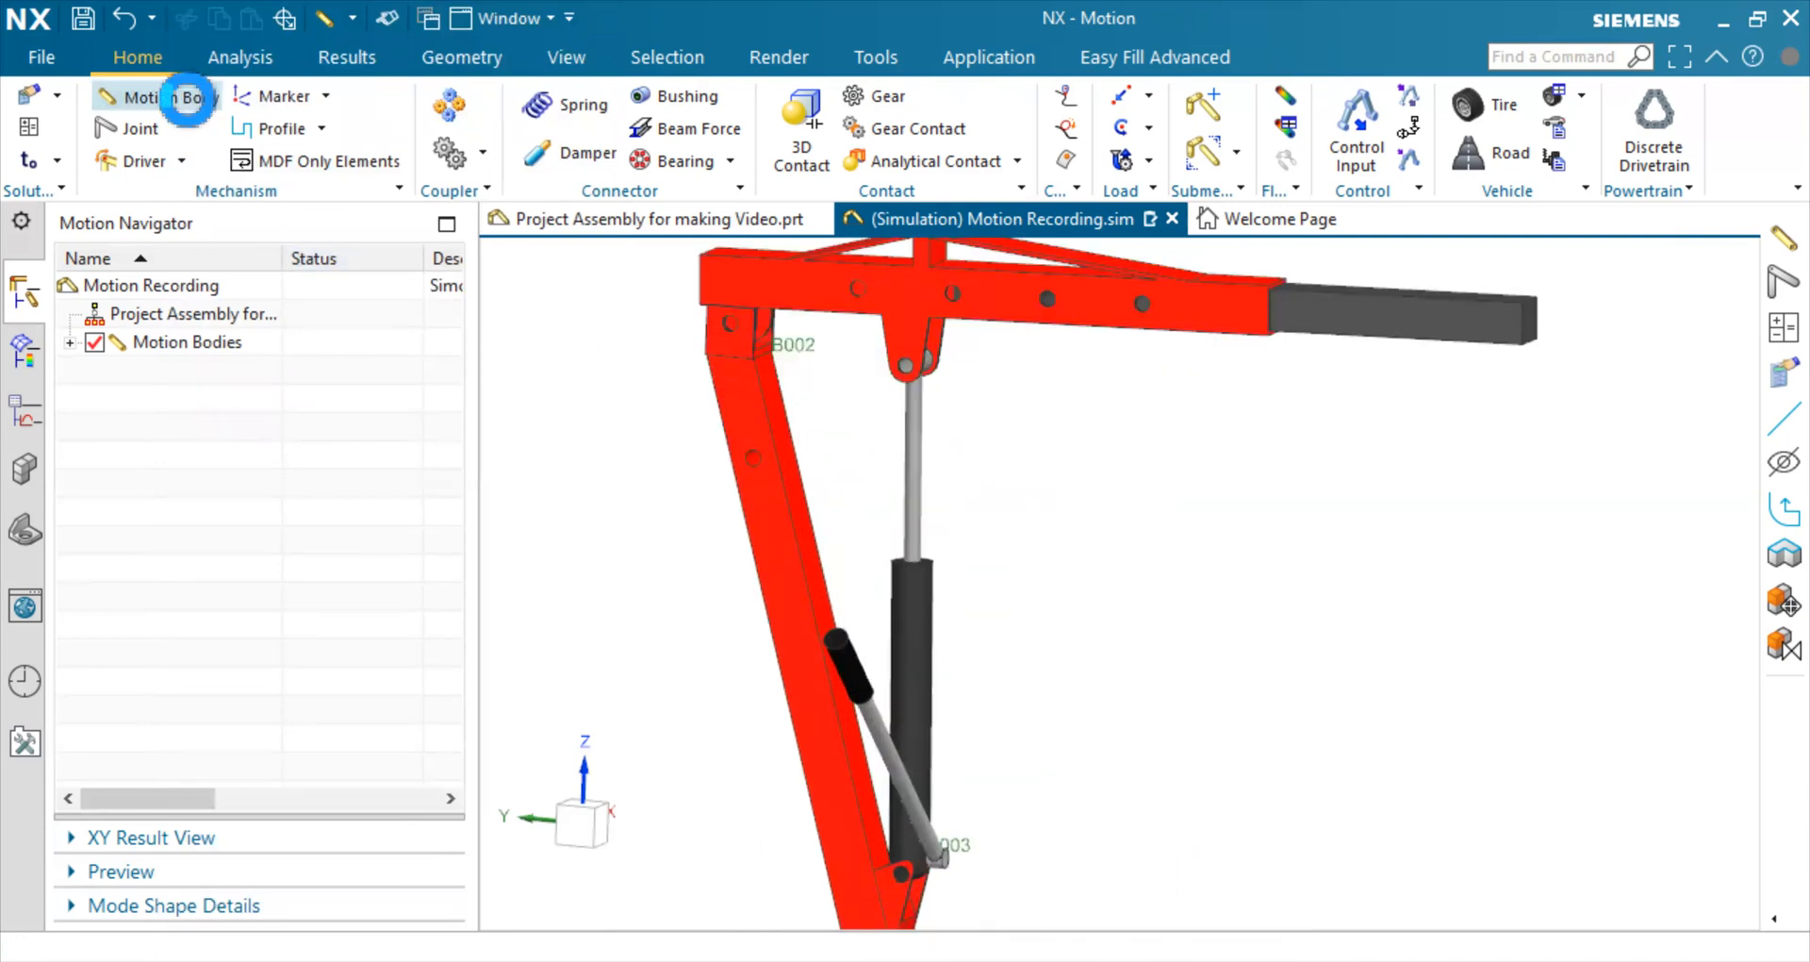
pyautogui.click(188, 101)
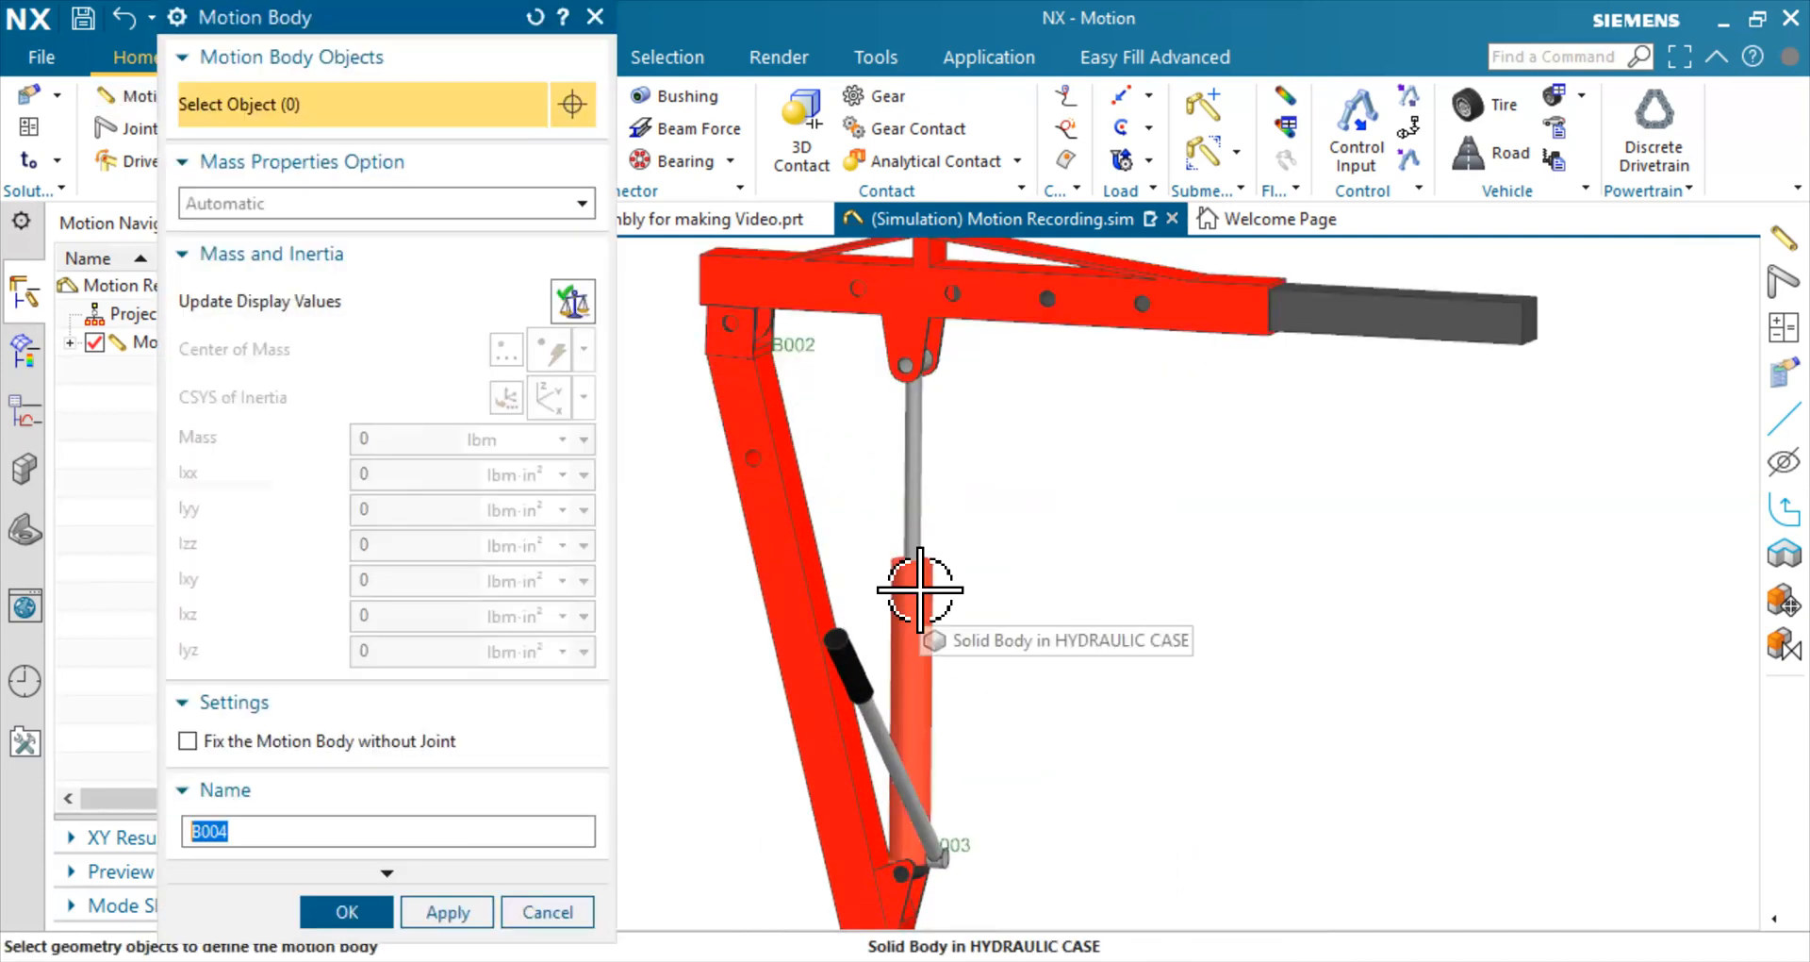
pyautogui.click(919, 589)
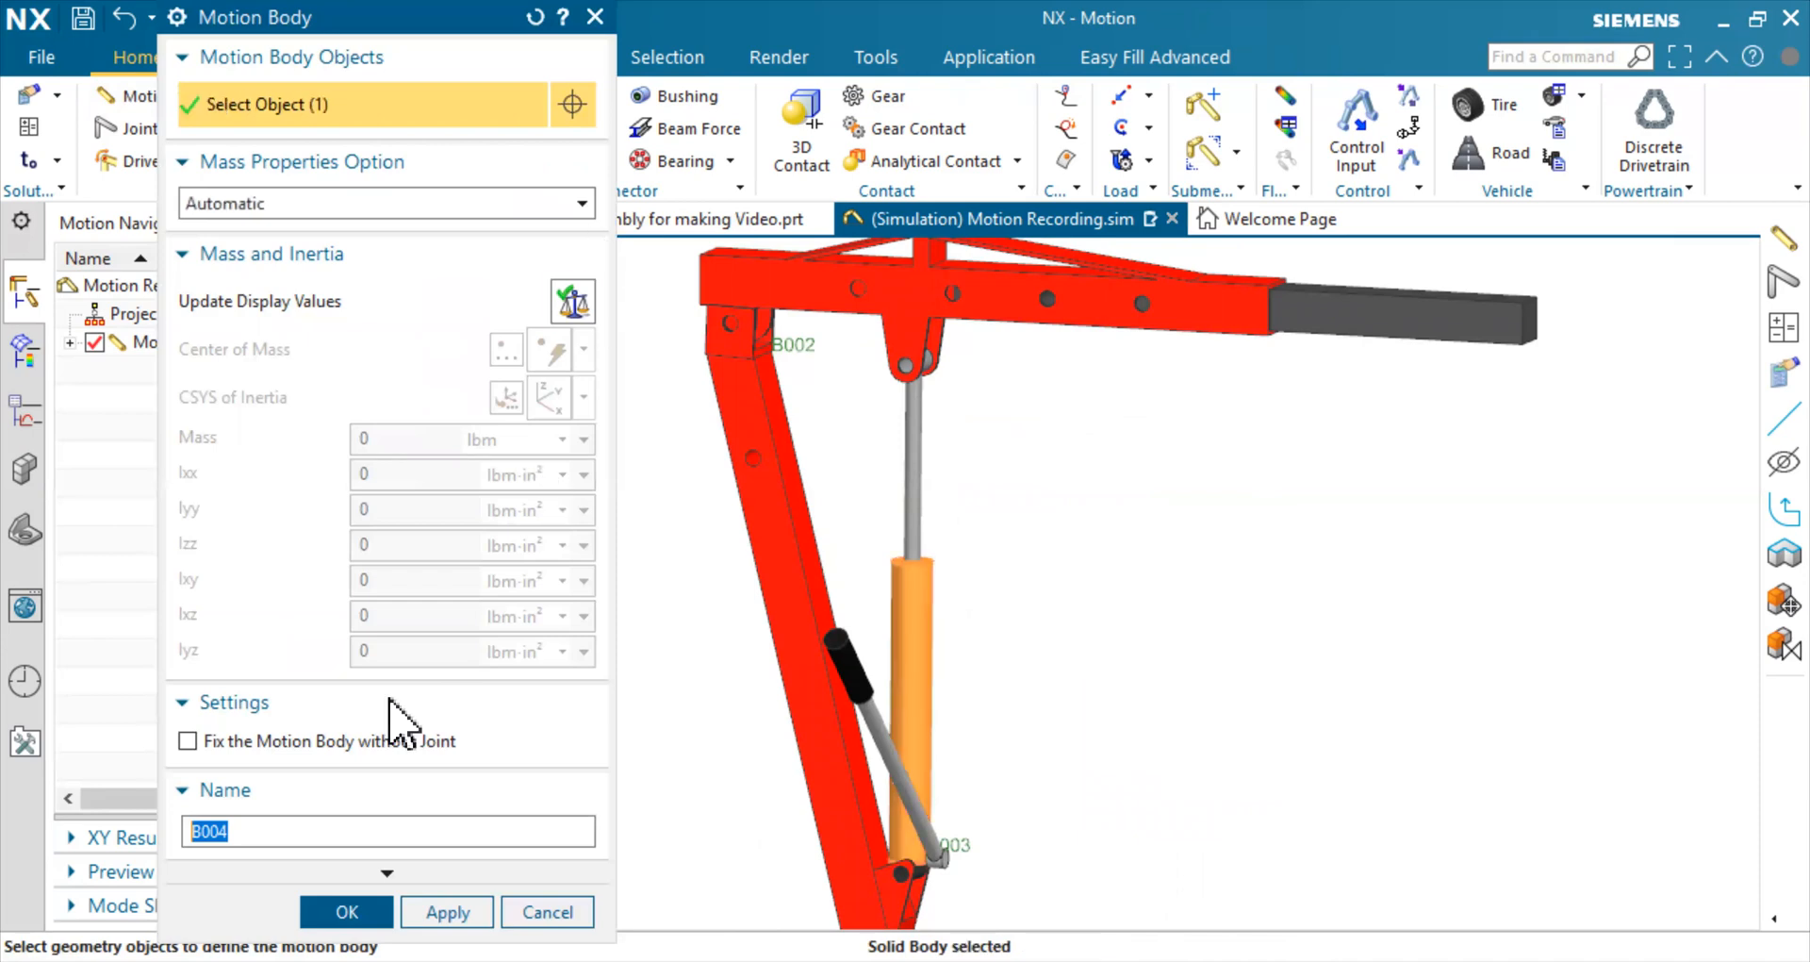
pyautogui.click(345, 909)
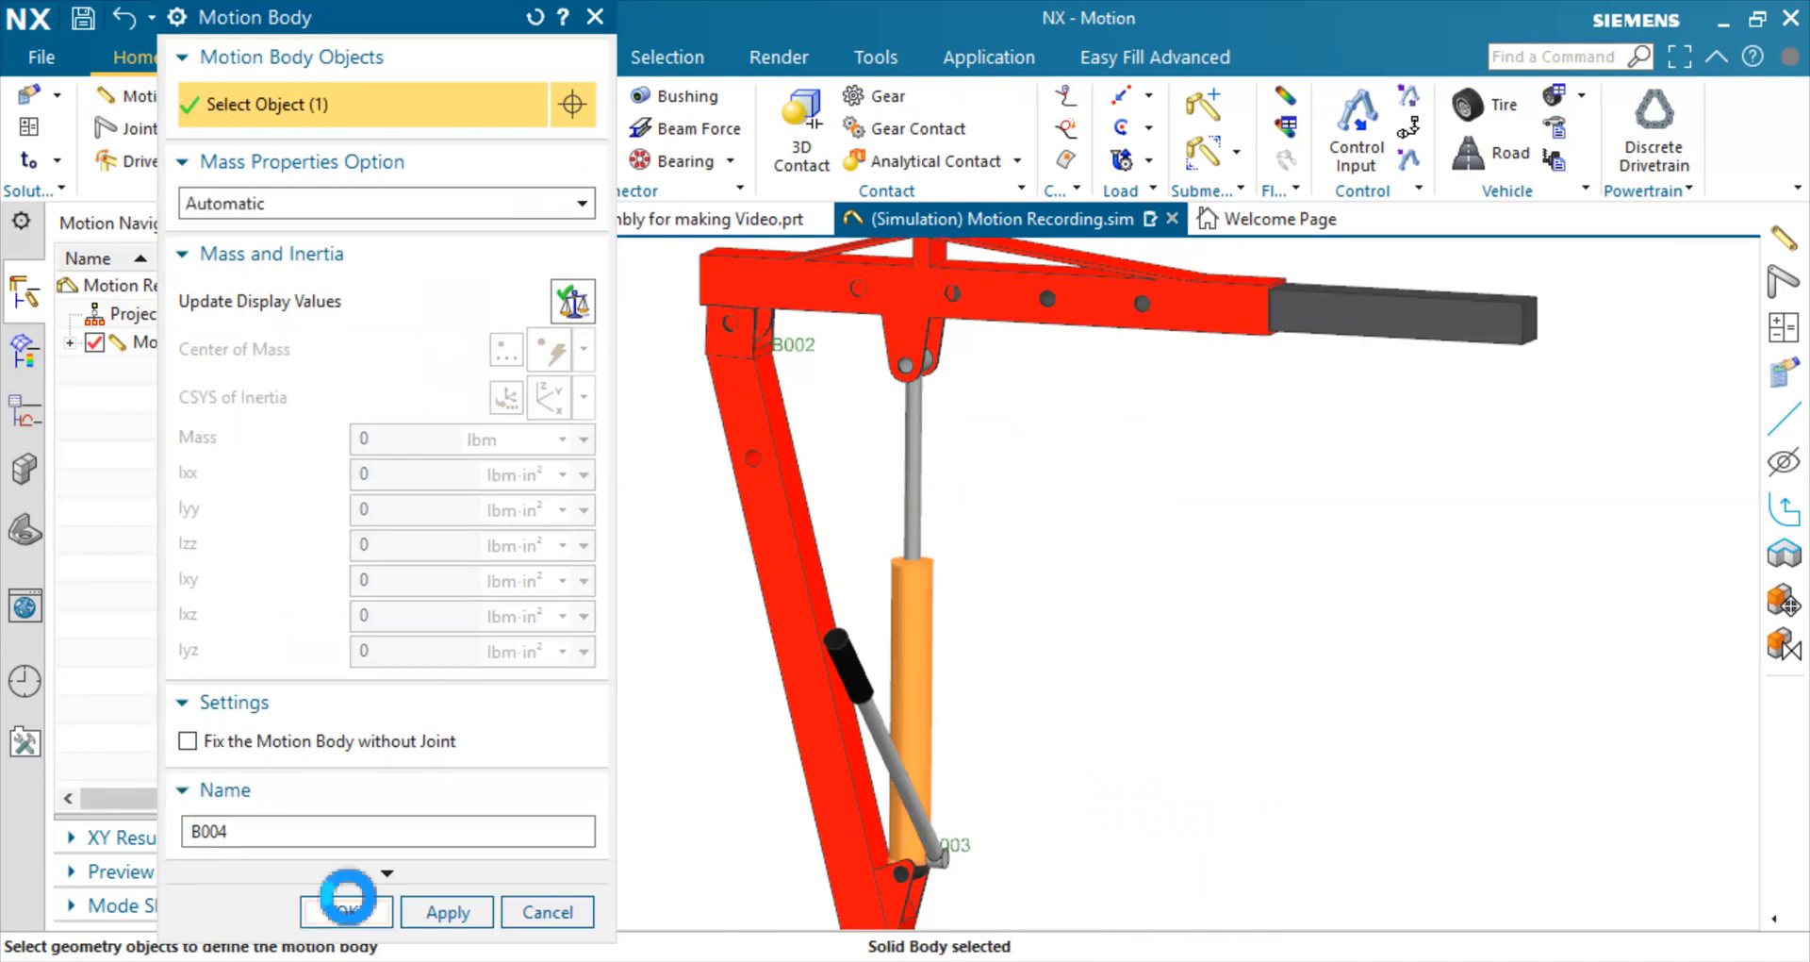
# Create a movable motion body from the hydraulic cylinder's piston rod
pyautogui.click(151, 96)
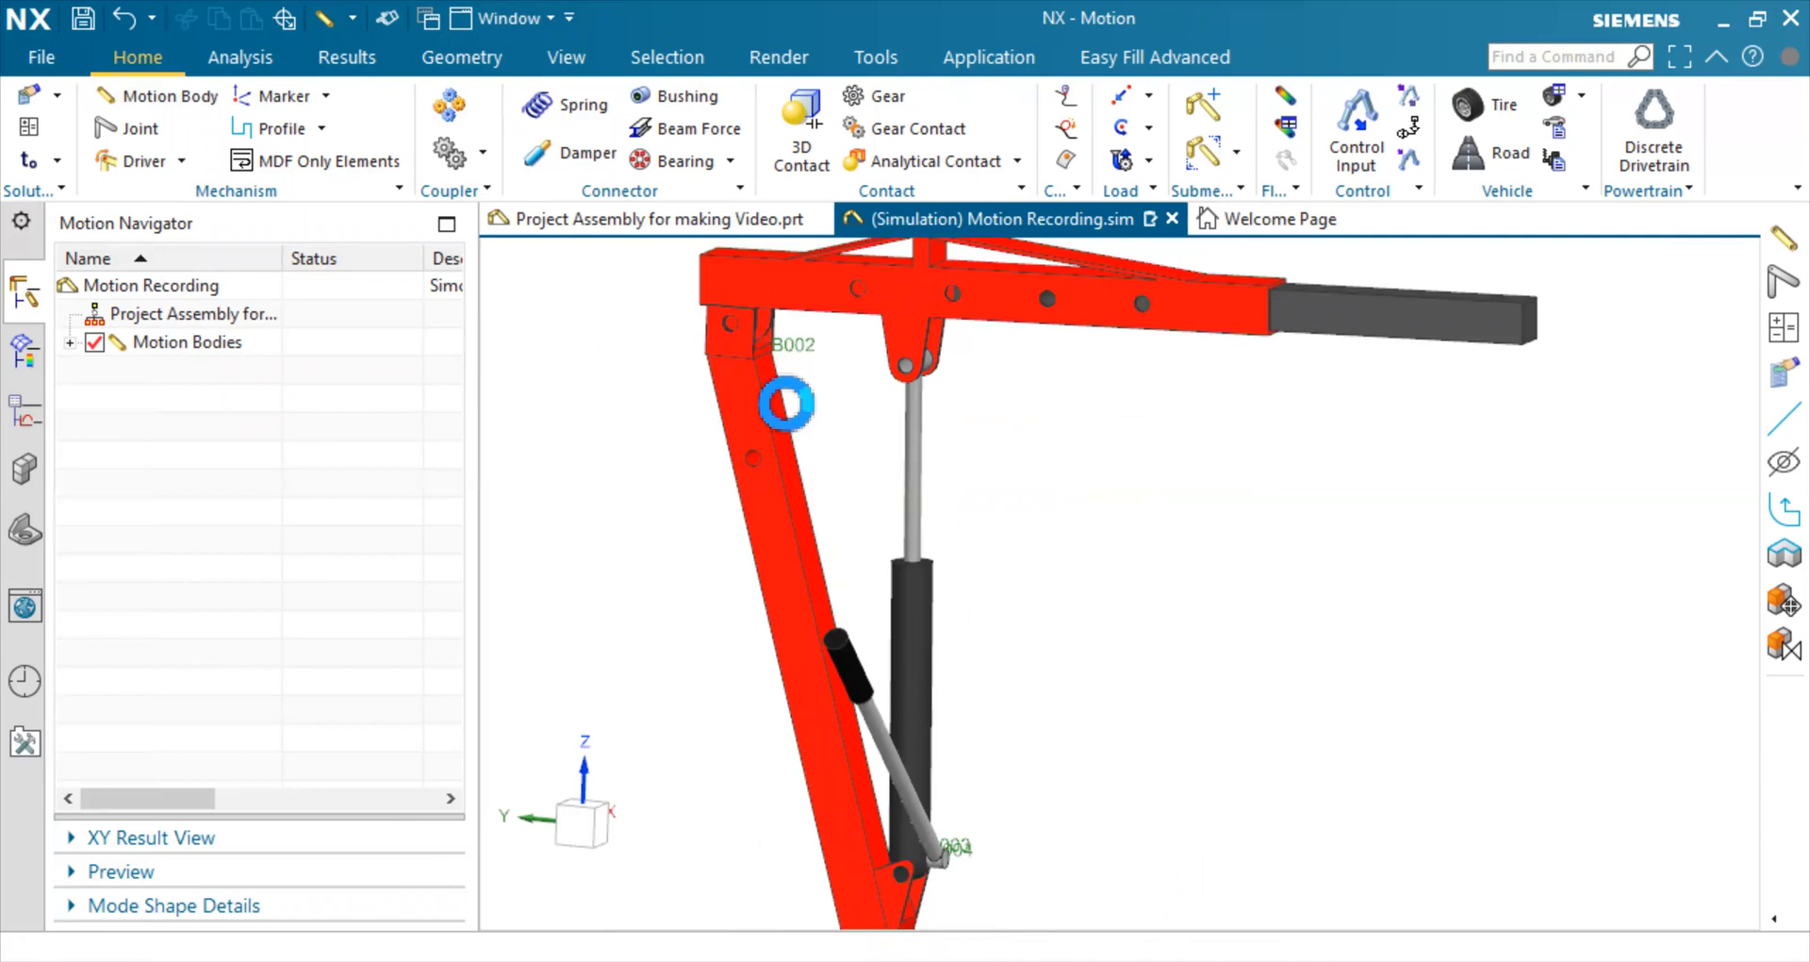
pyautogui.click(917, 450)
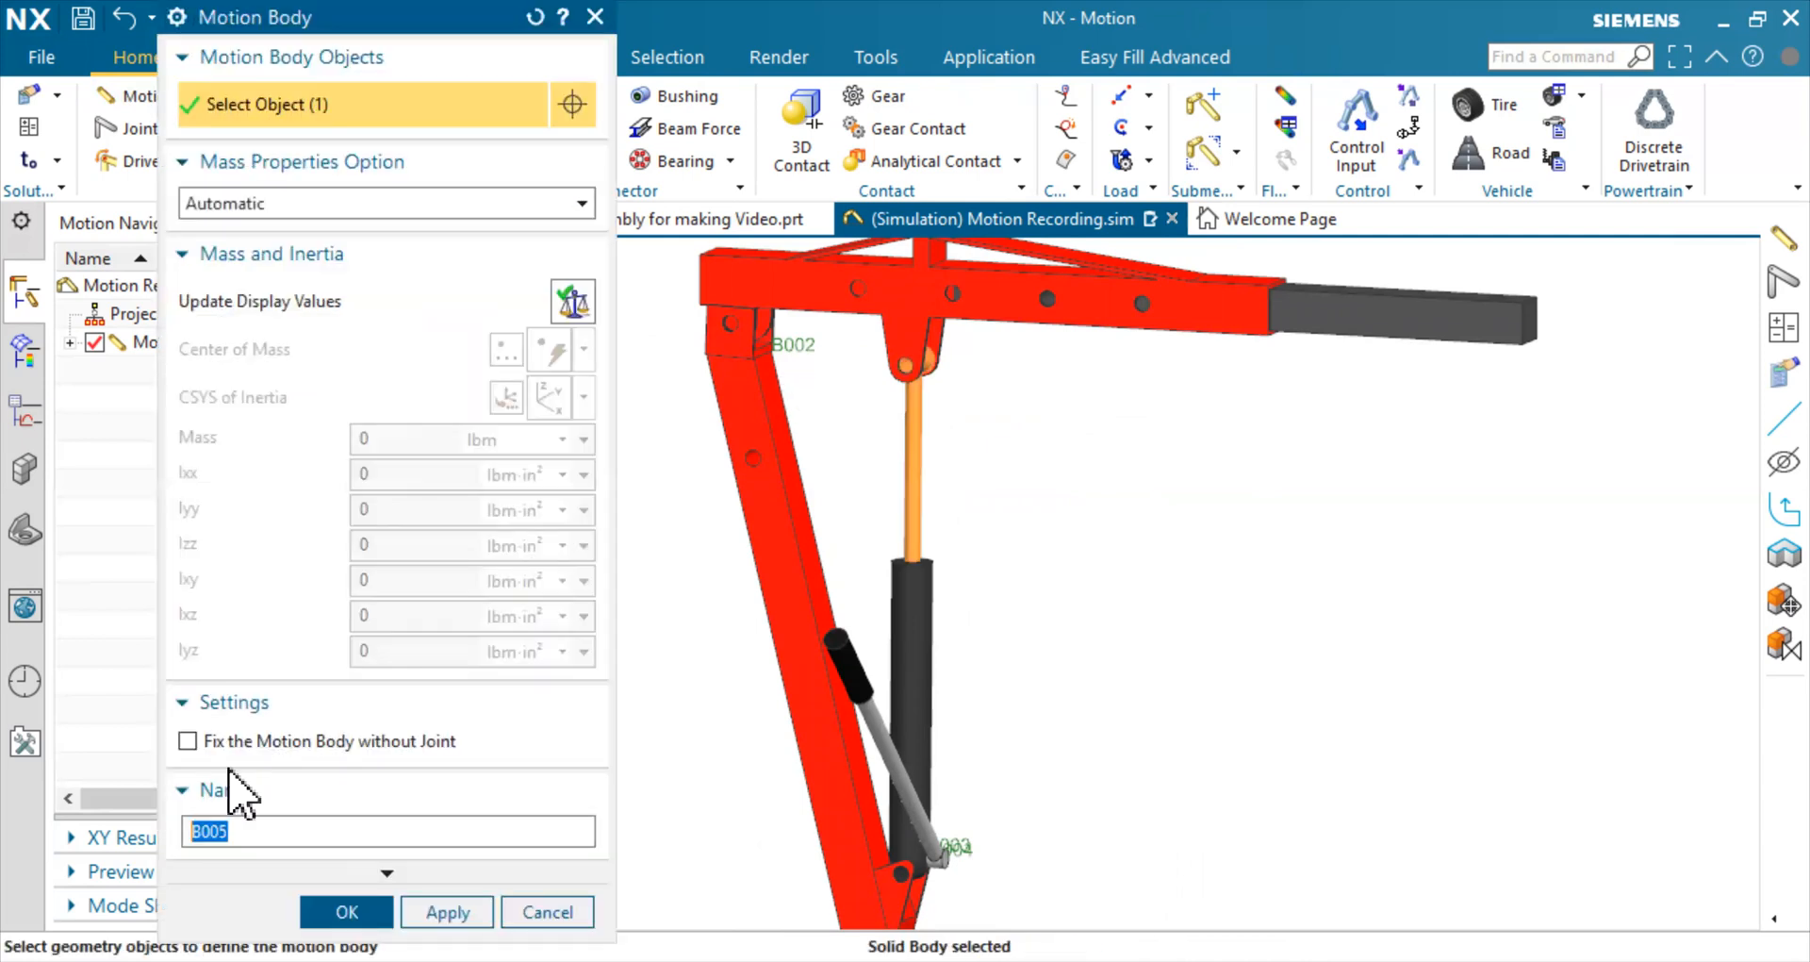
pyautogui.click(347, 911)
# Create a movable motion body from the red crane arm case on top of the back frame
pyautogui.click(191, 95)
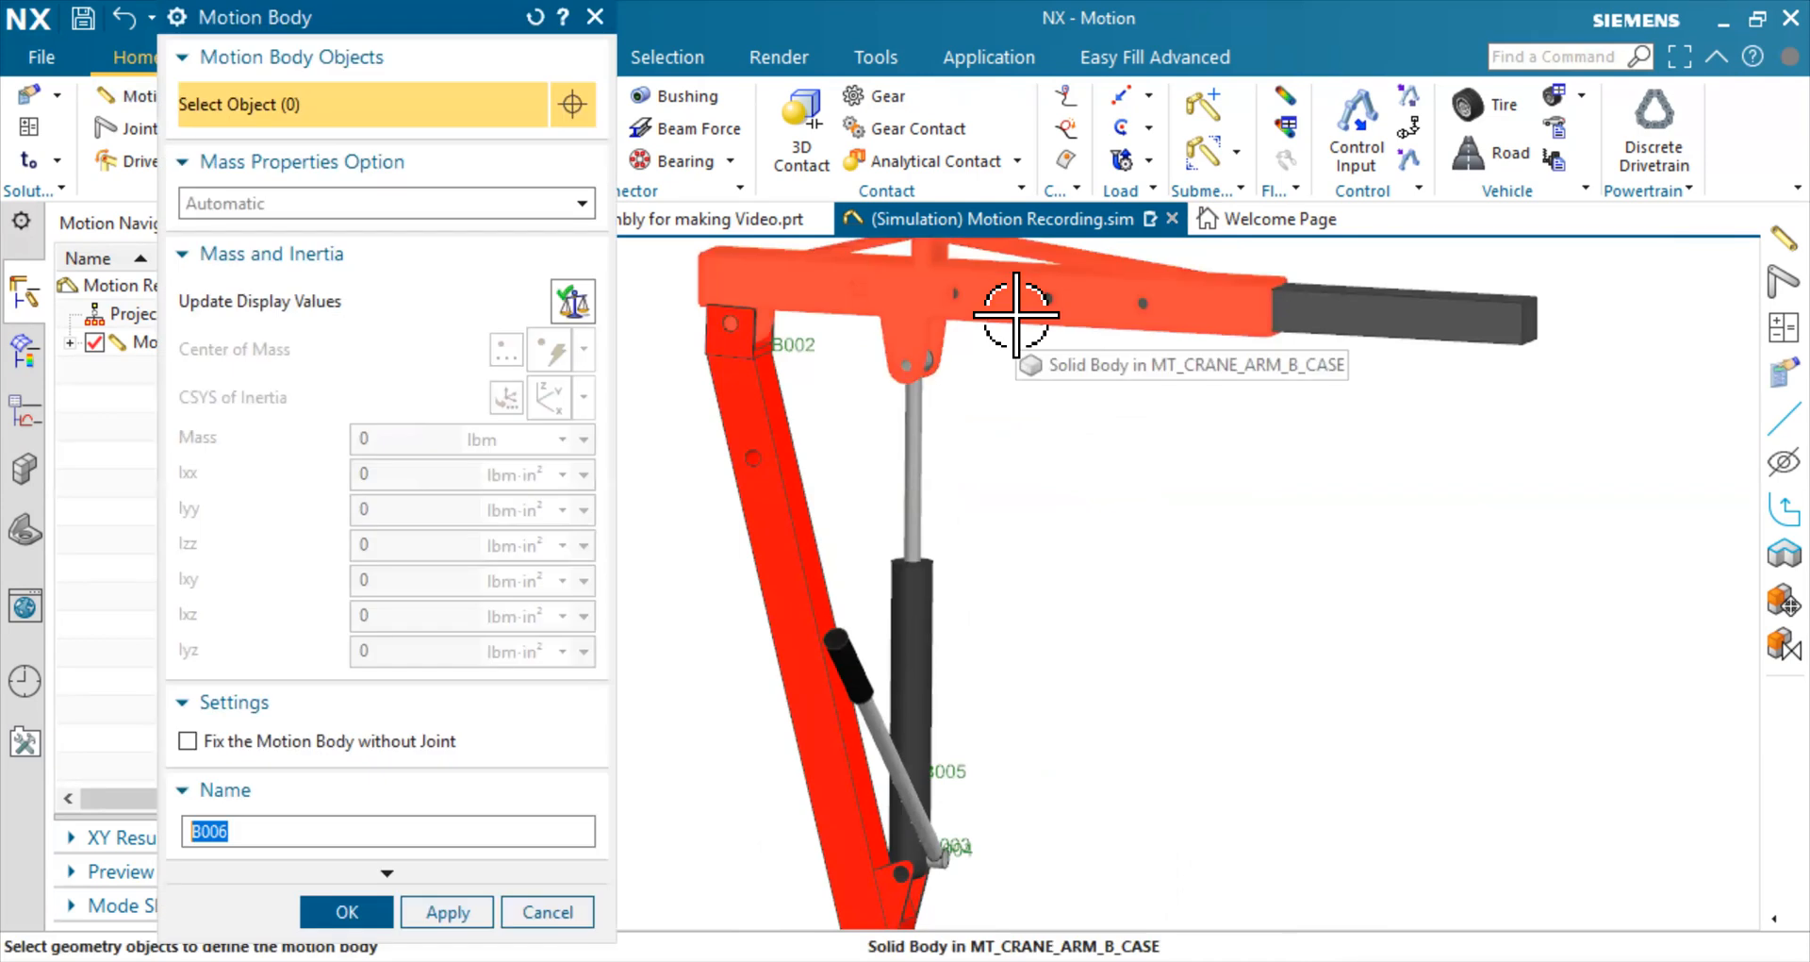
pyautogui.click(1015, 313)
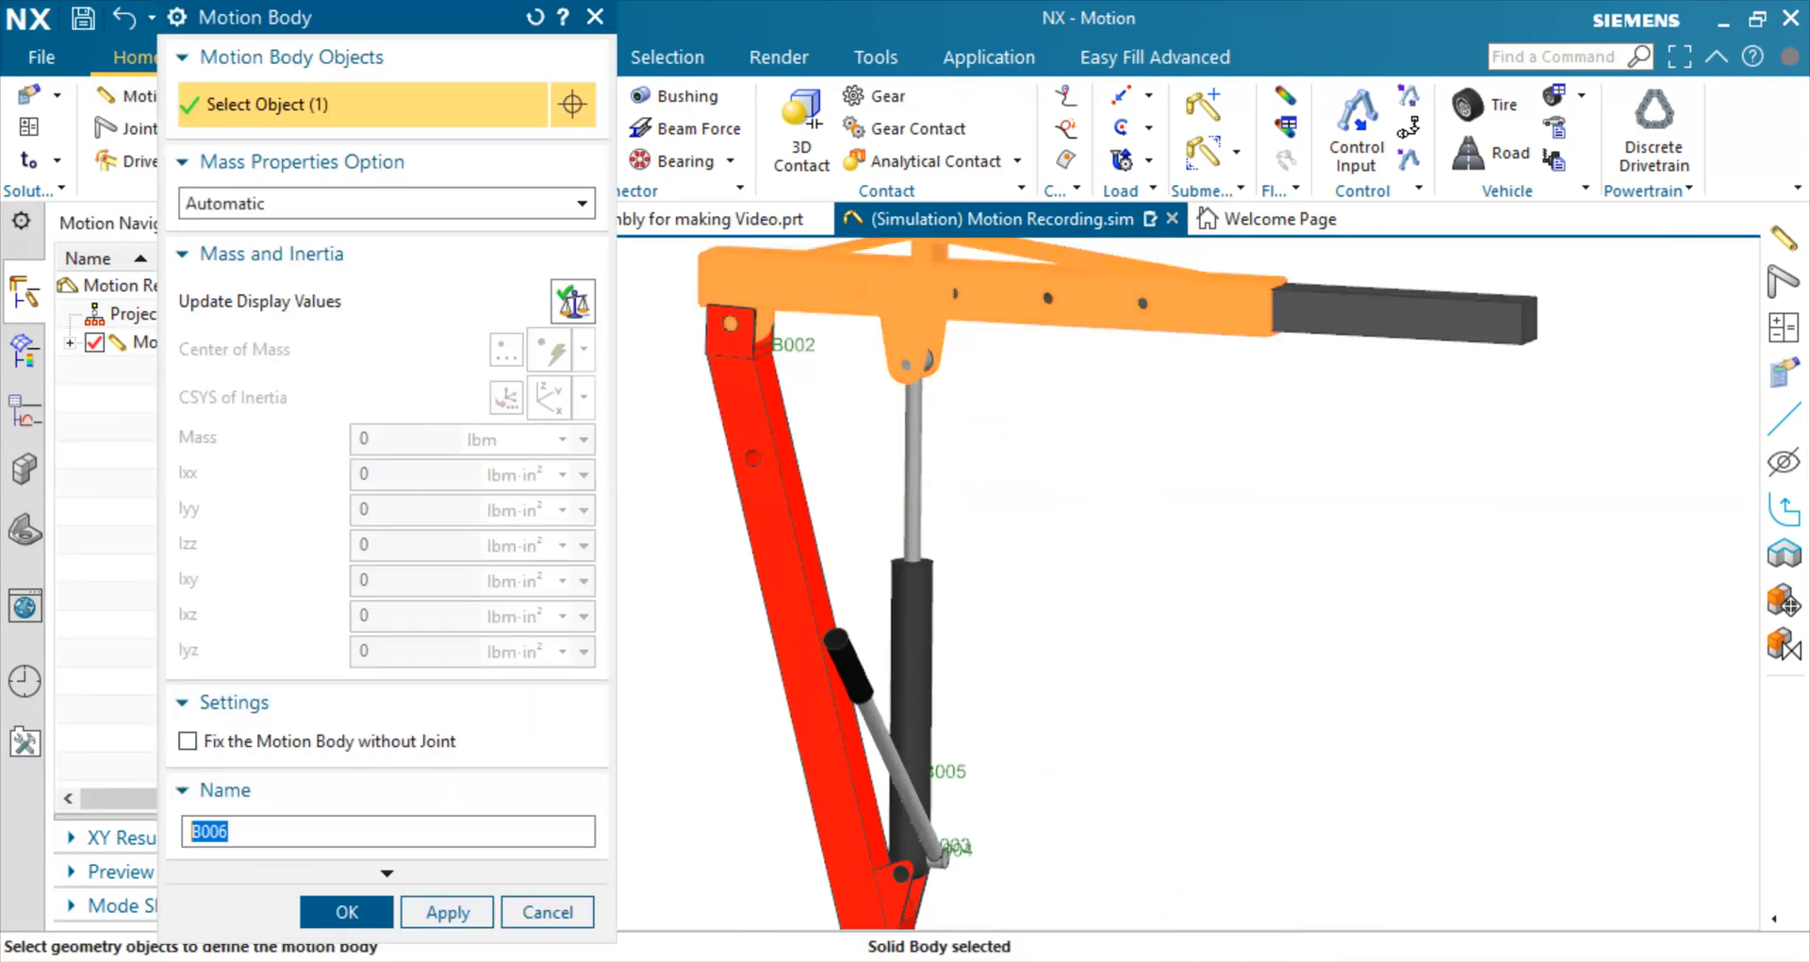
pyautogui.click(316, 898)
# Create a movable motion body from the dark extension arm at the end of the crane arm
pyautogui.click(193, 97)
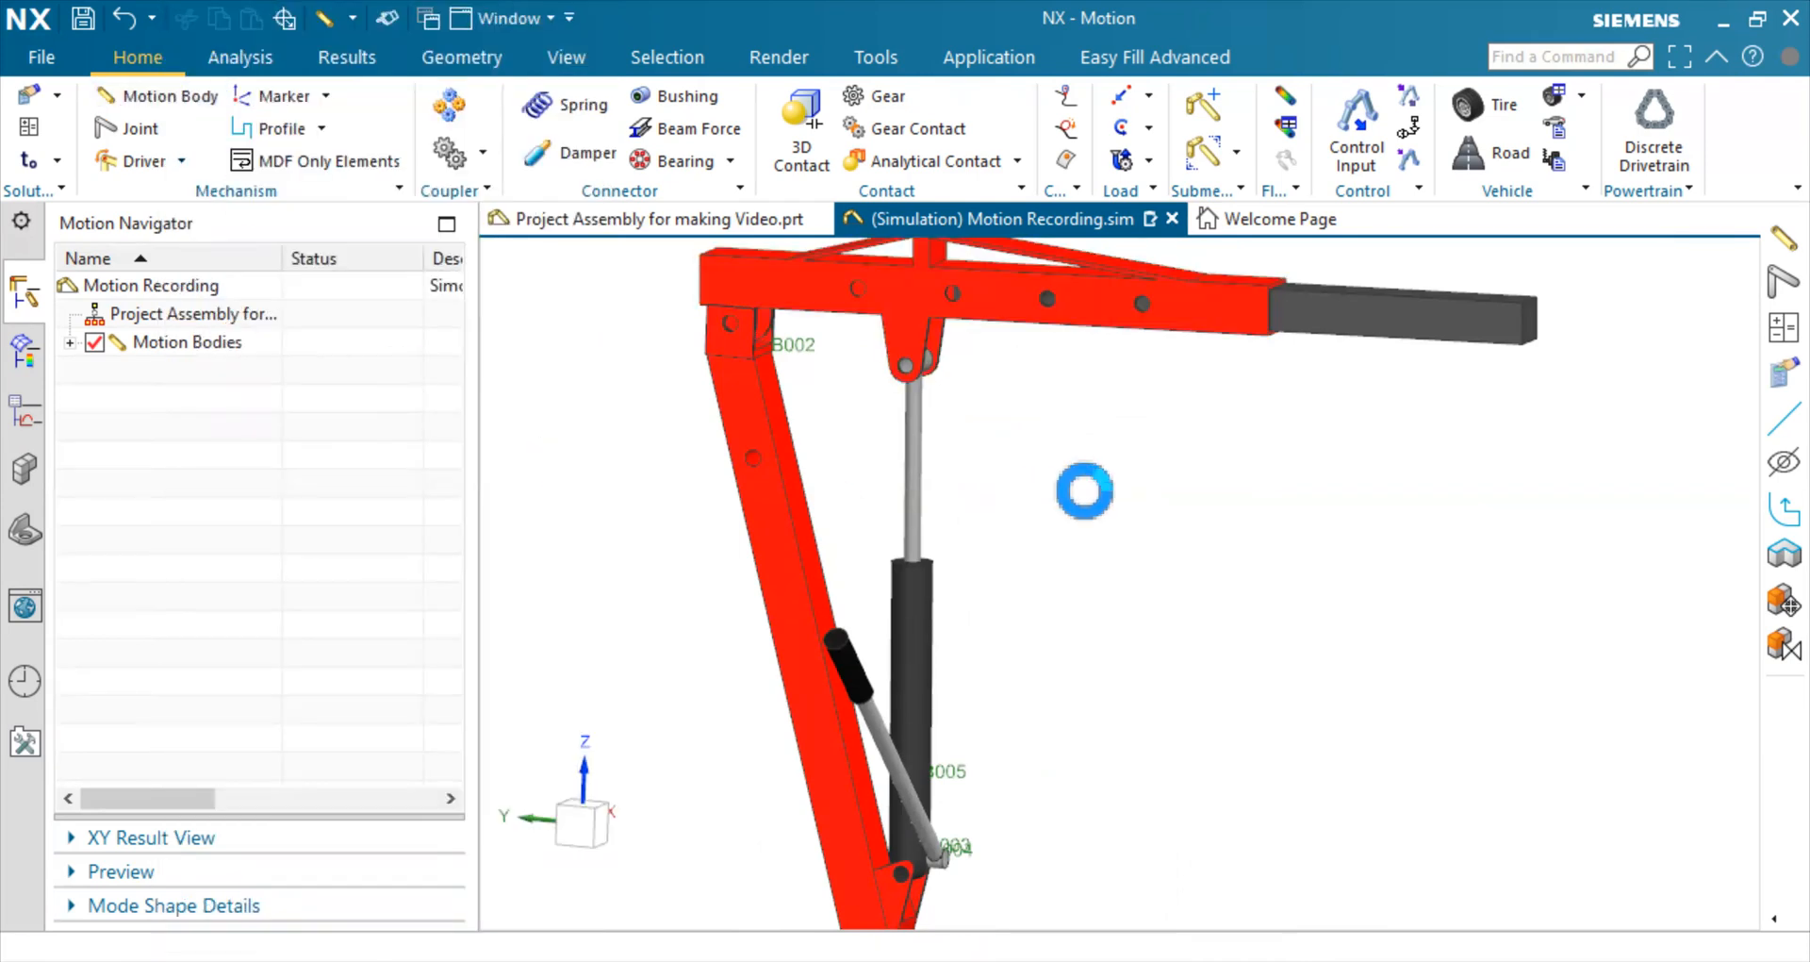
pyautogui.click(1363, 318)
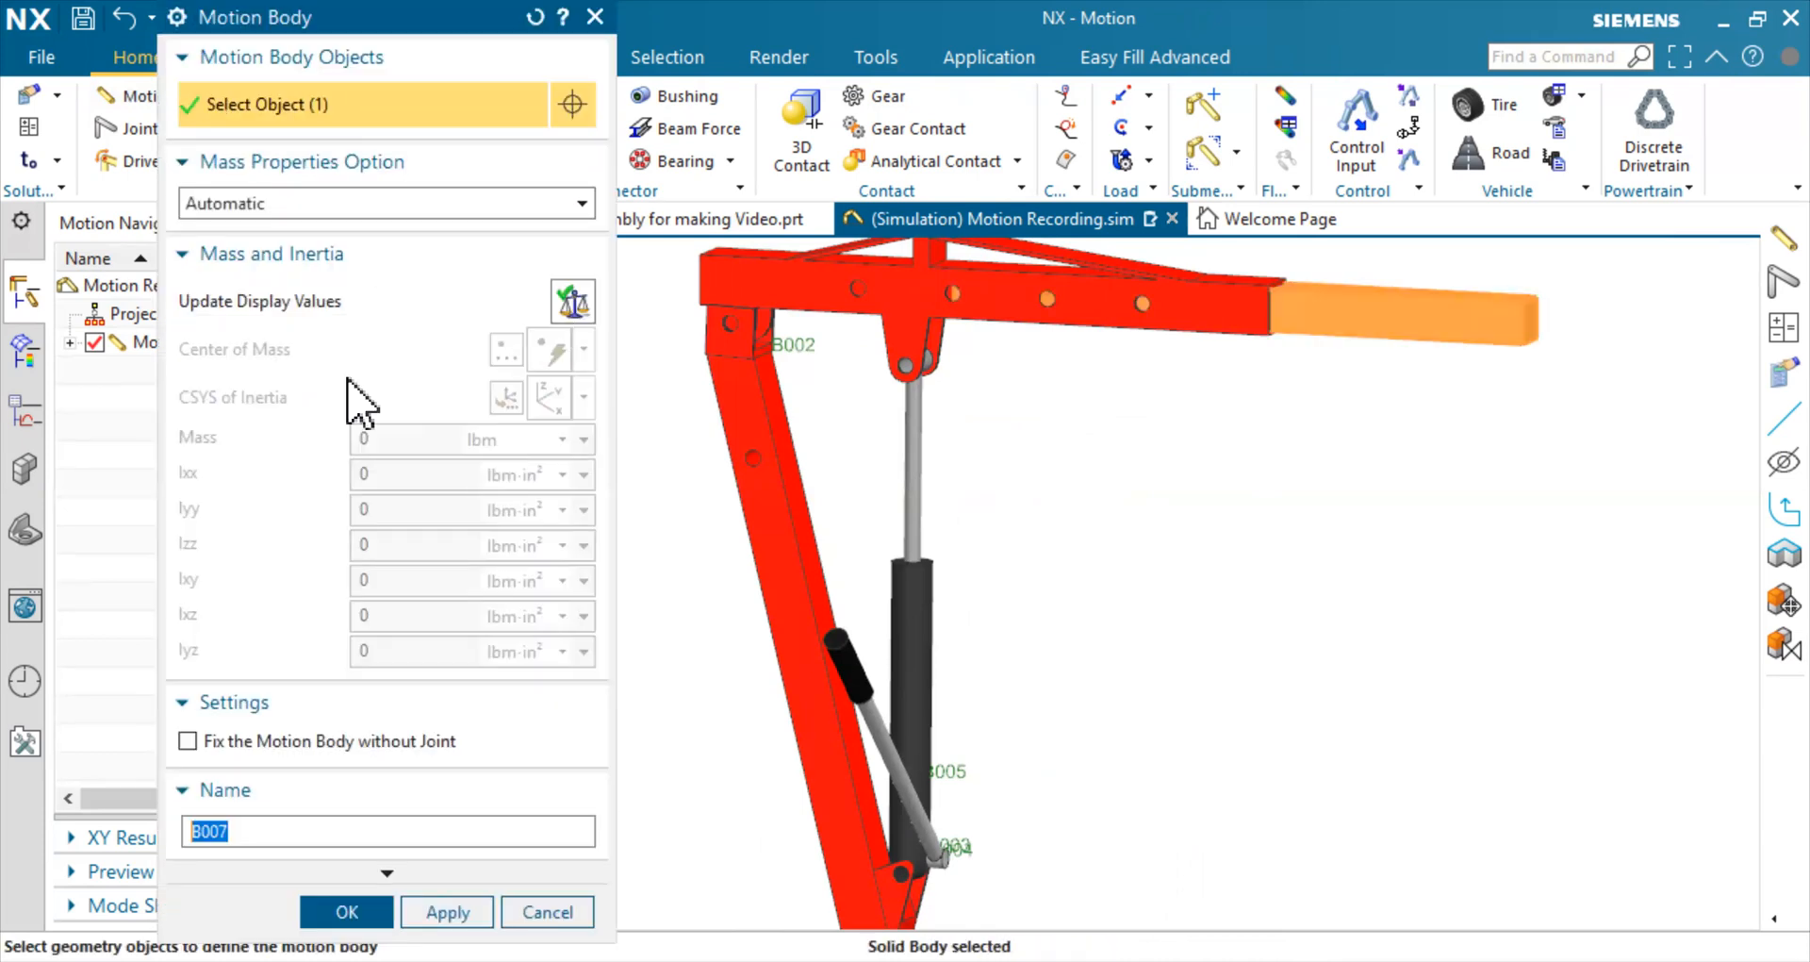
pyautogui.click(373, 907)
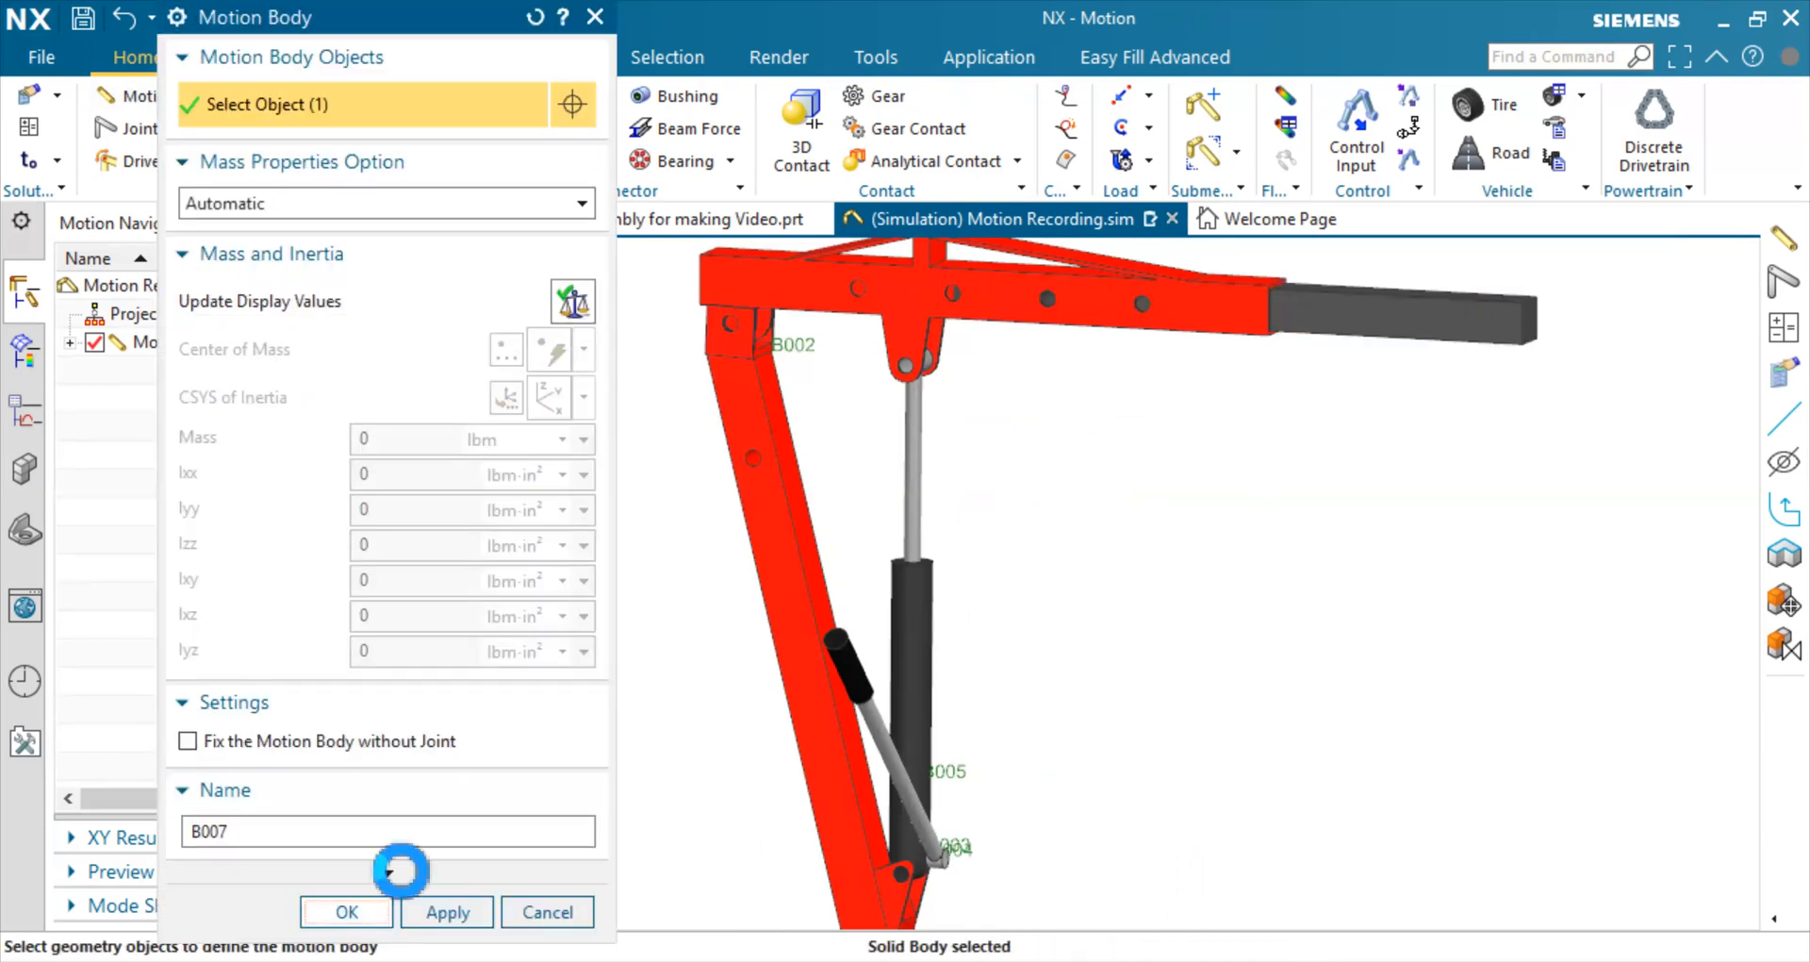
# List the individual motion bodies of the simulation and check them against the crane's parts
pyautogui.scroll(-5, 1074, 646)
pyautogui.scroll(3, 1115, 739)
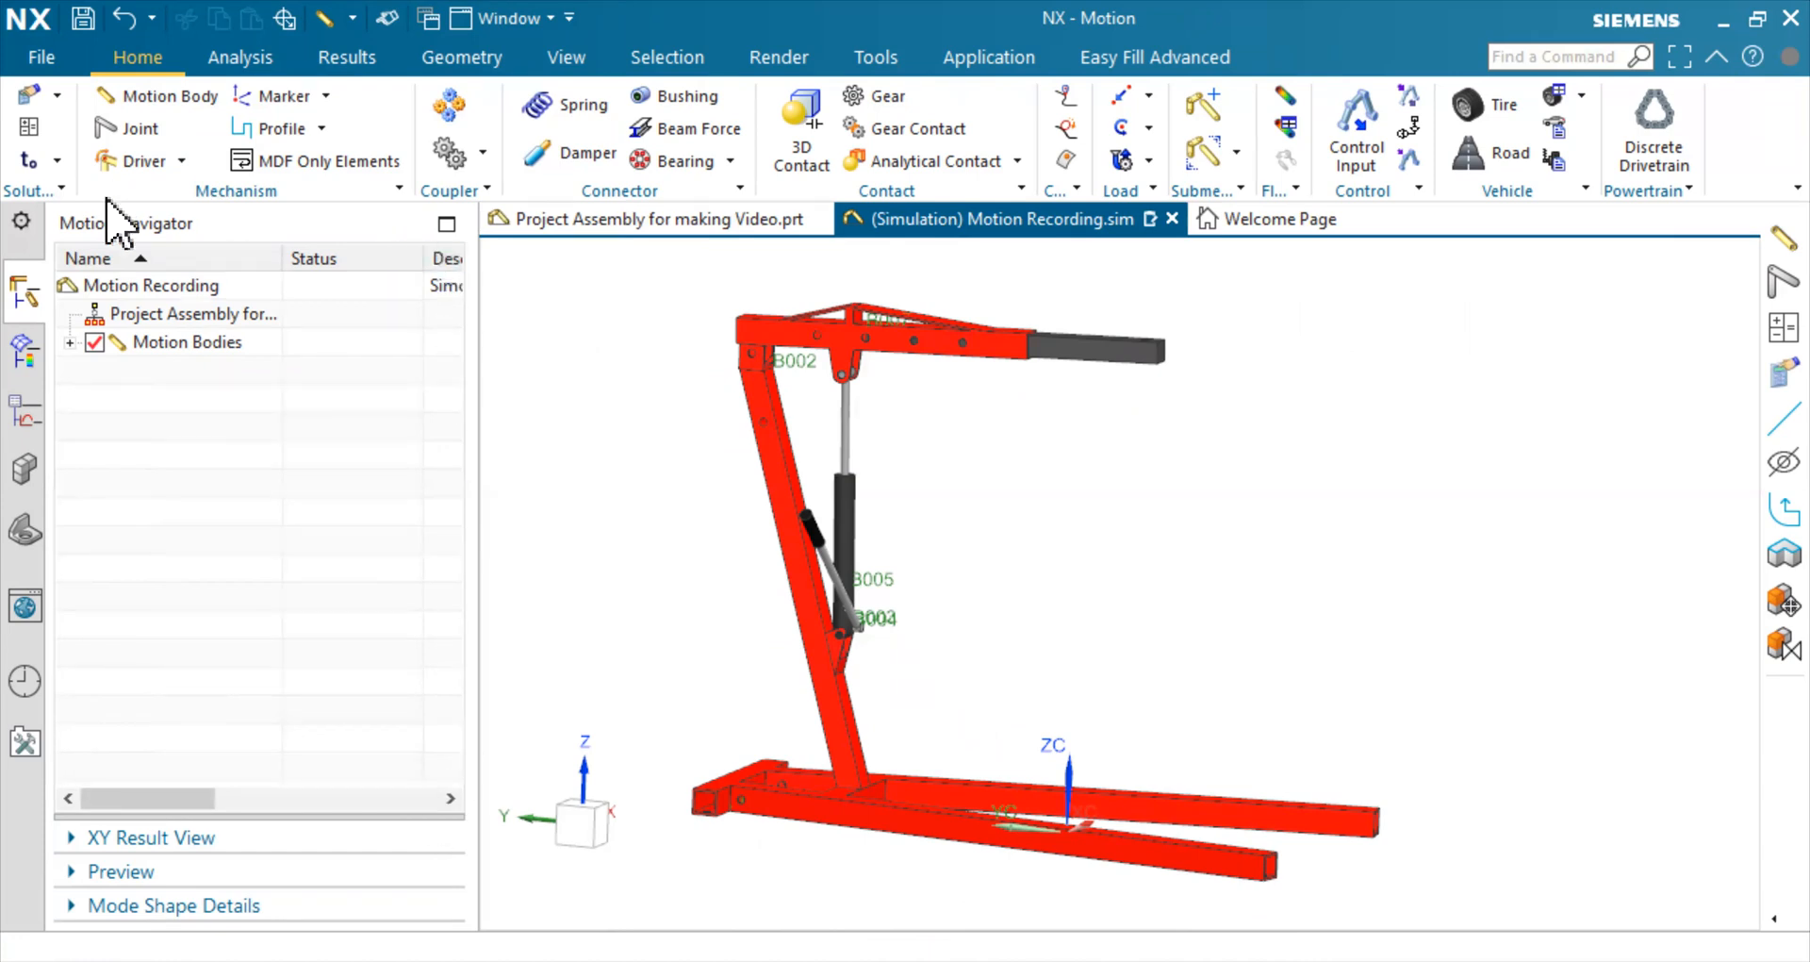
pyautogui.click(69, 343)
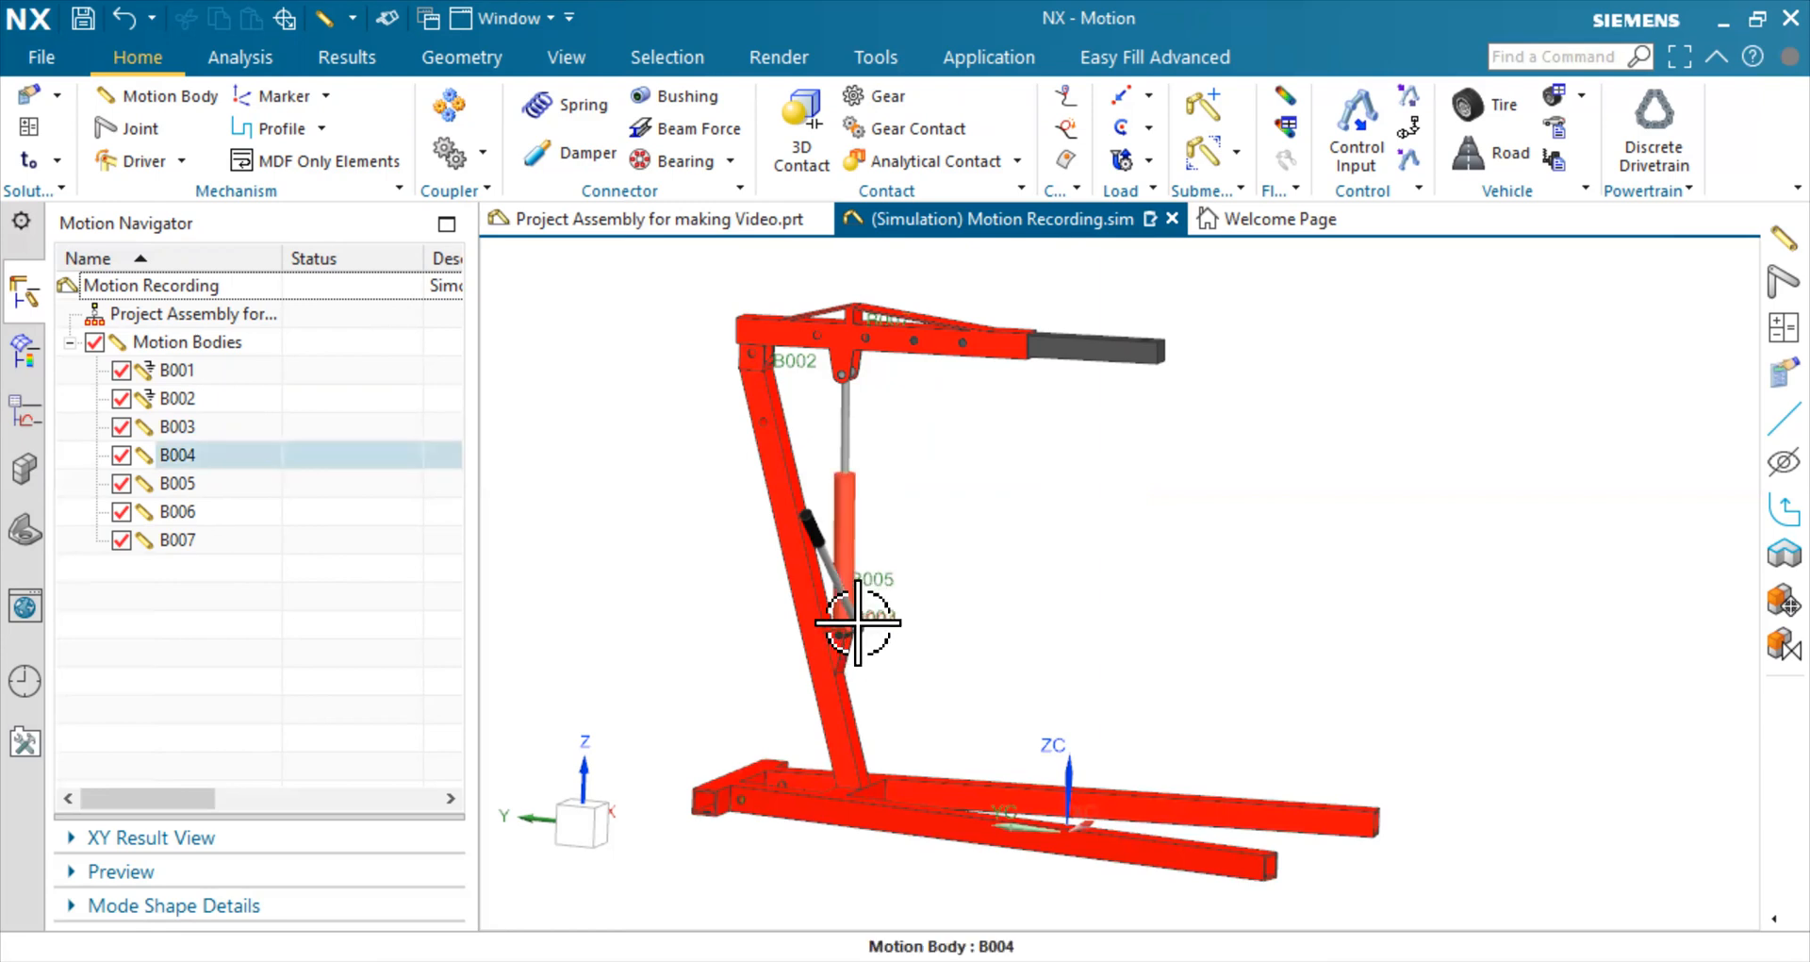
# Start a revolute joint with the dark hydraulic cylinder case as its action motion body
pyautogui.click(136, 128)
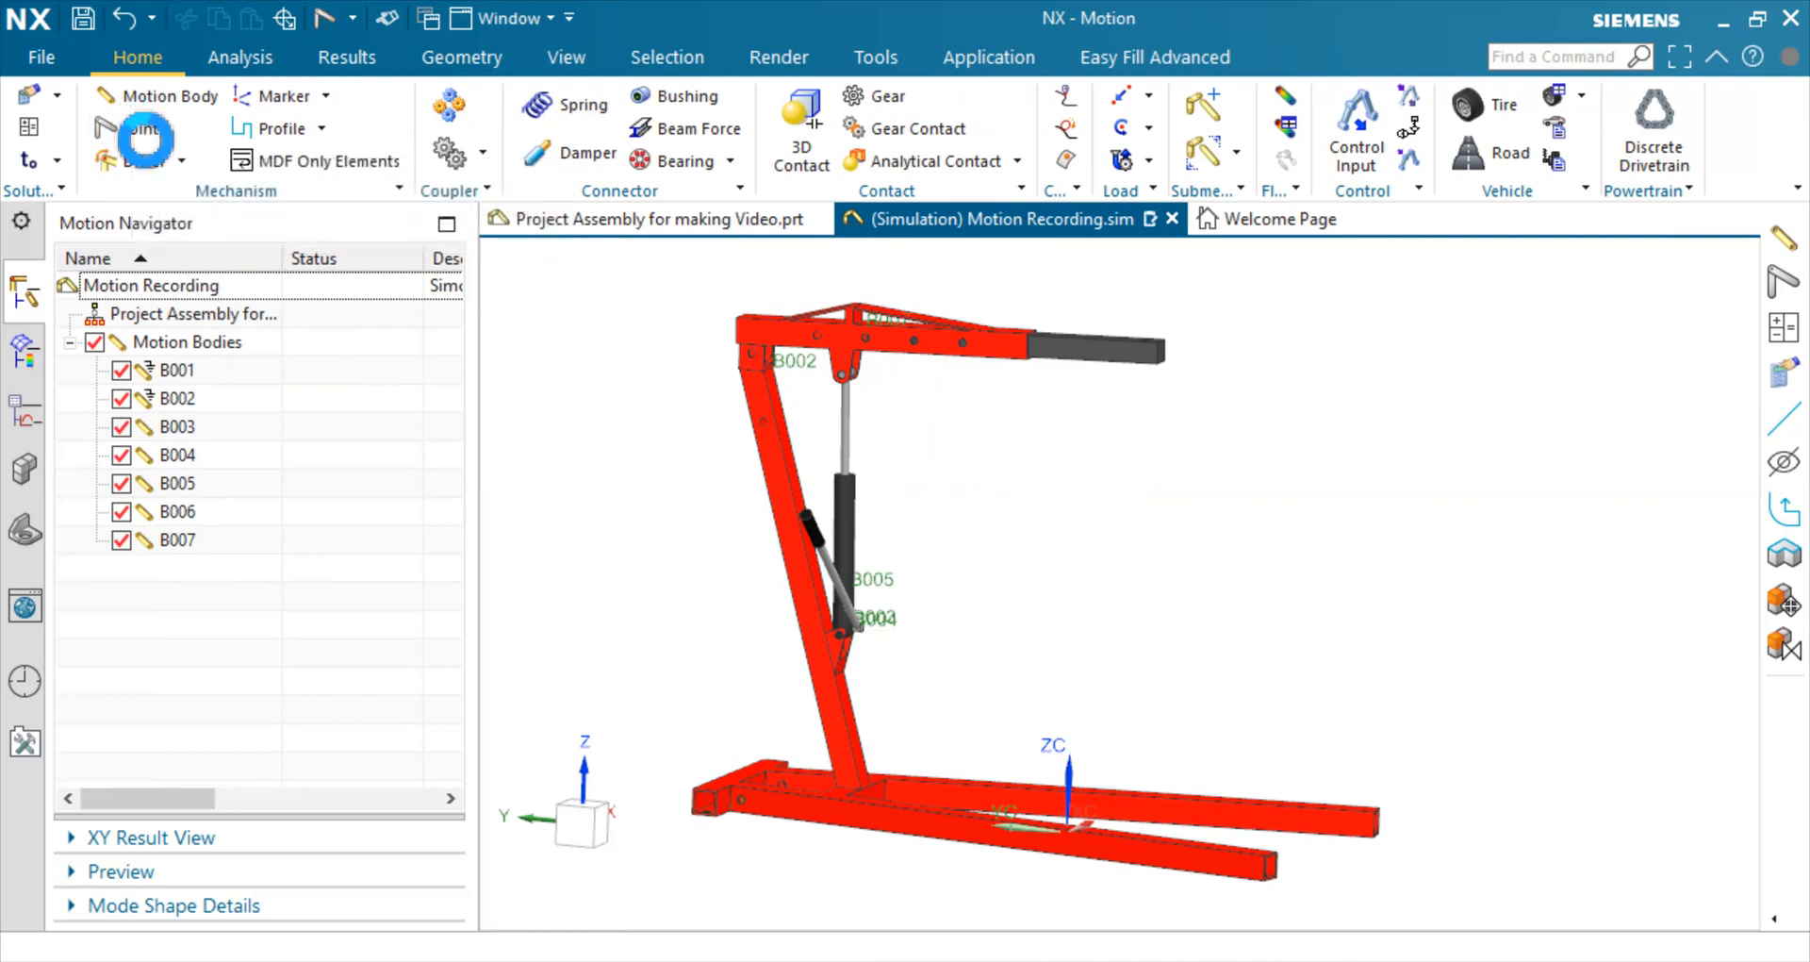
pyautogui.scroll(3, 1321, 719)
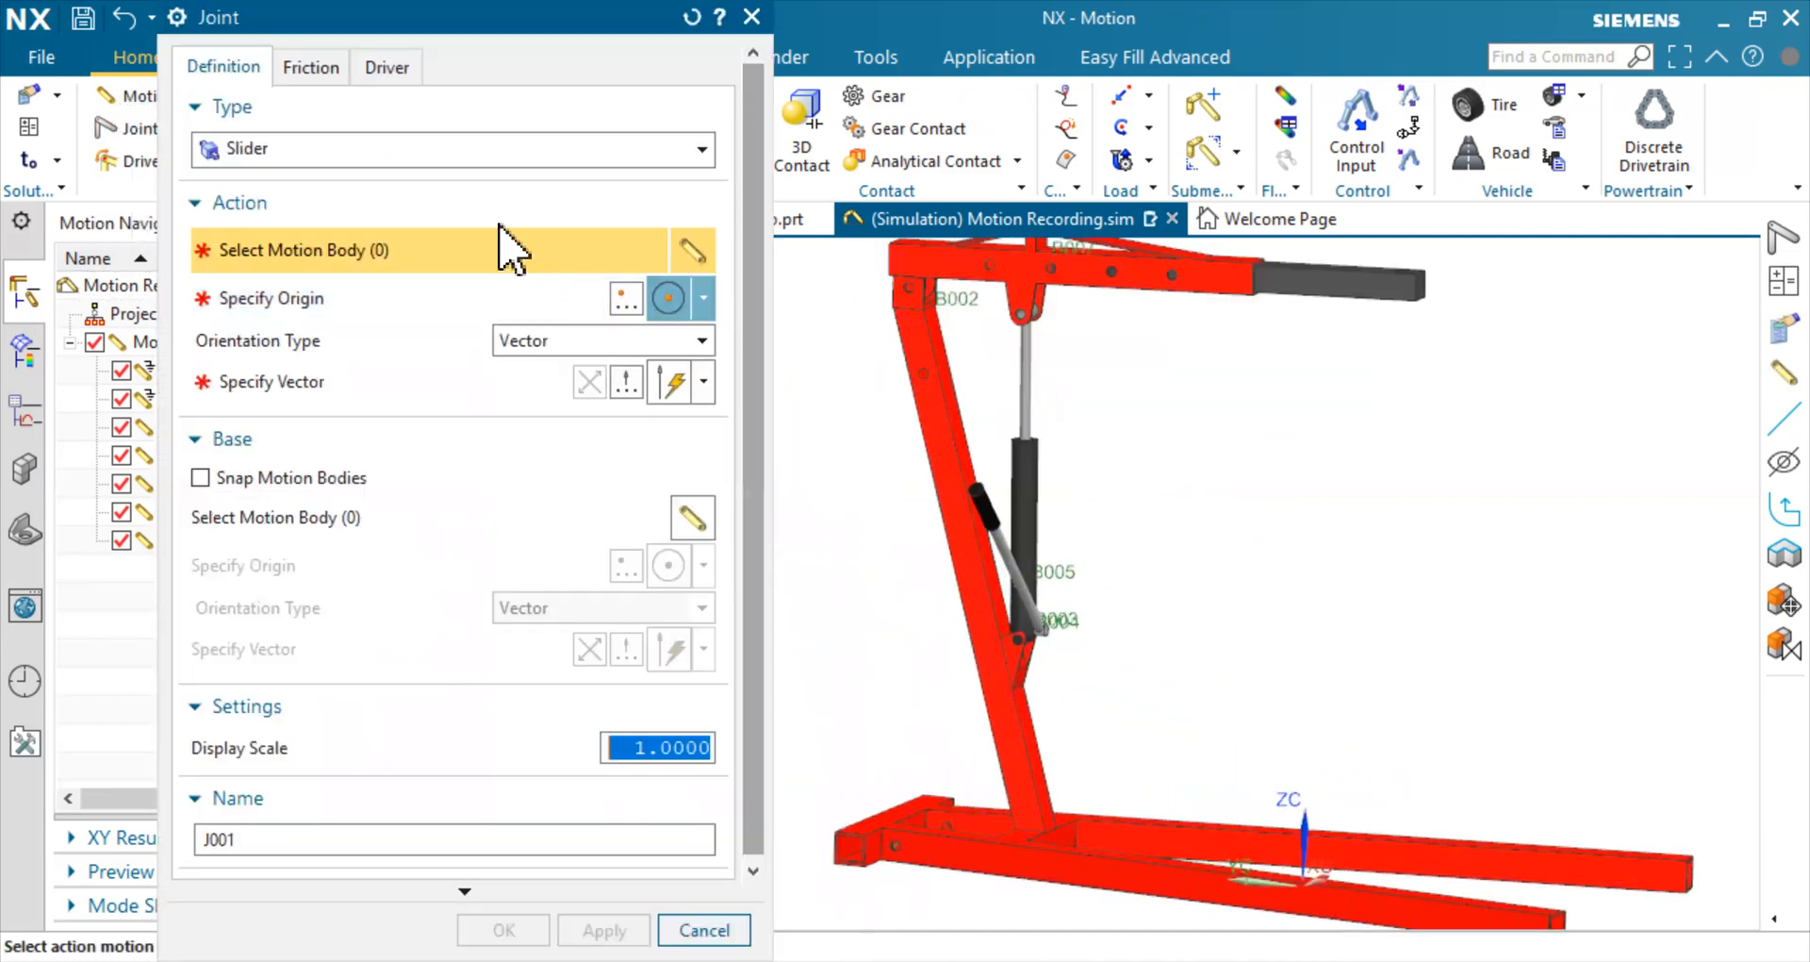
pyautogui.click(440, 150)
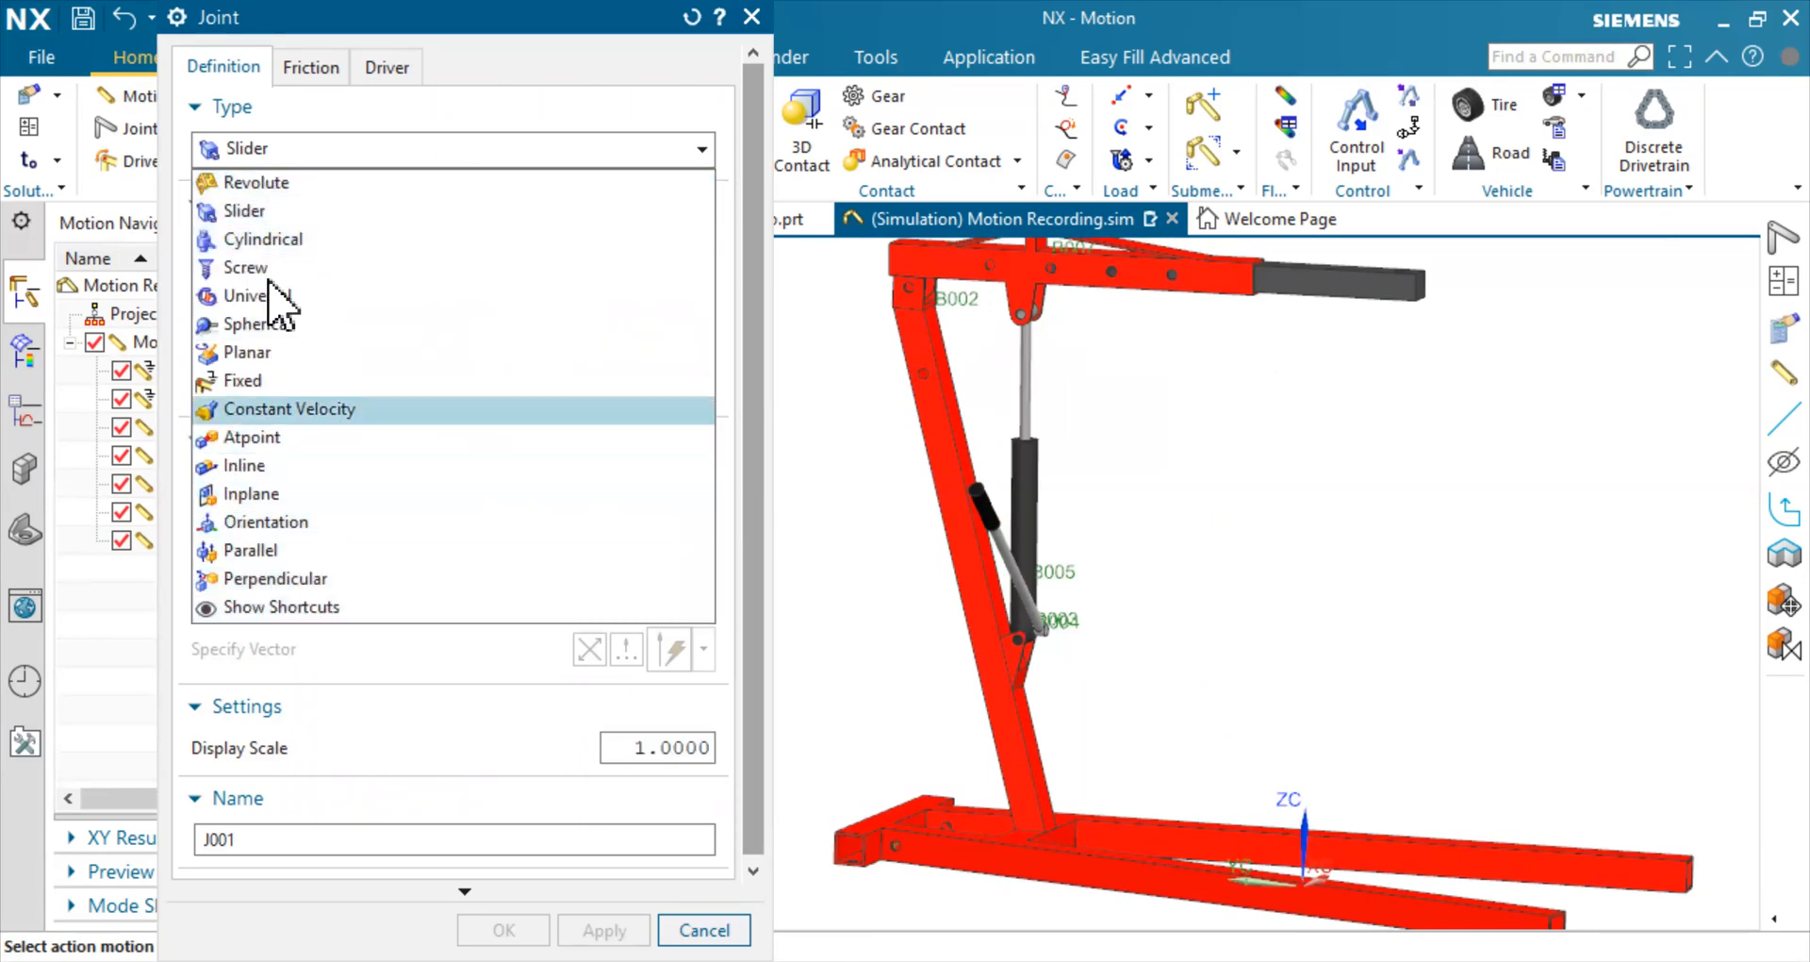
pyautogui.click(276, 183)
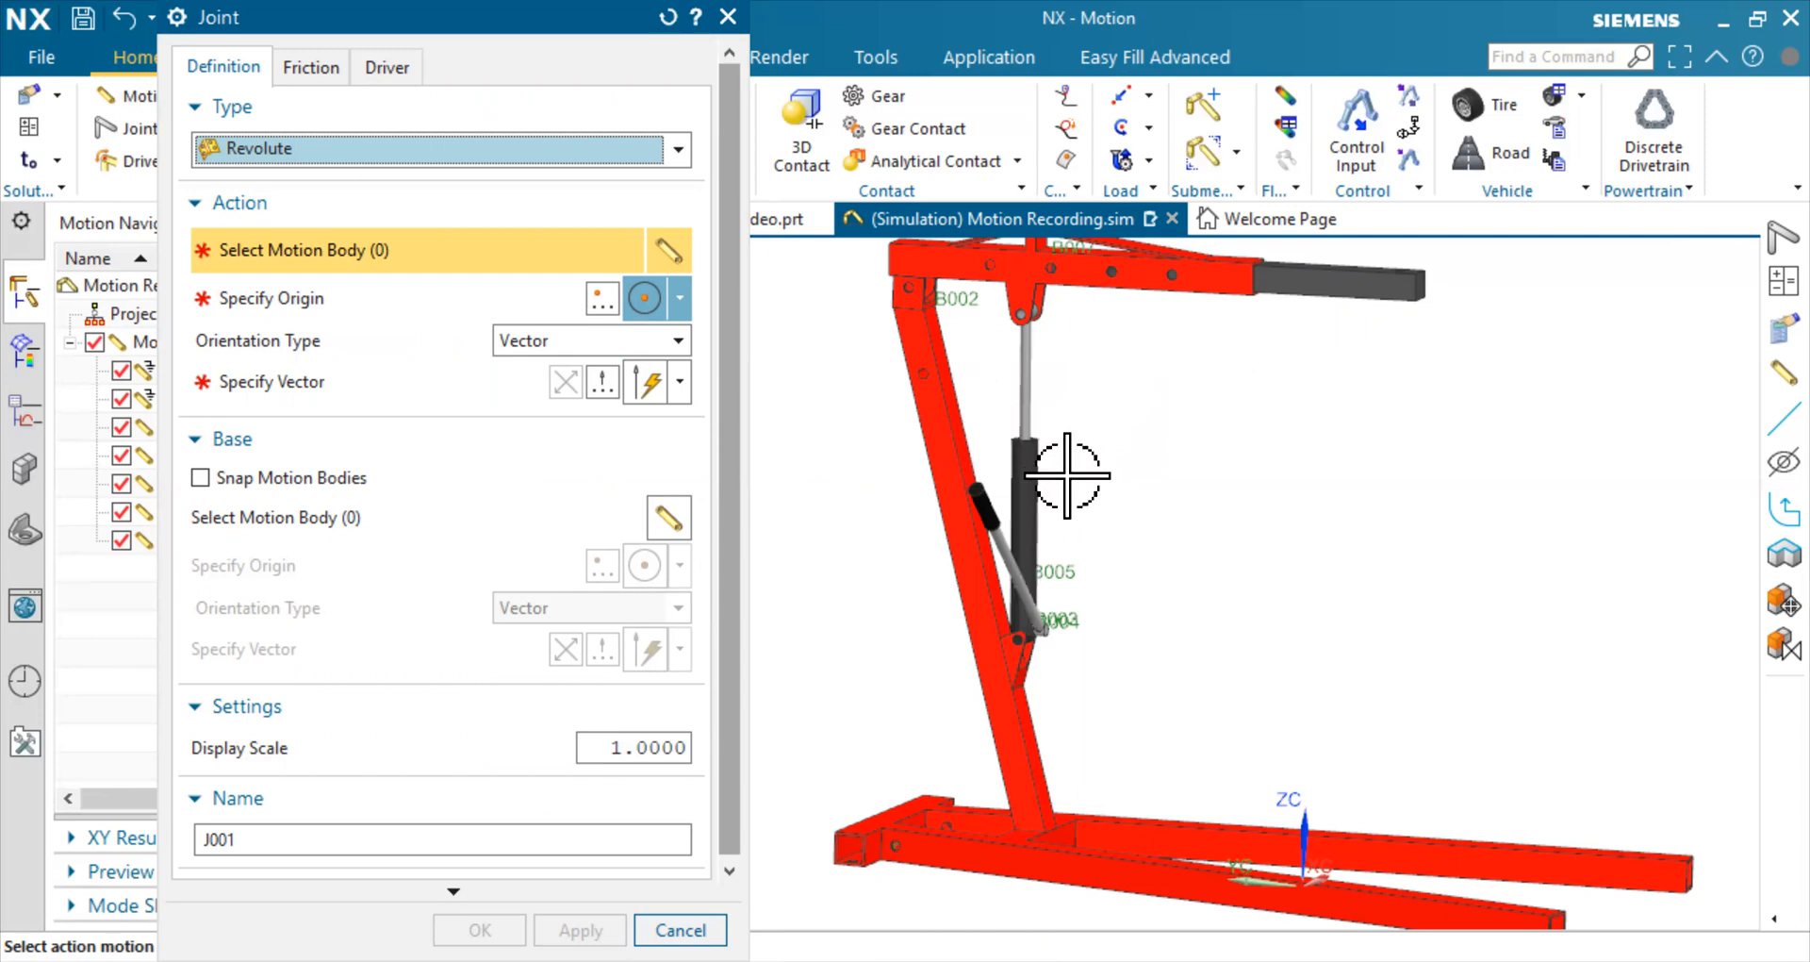
pyautogui.scroll(4, 1027, 629)
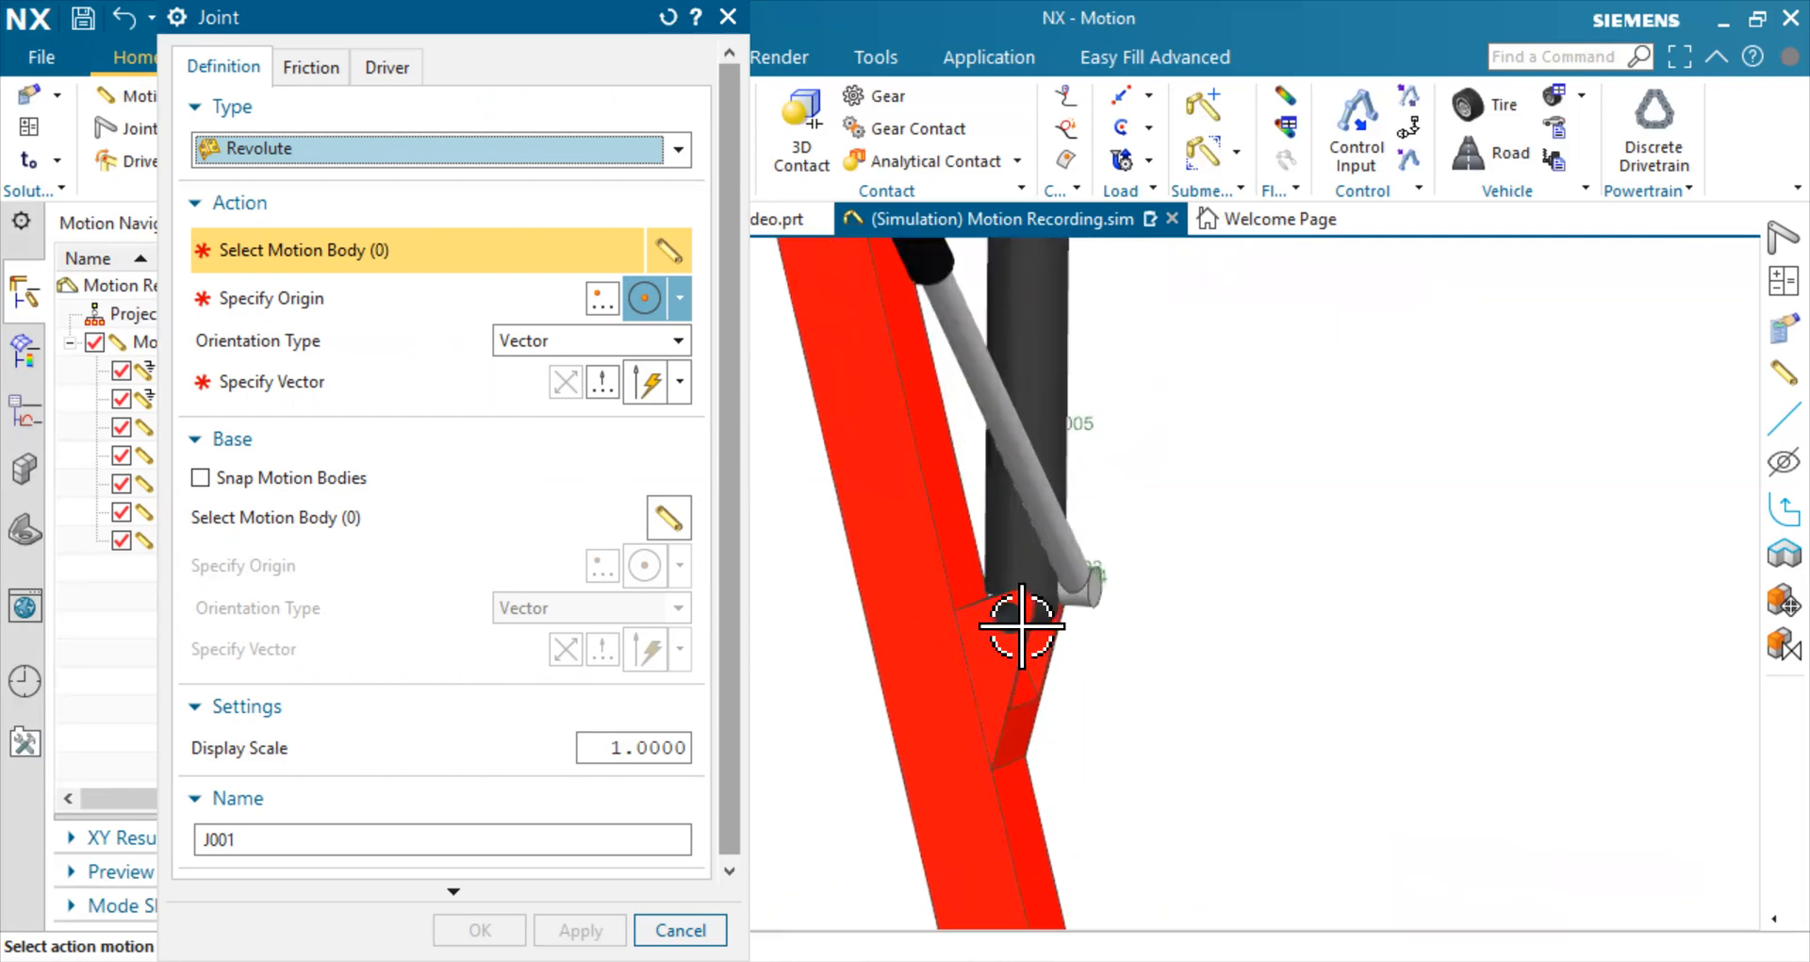
pyautogui.scroll(-4, 1033, 521)
pyautogui.scroll(3, 1037, 500)
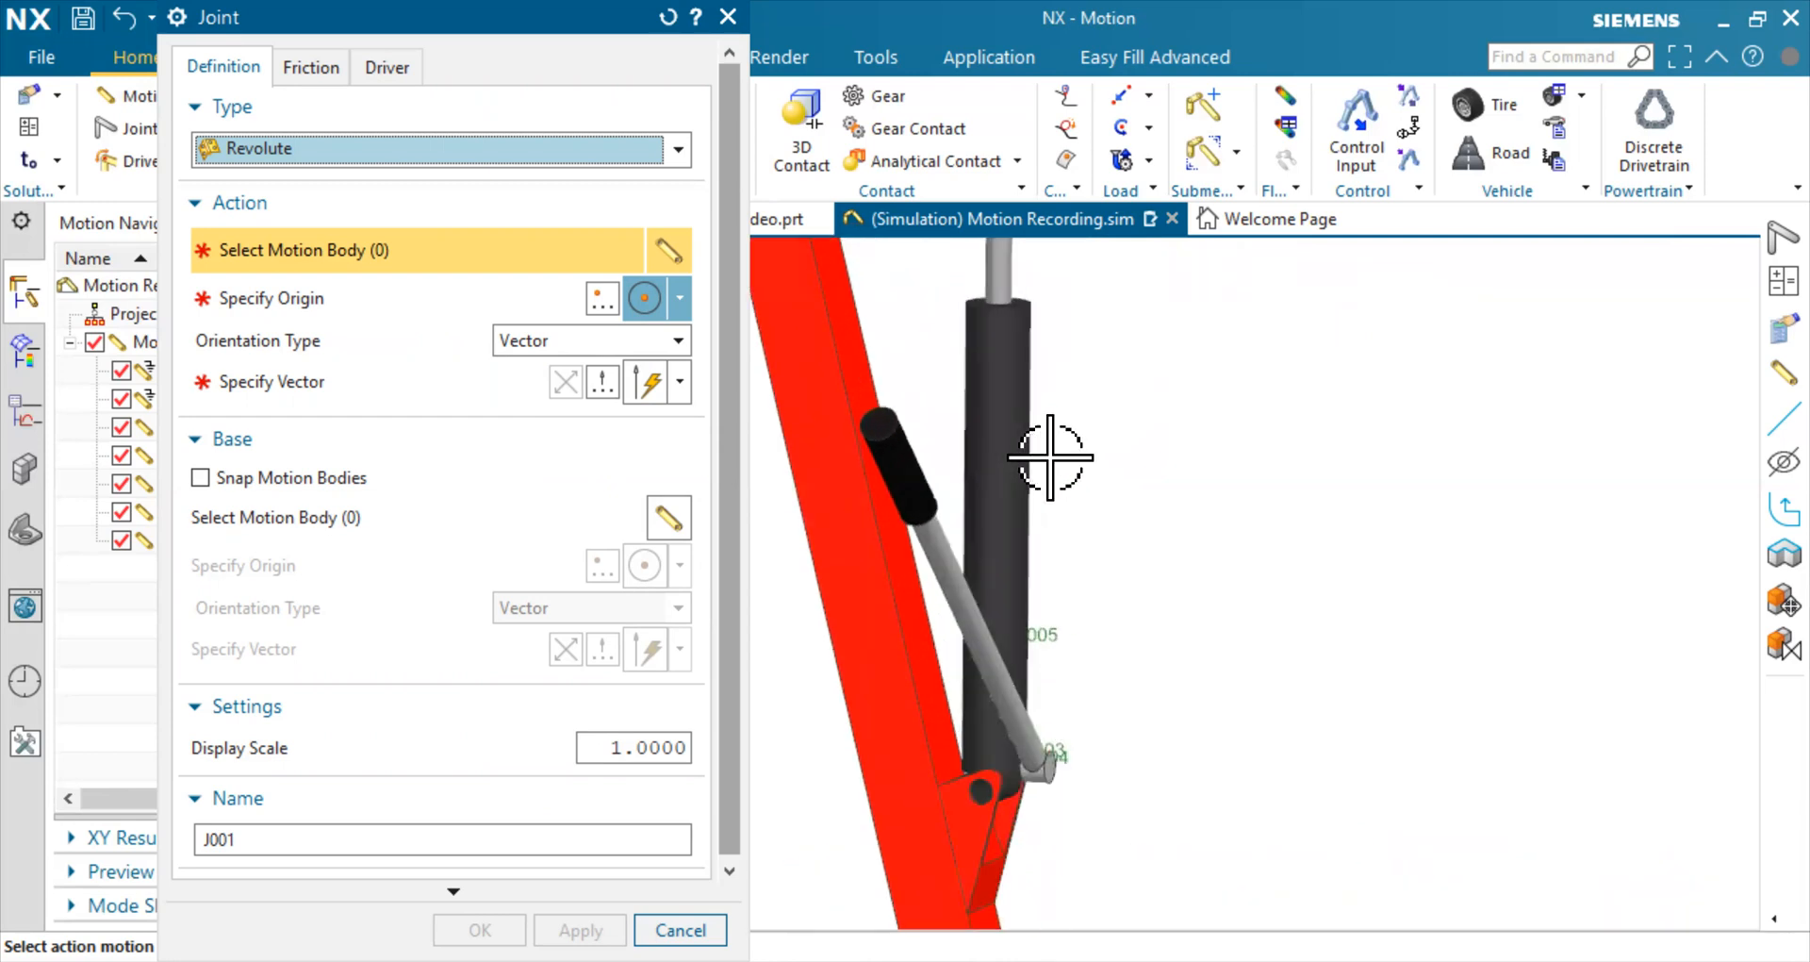
pyautogui.click(998, 378)
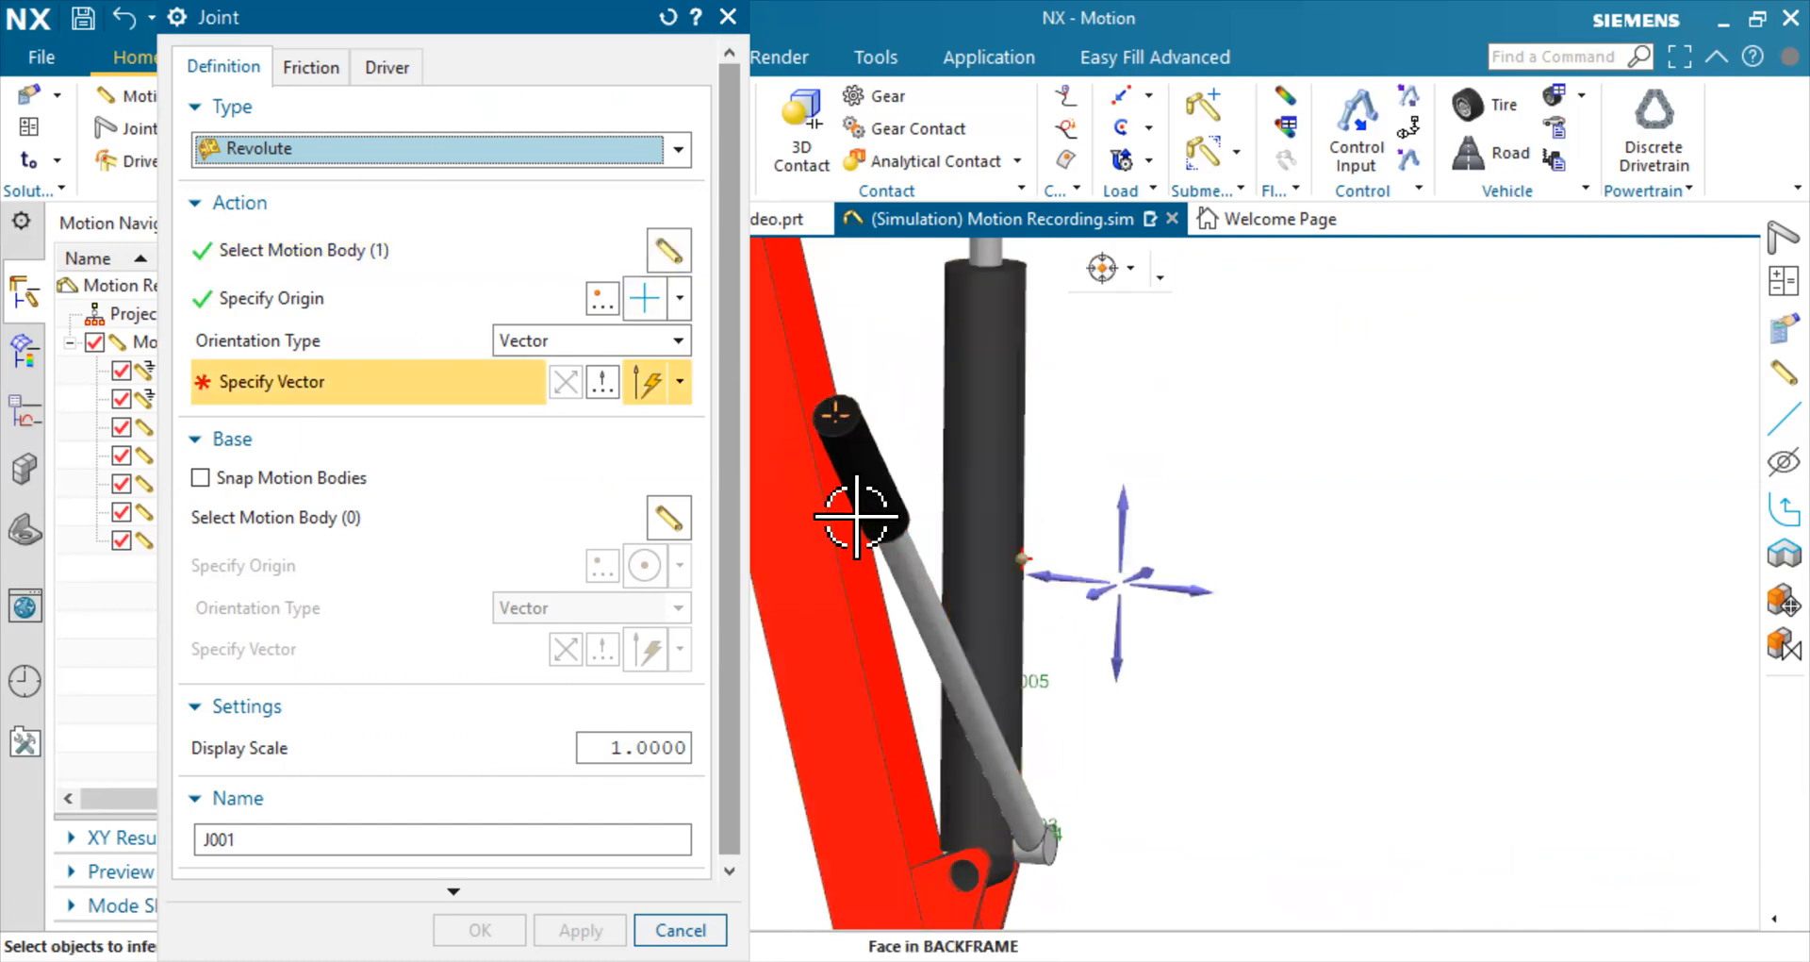
# Place the cylinder joint's action origin at the arc centre of the back frame's lower bracket hole and orient it along XC
pyautogui.click(680, 300)
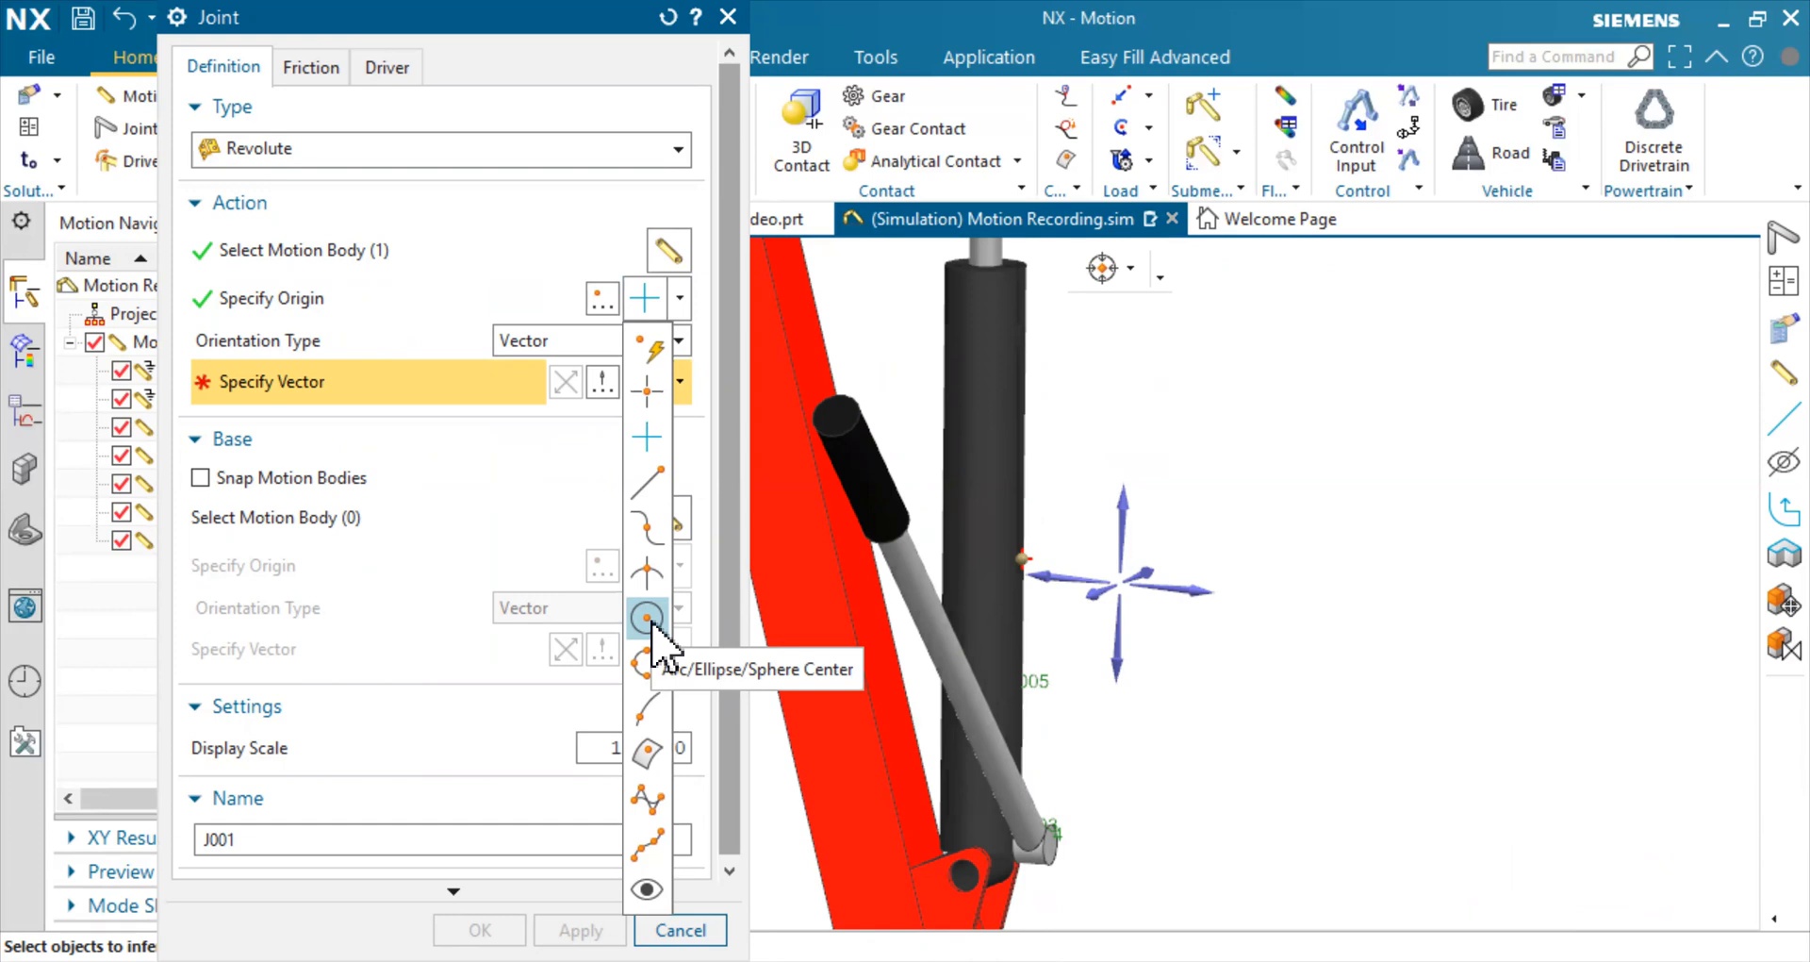
pyautogui.scroll(5, 962, 861)
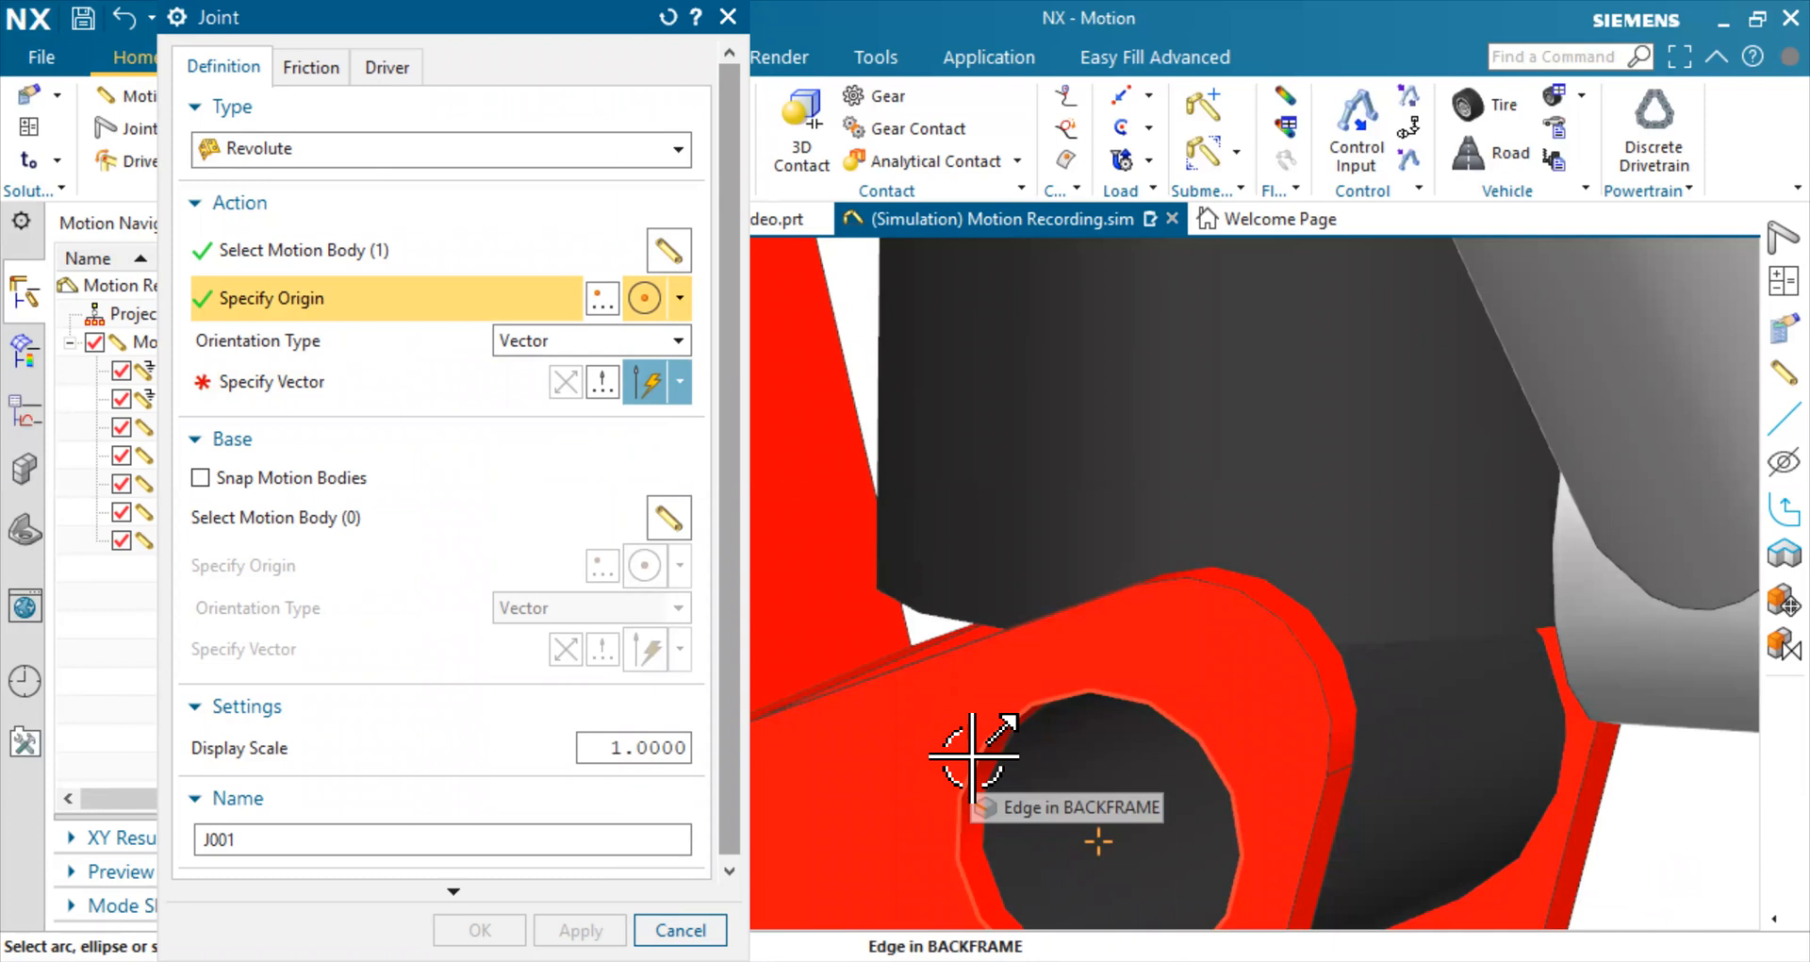
pyautogui.click(972, 756)
pyautogui.scroll(-6, 945, 617)
pyautogui.scroll(5, 917, 688)
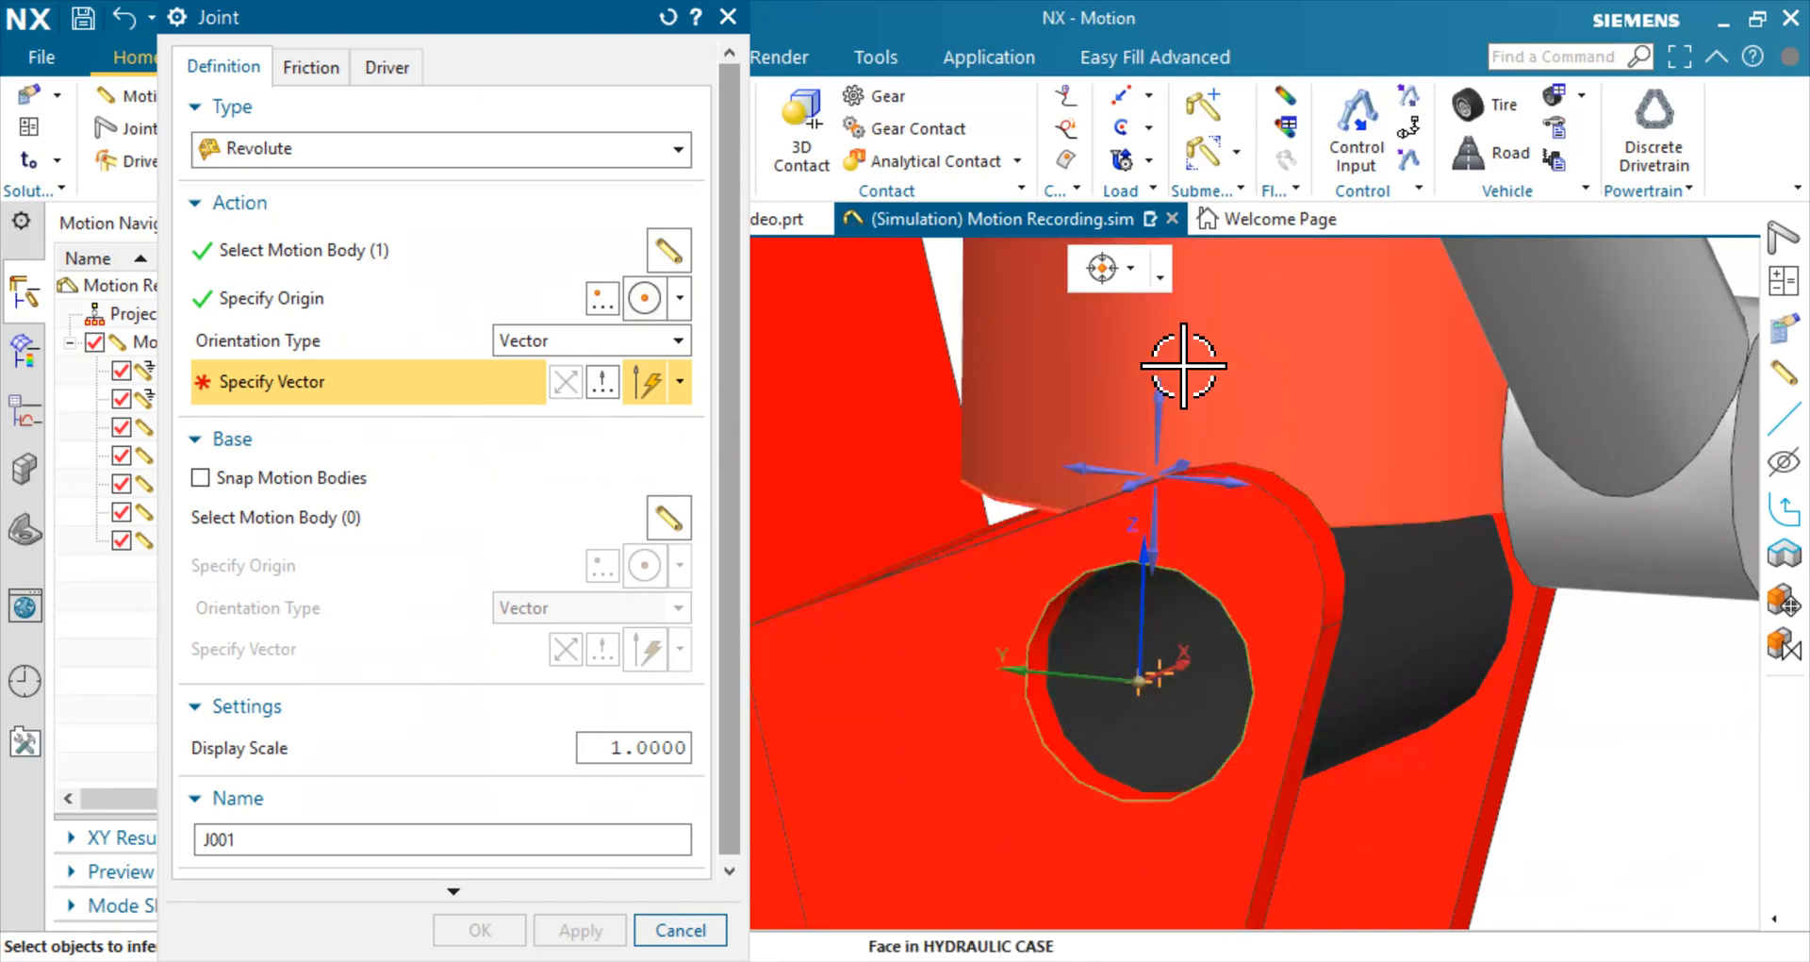
pyautogui.click(678, 382)
pyautogui.click(659, 266)
pyautogui.moveTo(1038, 506); pyautogui.dragTo(1107, 528, button='middle')
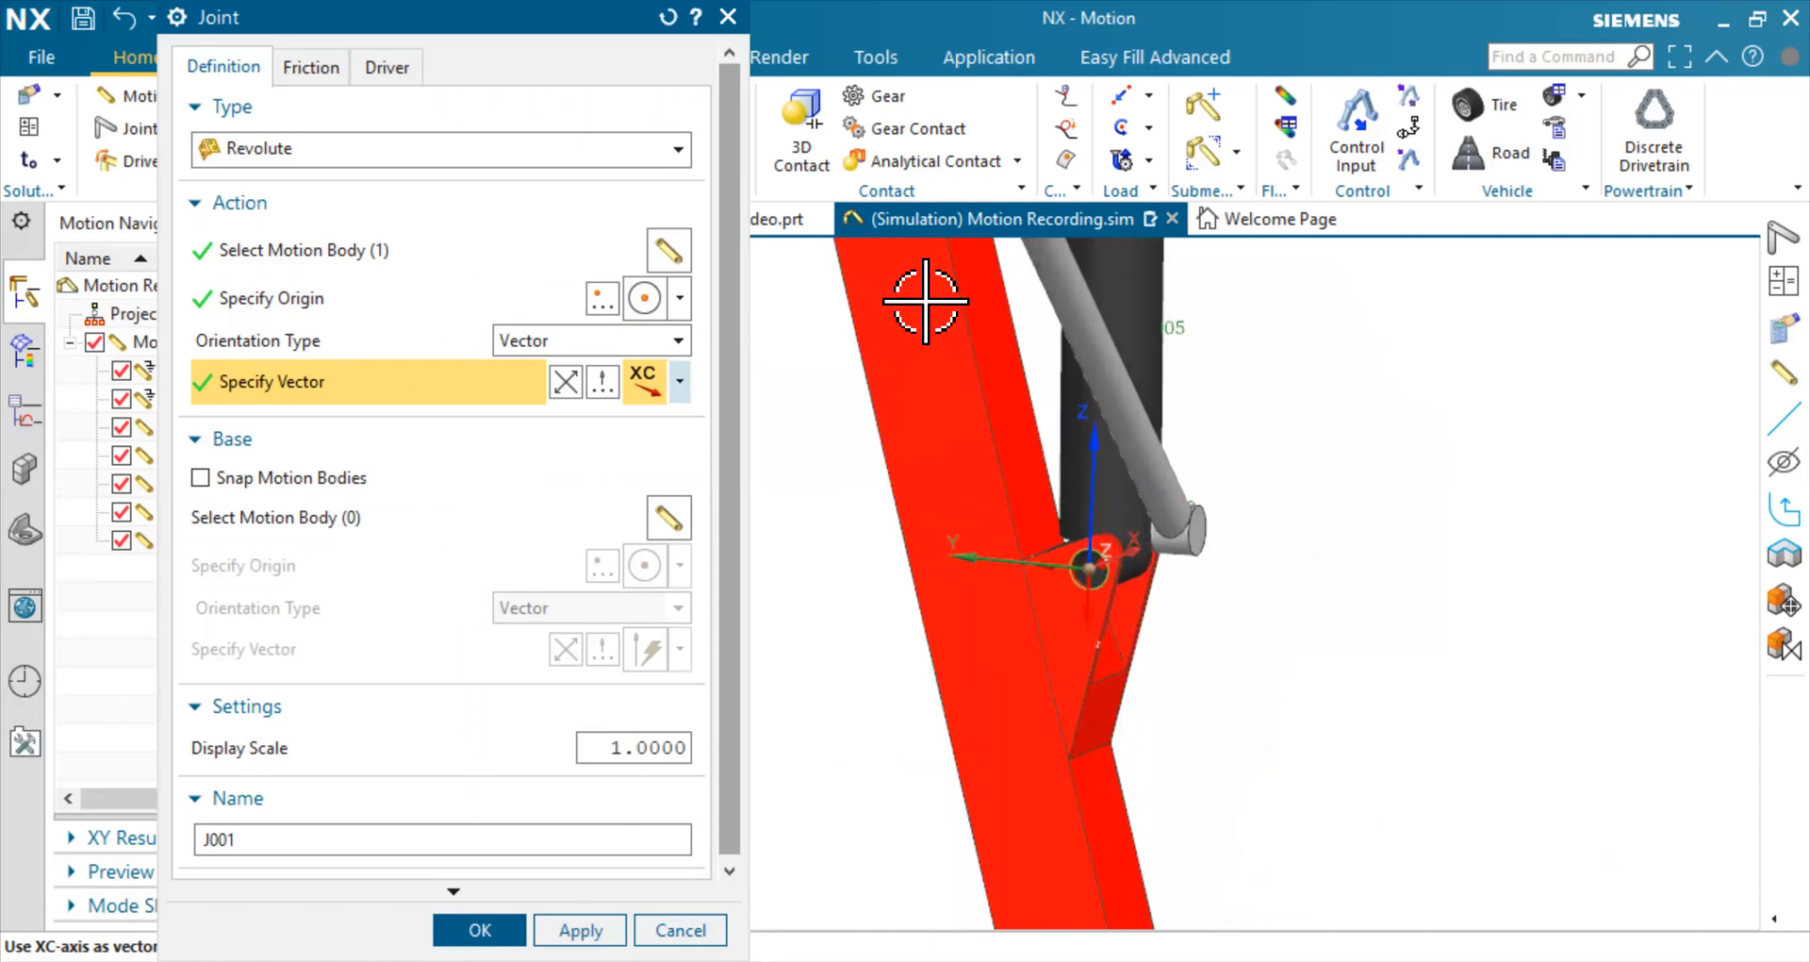
# Enable snapping of motion bodies for the cylinder joint and choose the back frame as its base body
pyautogui.click(200, 477)
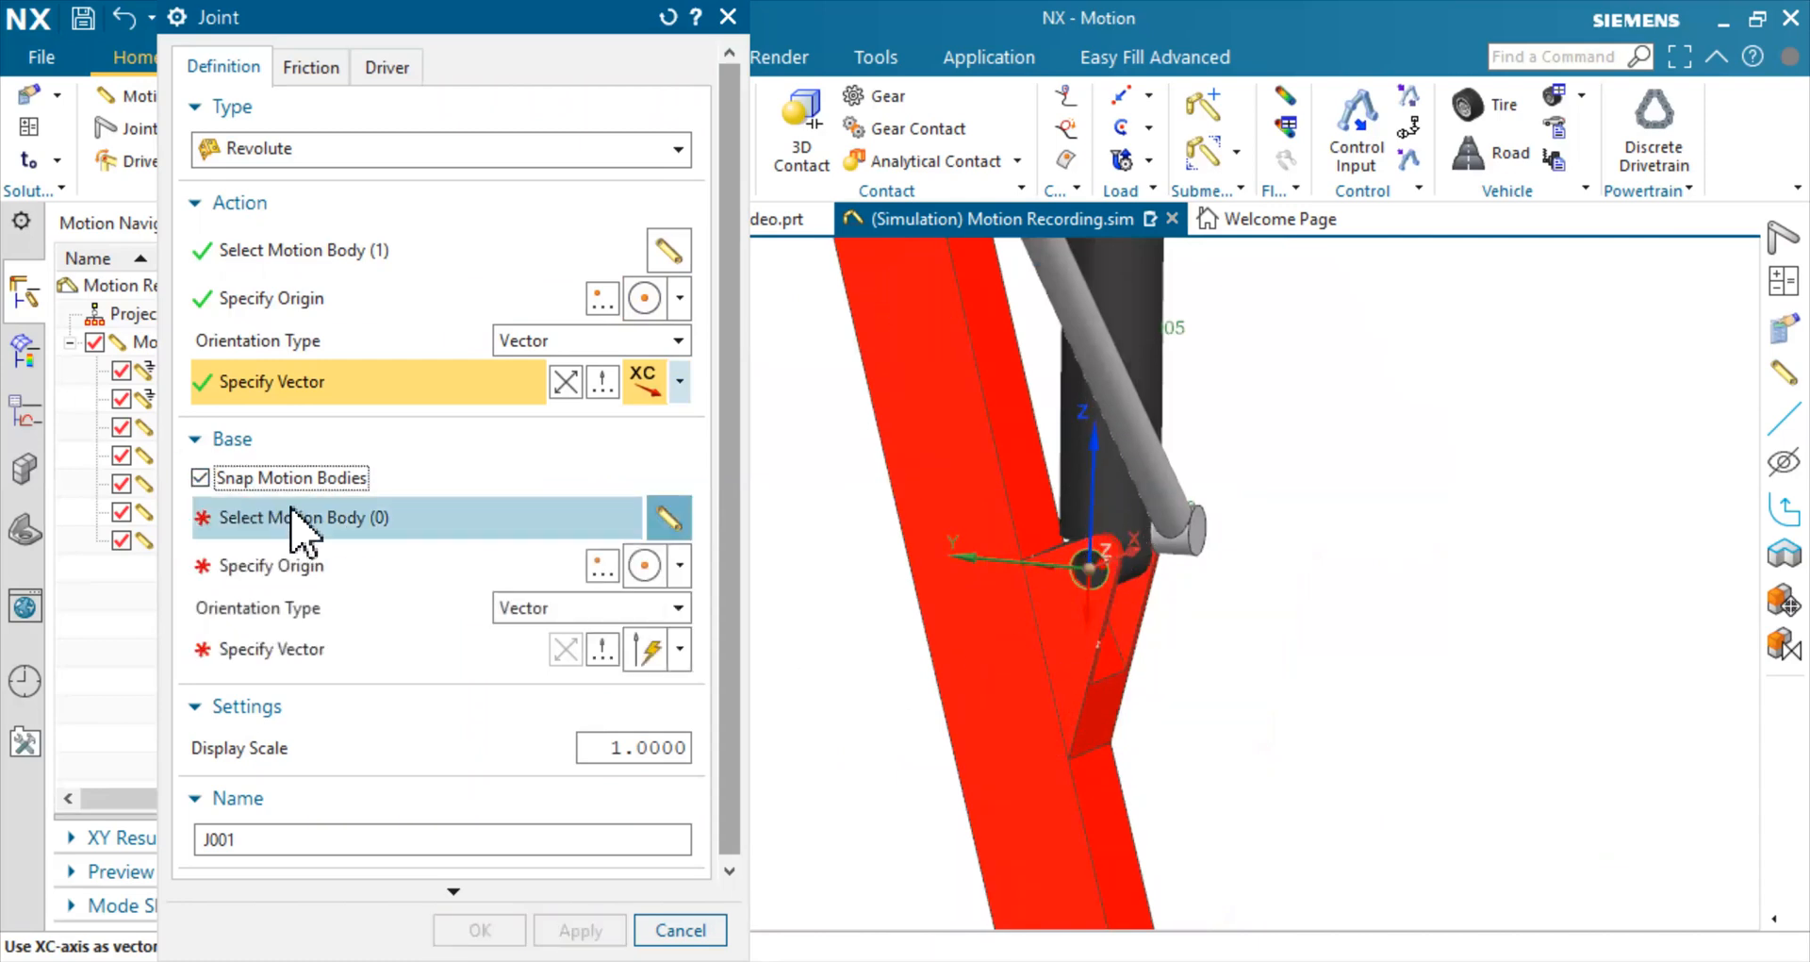
pyautogui.click(340, 518)
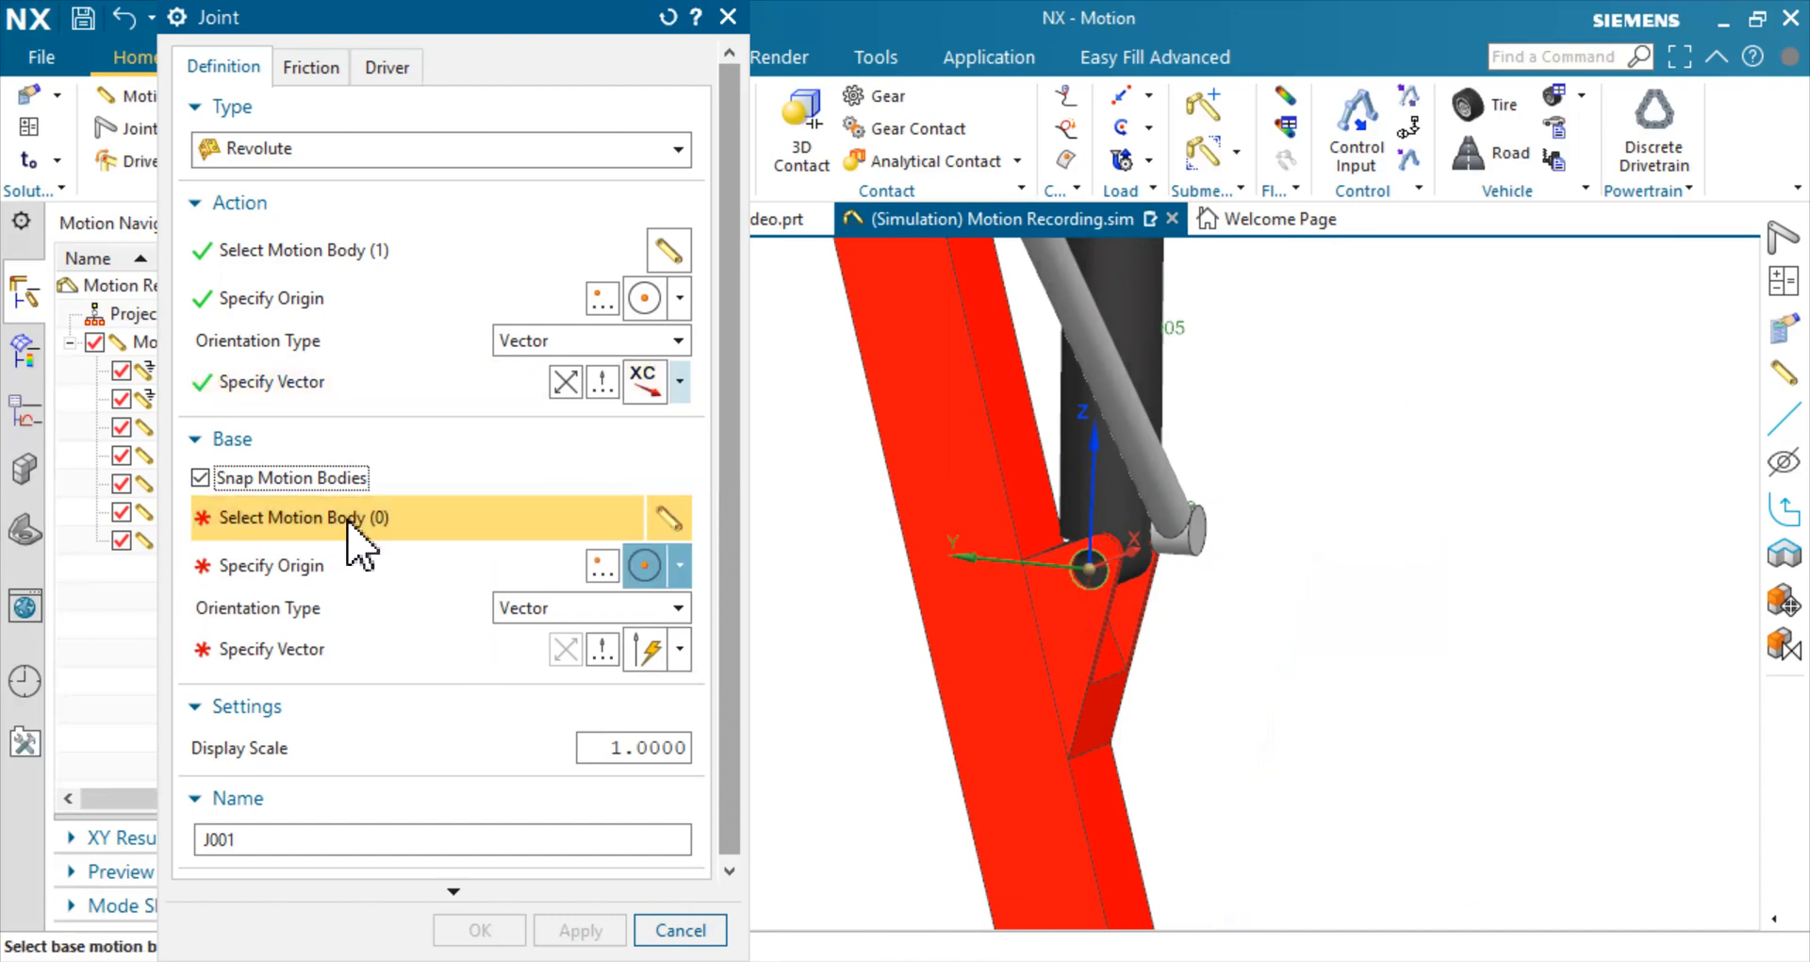
pyautogui.click(930, 507)
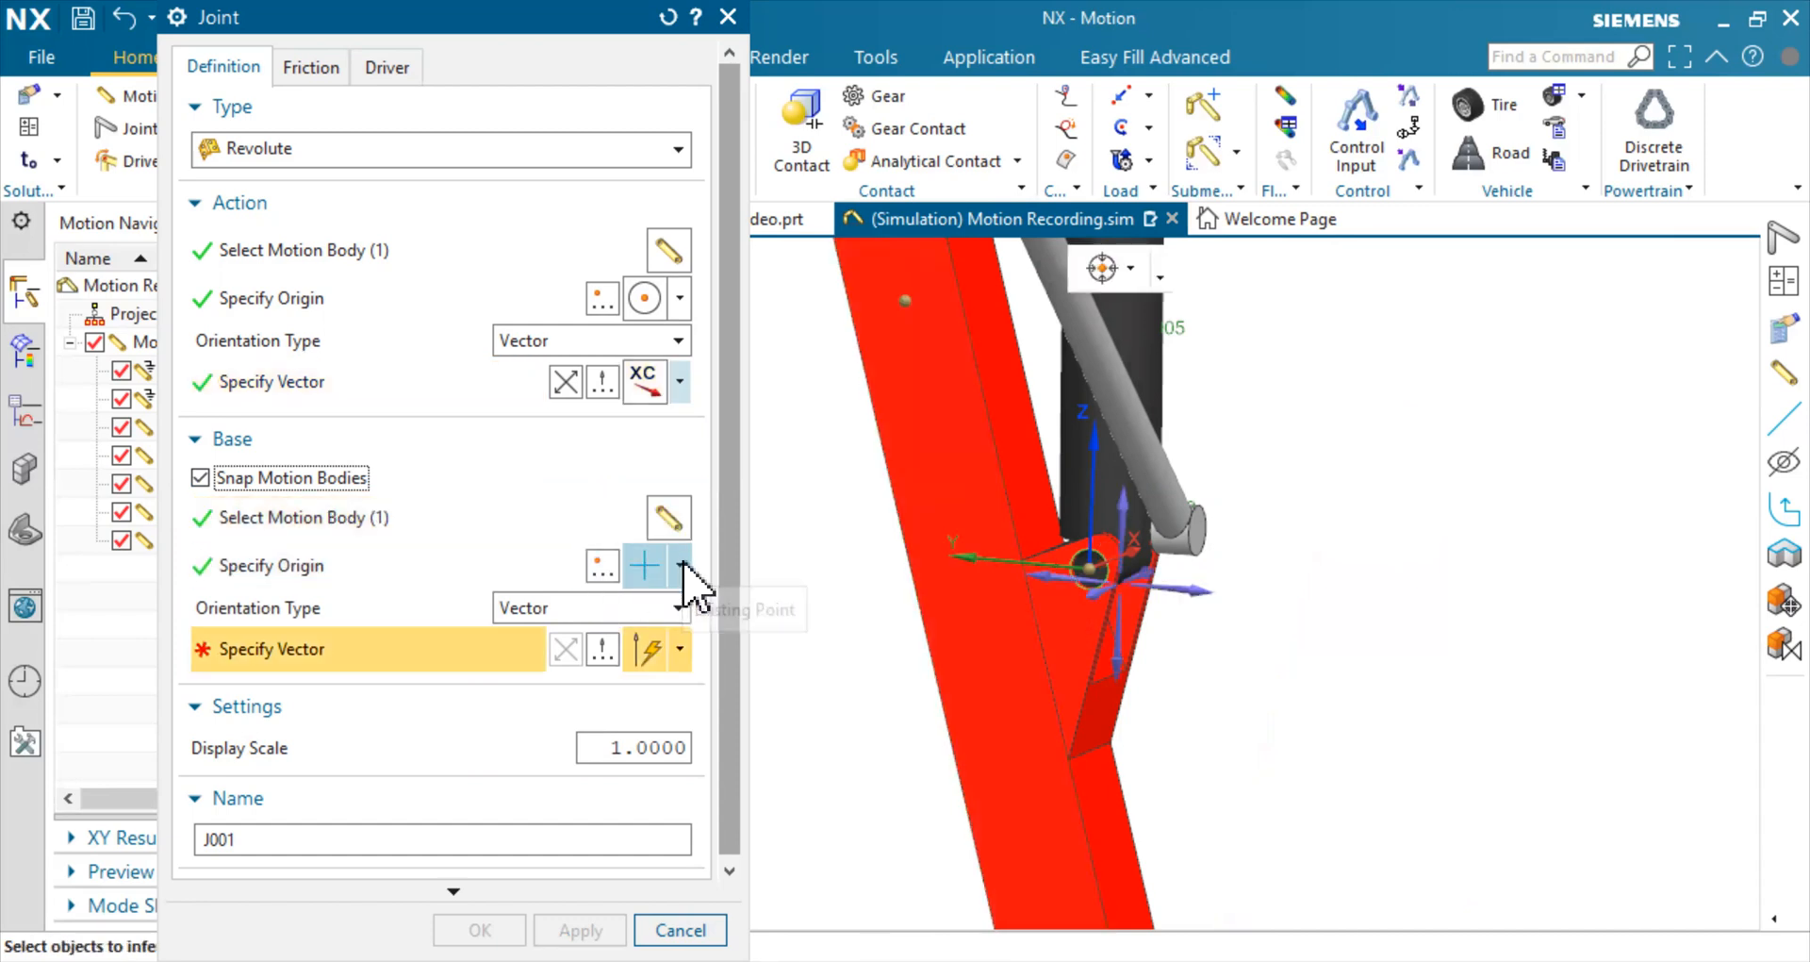
# Set the cylinder joint's base origin to the same bracket hole centre with the XC vector, and create the joint
pyautogui.click(680, 565)
pyautogui.click(647, 299)
pyautogui.scroll(5, 1098, 584)
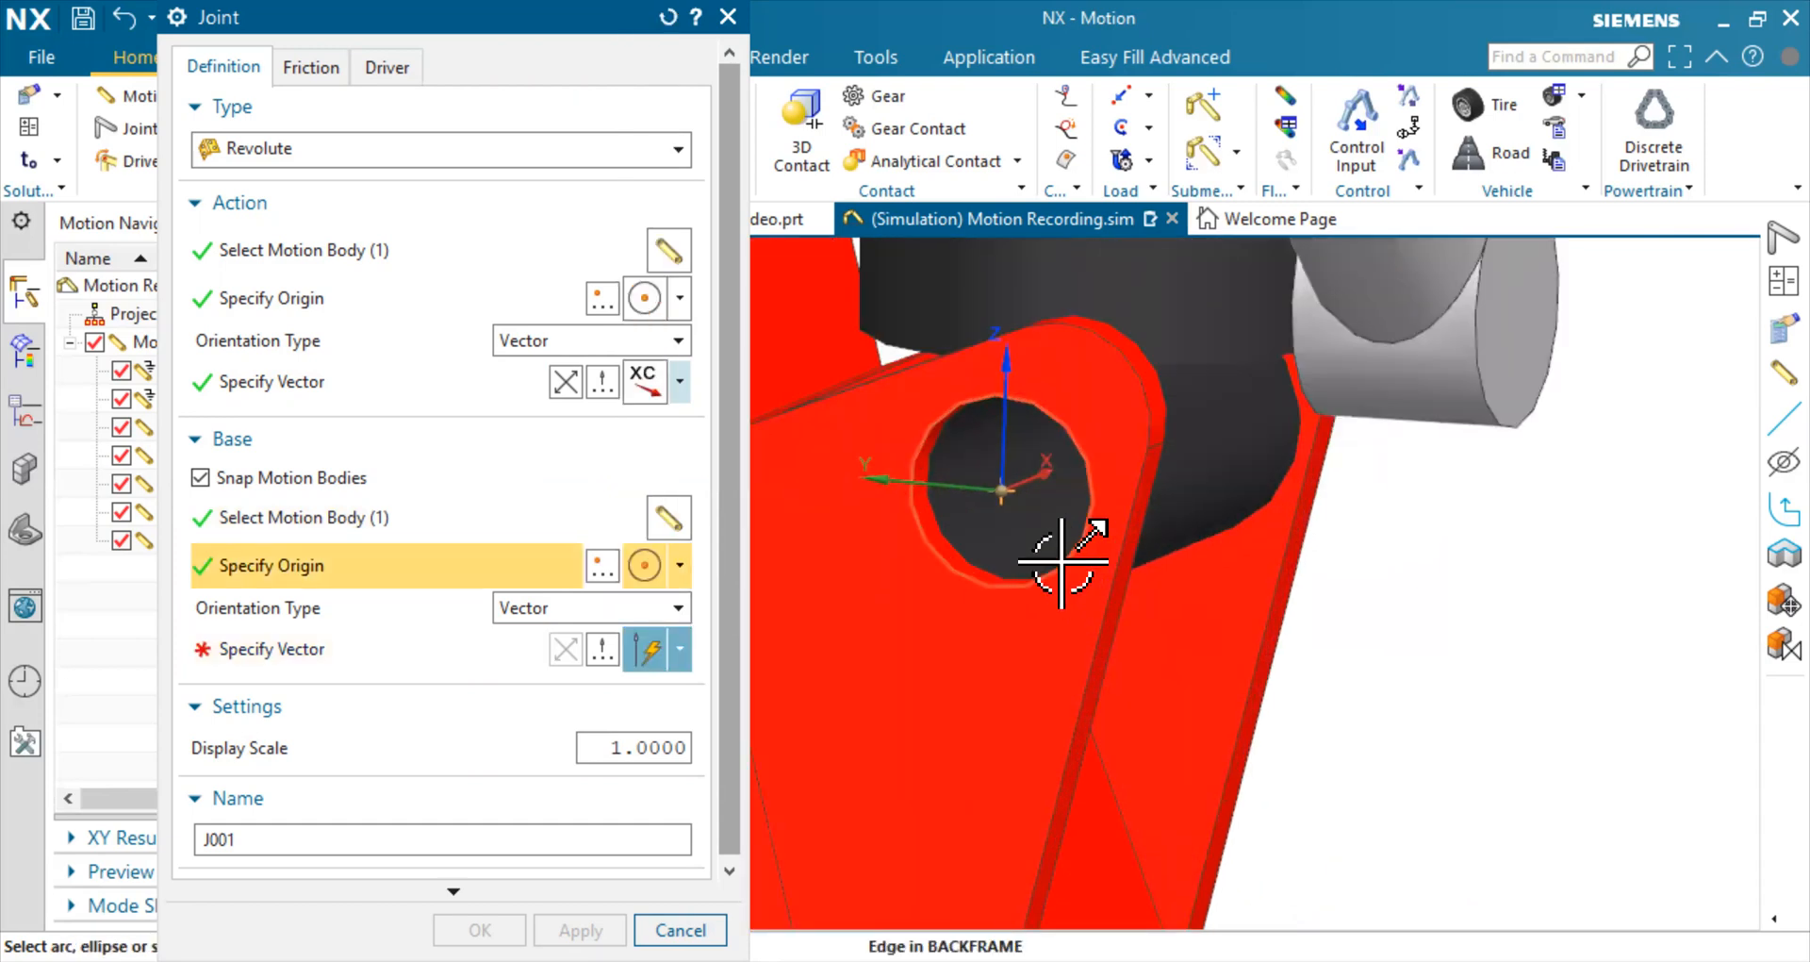
pyautogui.click(1062, 563)
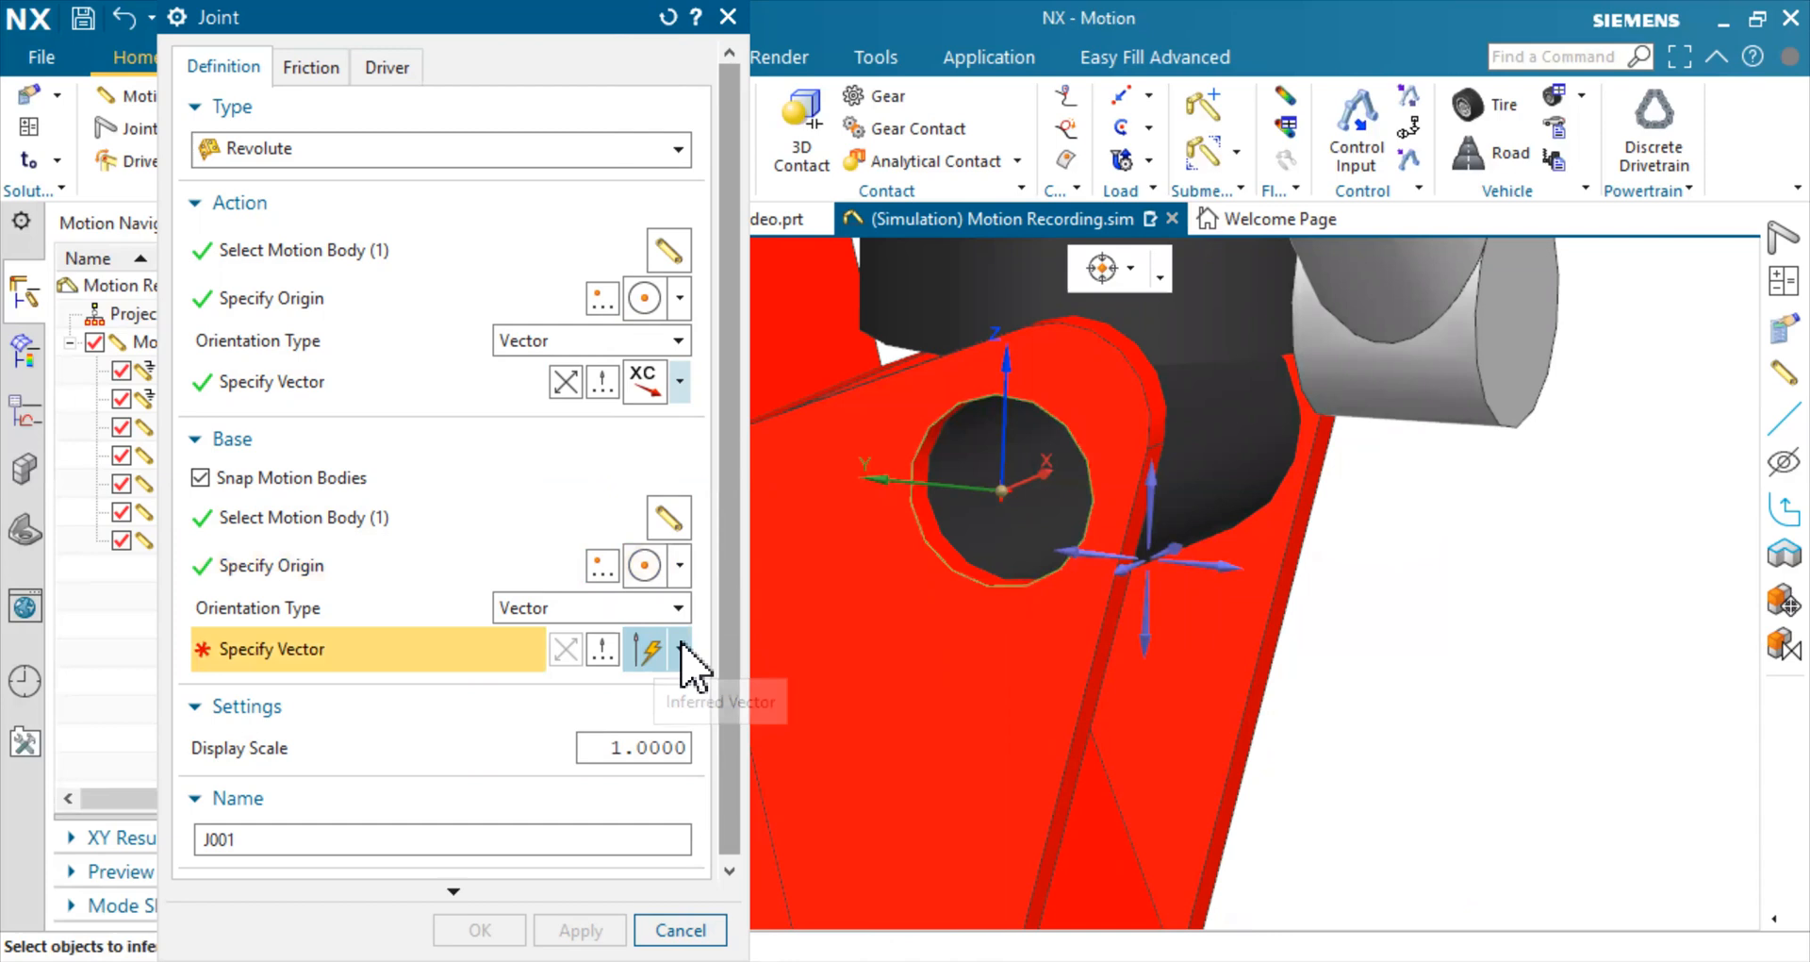
pyautogui.click(680, 648)
pyautogui.click(641, 282)
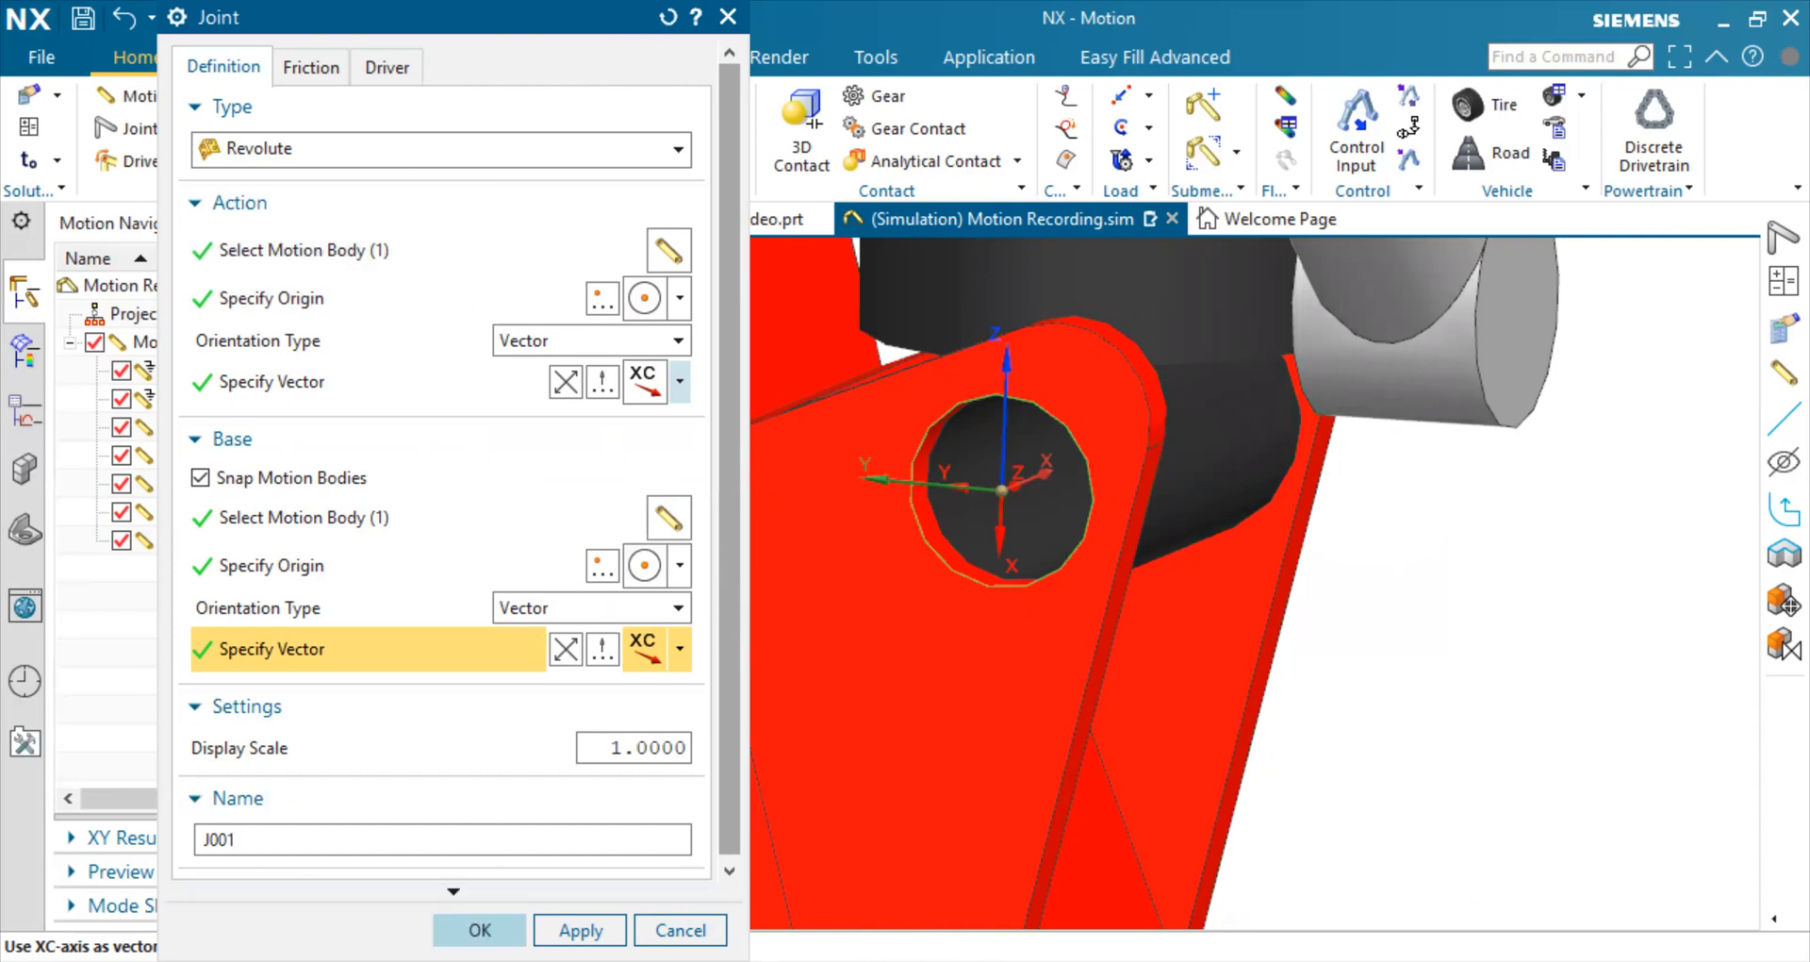
pyautogui.press('Return')
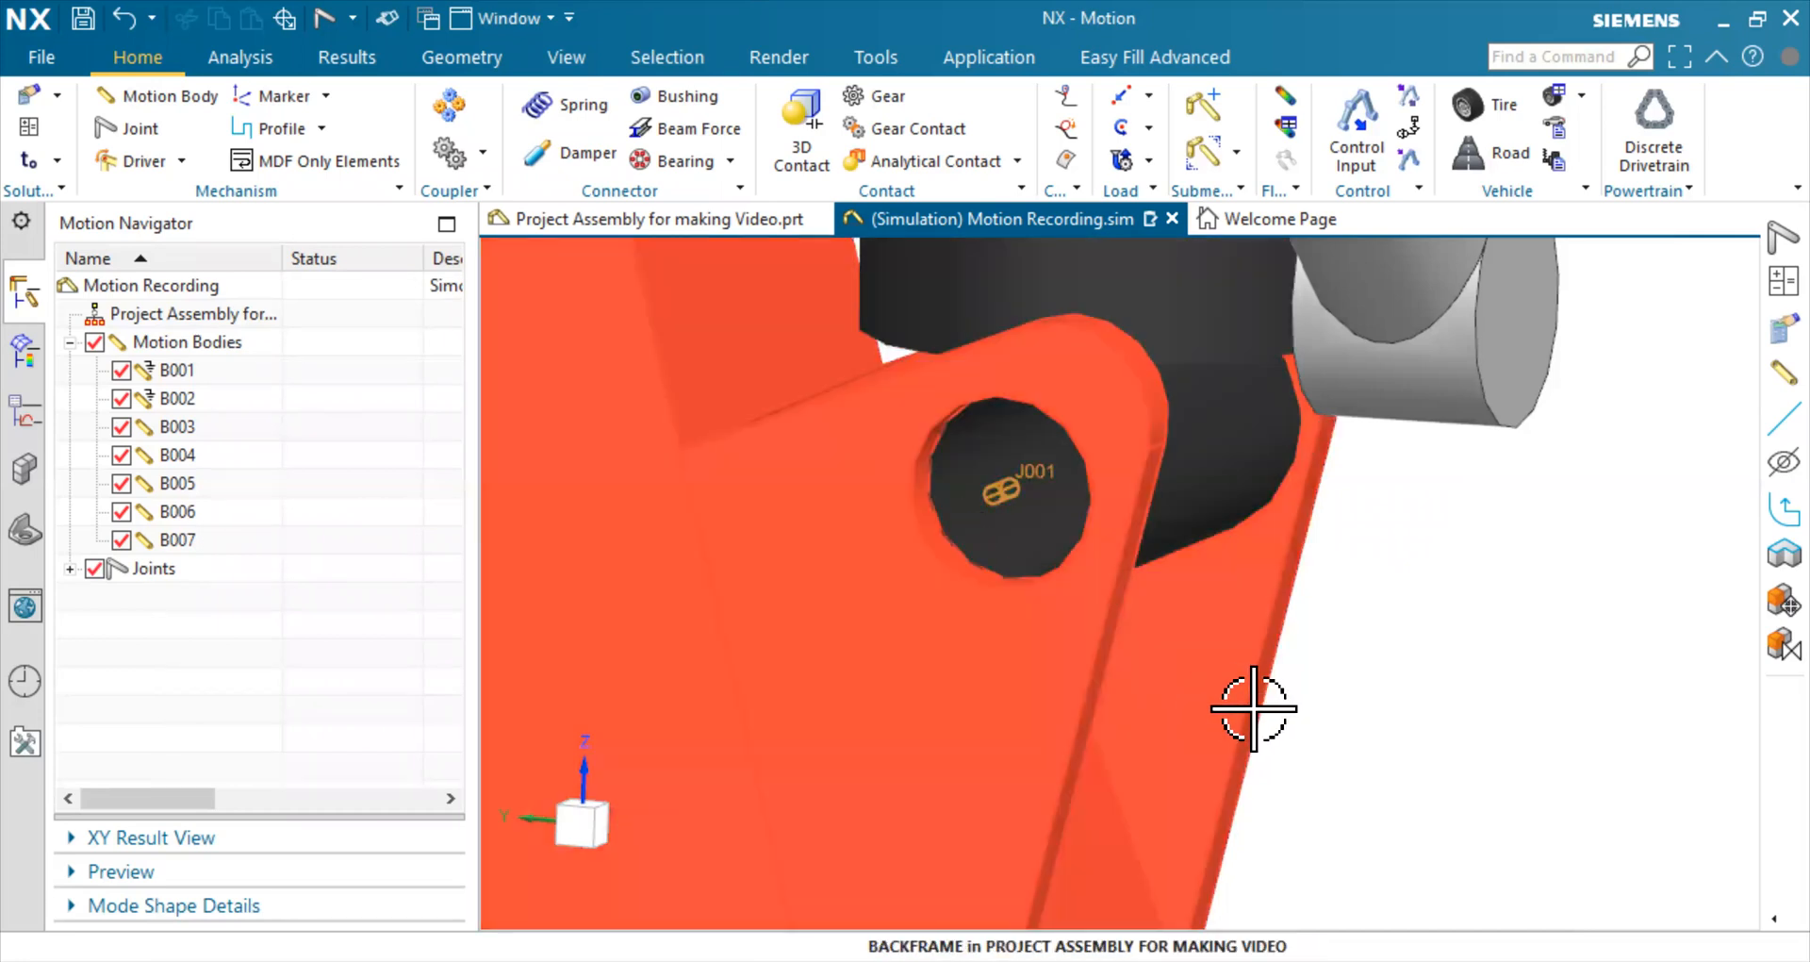
# Start another revolute joint with the red crane arm case as its action motion body
pyautogui.scroll(-8, 1255, 708)
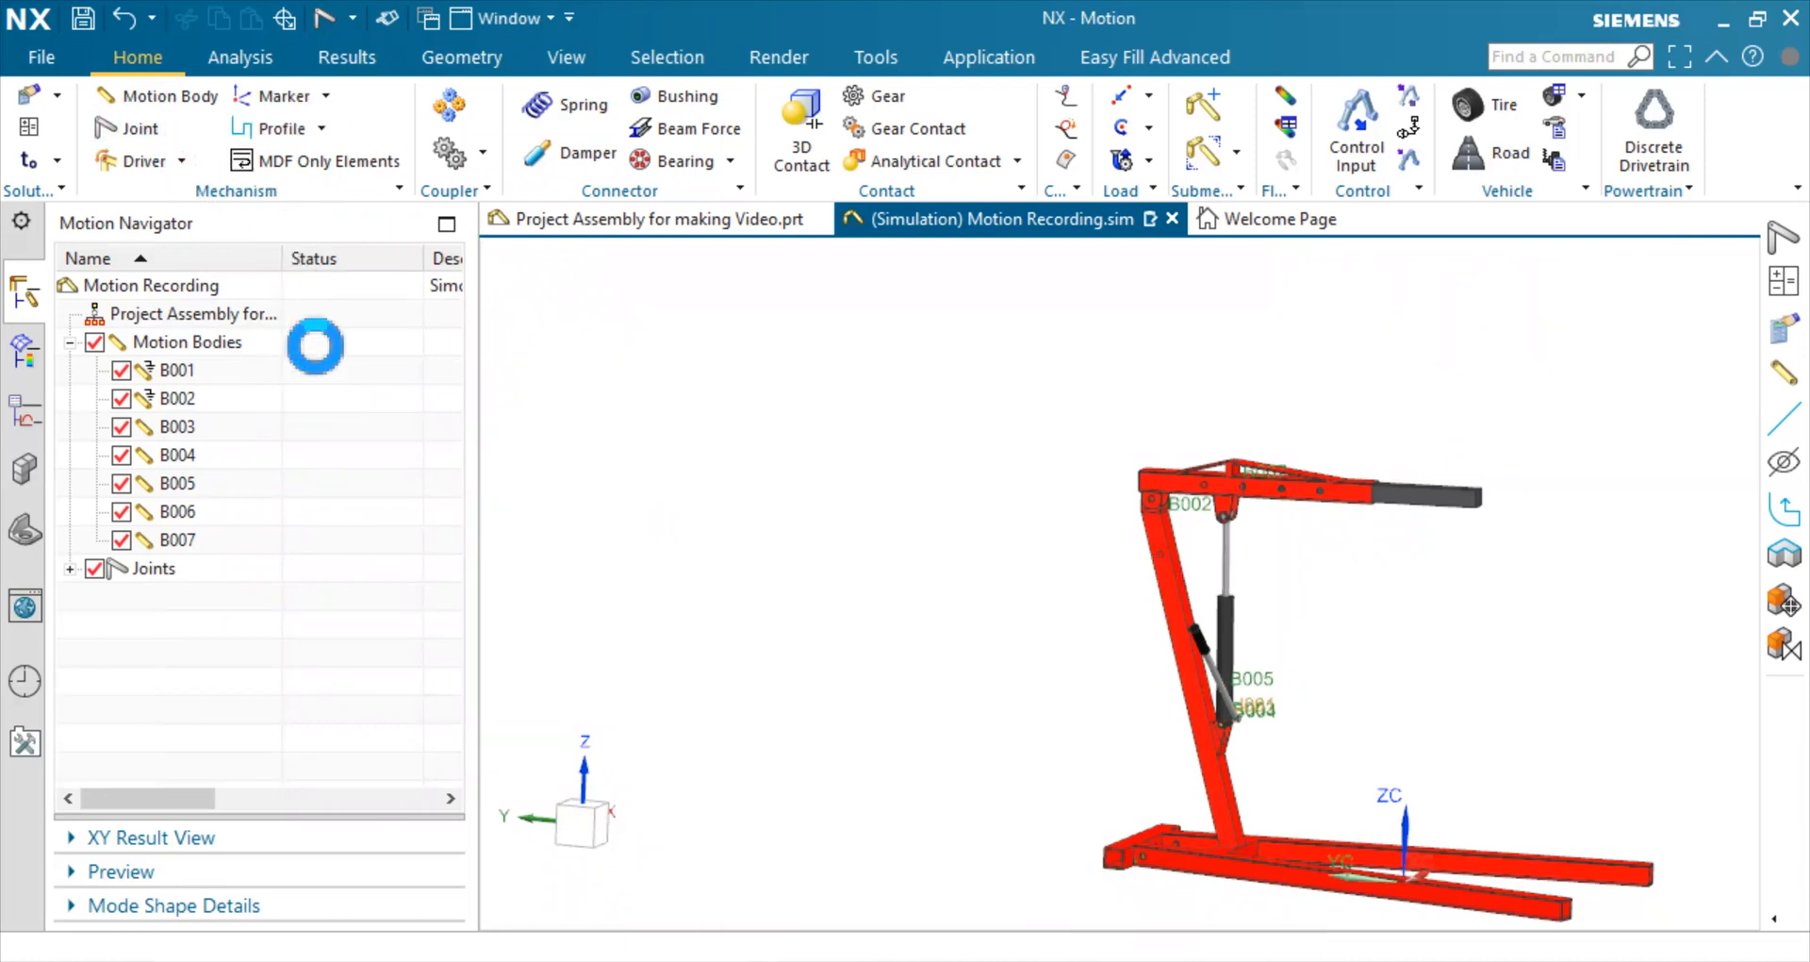
pyautogui.scroll(6, 1131, 514)
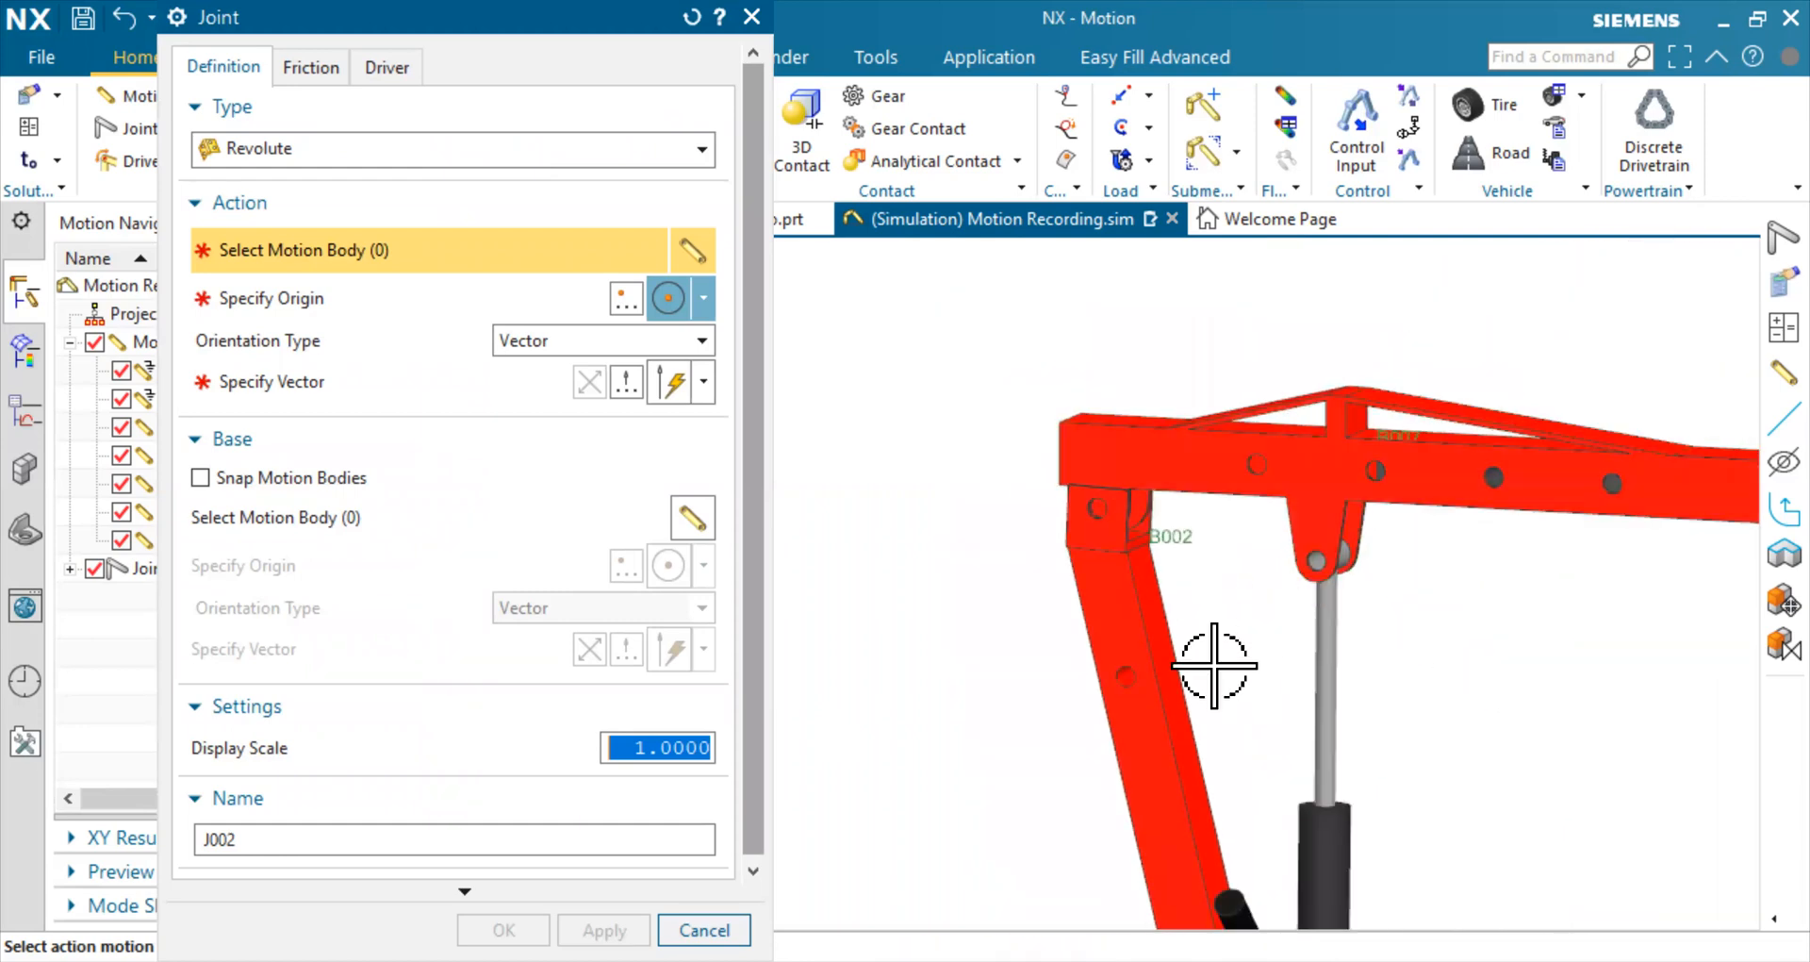
pyautogui.click(1195, 464)
# Place the arm joint's action origin at the arc centre of the hole atop the back frame and orient it along XC
pyautogui.click(678, 298)
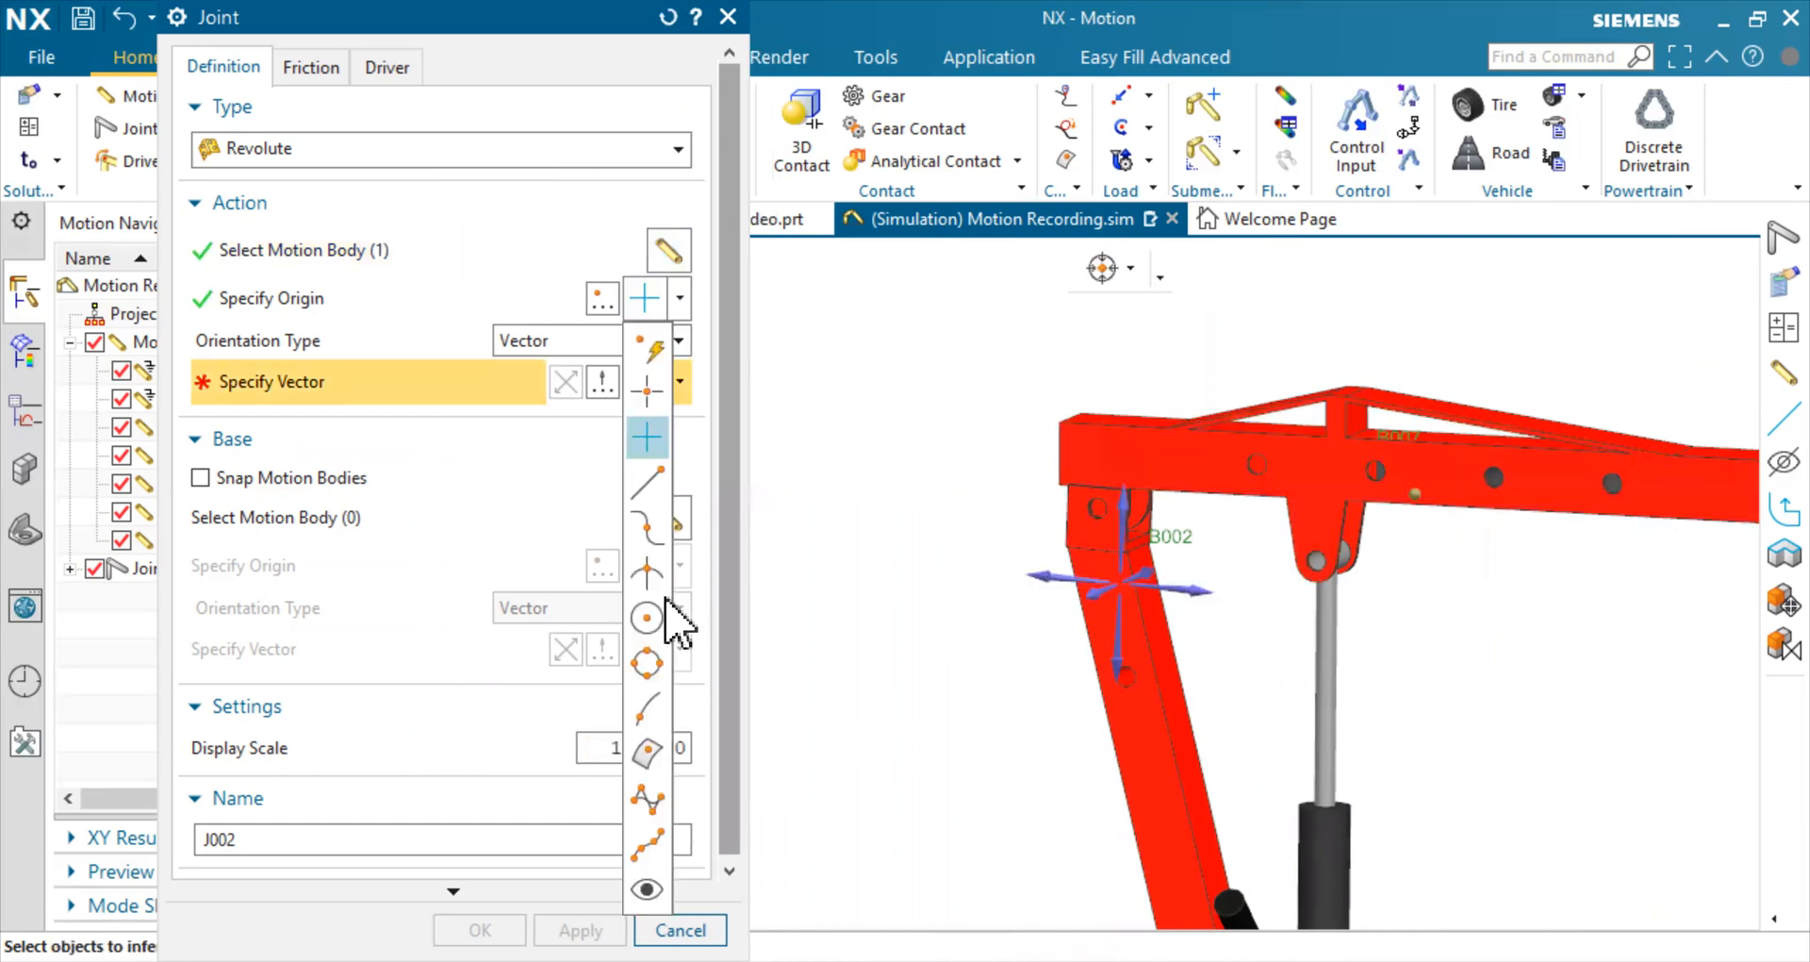
pyautogui.click(647, 617)
pyautogui.scroll(5, 1091, 525)
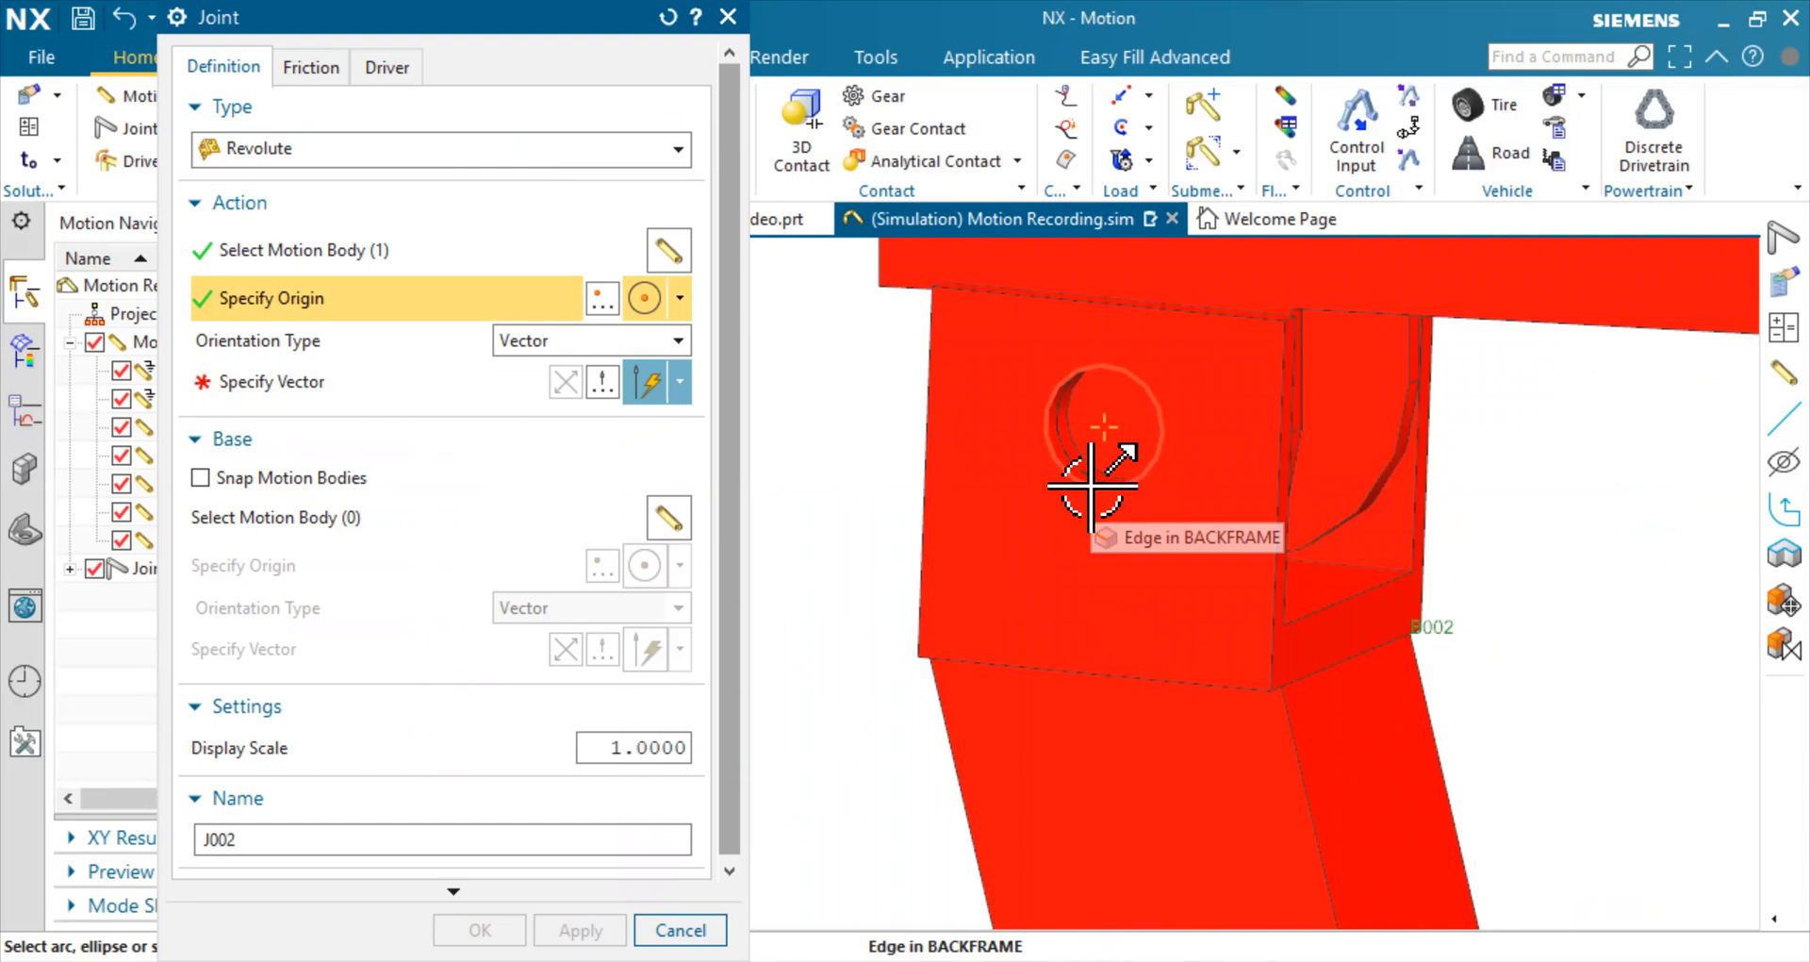
pyautogui.click(1091, 485)
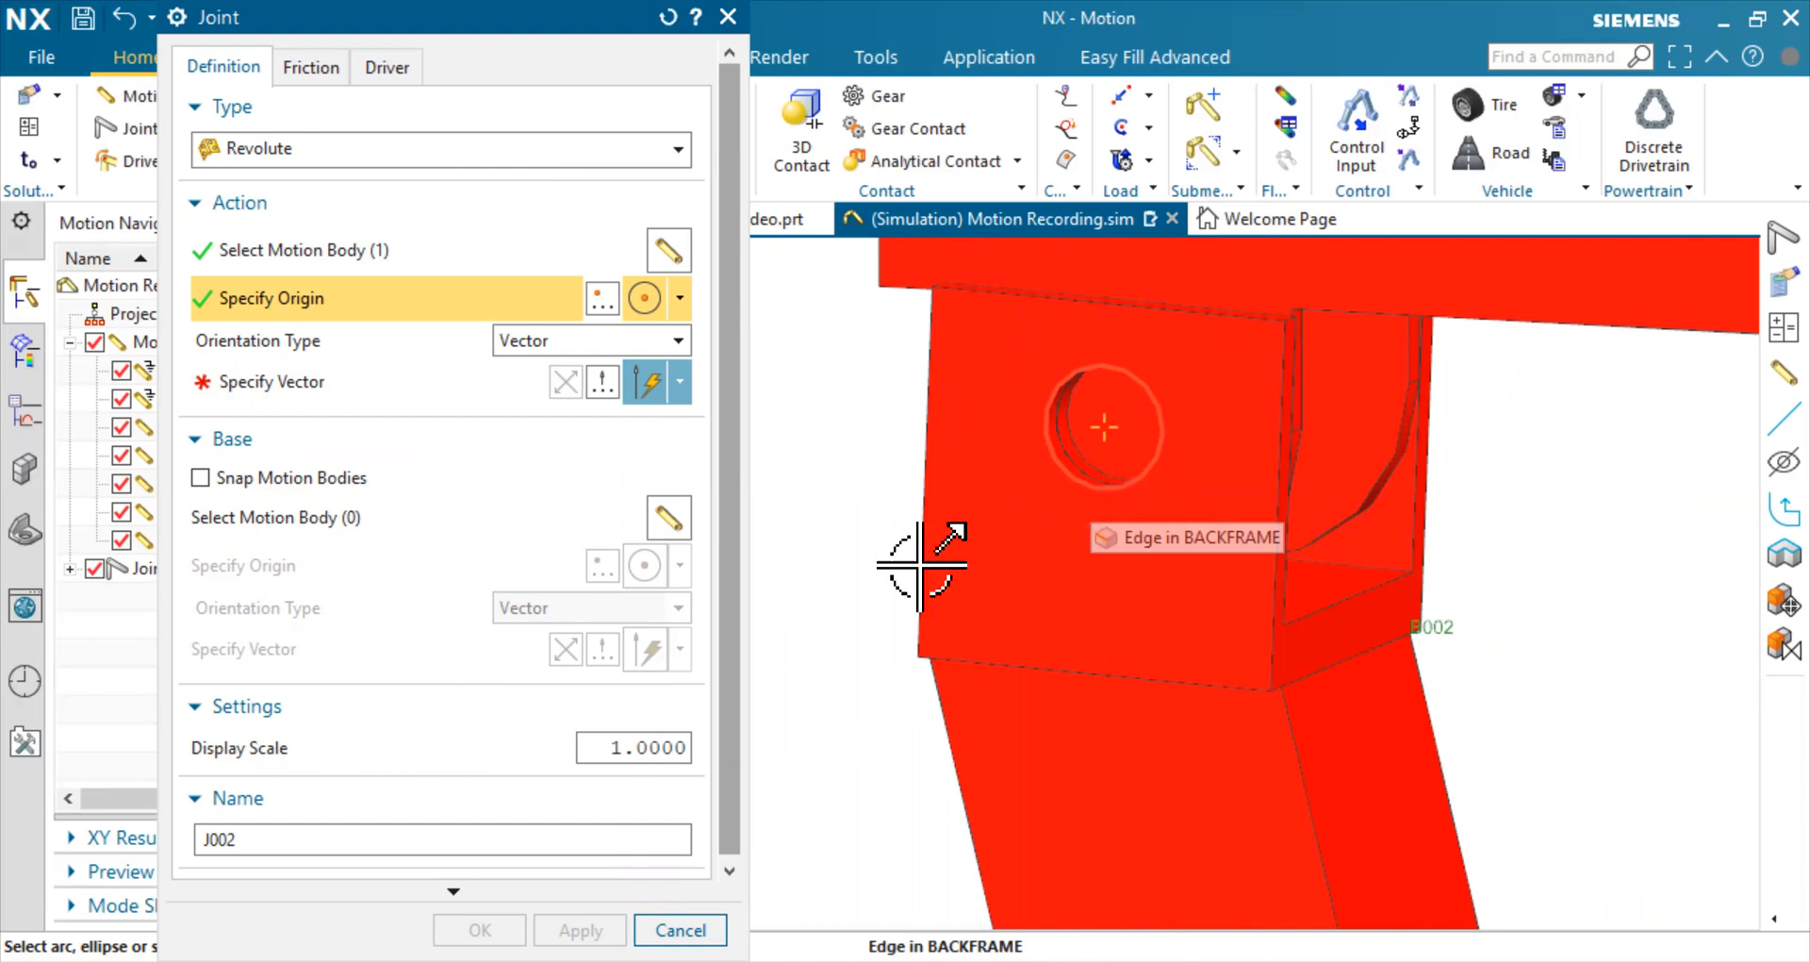
pyautogui.click(680, 382)
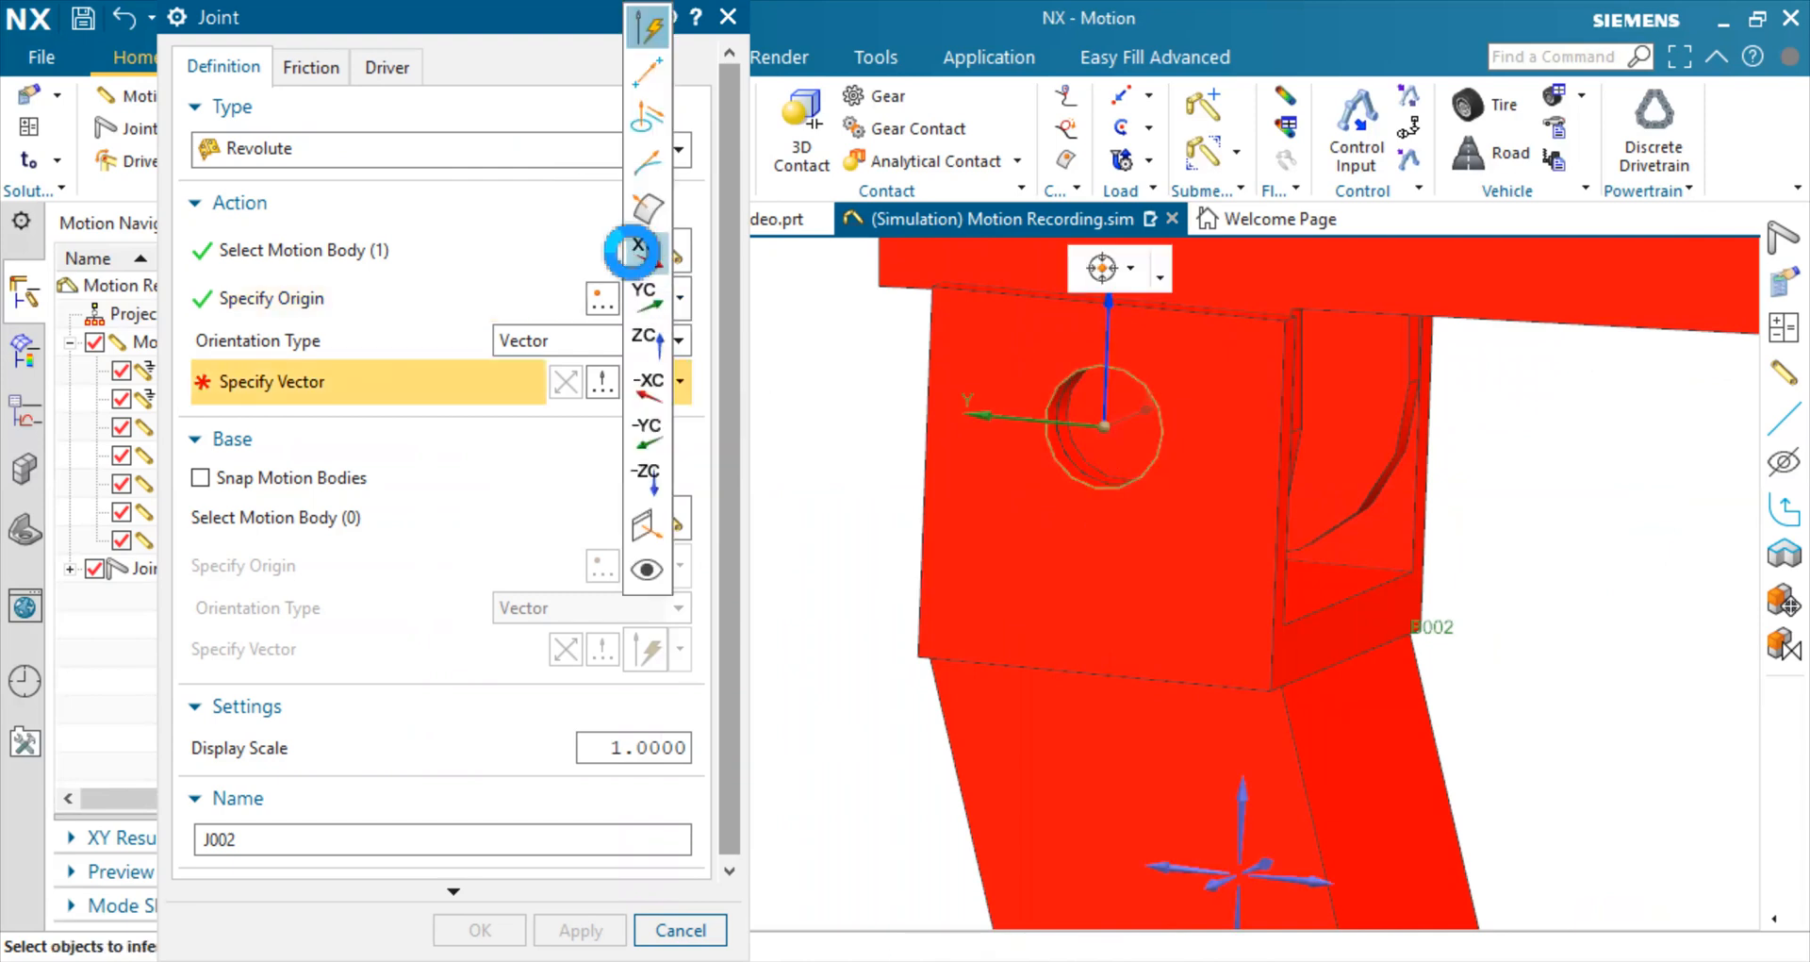
pyautogui.click(638, 247)
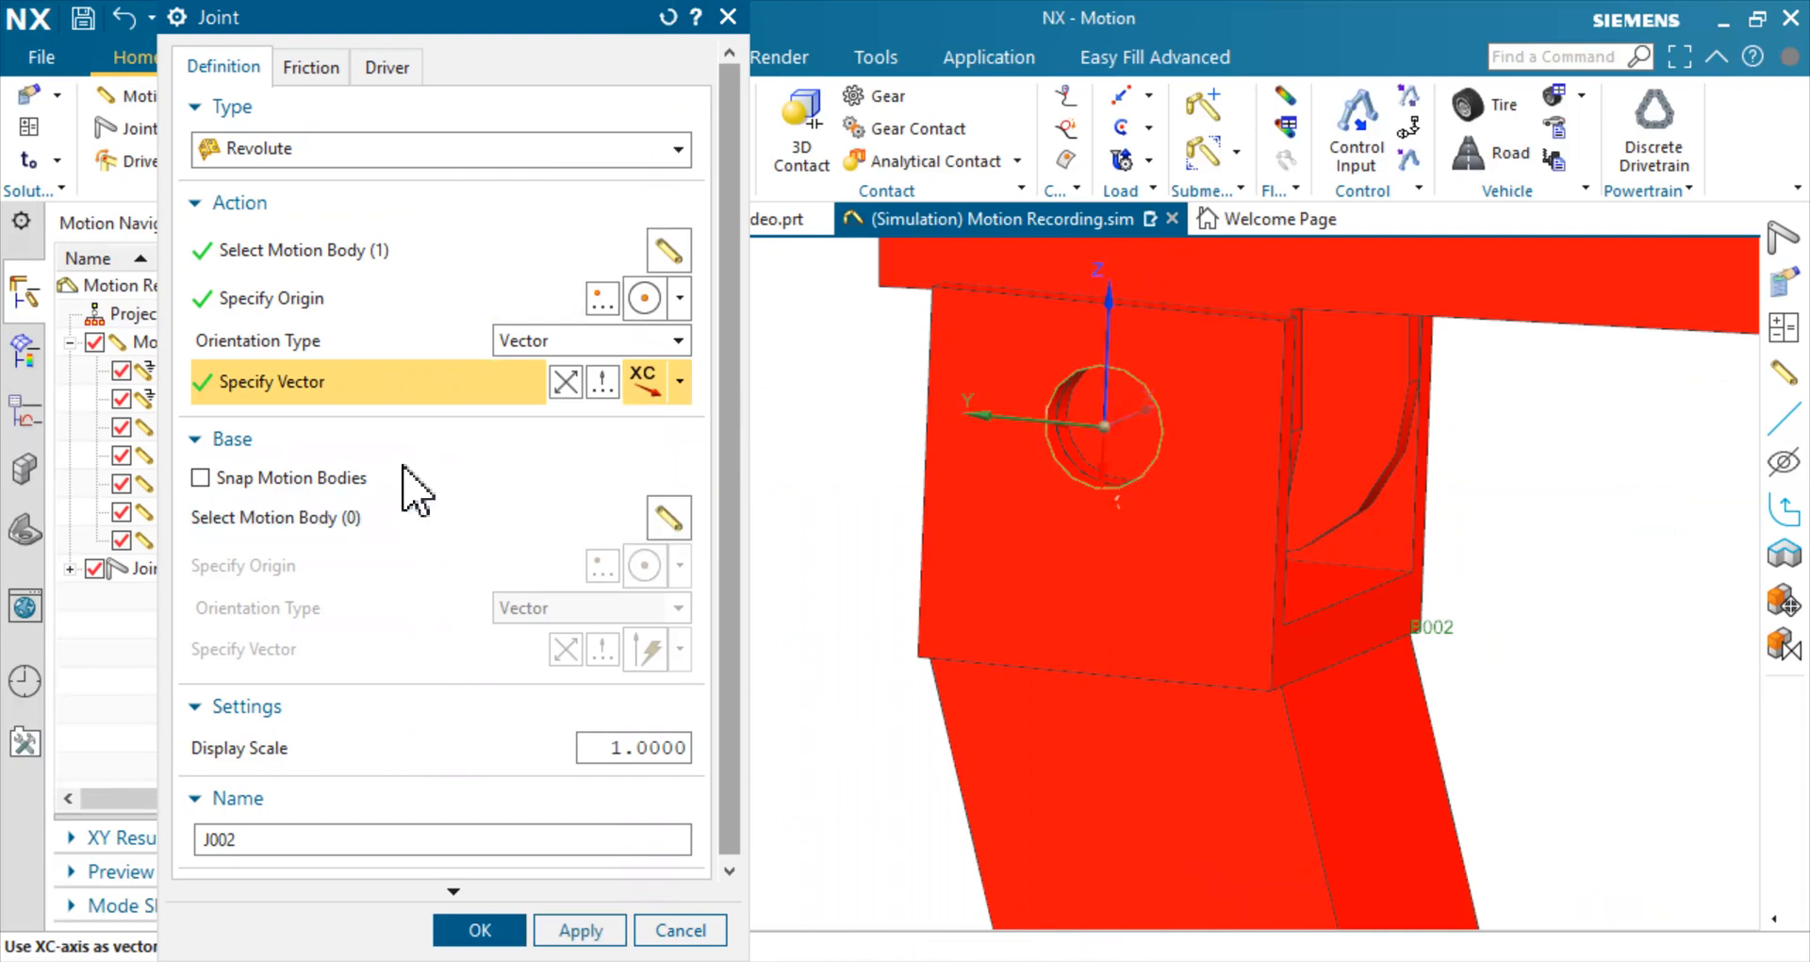
# Enable snapping of motion bodies for the crane arm joint and choose the back frame as its base body
pyautogui.click(324, 467)
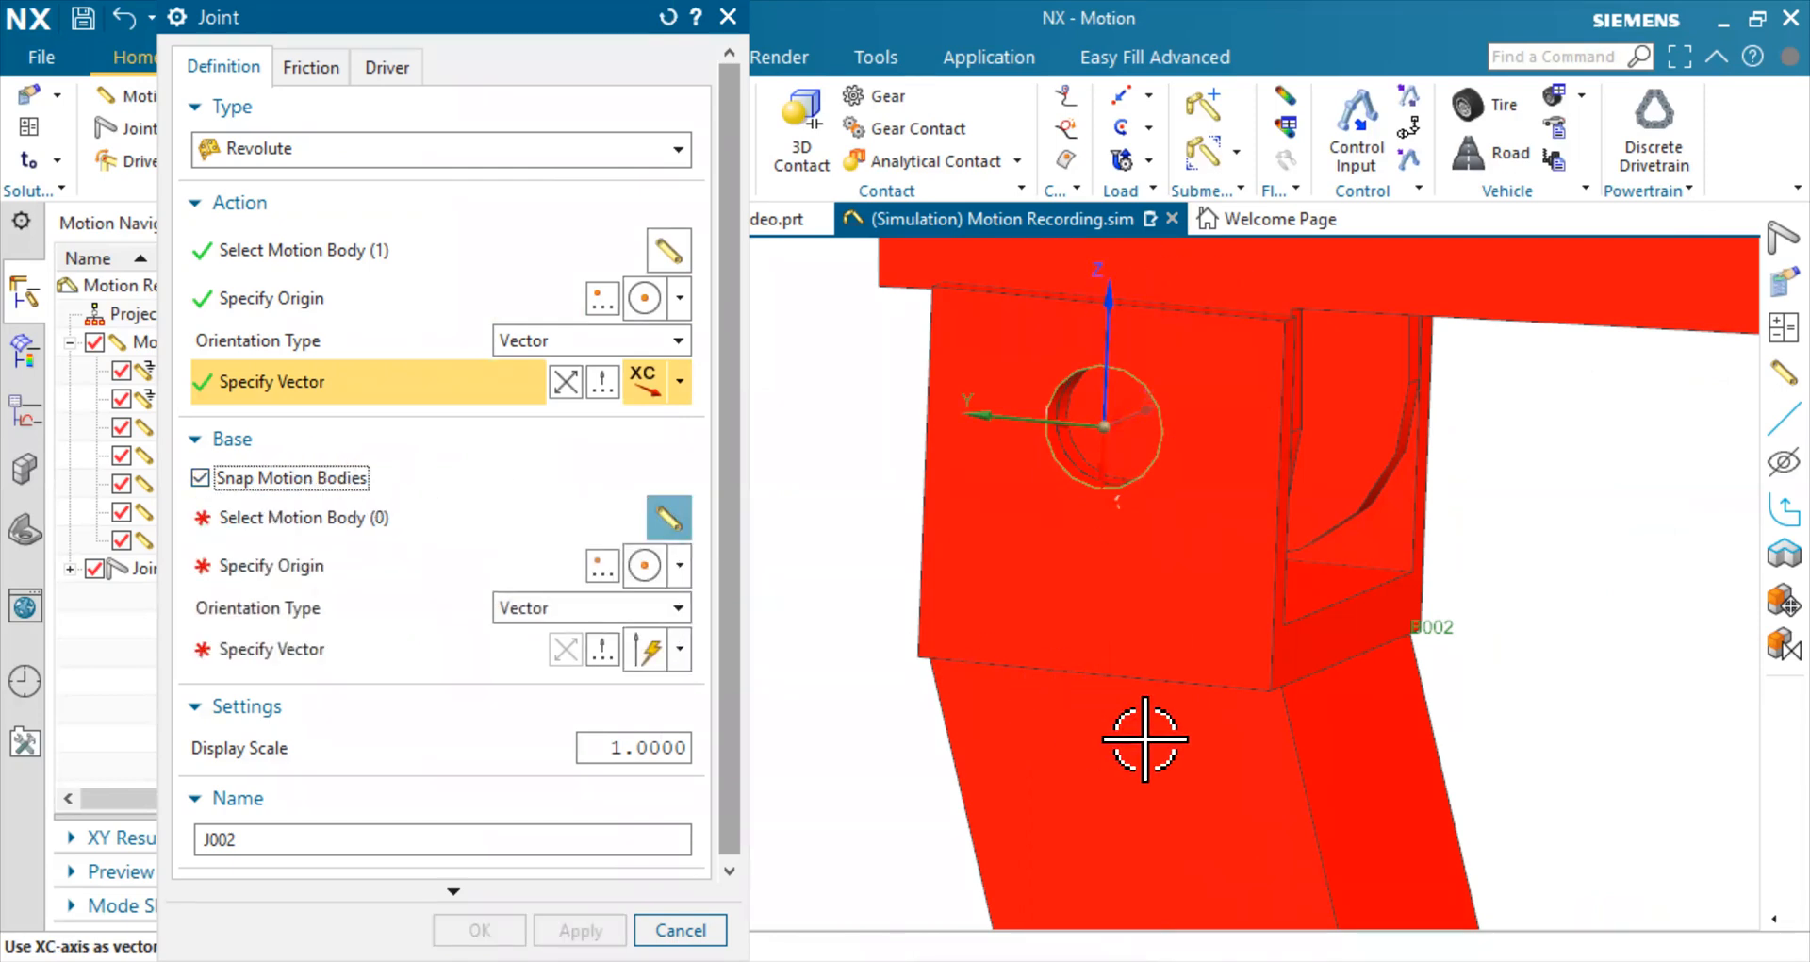
pyautogui.click(311, 521)
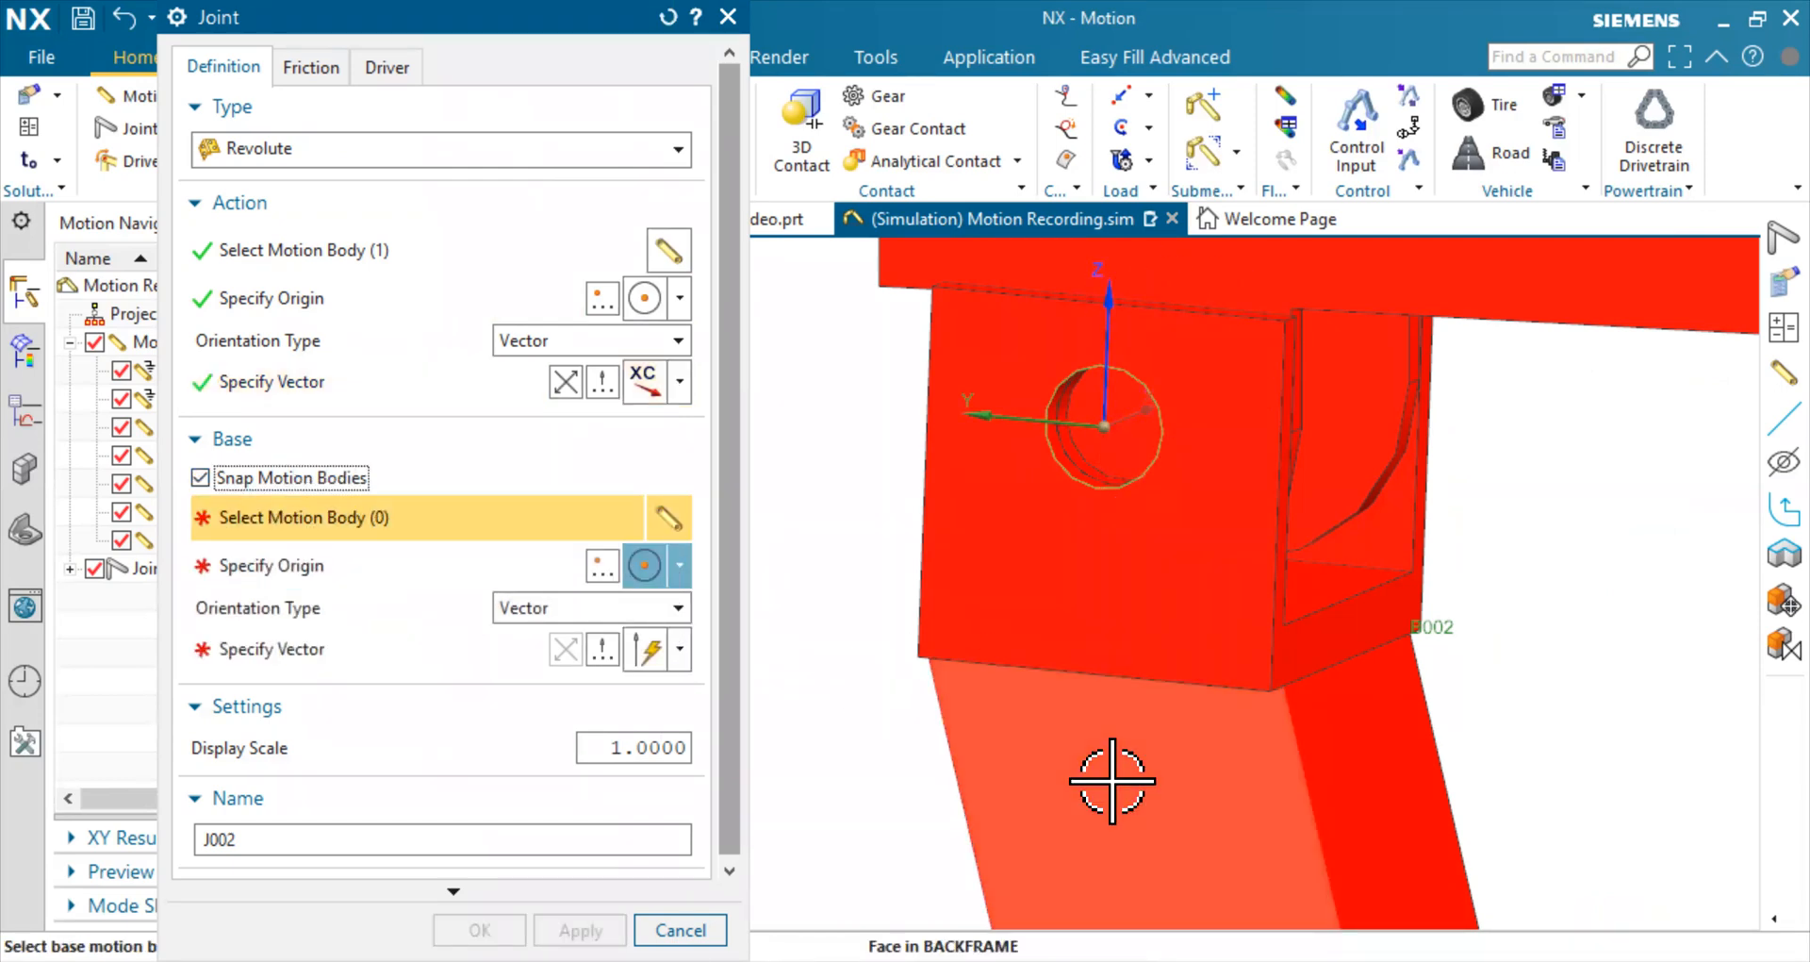
pyautogui.click(1112, 780)
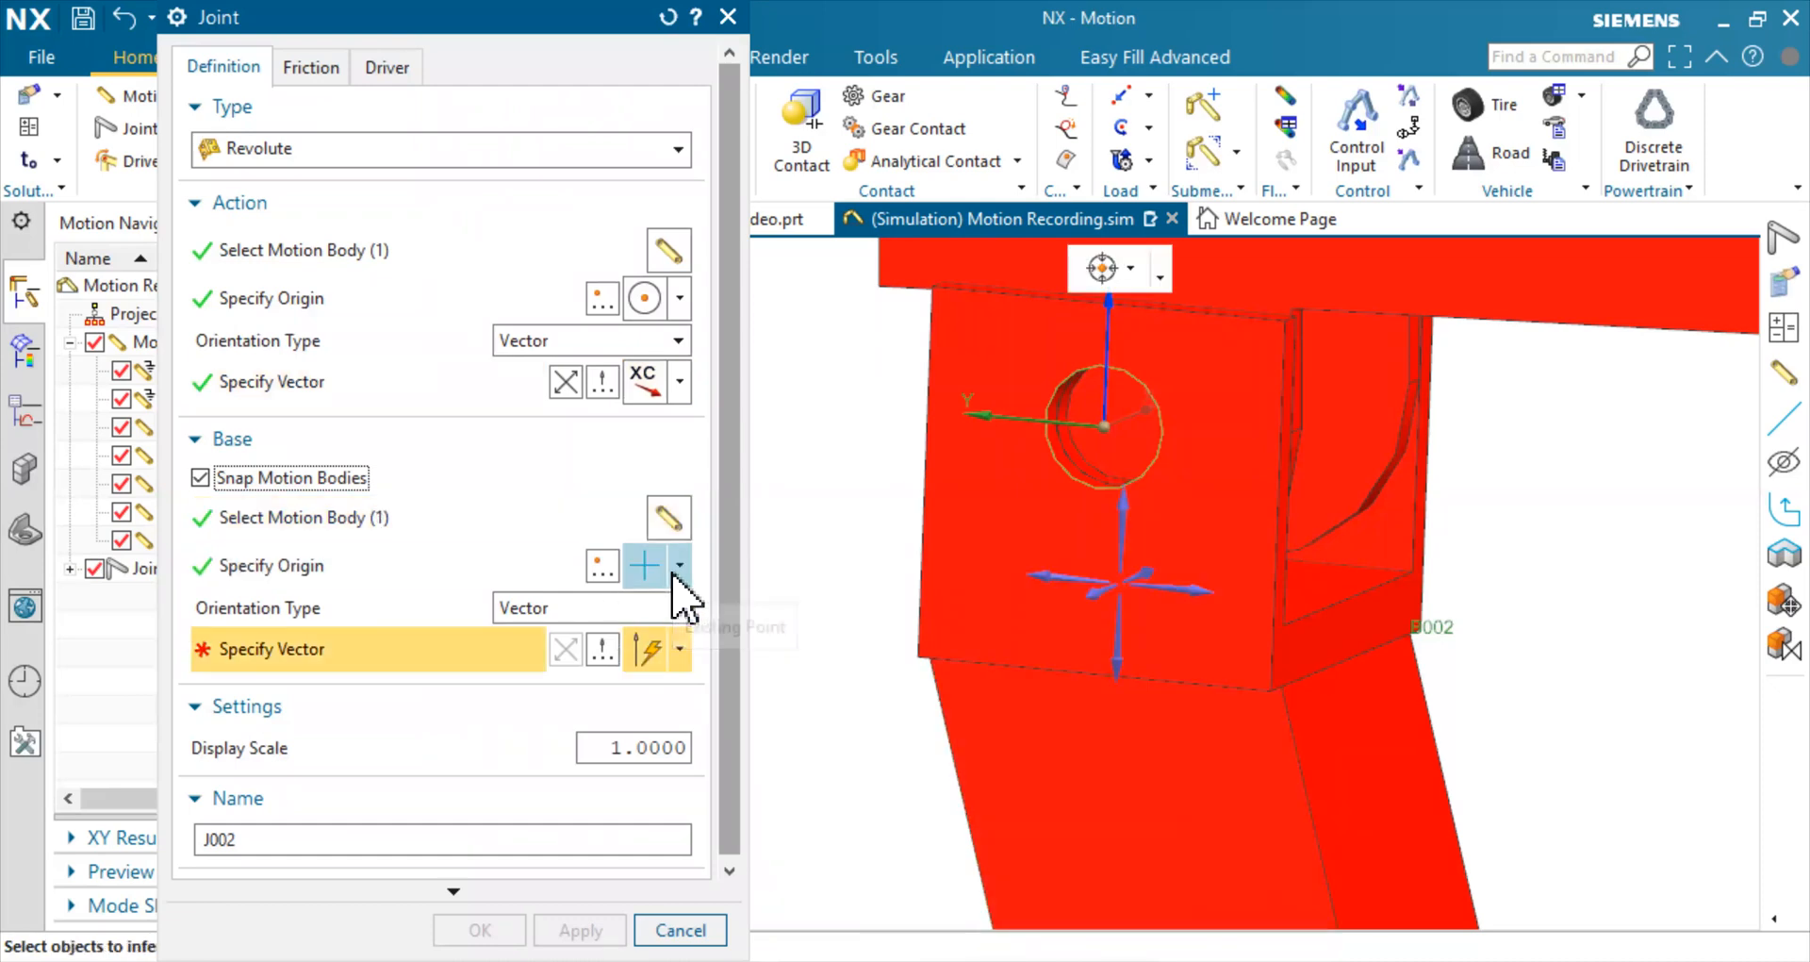
# Set the arm joint's base origin to the same upper hole centre with the XC vector, and create the joint
pyautogui.click(677, 566)
pyautogui.click(679, 300)
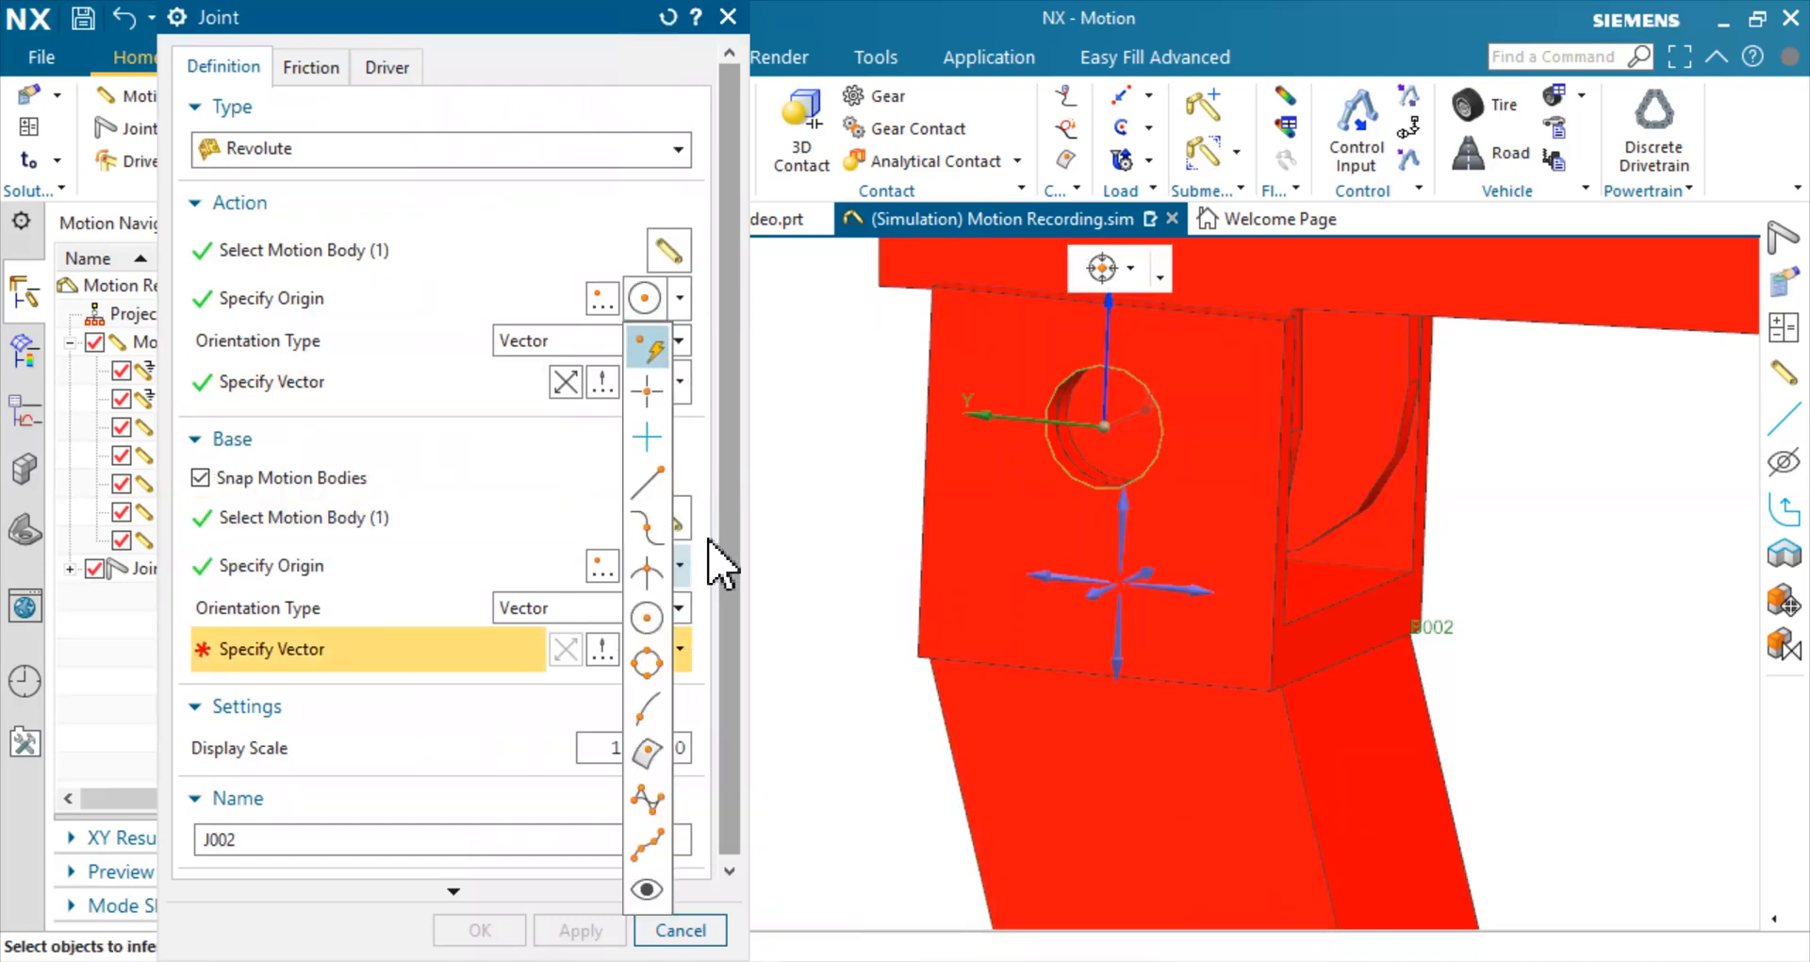
pyautogui.click(675, 572)
pyautogui.click(679, 298)
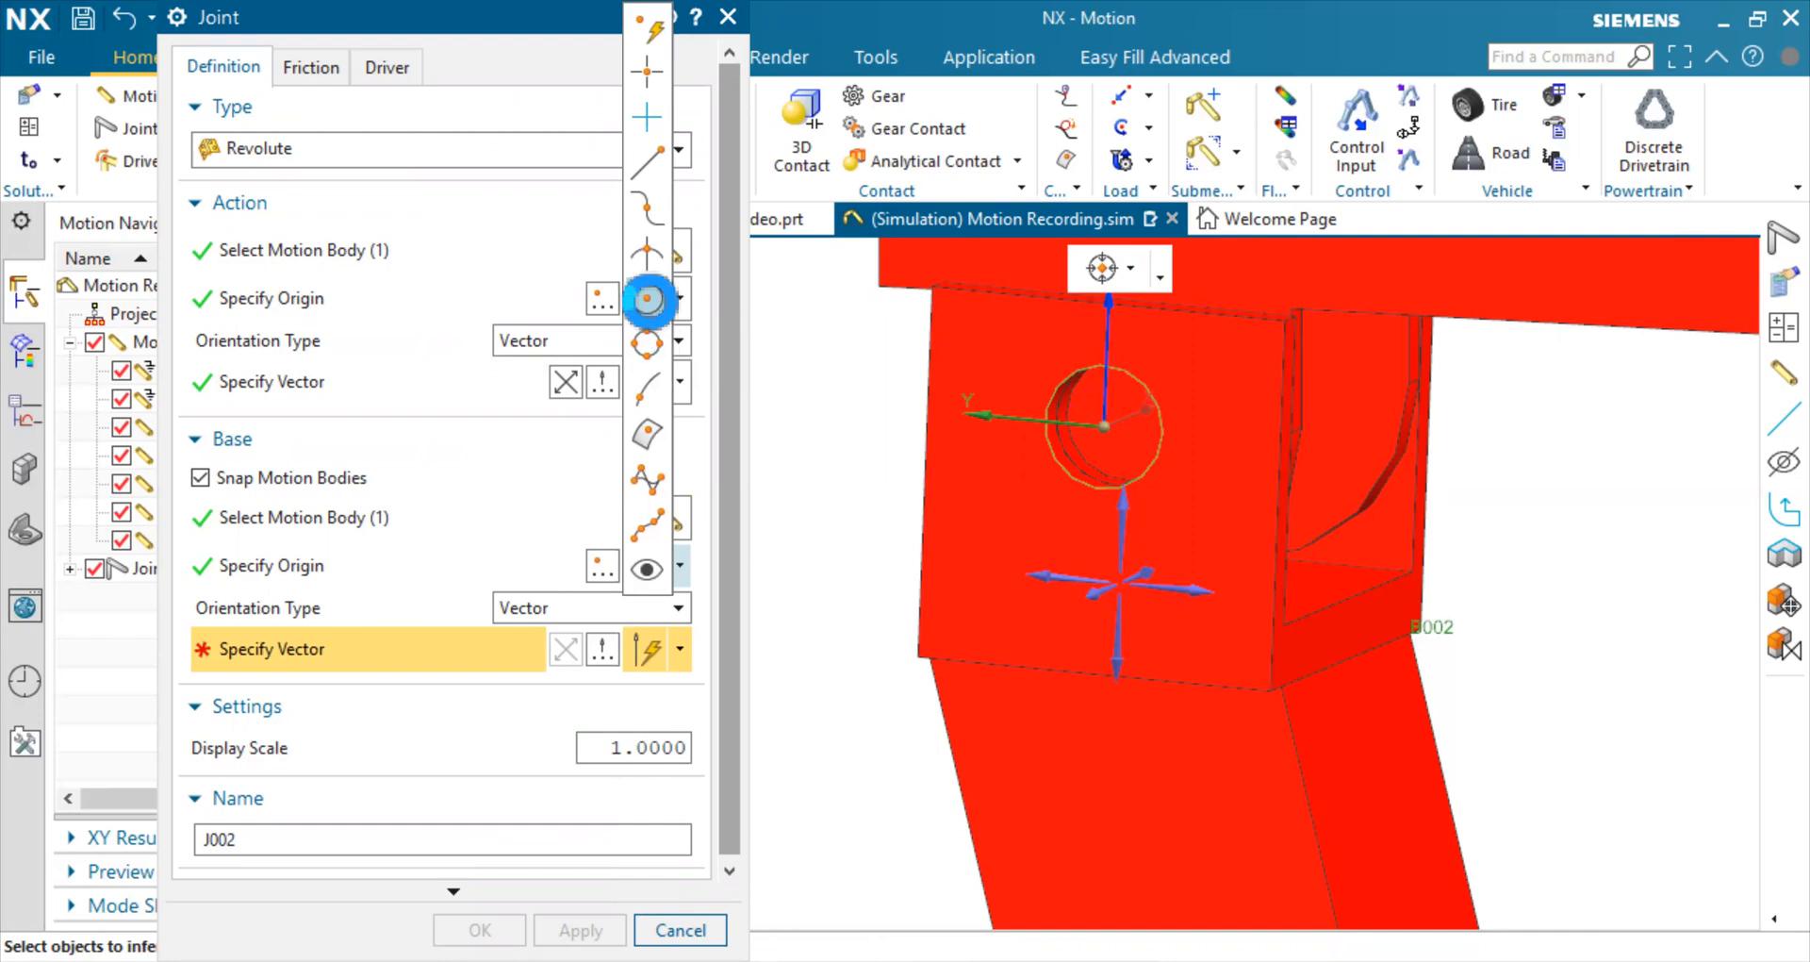
pyautogui.click(648, 300)
pyautogui.click(1057, 472)
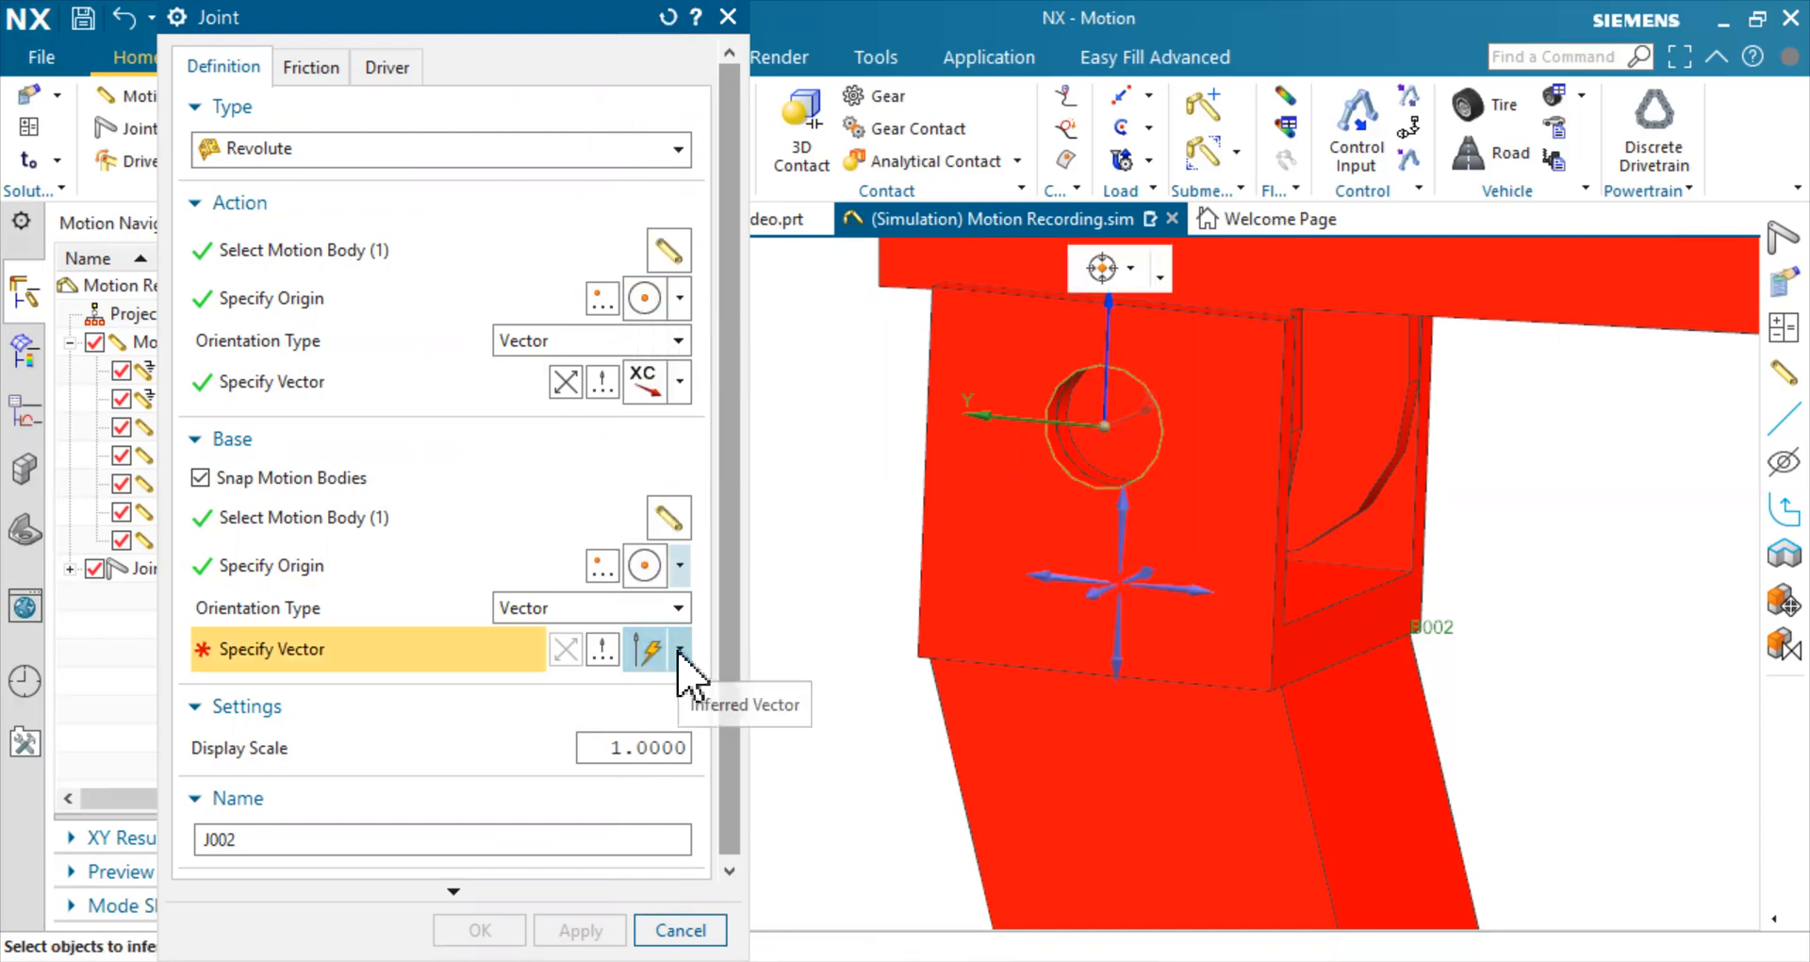
pyautogui.click(680, 649)
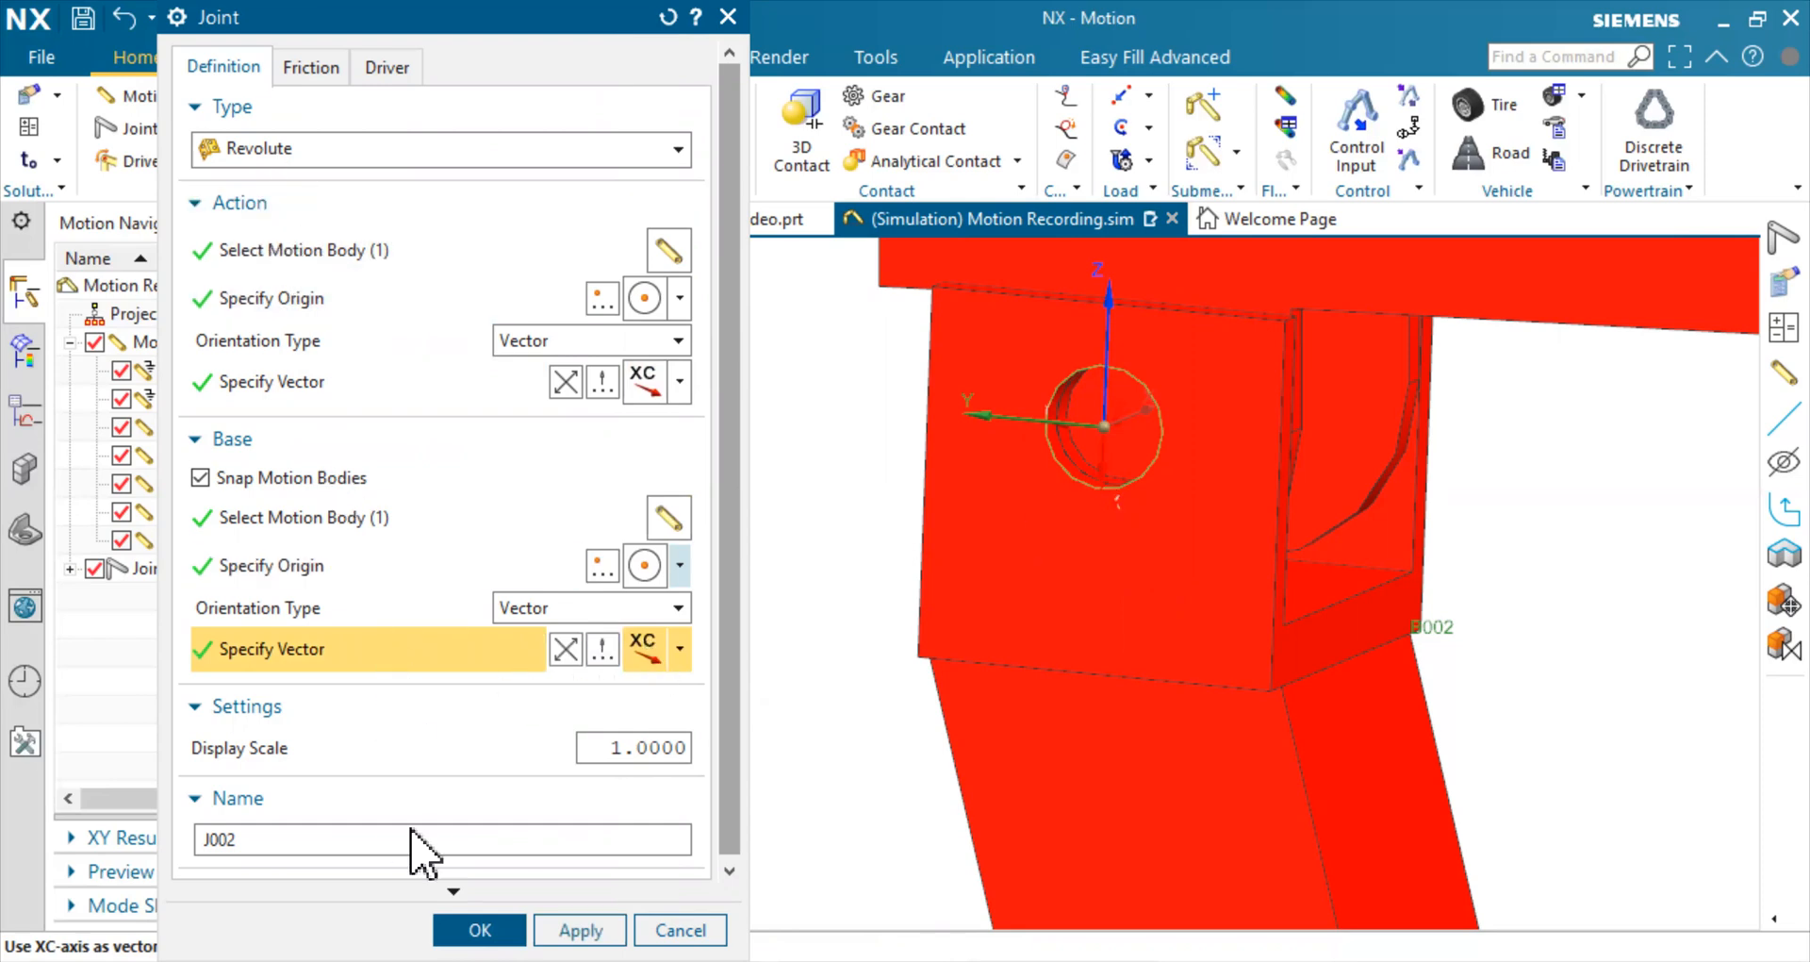
pyautogui.click(480, 931)
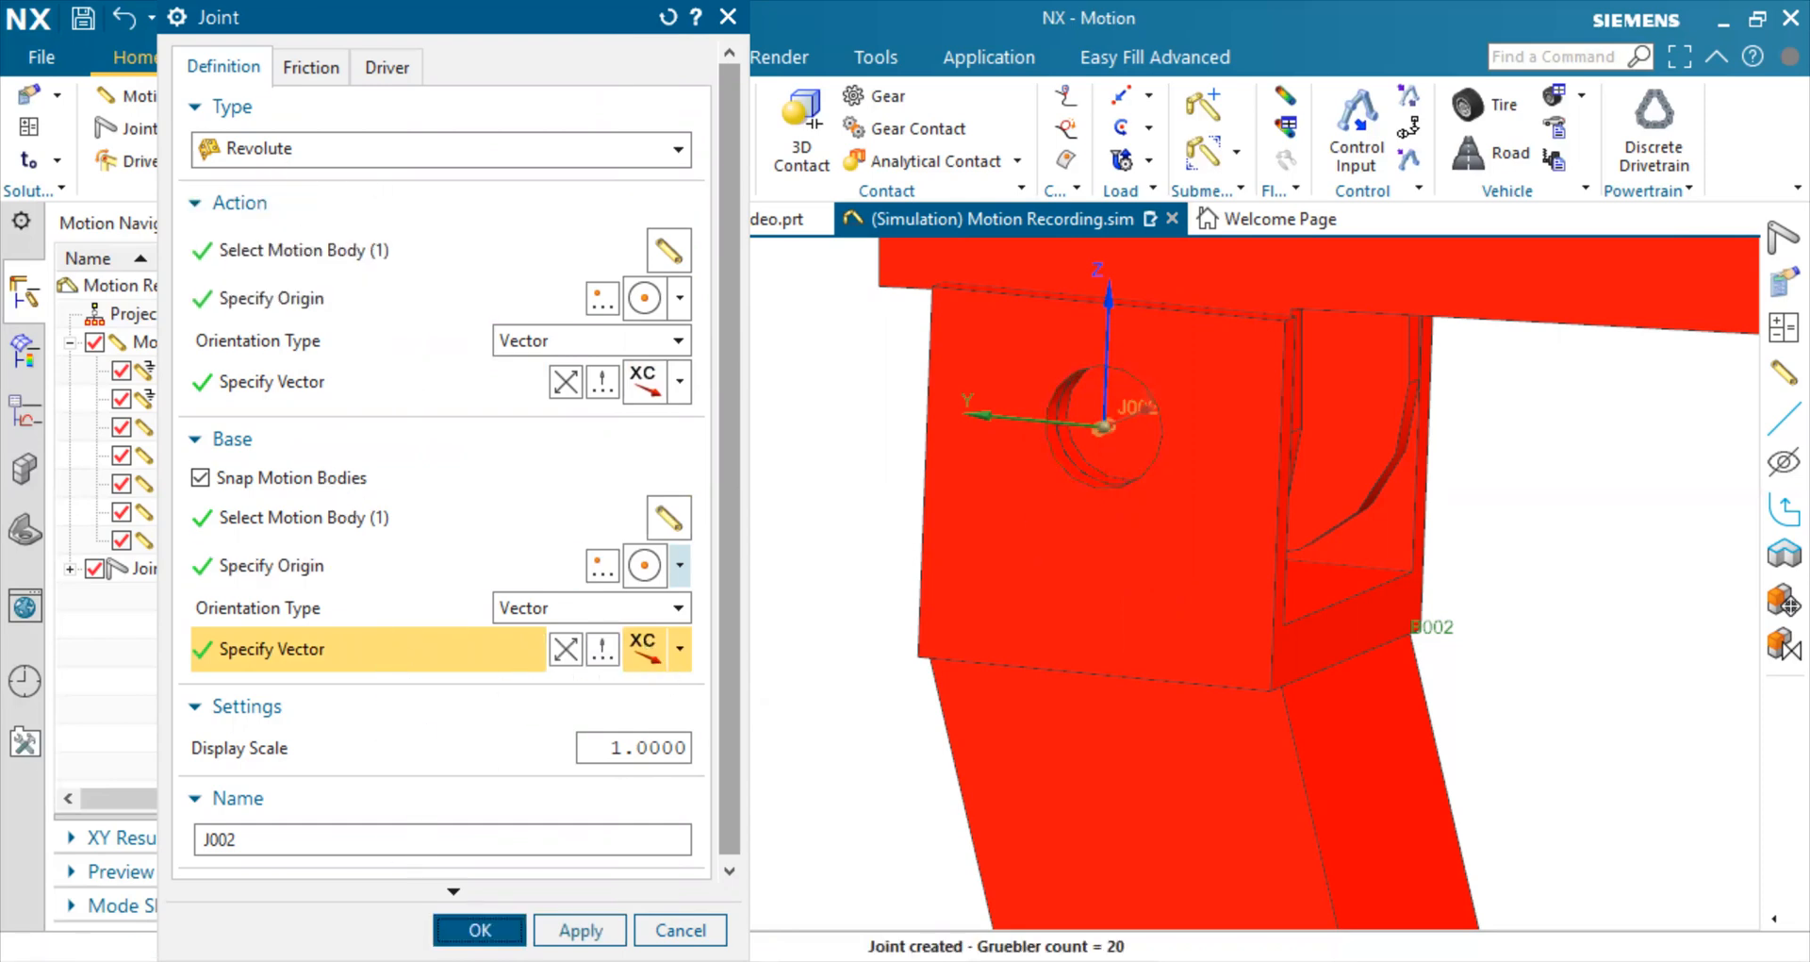
pyautogui.scroll(-8, 718, 534)
pyautogui.scroll(-3, 698, 567)
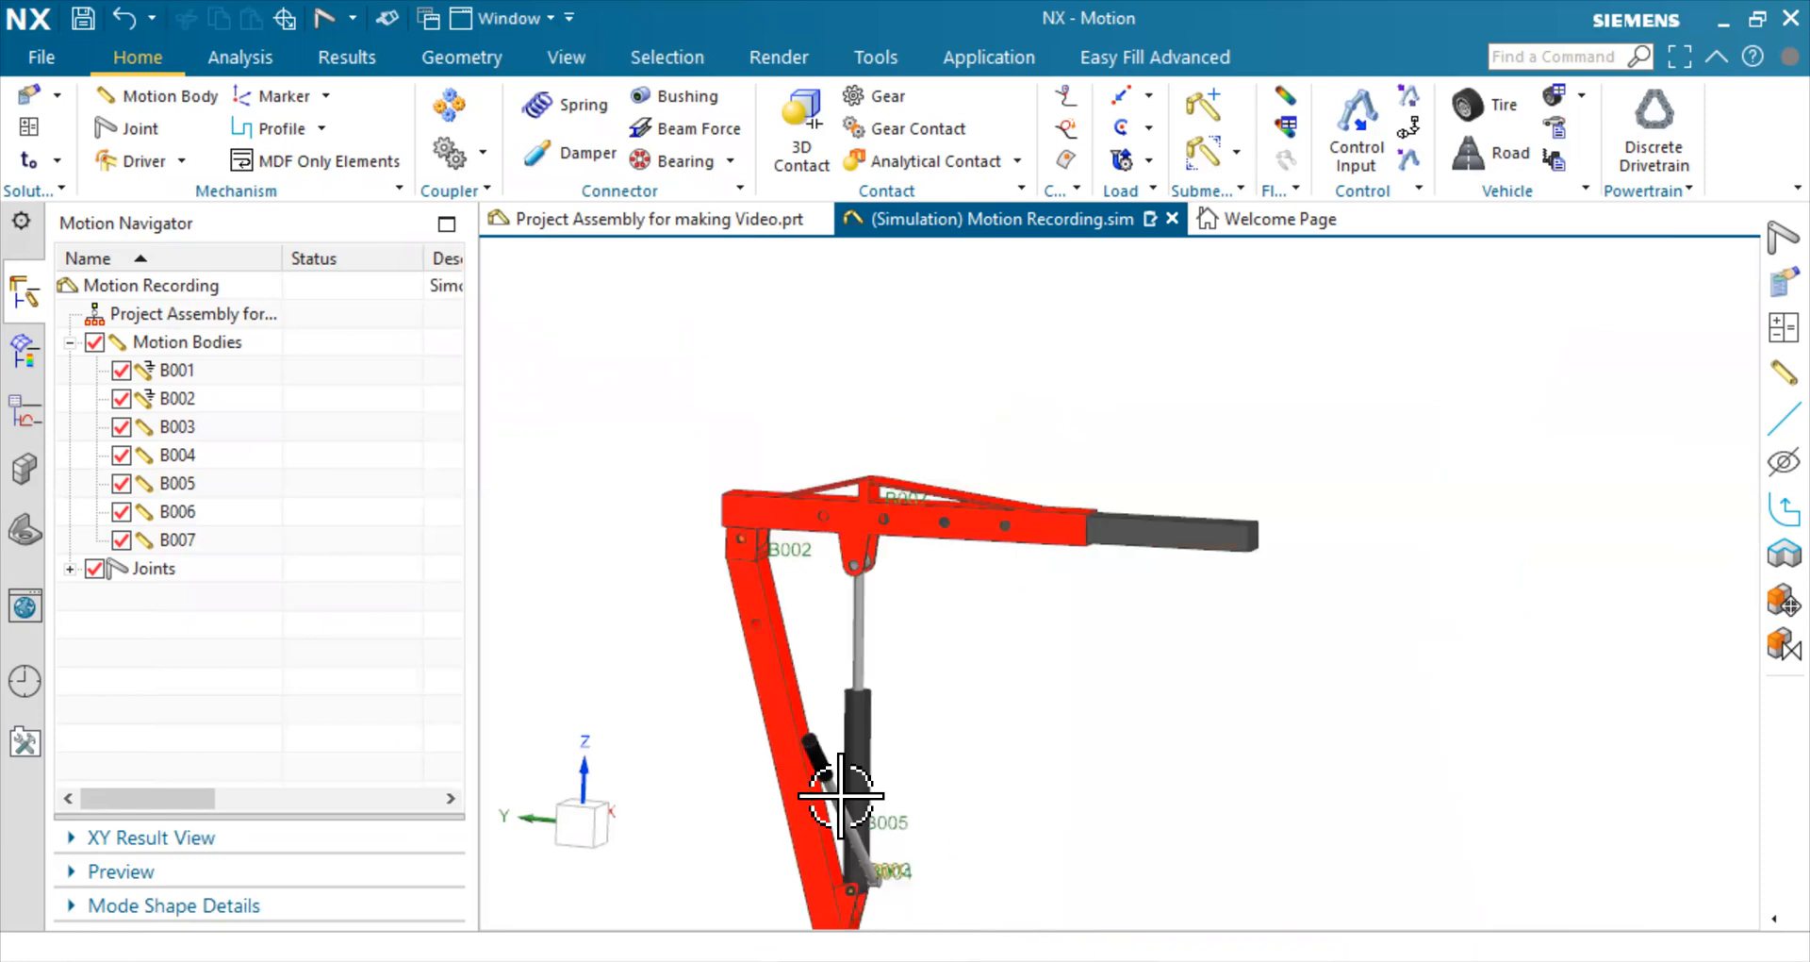
pyautogui.scroll(1, 865, 807)
pyautogui.scroll(1, 853, 792)
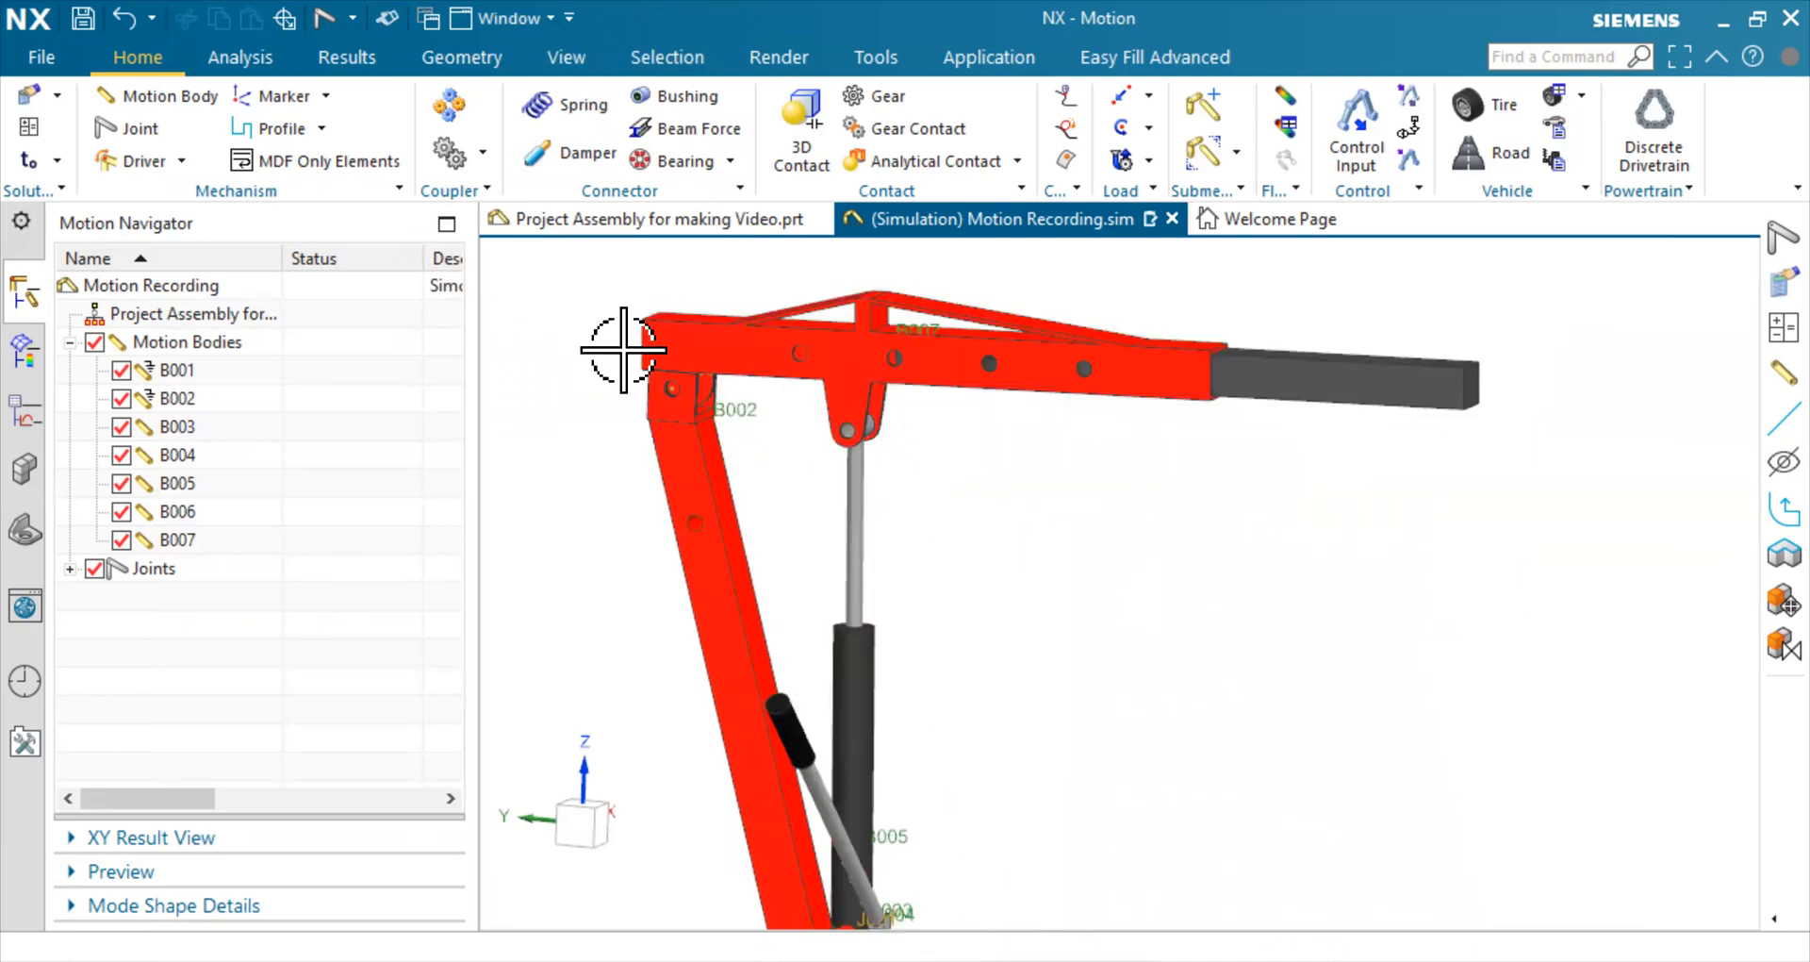
# Start another revolute joint with the hydraulic cylinder's grey piston rod as its action motion body
pyautogui.click(144, 132)
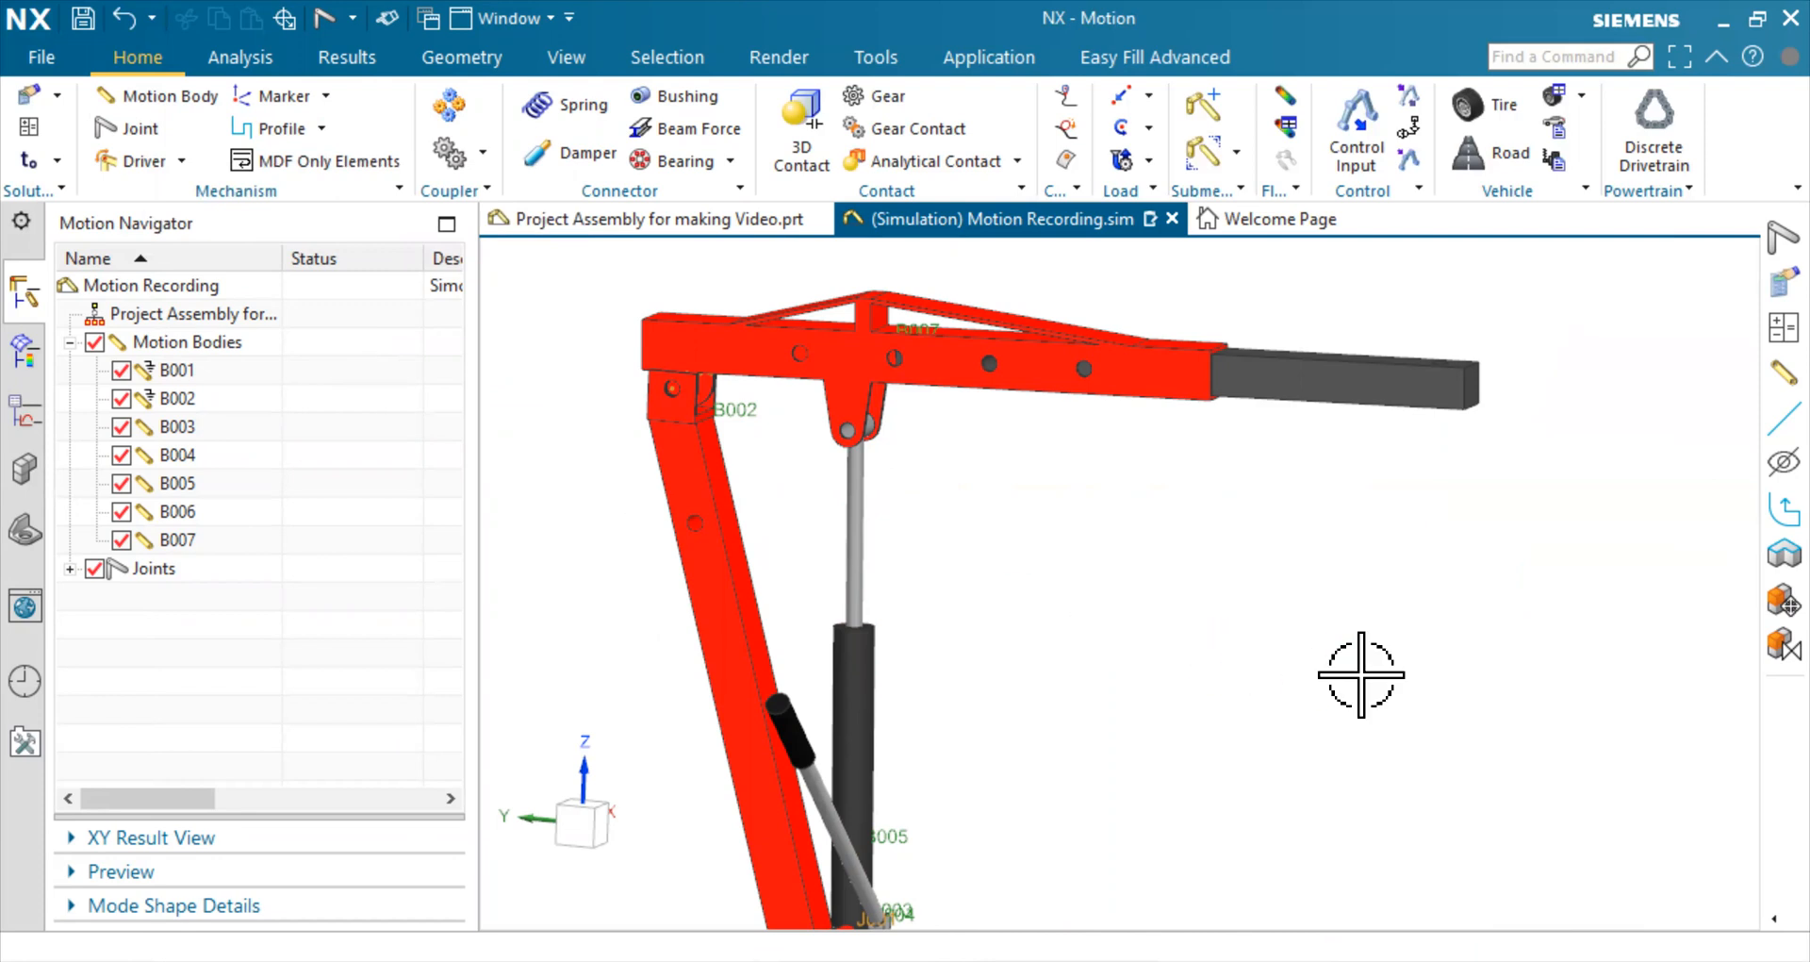
pyautogui.scroll(-5, 1059, 565)
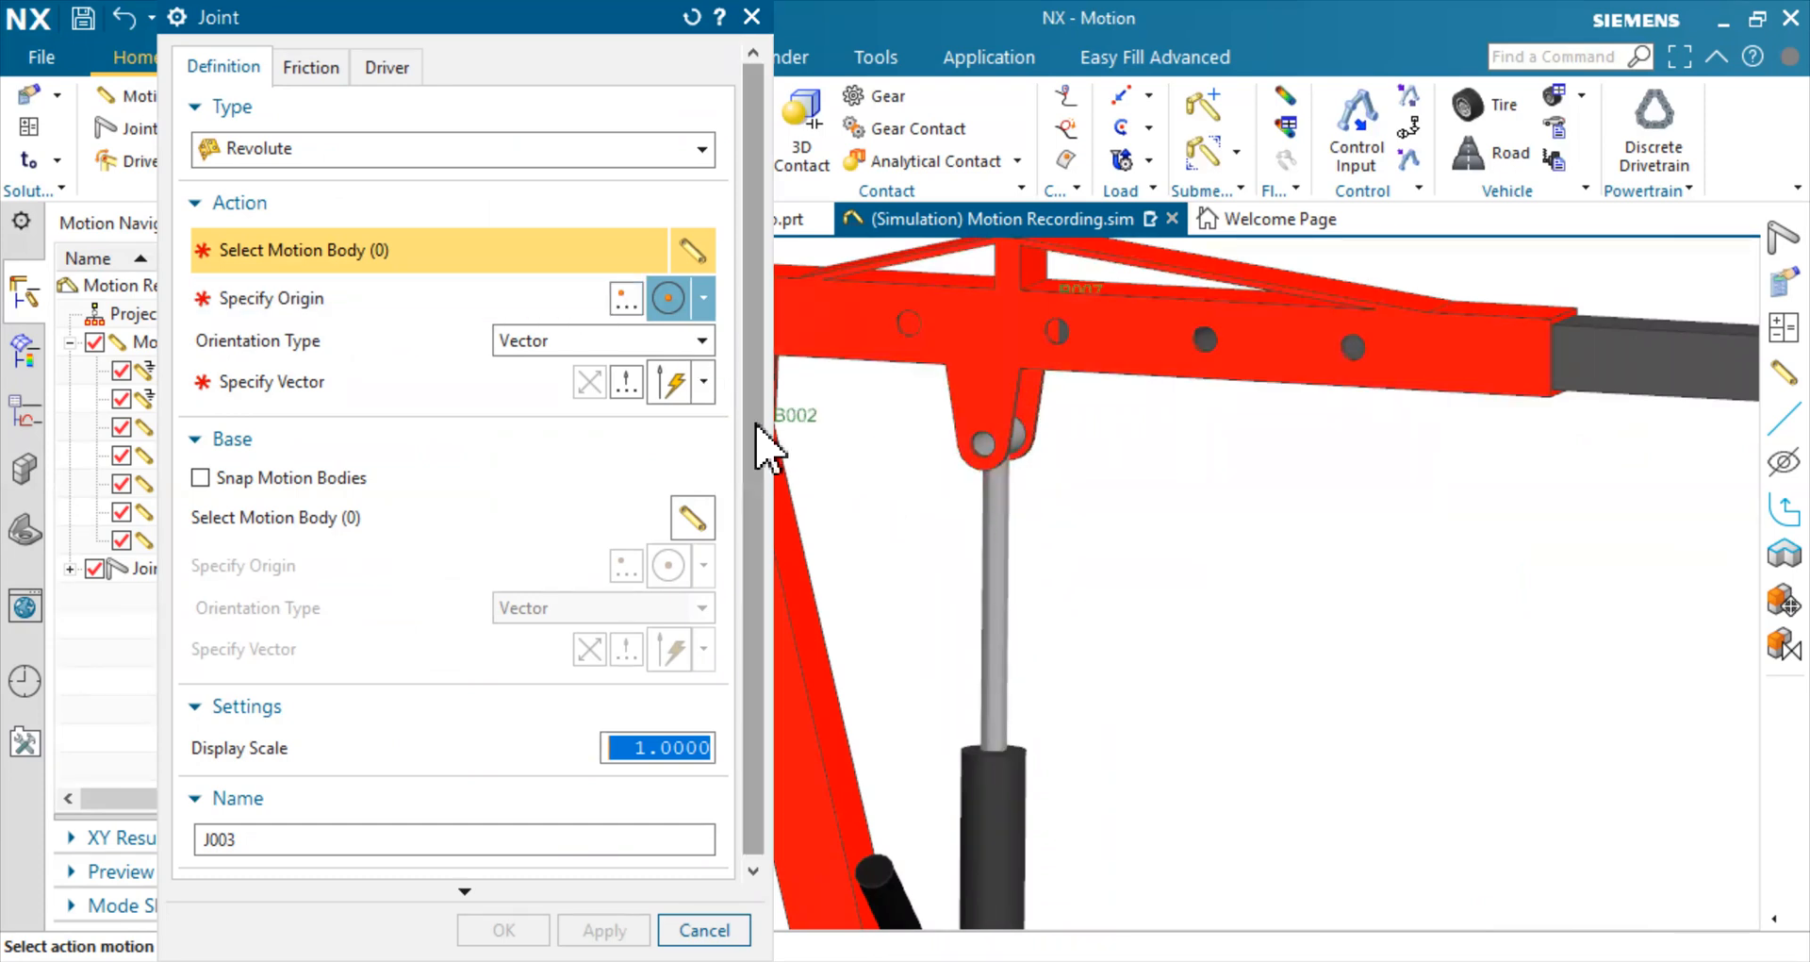
pyautogui.click(996, 575)
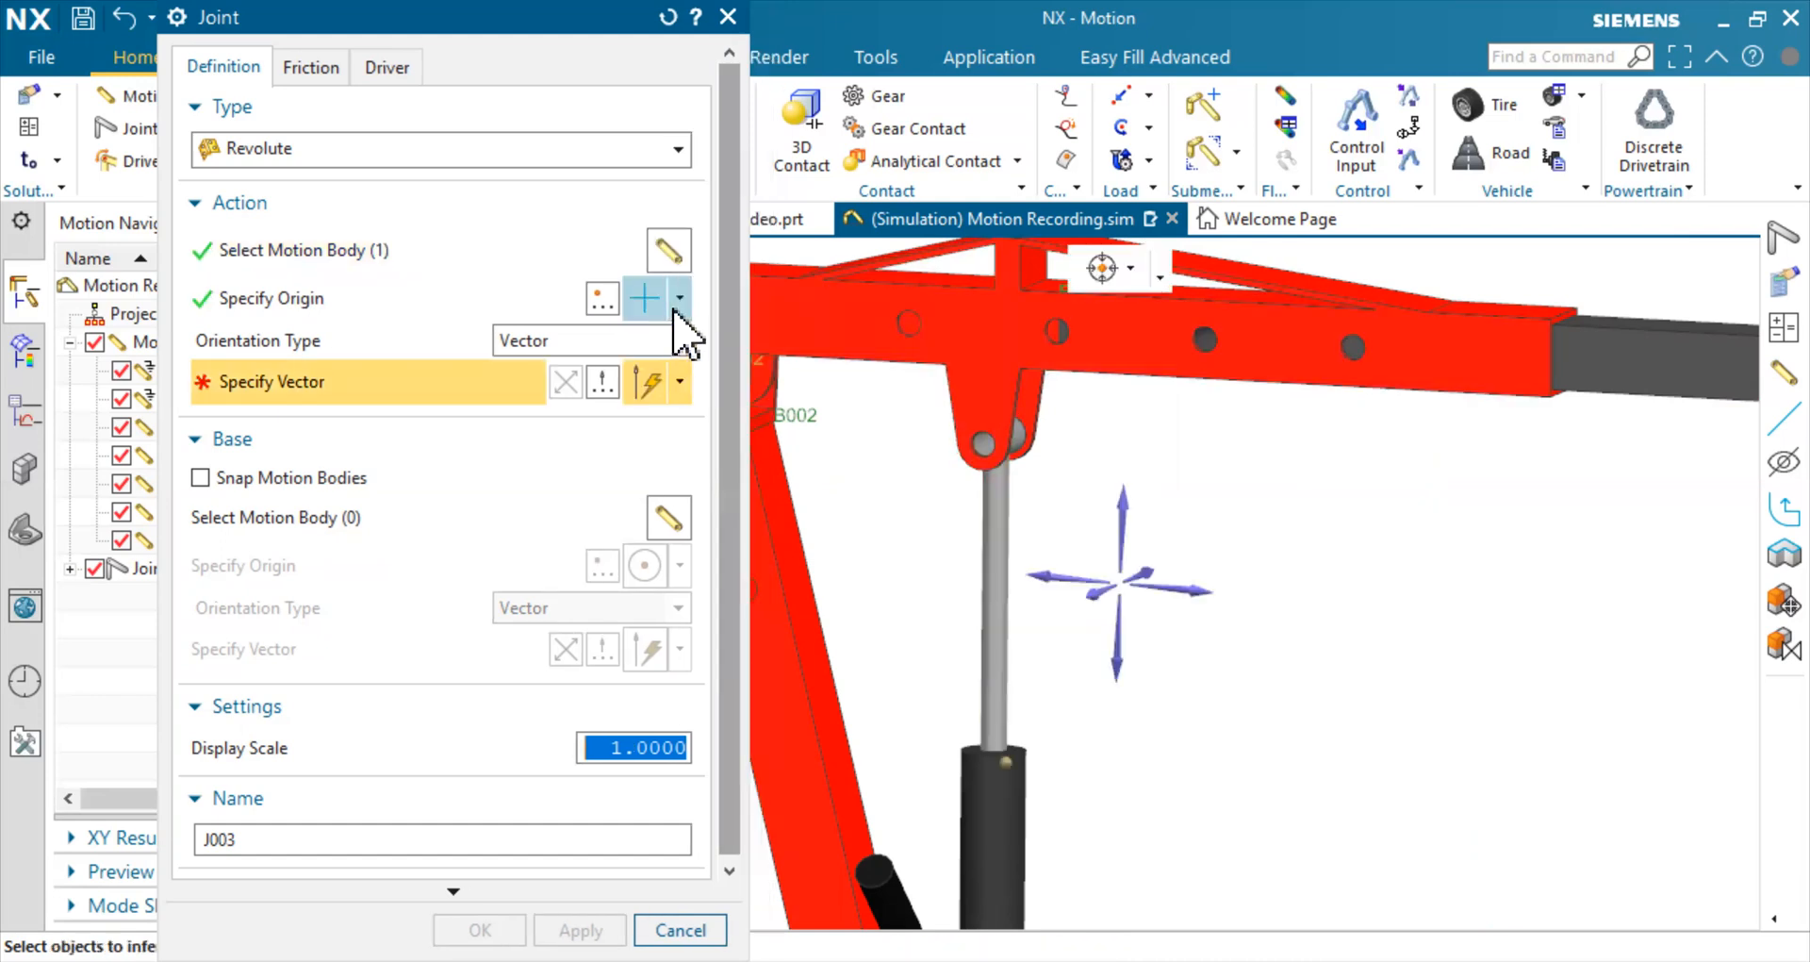
# Place the rod joint's action origin at the arc centre of the crane arm bracket hole and orient it along XC
pyautogui.click(644, 564)
pyautogui.click(647, 620)
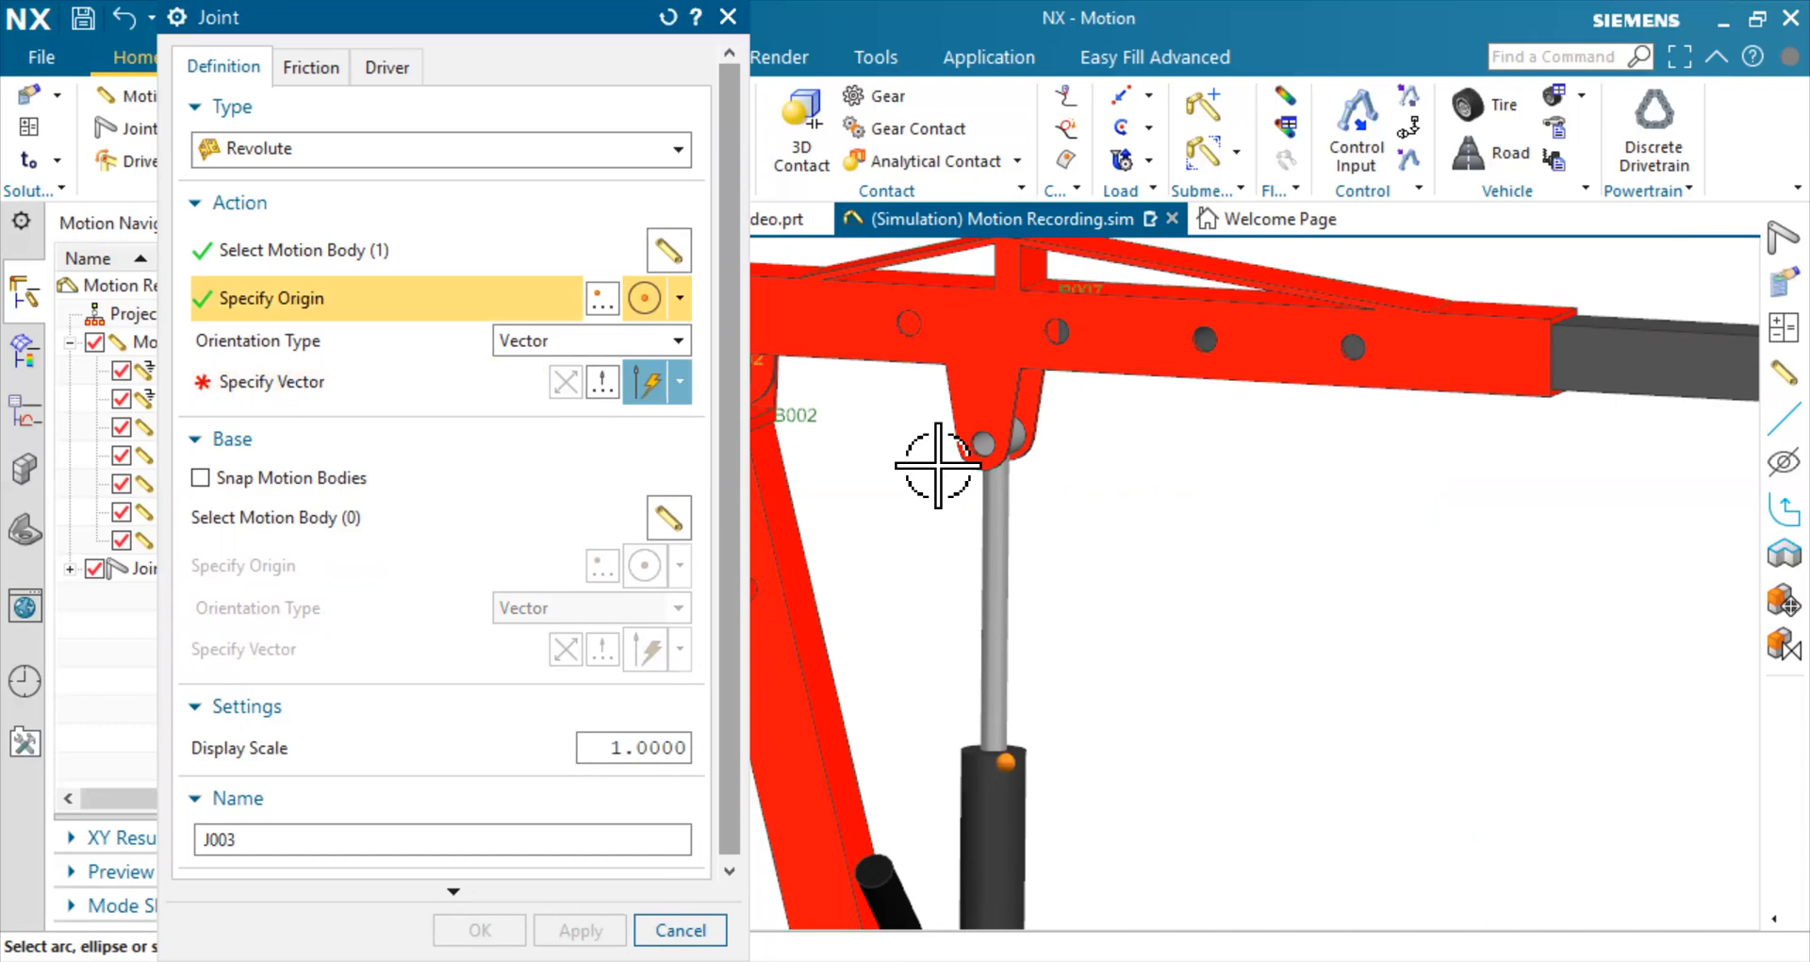
pyautogui.scroll(5, 930, 453)
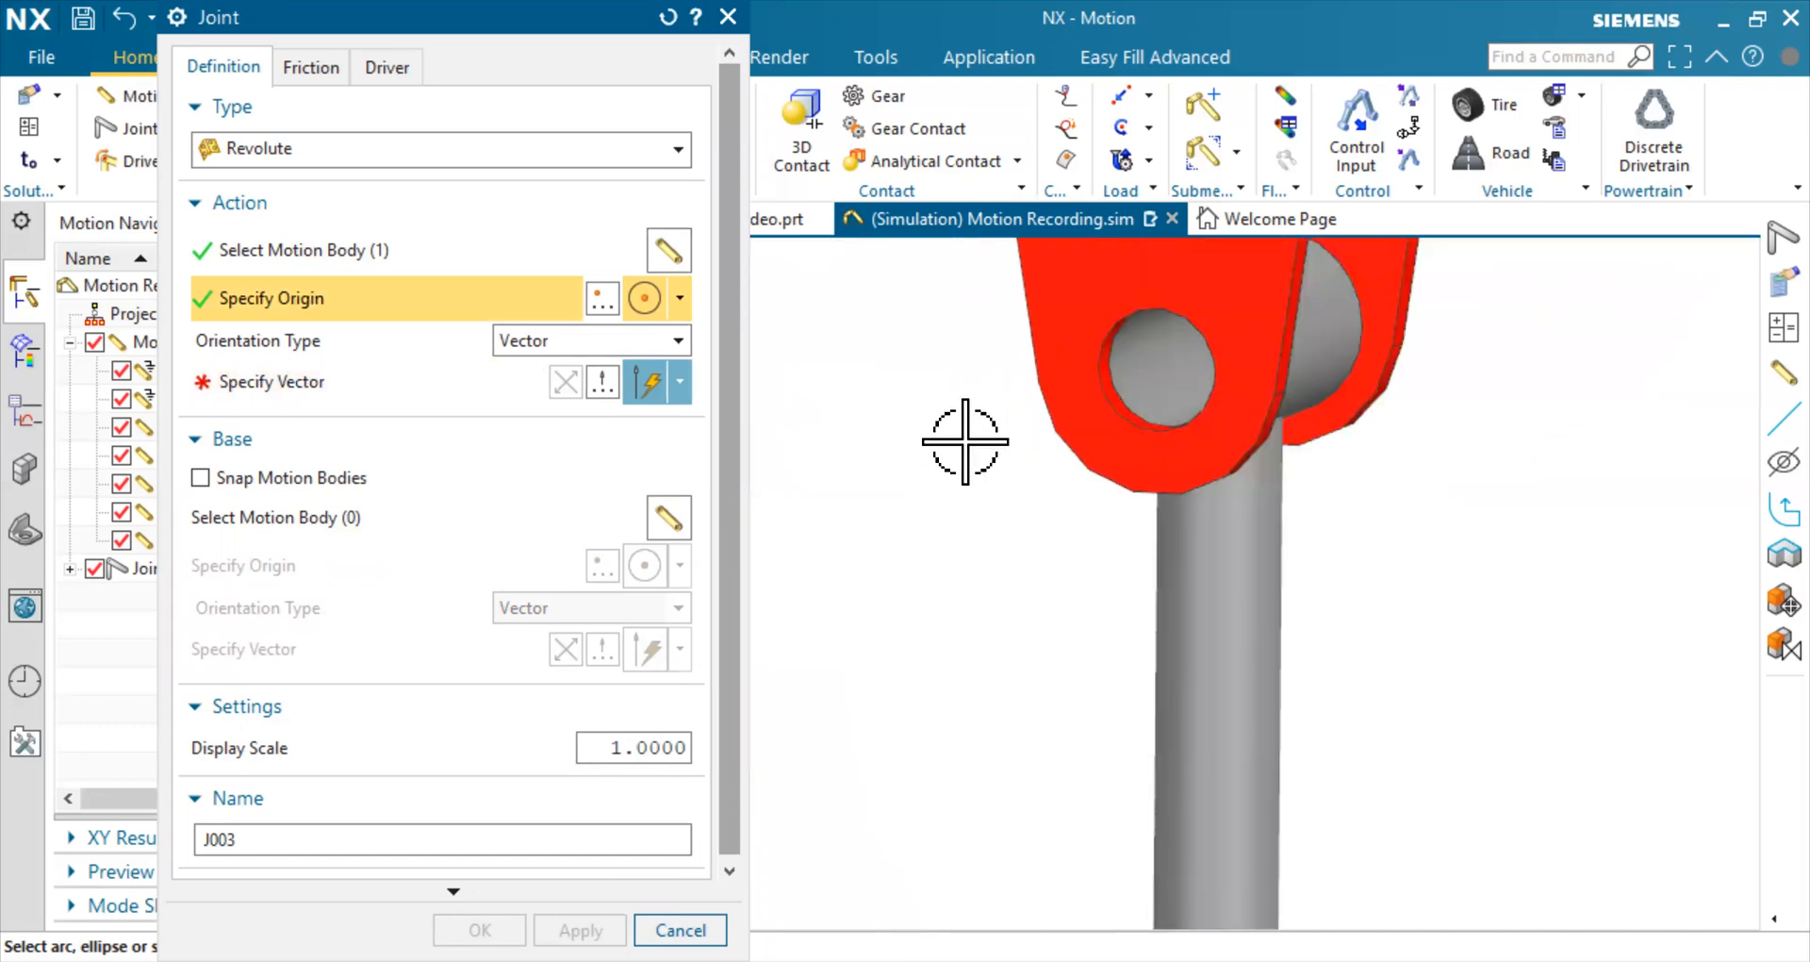
pyautogui.click(1105, 408)
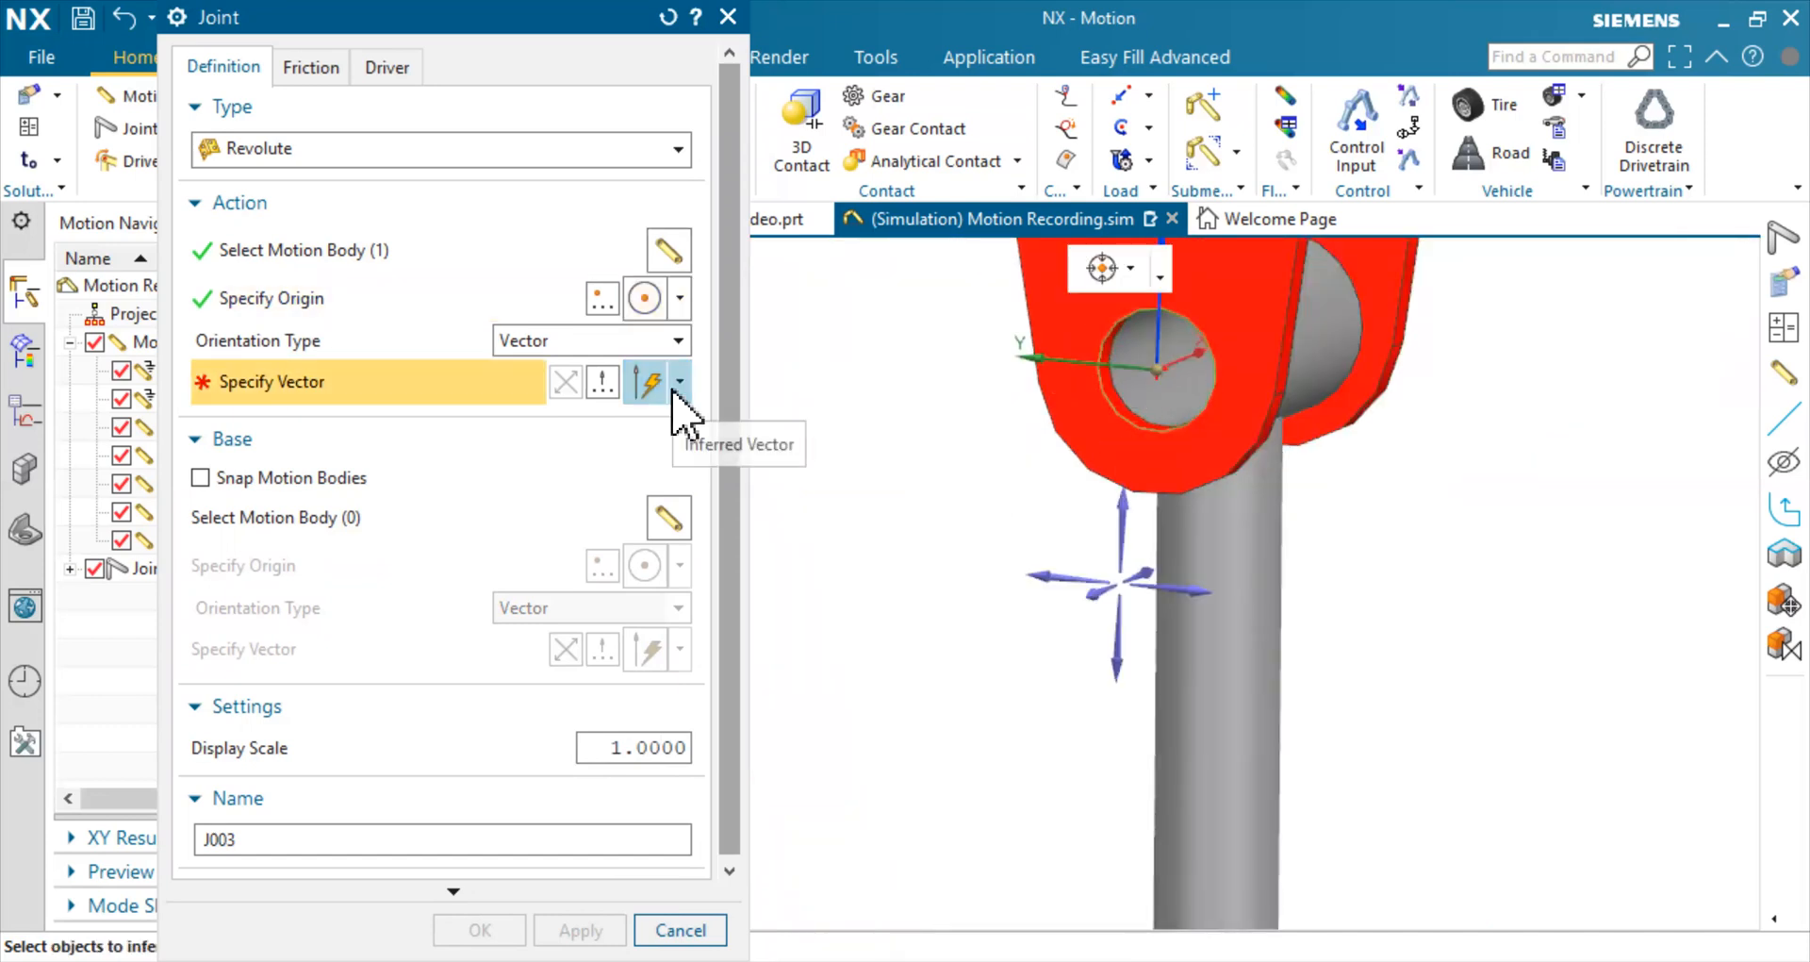
pyautogui.click(679, 382)
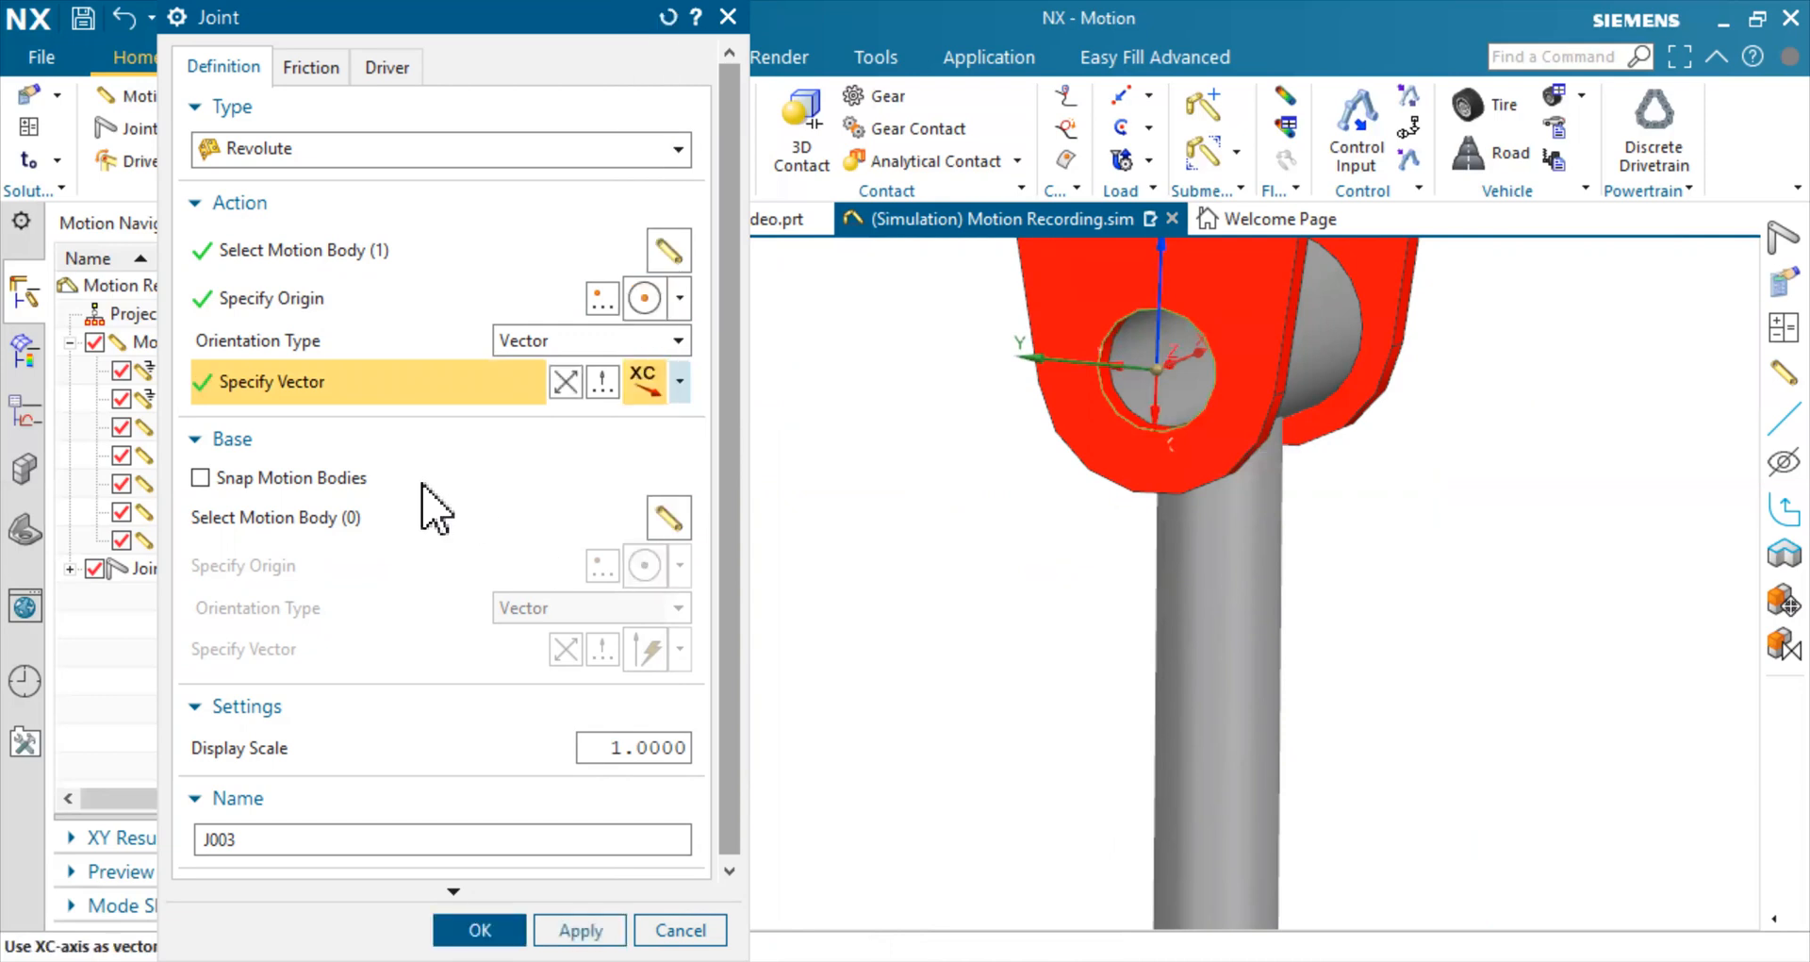
# Enable snapping of motion bodies for the rod joint and choose the red crane arm case as its base body
pyautogui.click(297, 479)
pyautogui.click(316, 523)
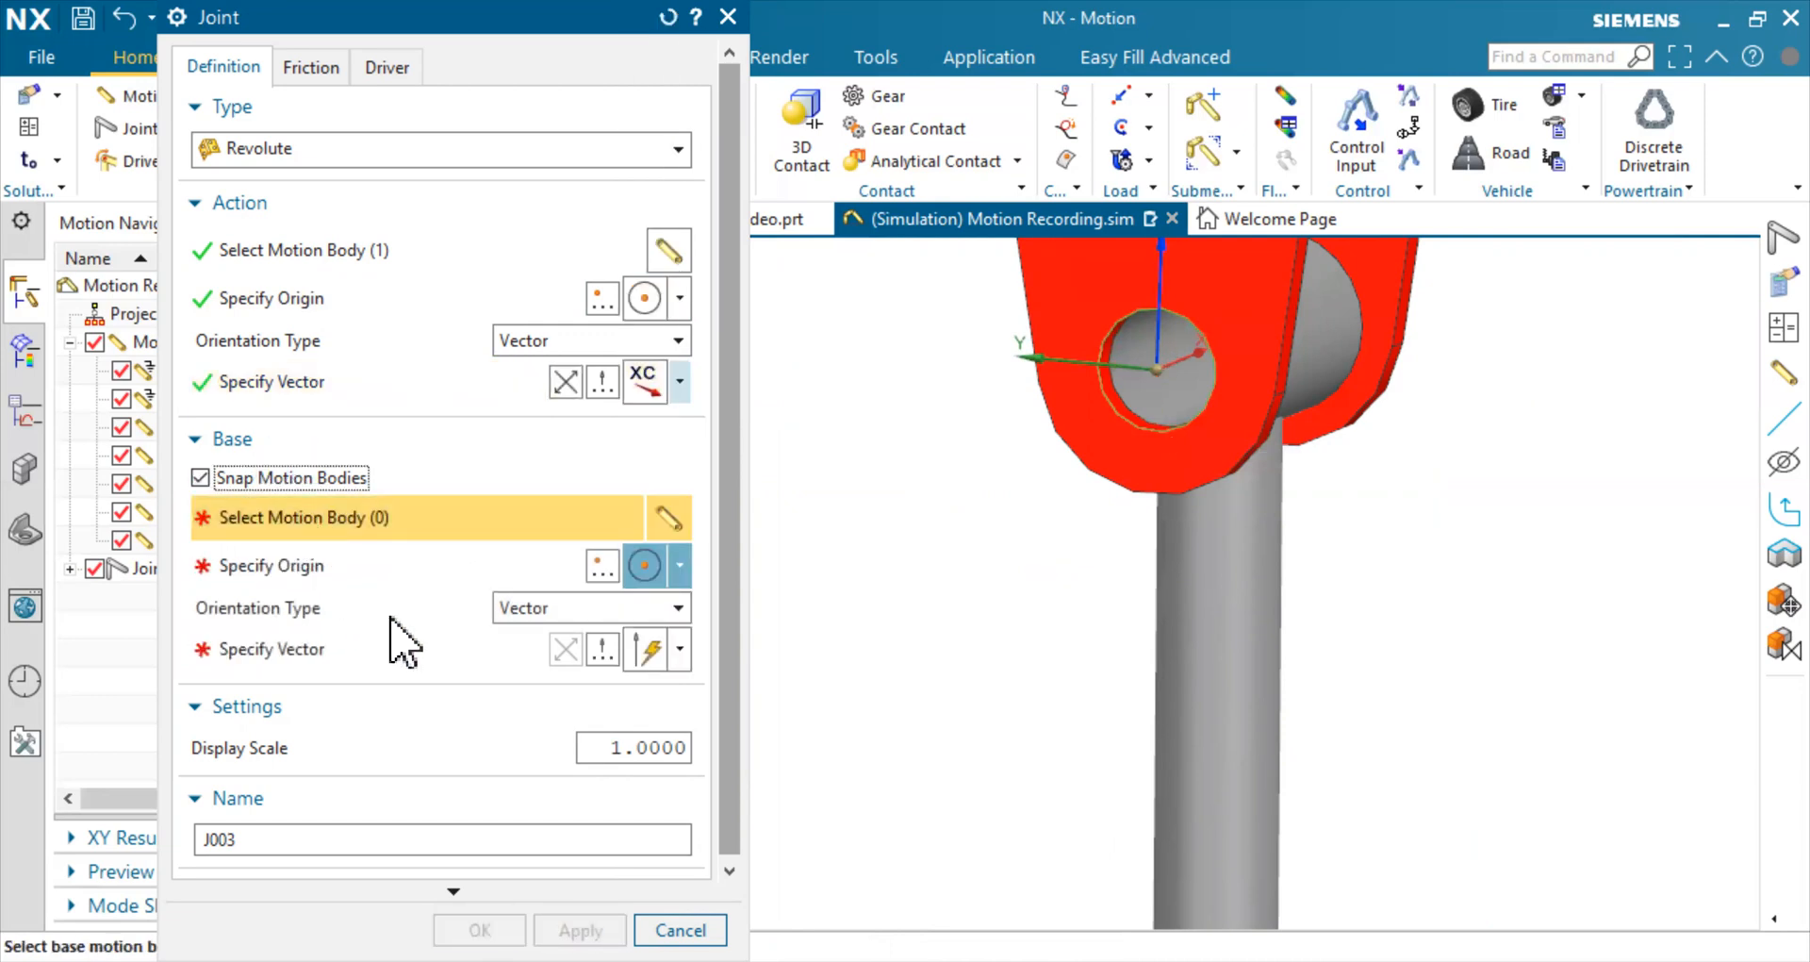
pyautogui.scroll(-4, 783, 719)
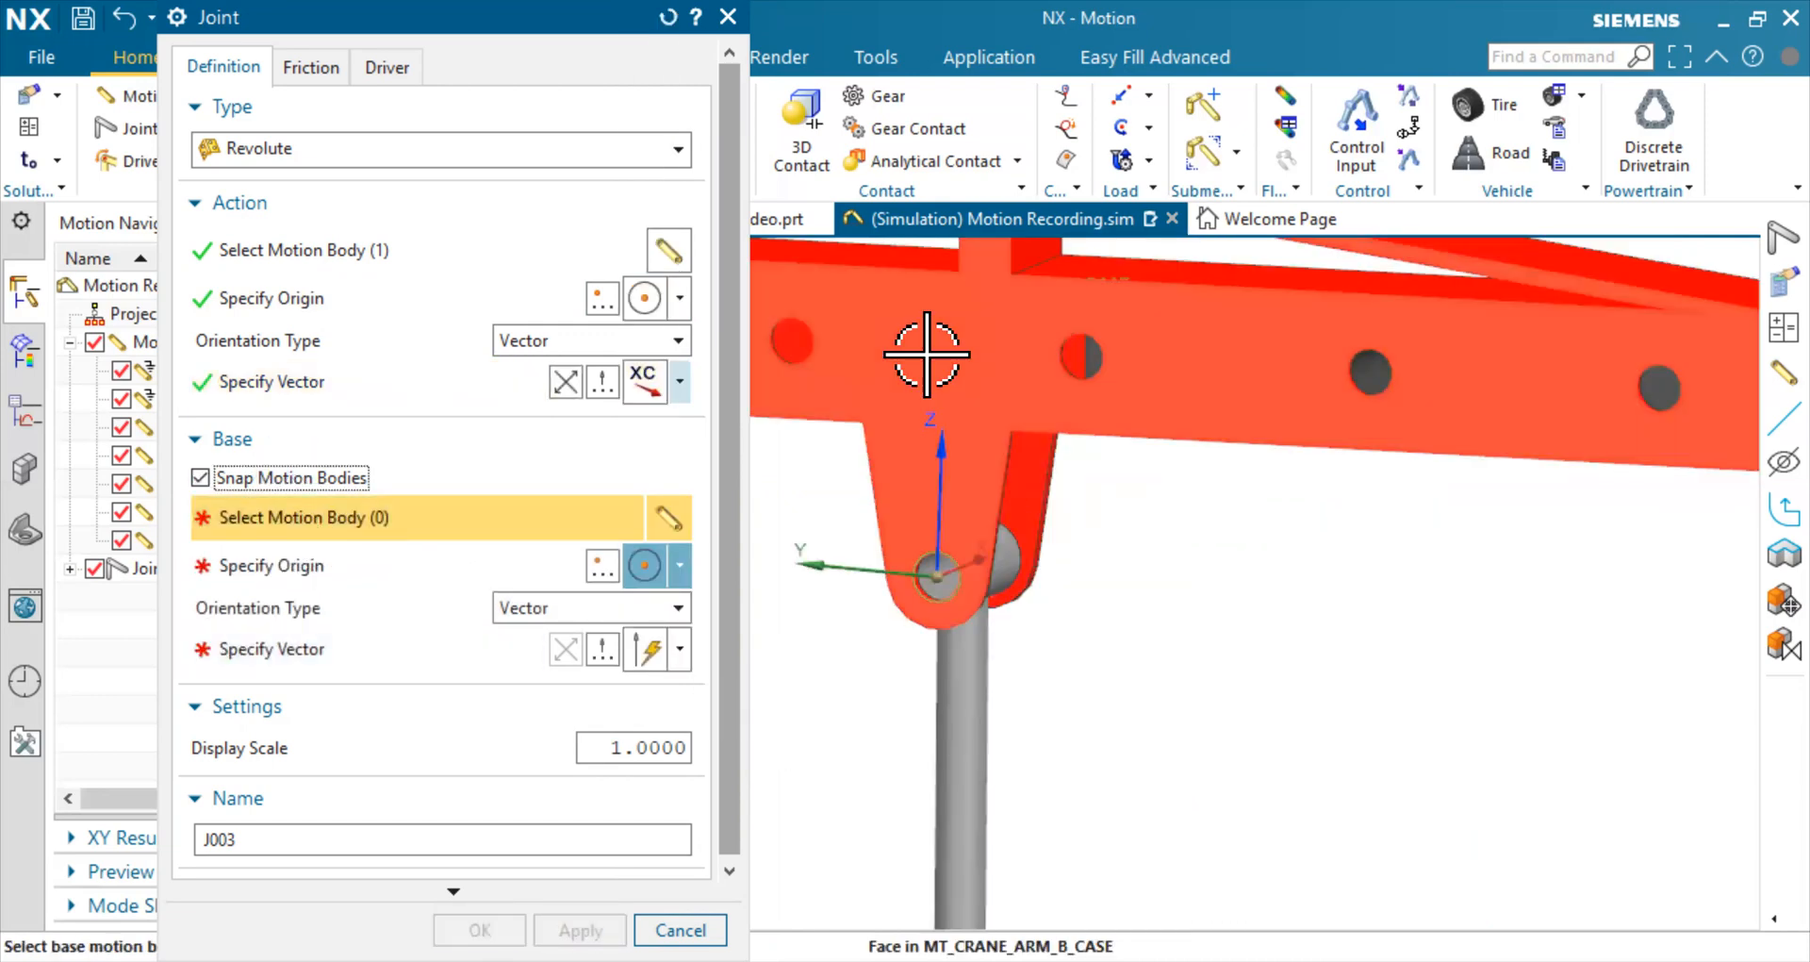
pyautogui.click(927, 355)
# Set the rod joint's base origin to the same bracket hole centre with the XC vector, and create the joint
pyautogui.click(679, 298)
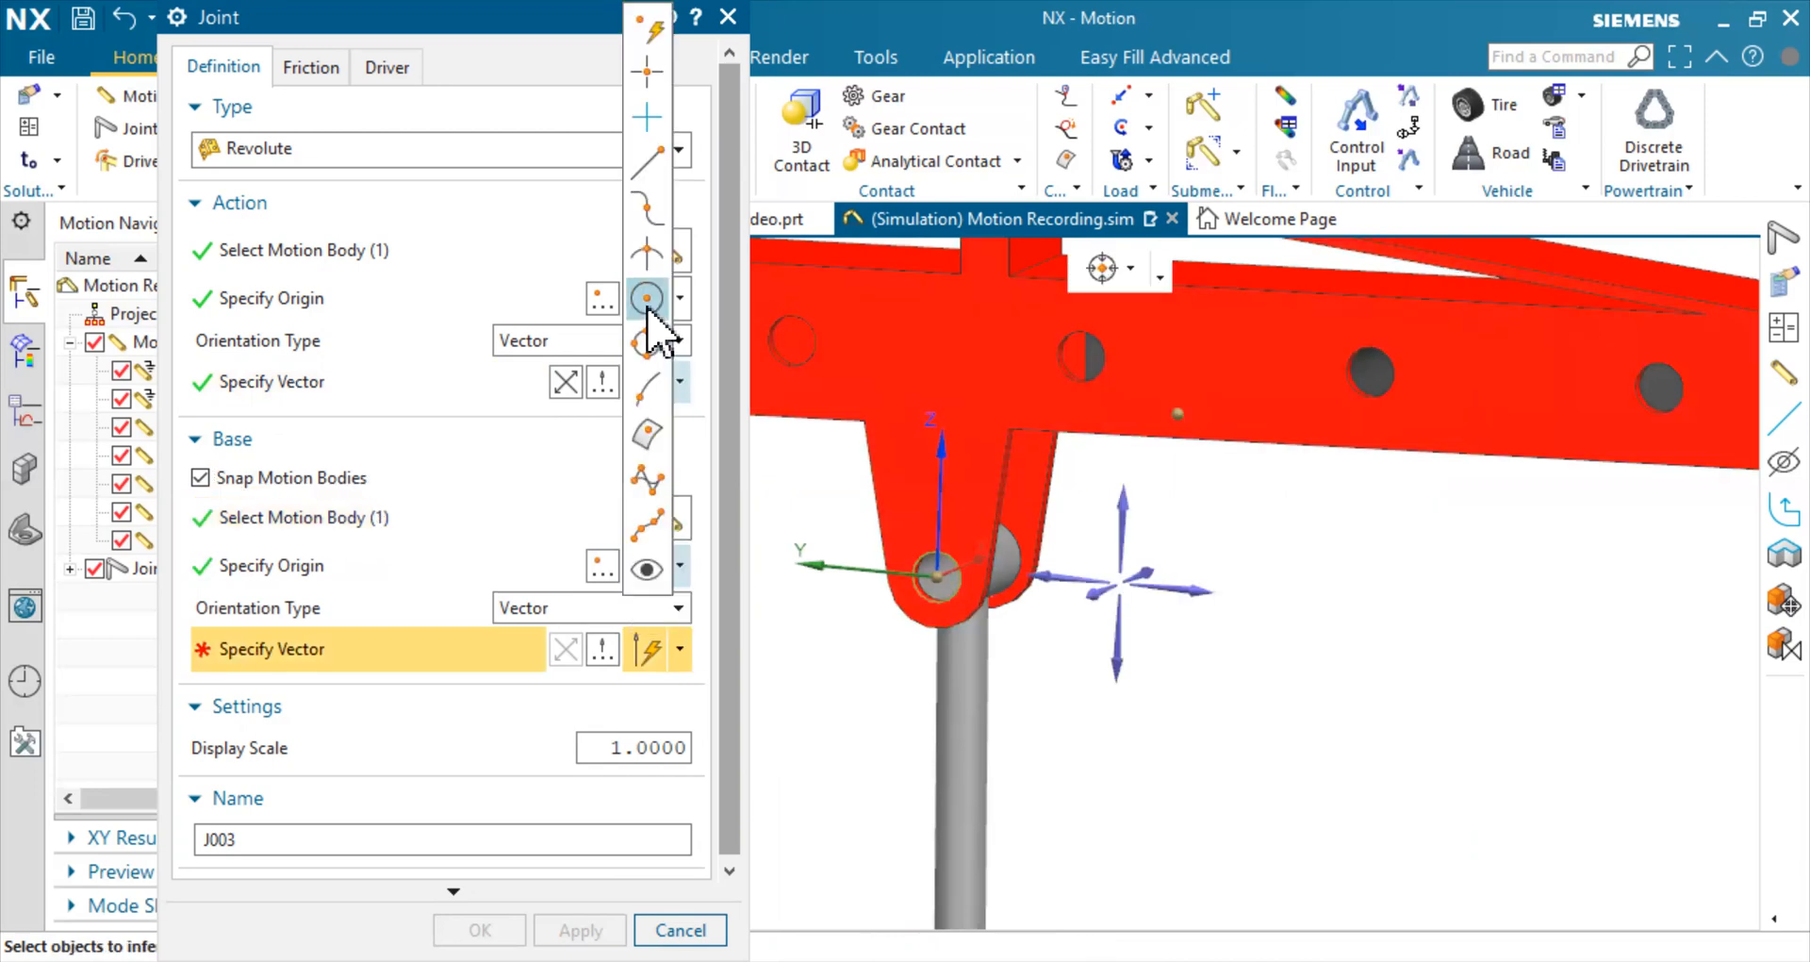
pyautogui.scroll(5, 890, 630)
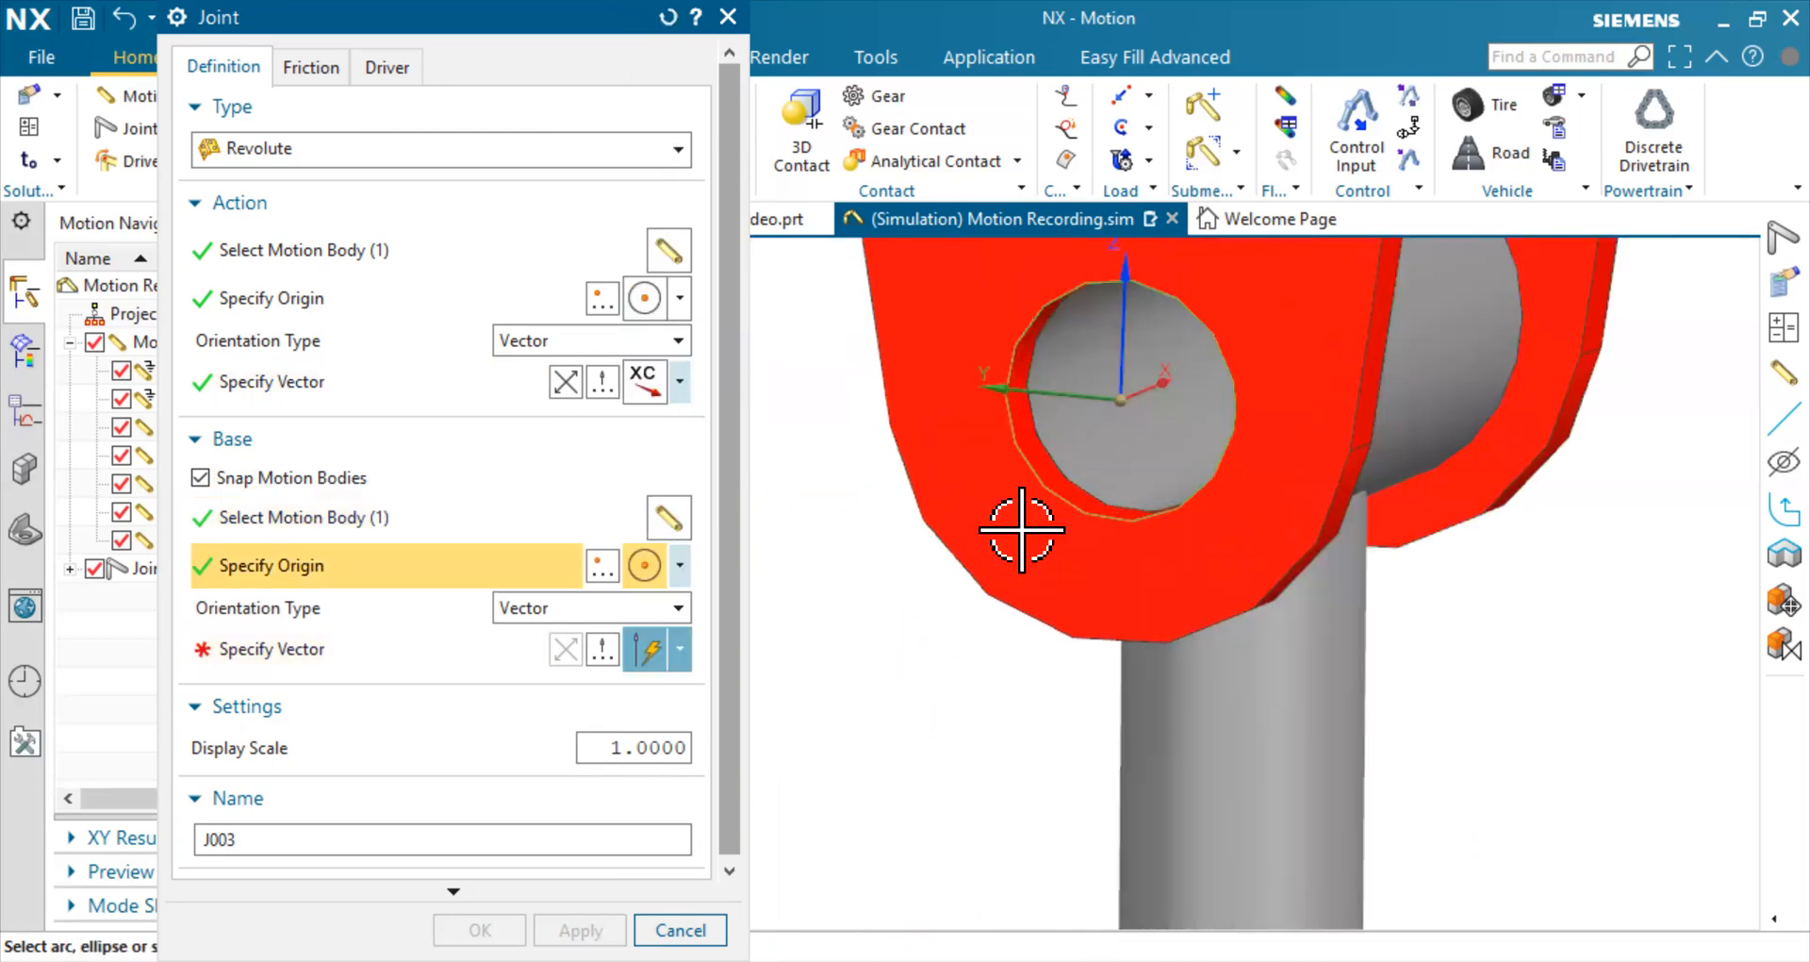
pyautogui.click(1049, 509)
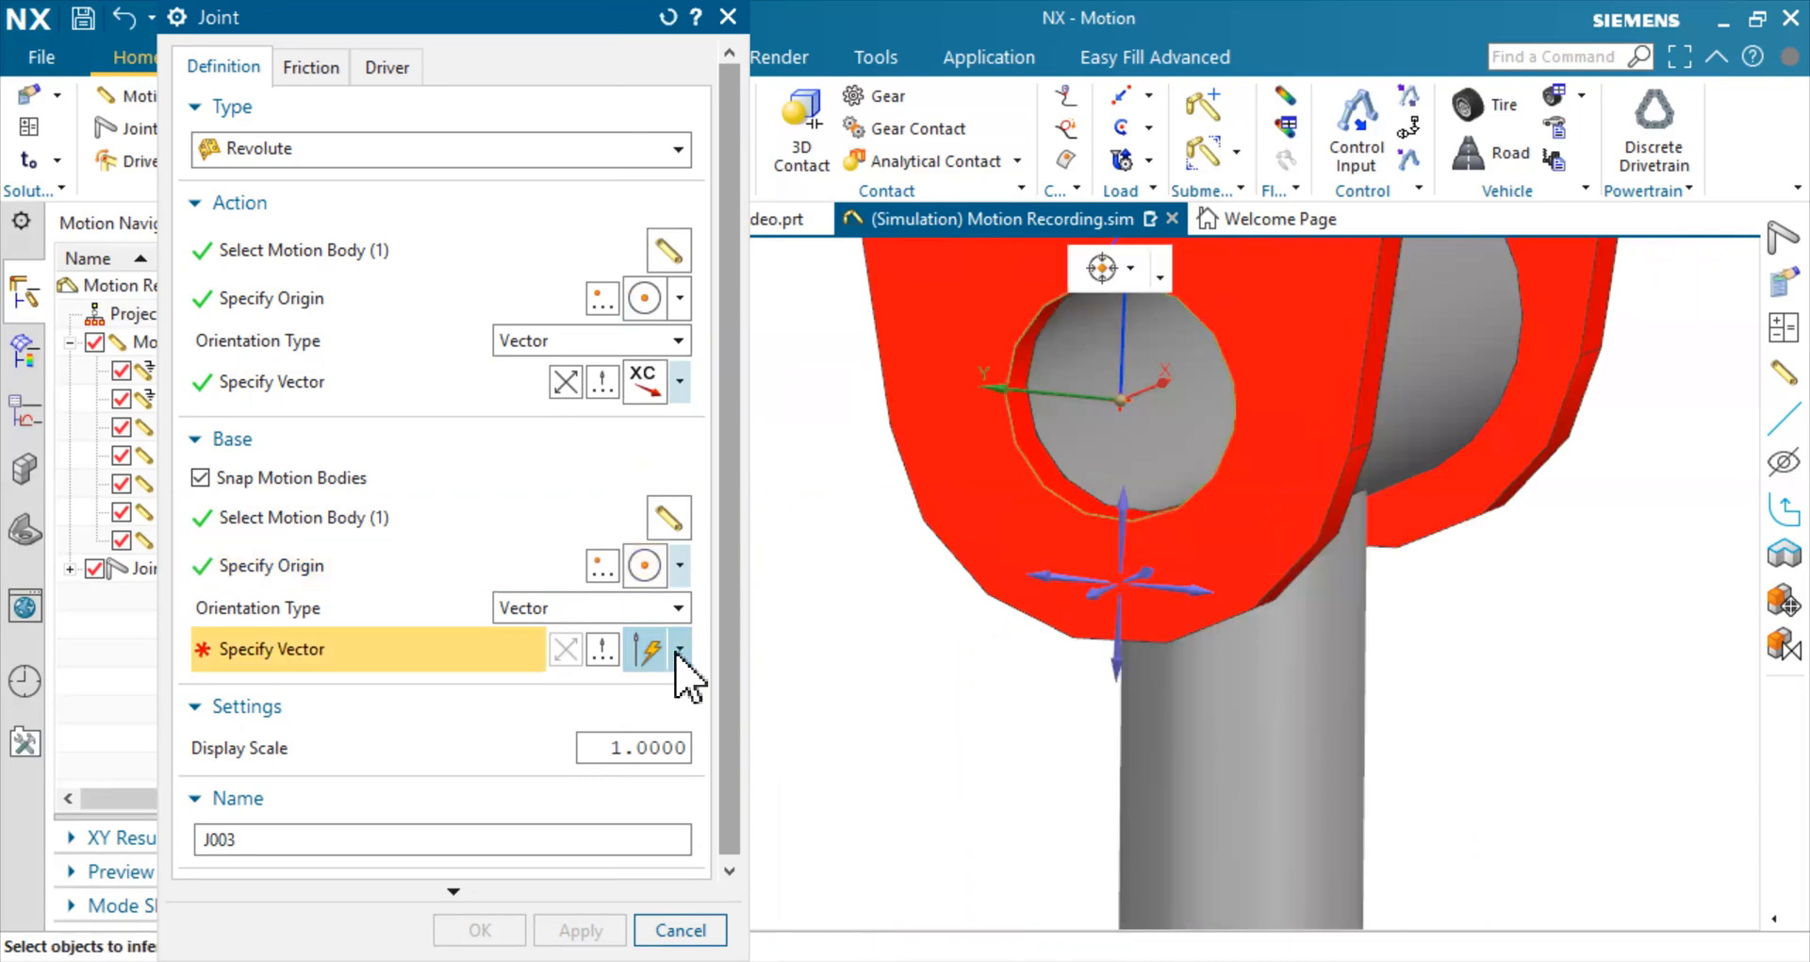
pyautogui.click(638, 291)
pyautogui.middleClick(728, 727)
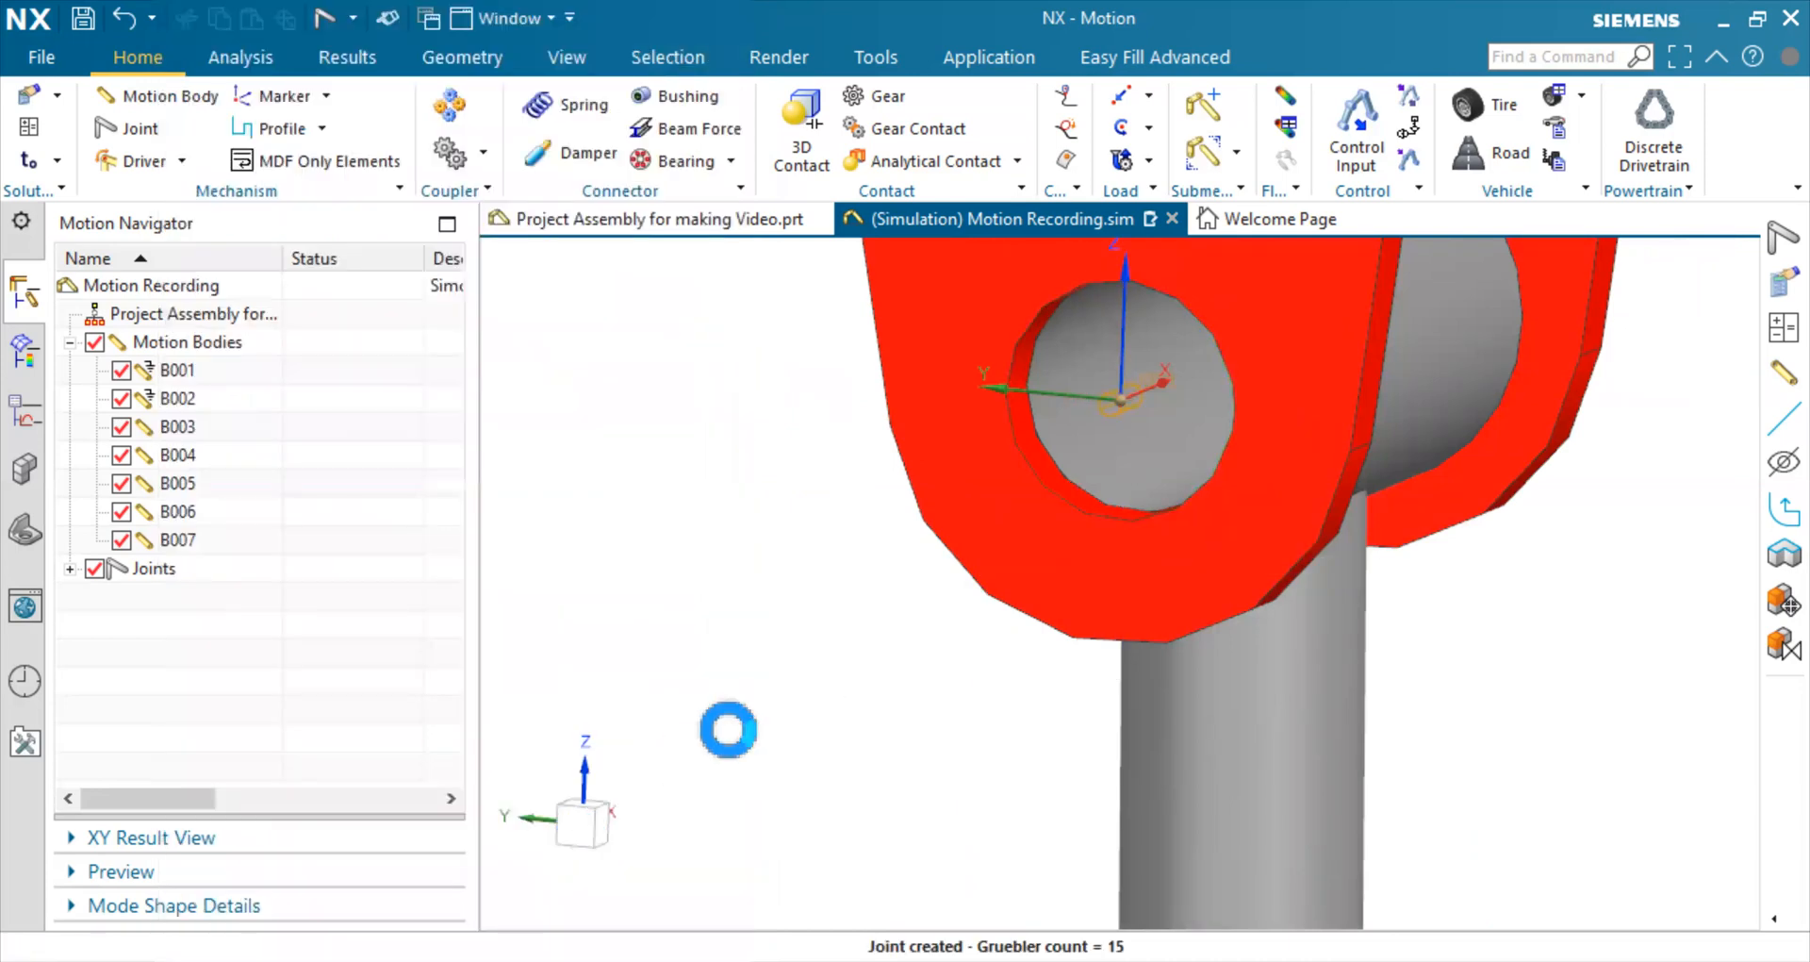
# Start a fixed joint with the dark grey inner crane arm as its action motion body
pyautogui.scroll(-4, 783, 731)
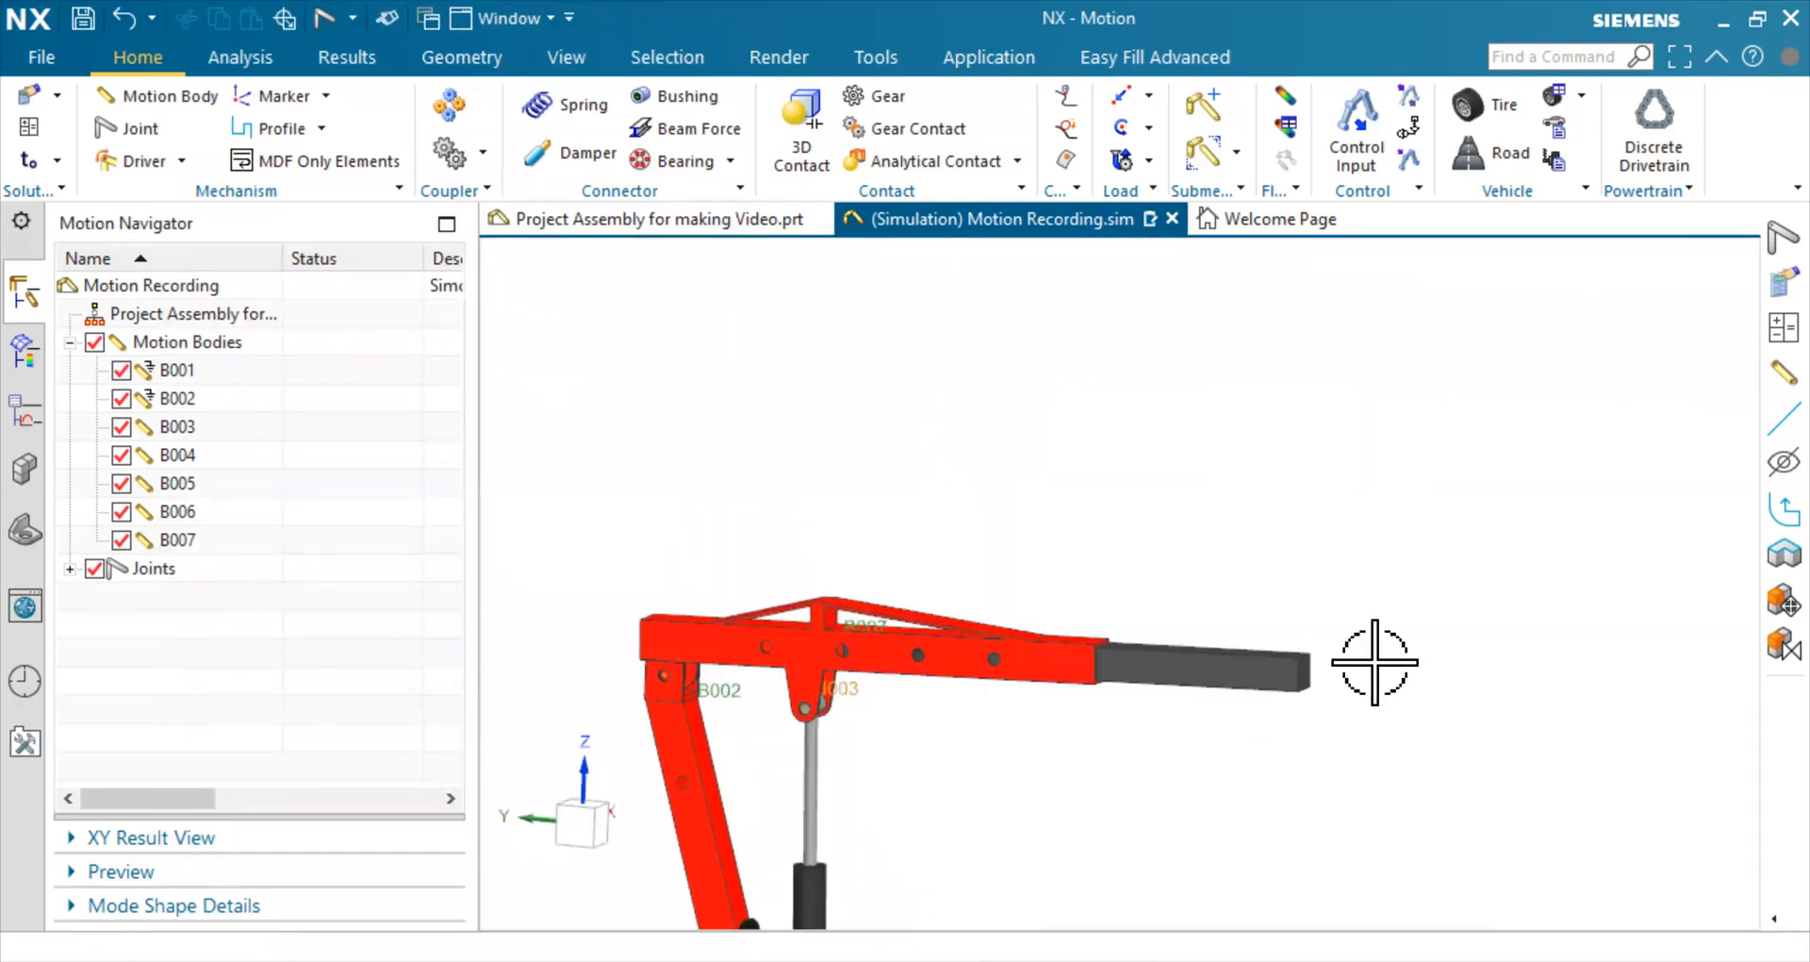
pyautogui.scroll(3, 1197, 671)
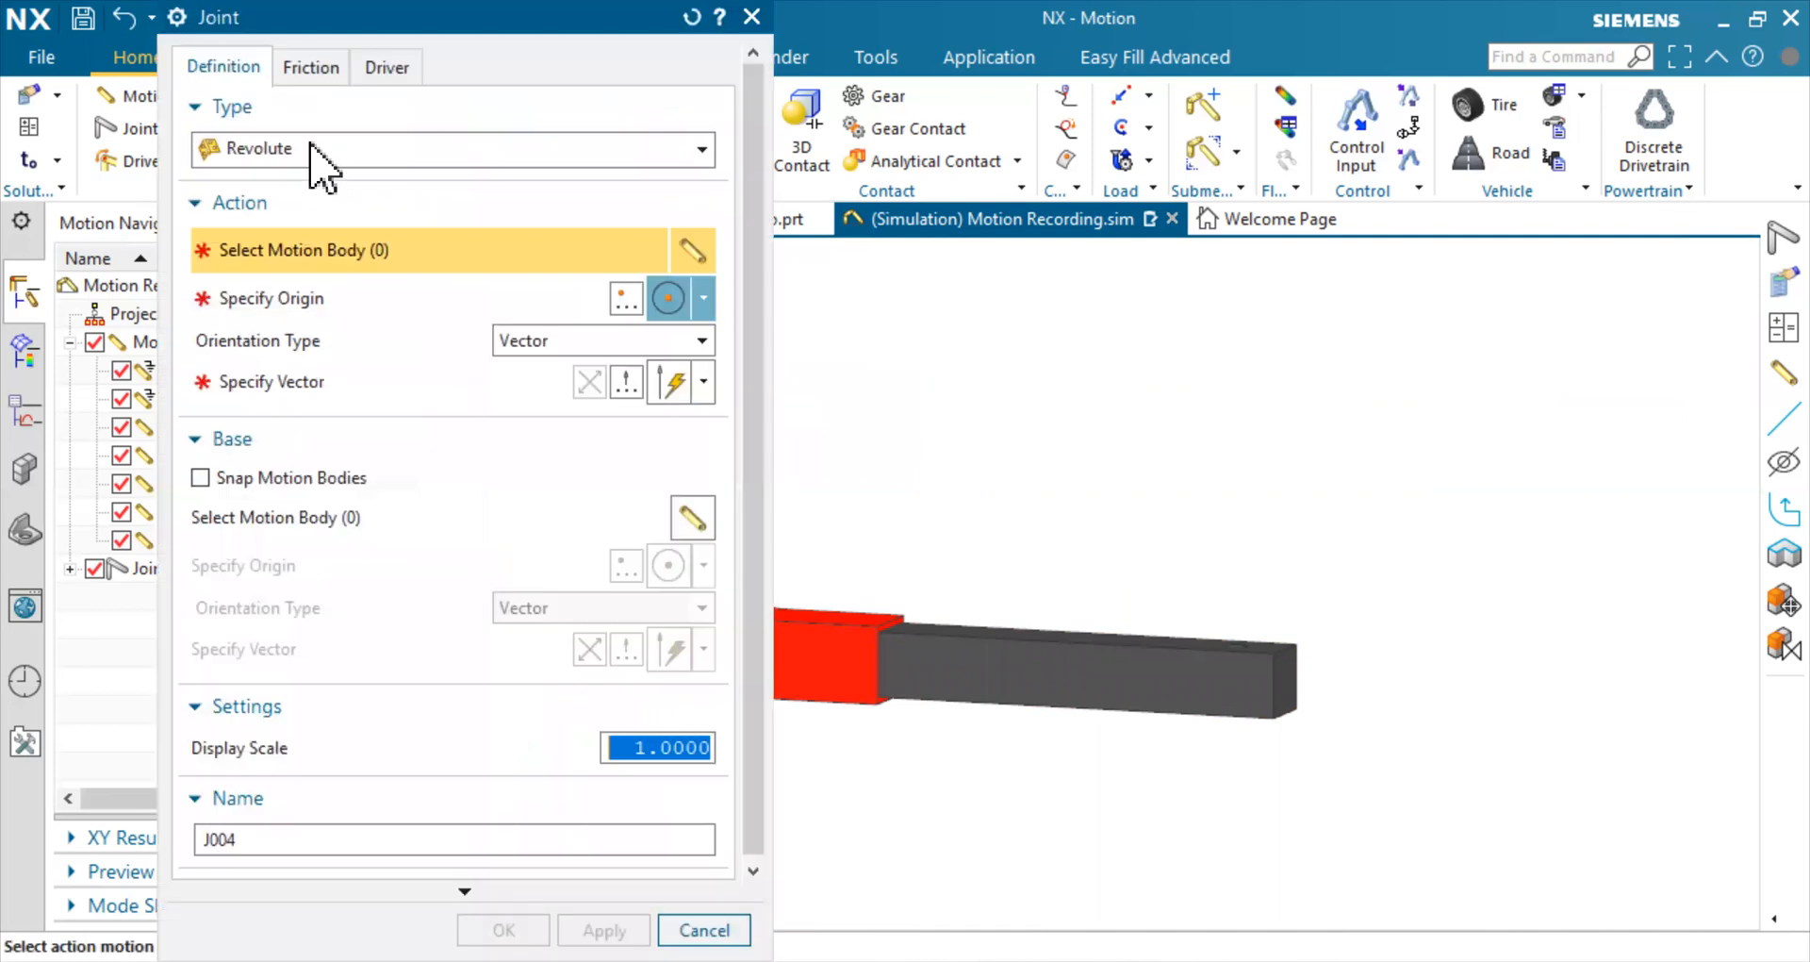
pyautogui.click(316, 149)
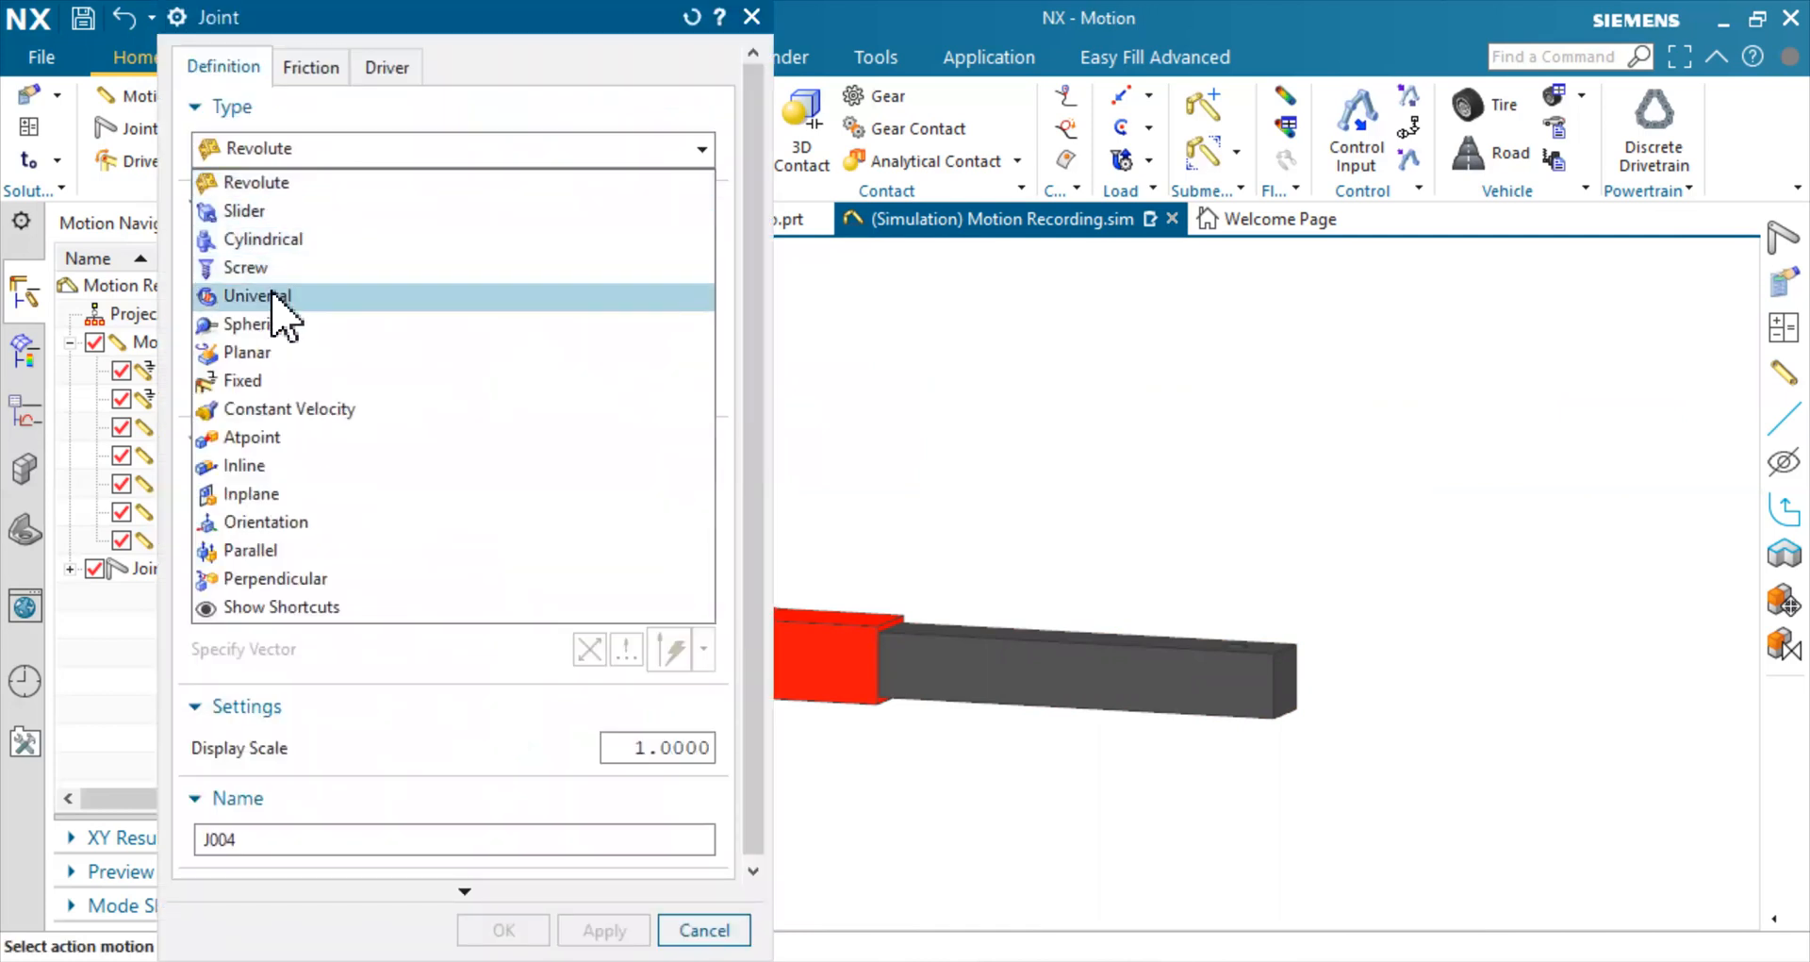
pyautogui.click(254, 382)
pyautogui.scroll(-3, 1575, 719)
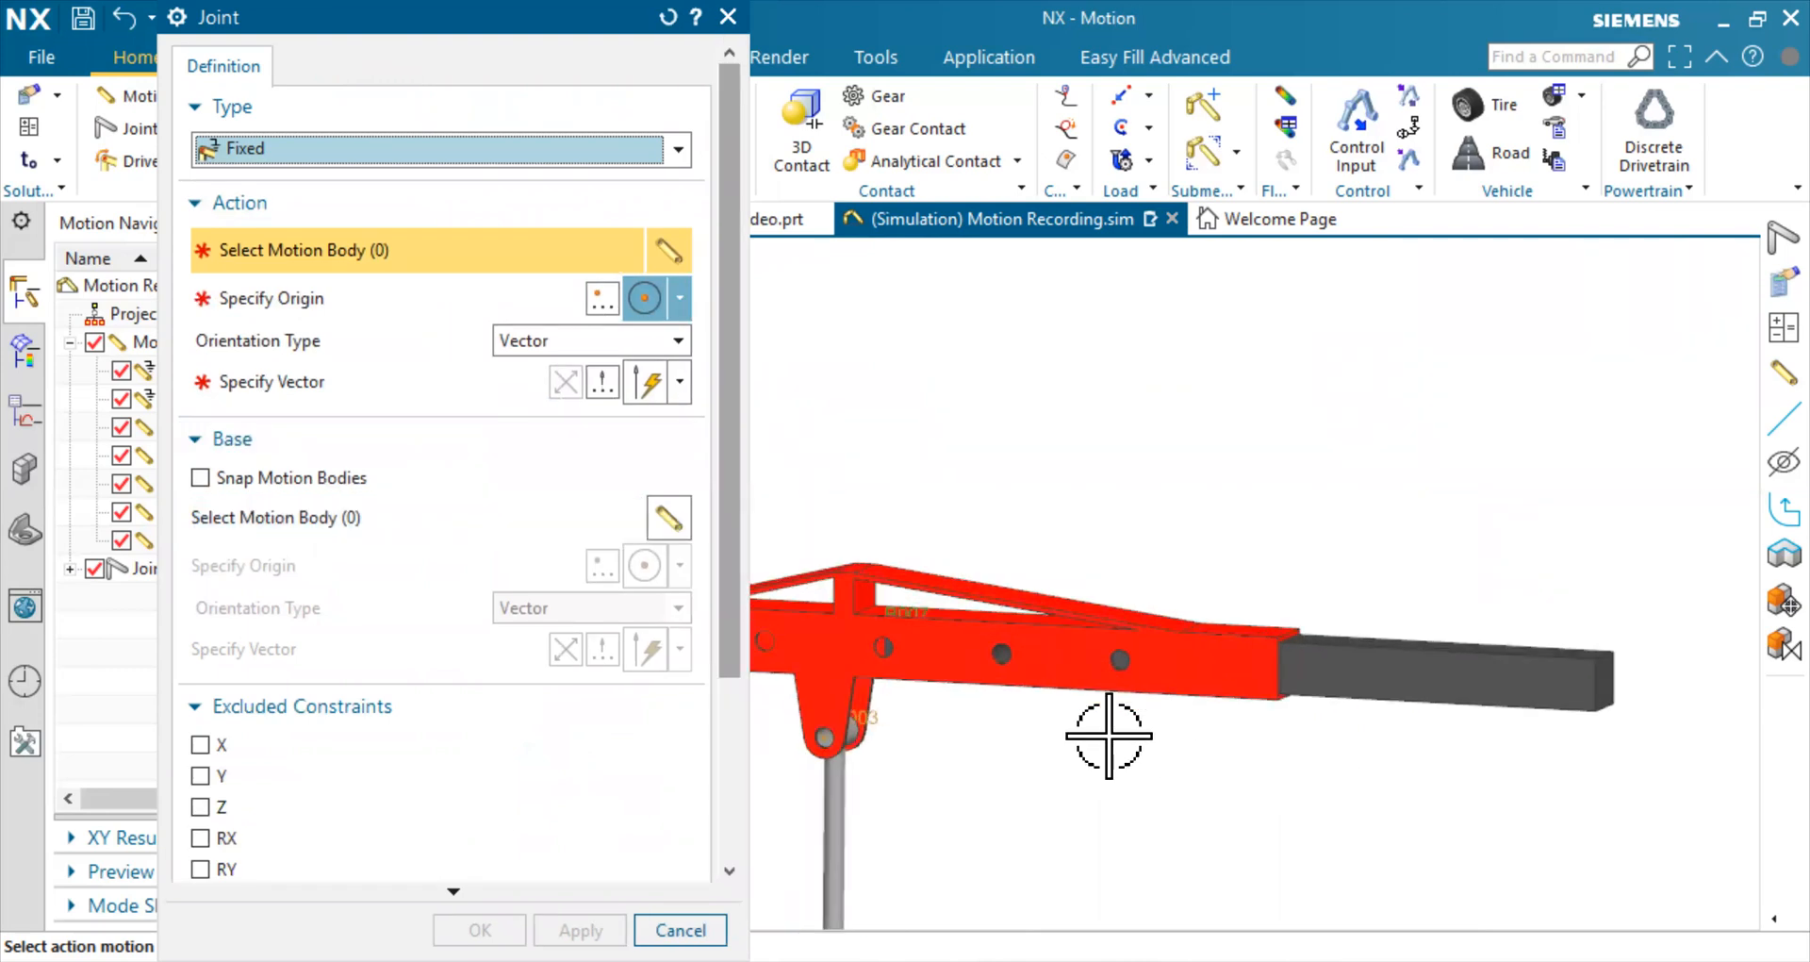
pyautogui.scroll(2, 1109, 735)
pyautogui.moveTo(1109, 752)
pyautogui.mouseDown(button='middle')
pyautogui.moveTo(1128, 734)
pyautogui.moveTo(1141, 751)
pyautogui.moveTo(1111, 754)
pyautogui.mouseUp(button='middle')
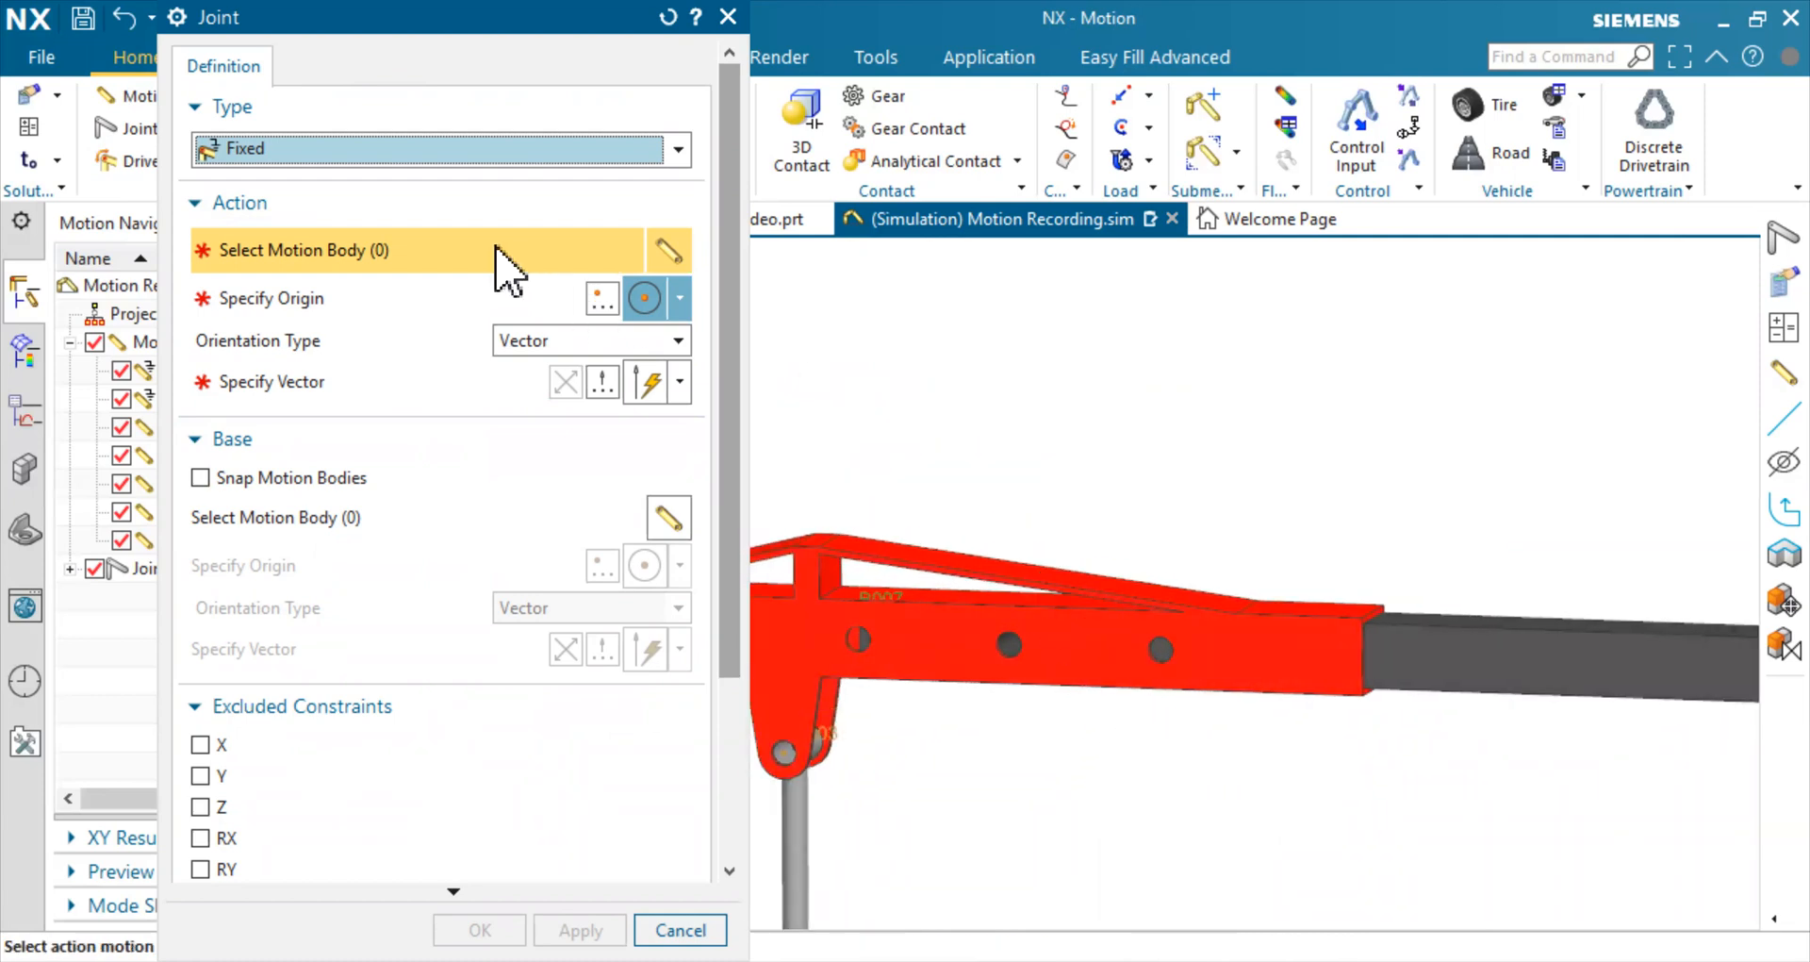
pyautogui.click(1531, 663)
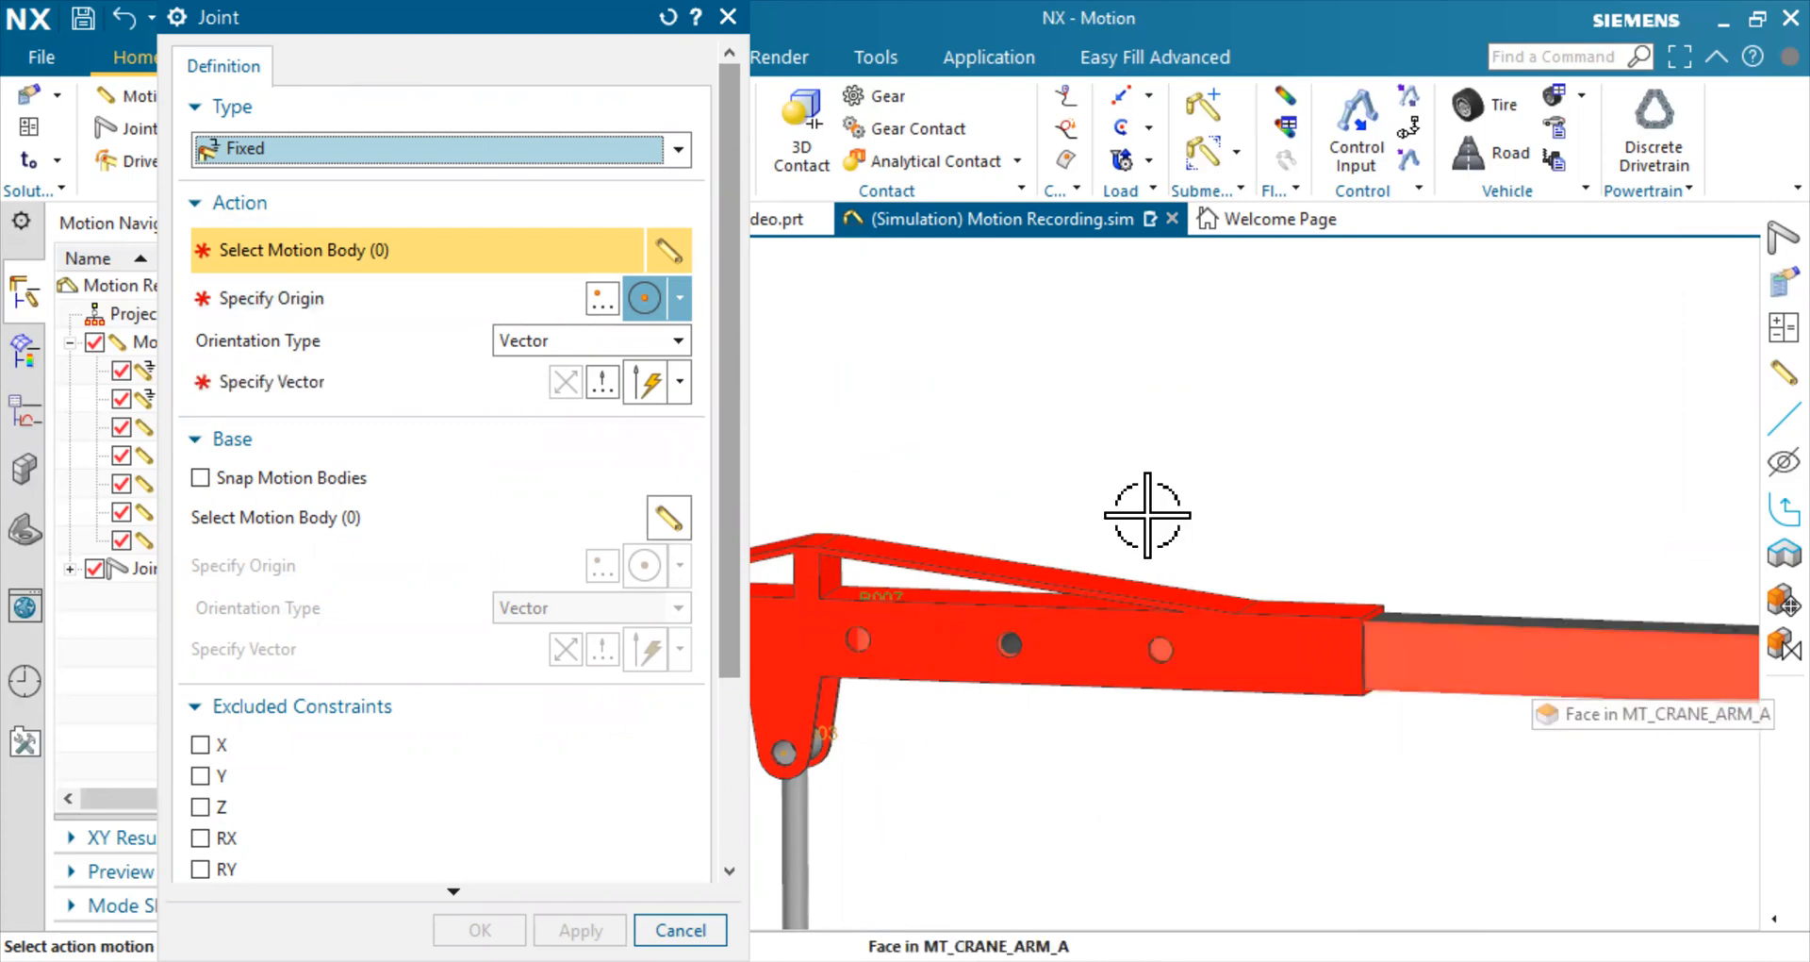
# Place the fixed joint's action origin at the arc centre of the arm case's second hole from its outer end, oriented along XC
pyautogui.click(680, 301)
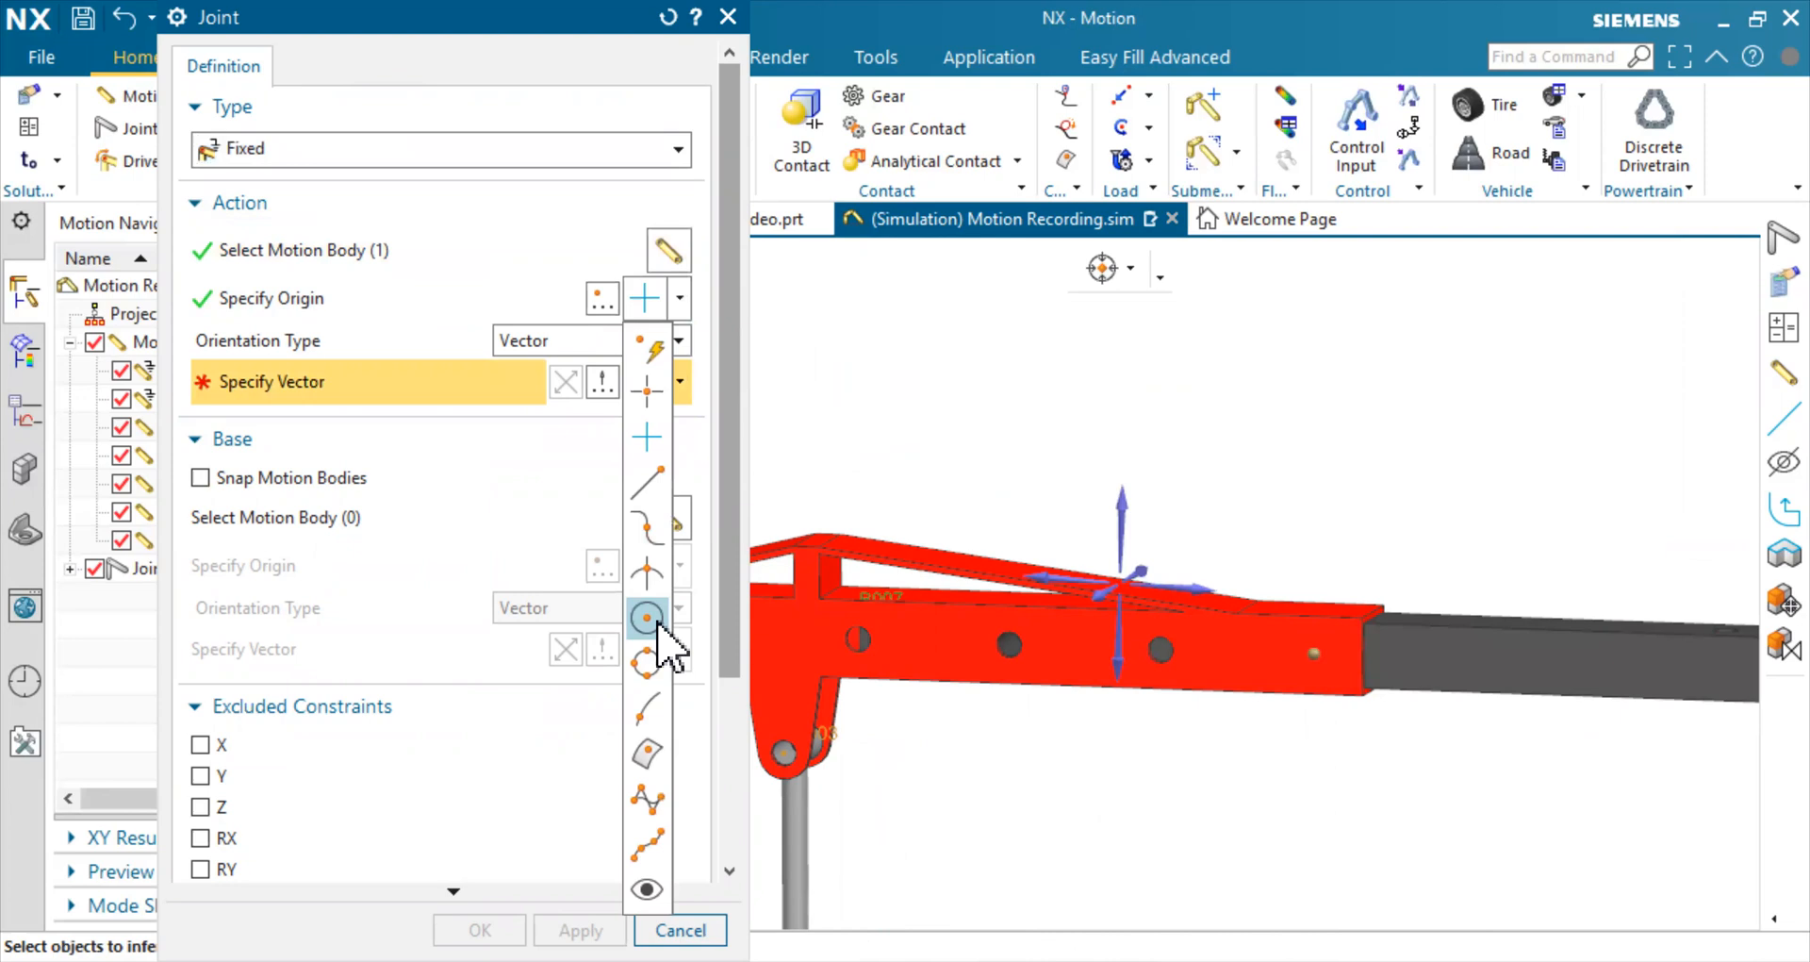
pyautogui.click(646, 620)
pyautogui.moveTo(969, 788); pyautogui.dragTo(1000, 768, button='middle')
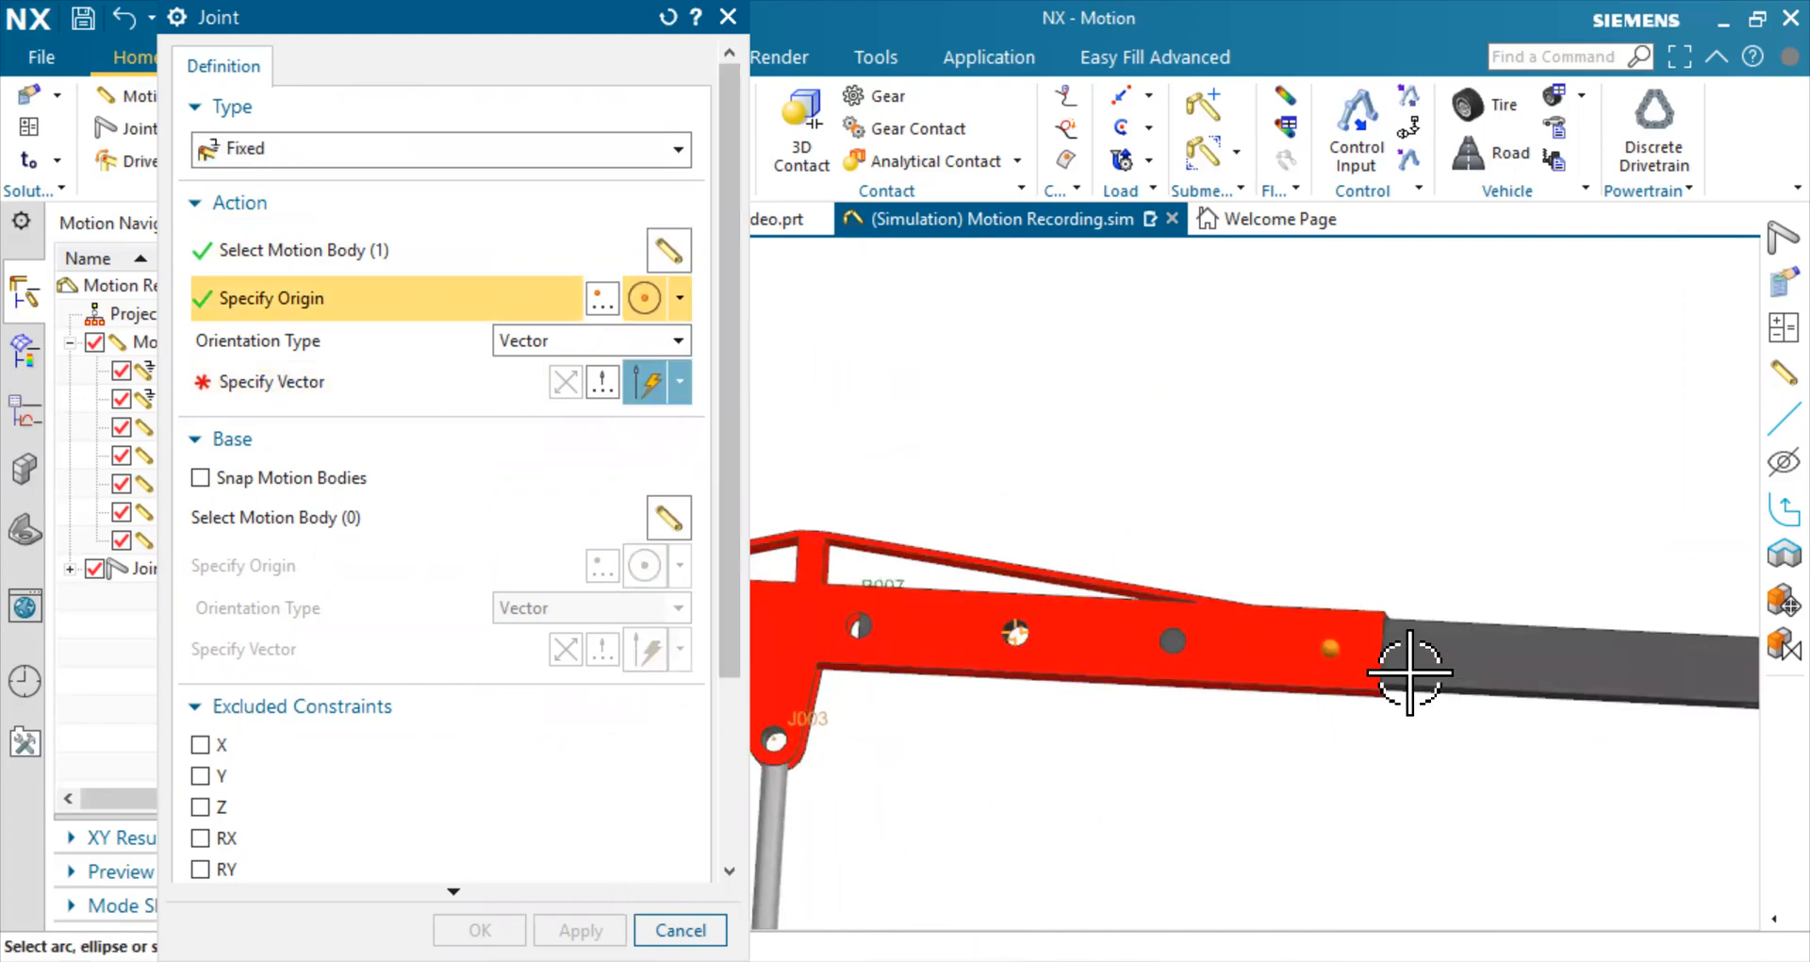
pyautogui.scroll(5, 999, 698)
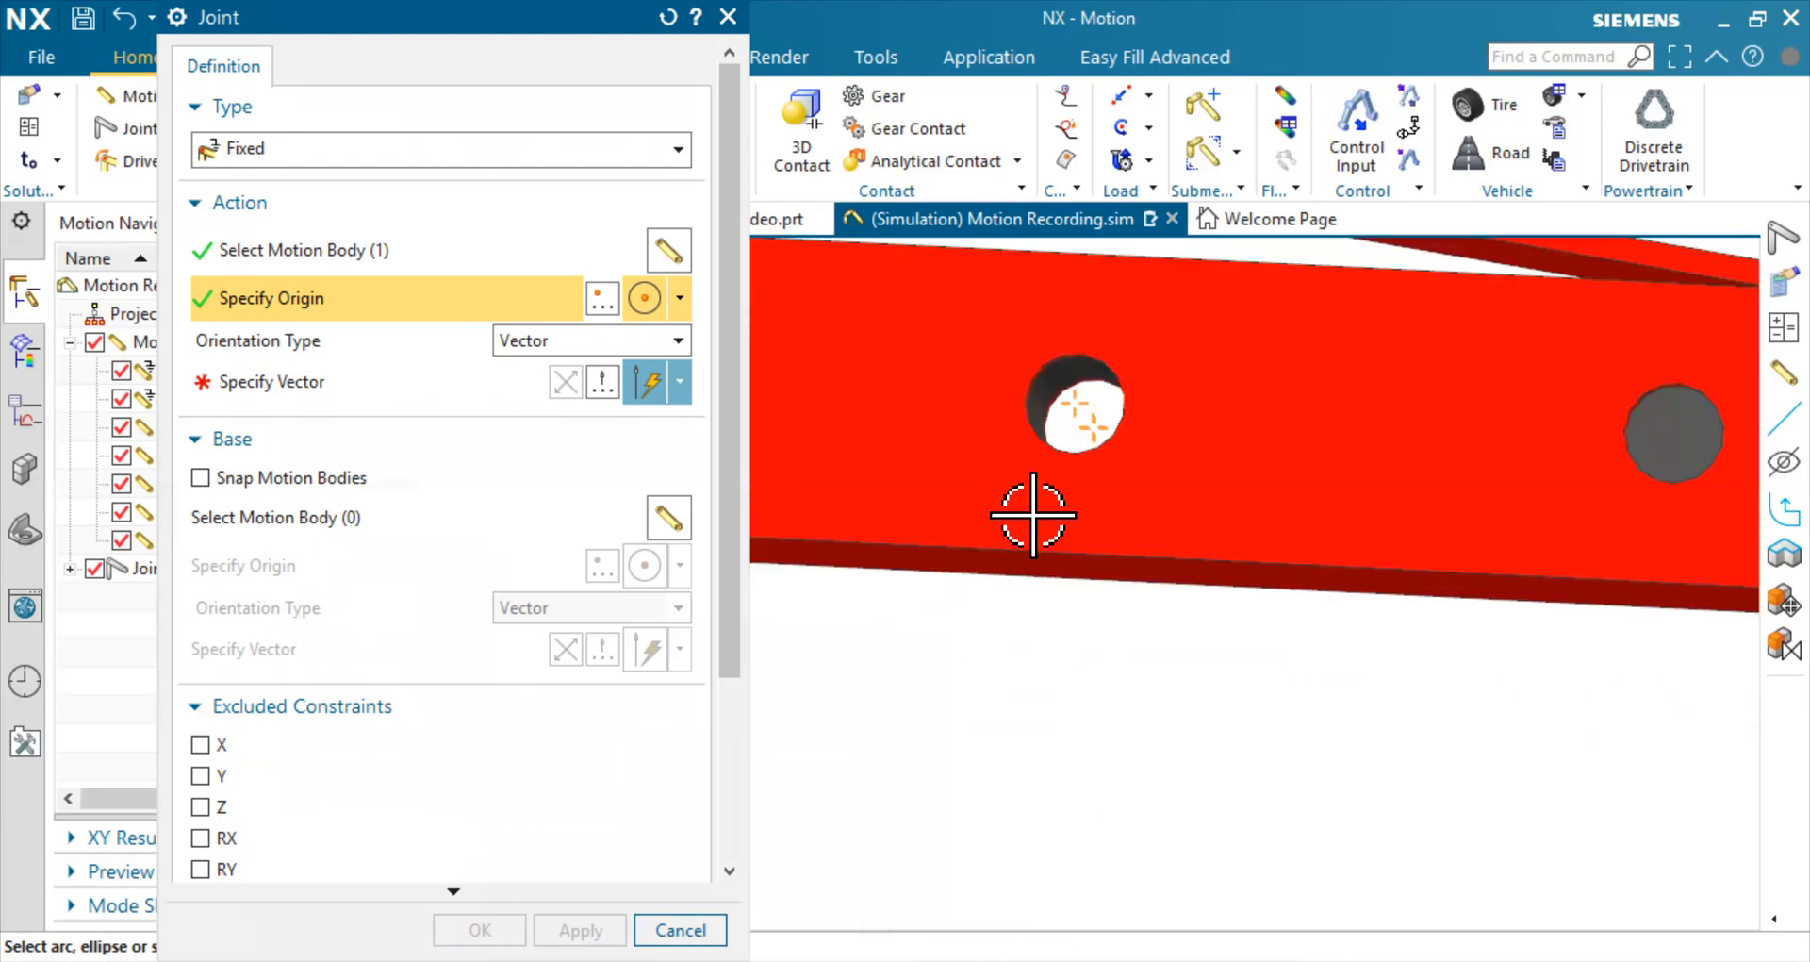
pyautogui.click(1026, 424)
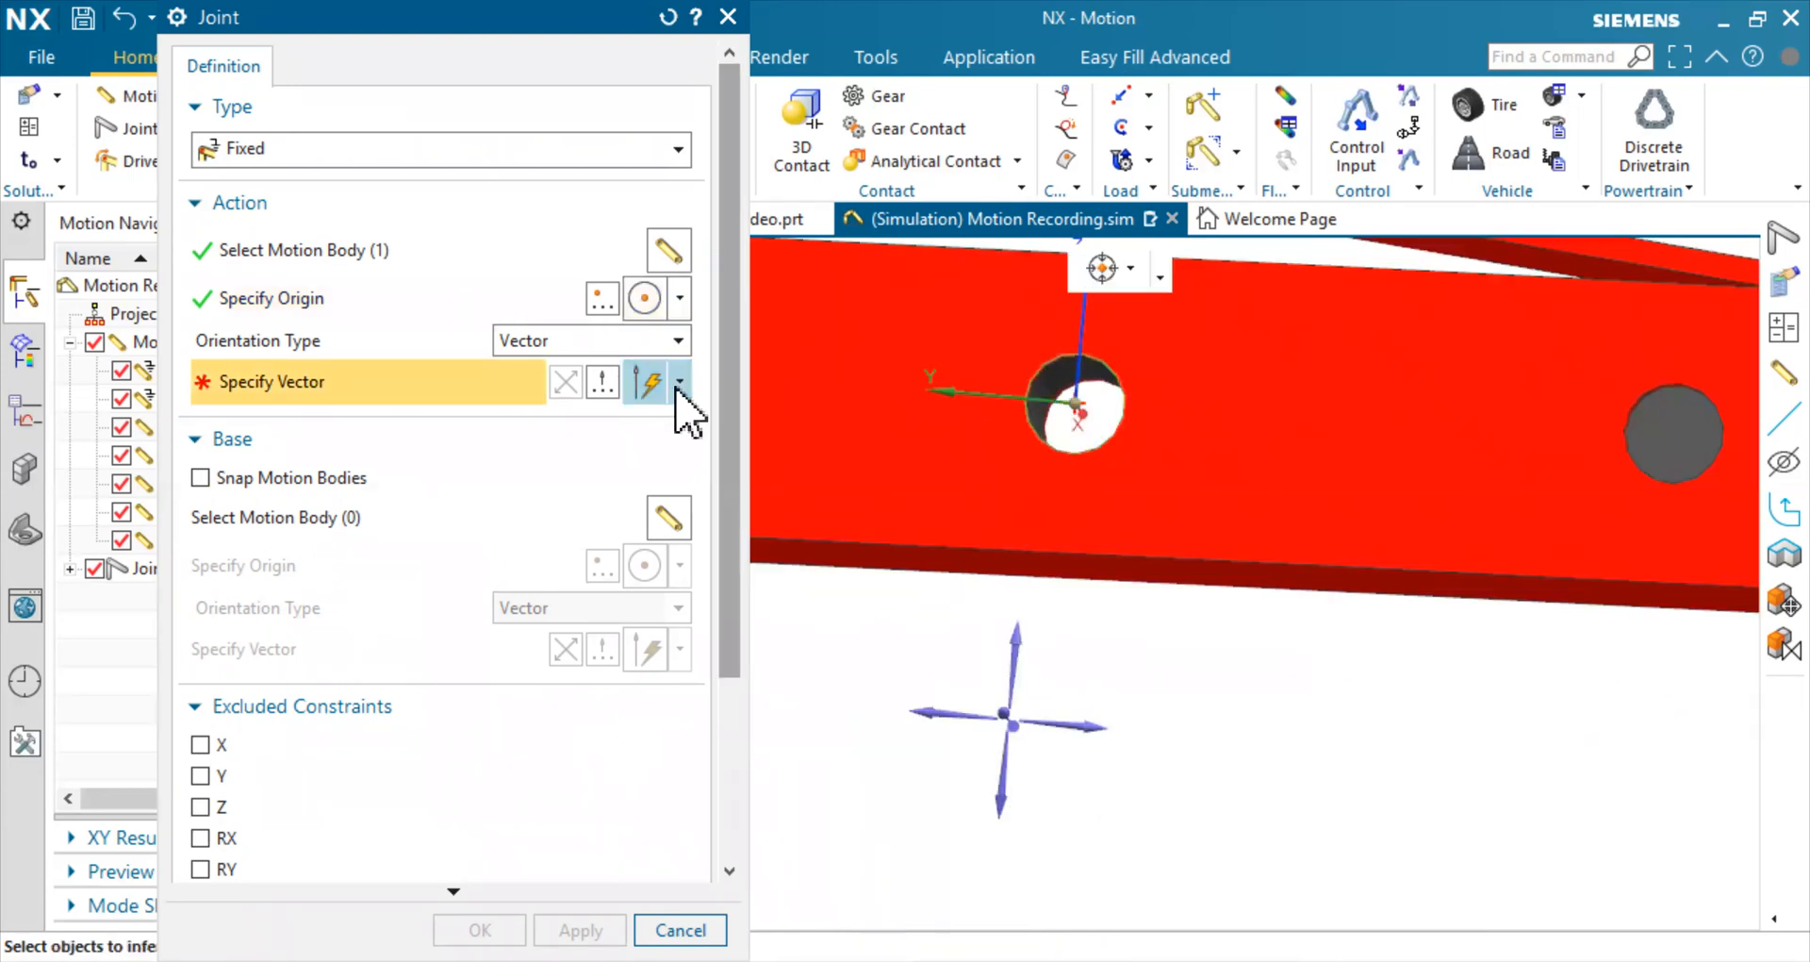
pyautogui.click(679, 381)
pyautogui.click(644, 245)
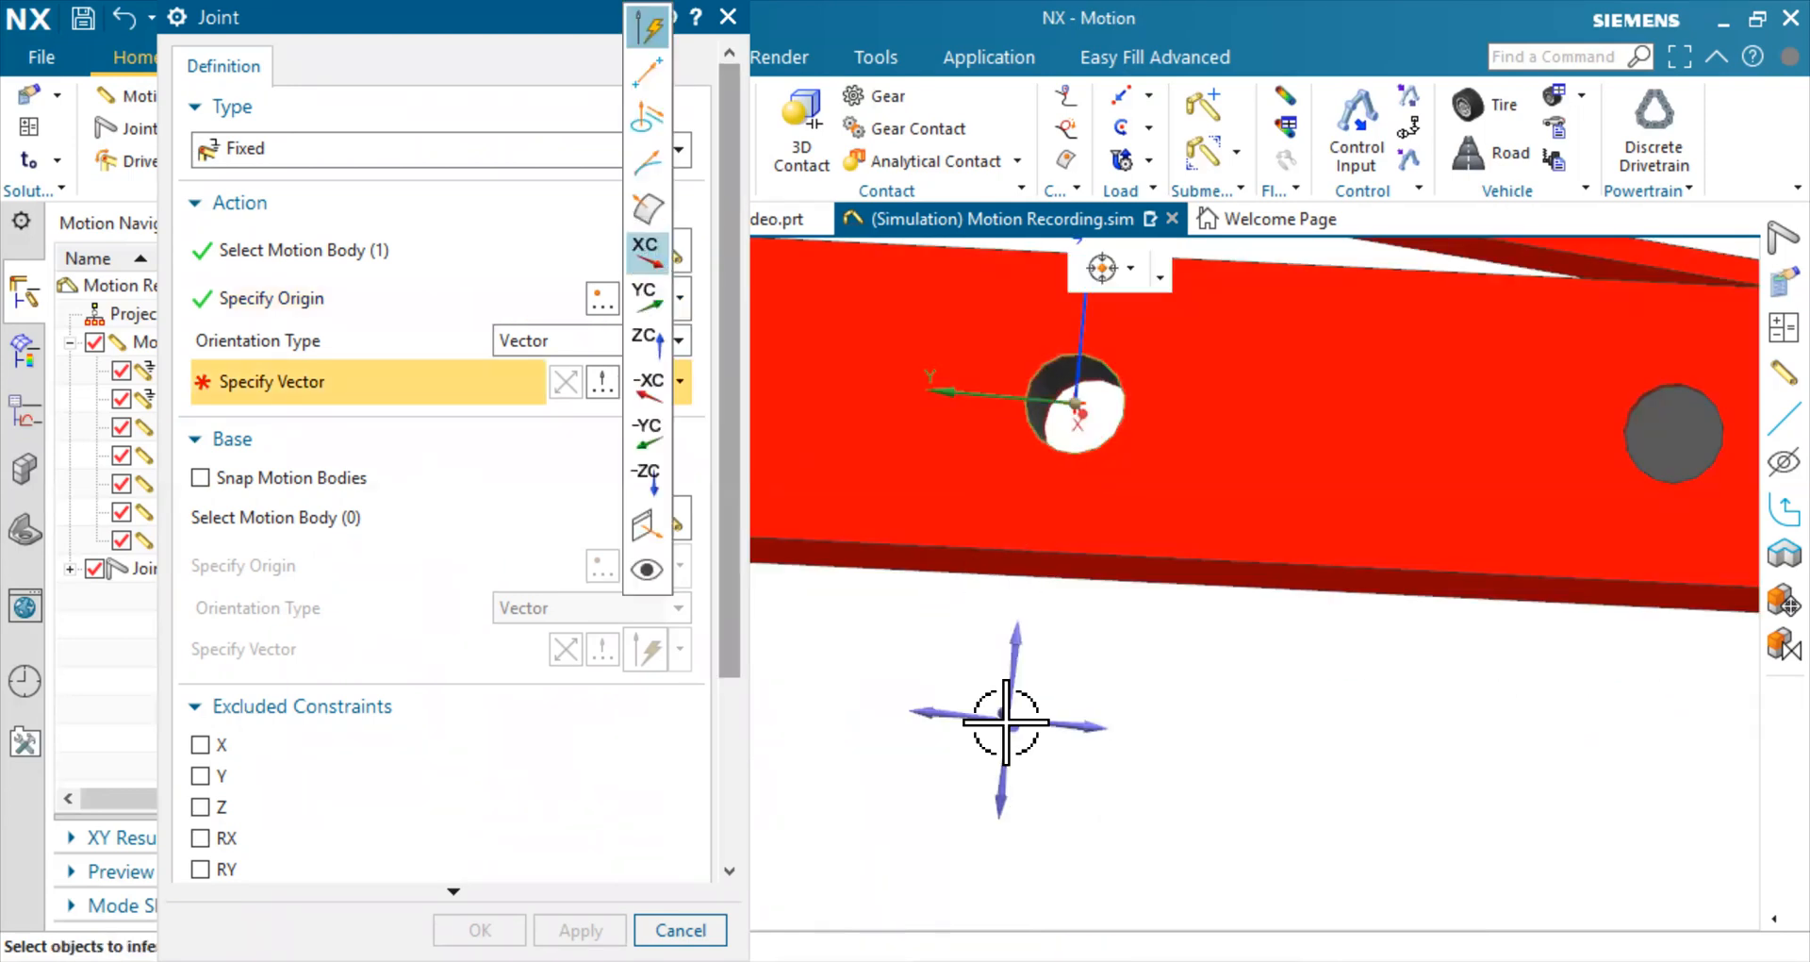
# Enable snapping of motion bodies for the fixed joint and choose the red crane arm case as its base body
pyautogui.moveTo(937, 767)
pyautogui.mouseDown(button='middle')
pyautogui.moveTo(921, 775)
pyautogui.moveTo(946, 760)
pyautogui.mouseUp(button='middle')
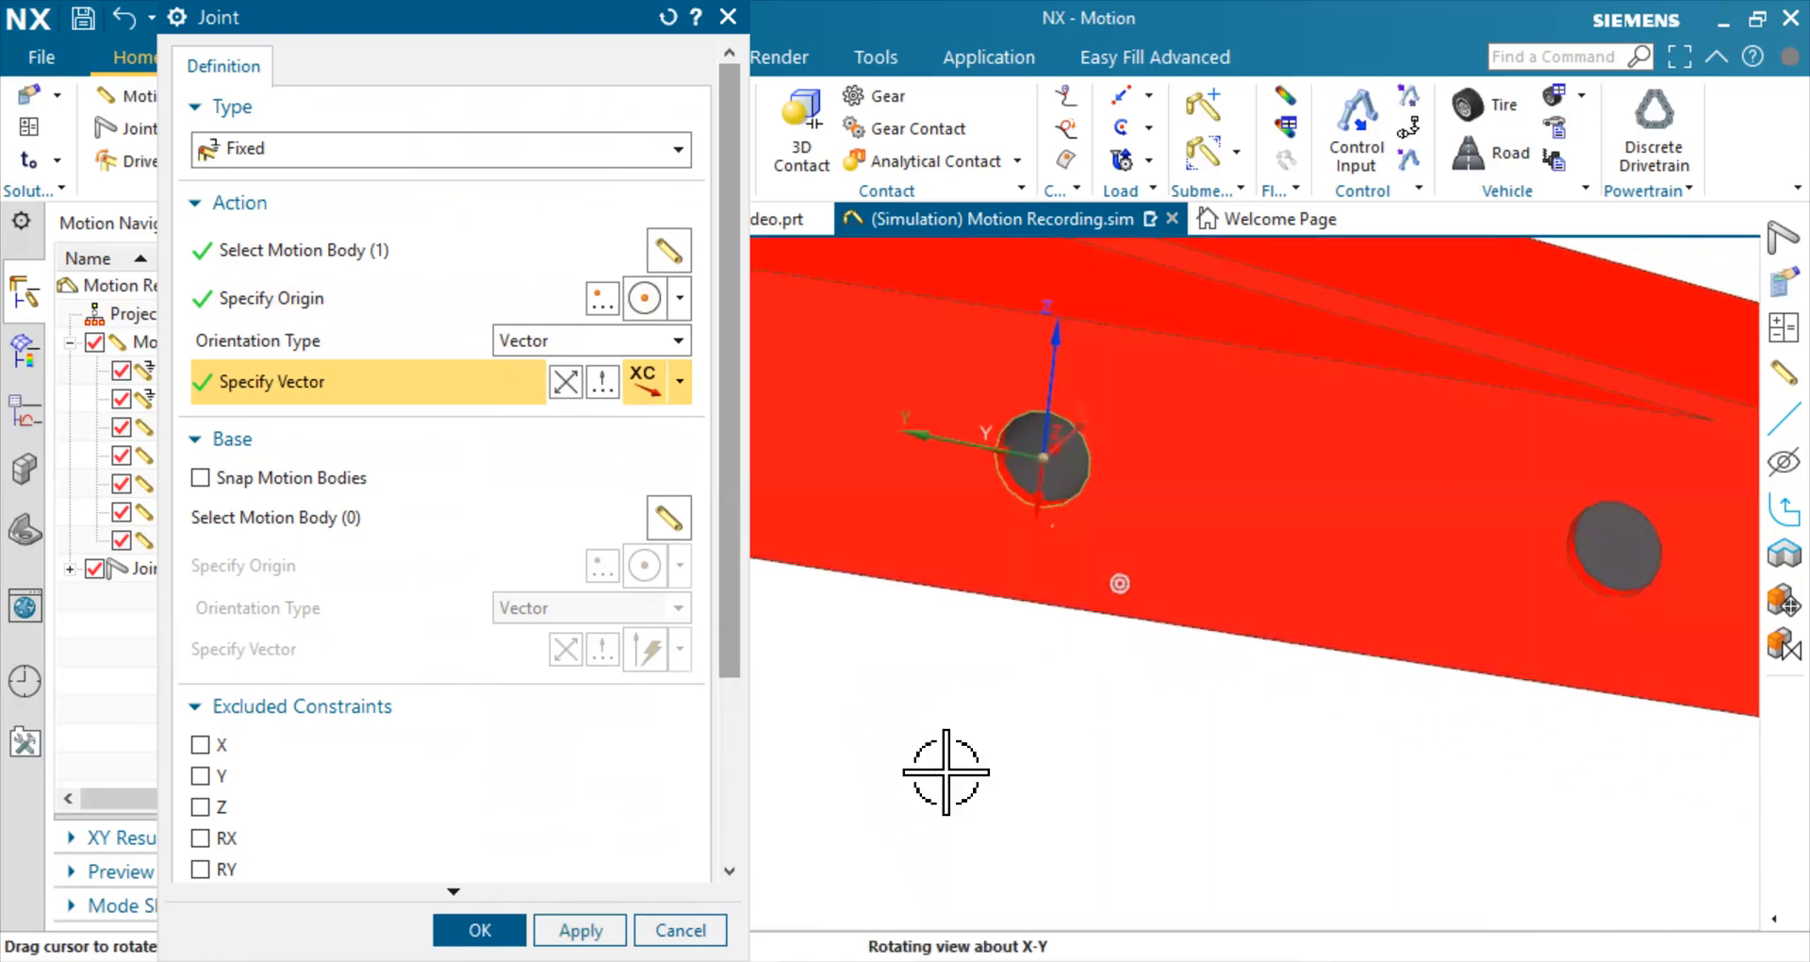
pyautogui.click(308, 484)
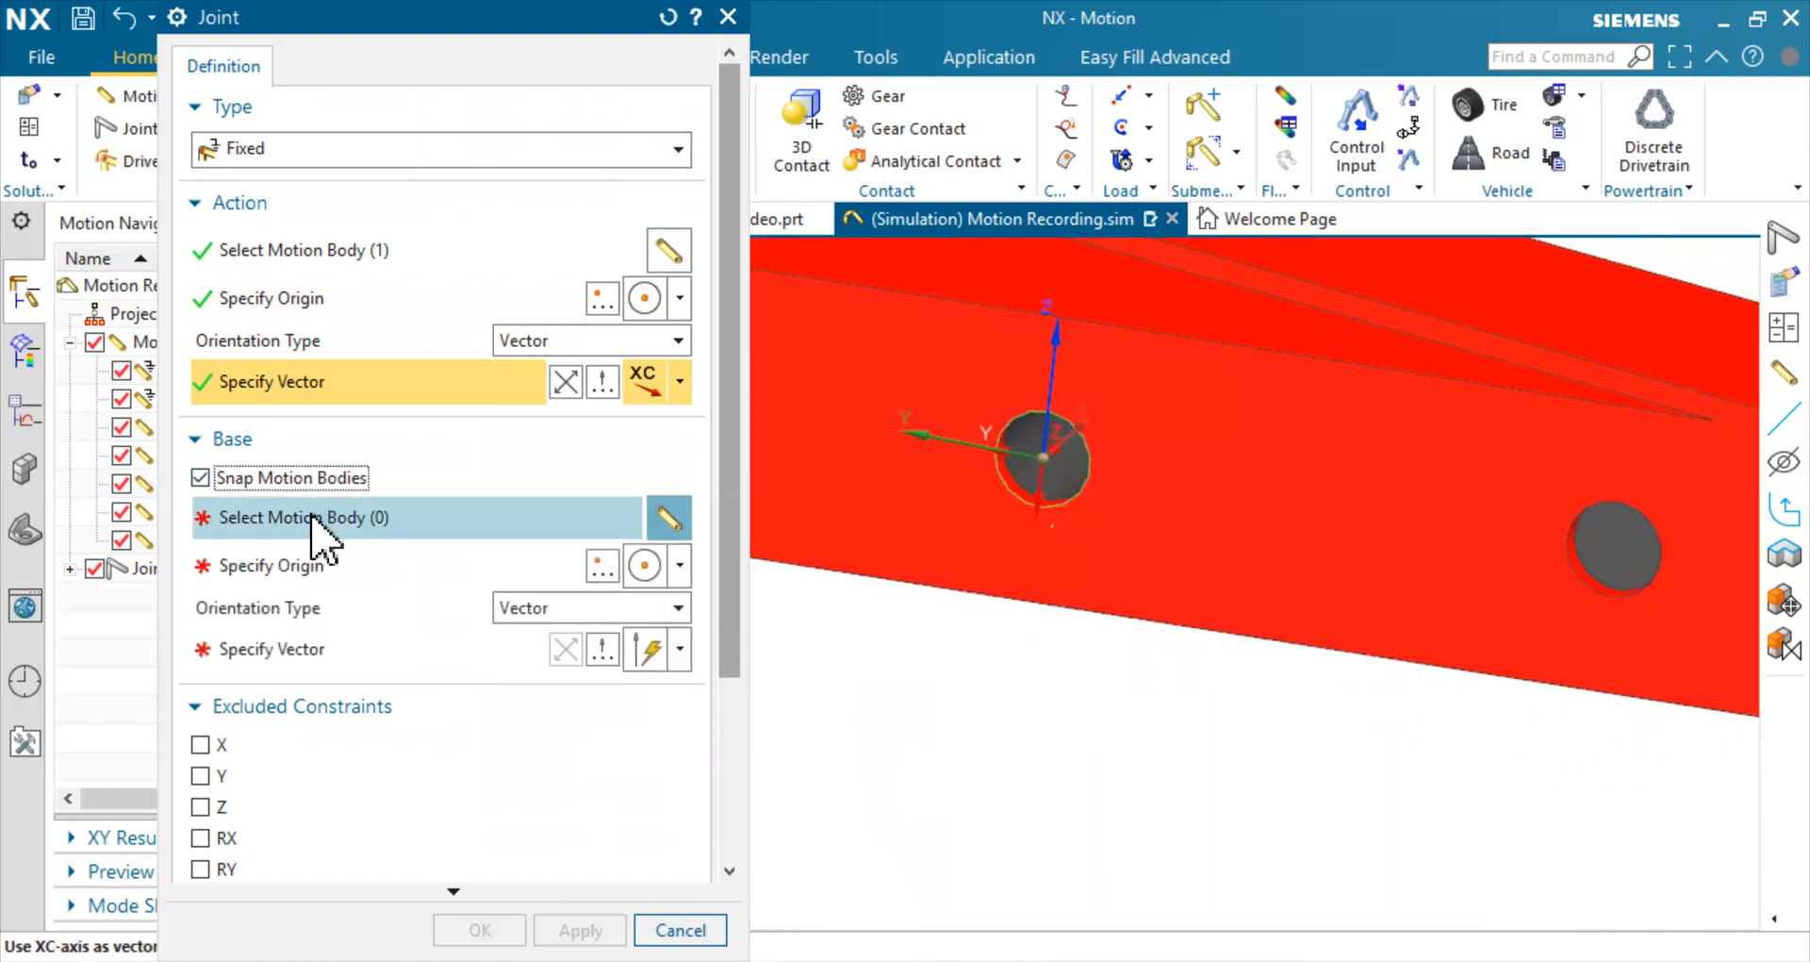
pyautogui.click(312, 517)
pyautogui.scroll(-3, 565, 585)
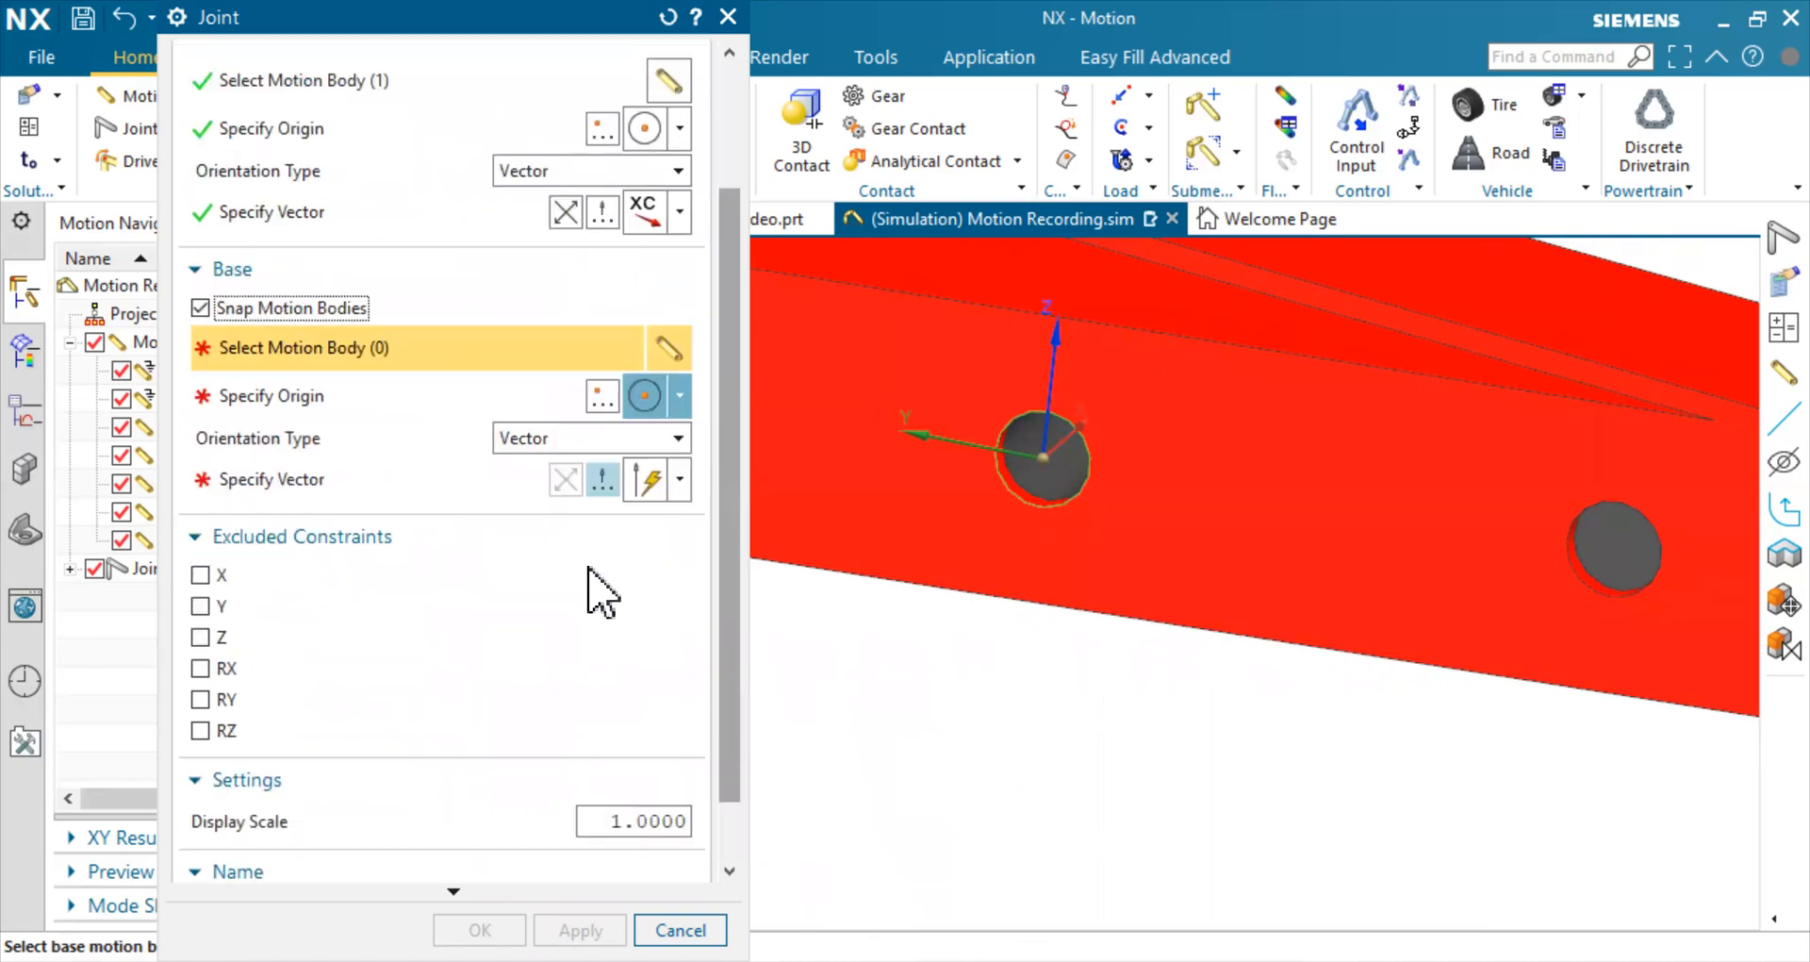
pyautogui.scroll(3, 603, 571)
pyautogui.scroll(5, 1142, 728)
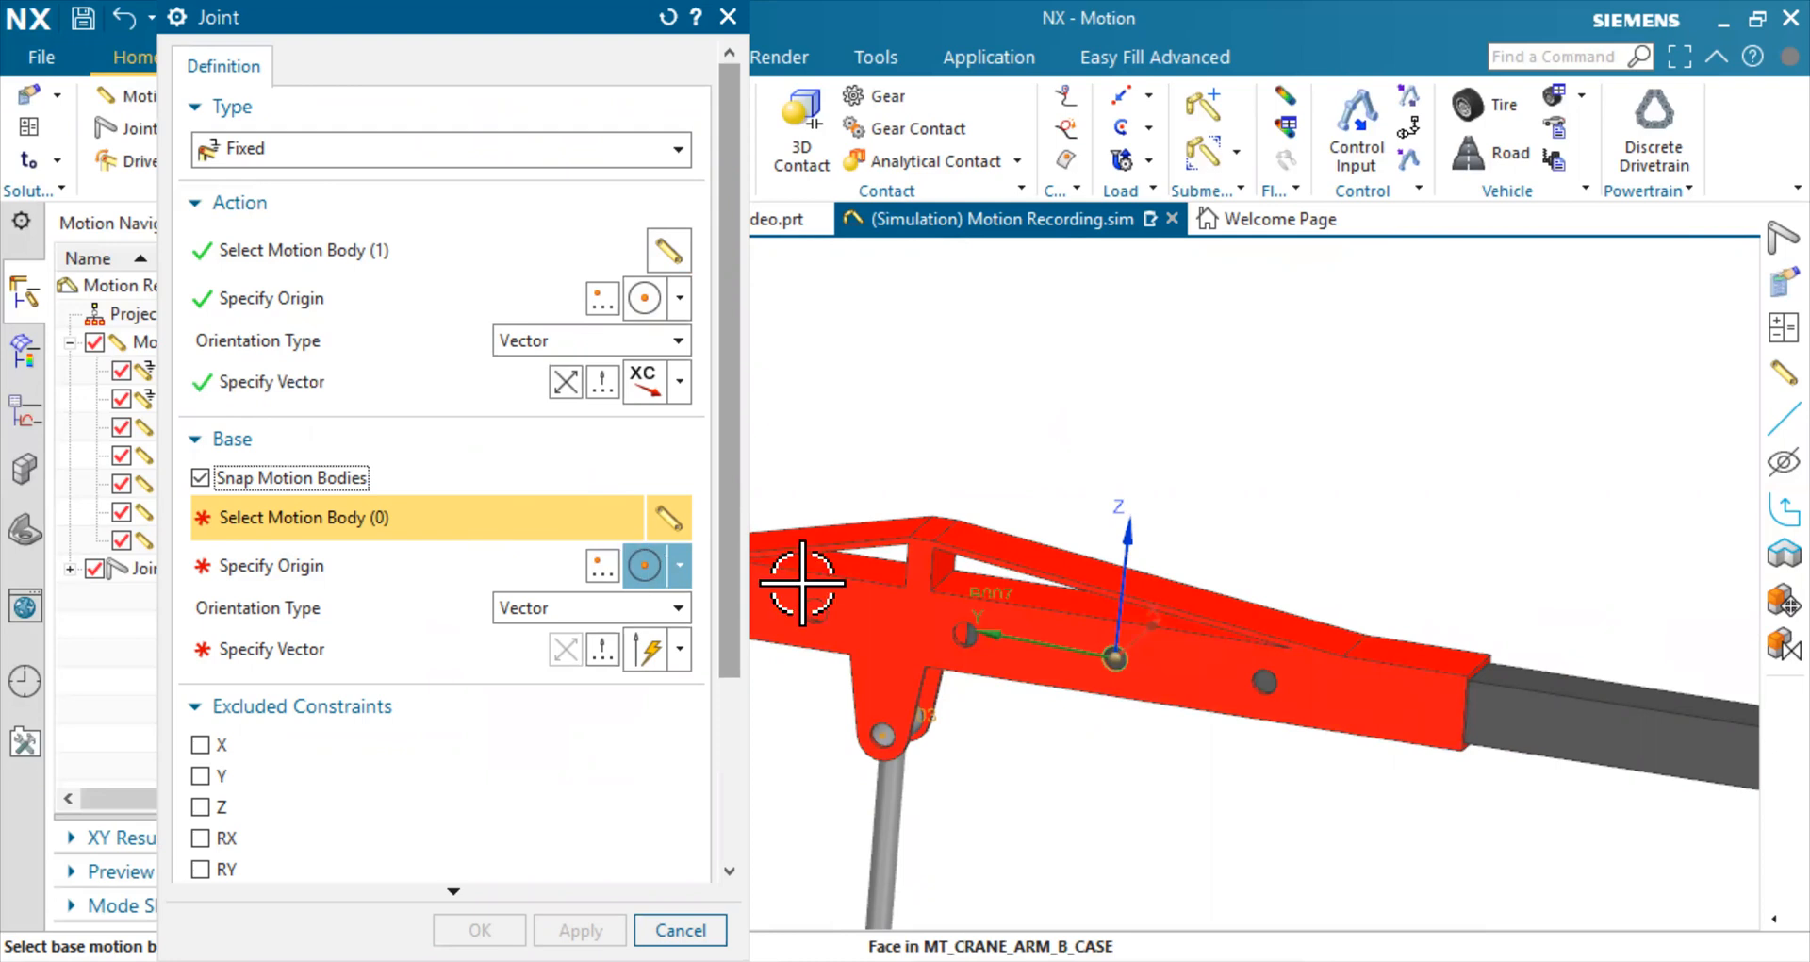
# Set the fixed joint's base origin to the same arm hole centre with the XC vector, and create the joint
pyautogui.click(643, 570)
pyautogui.click(645, 302)
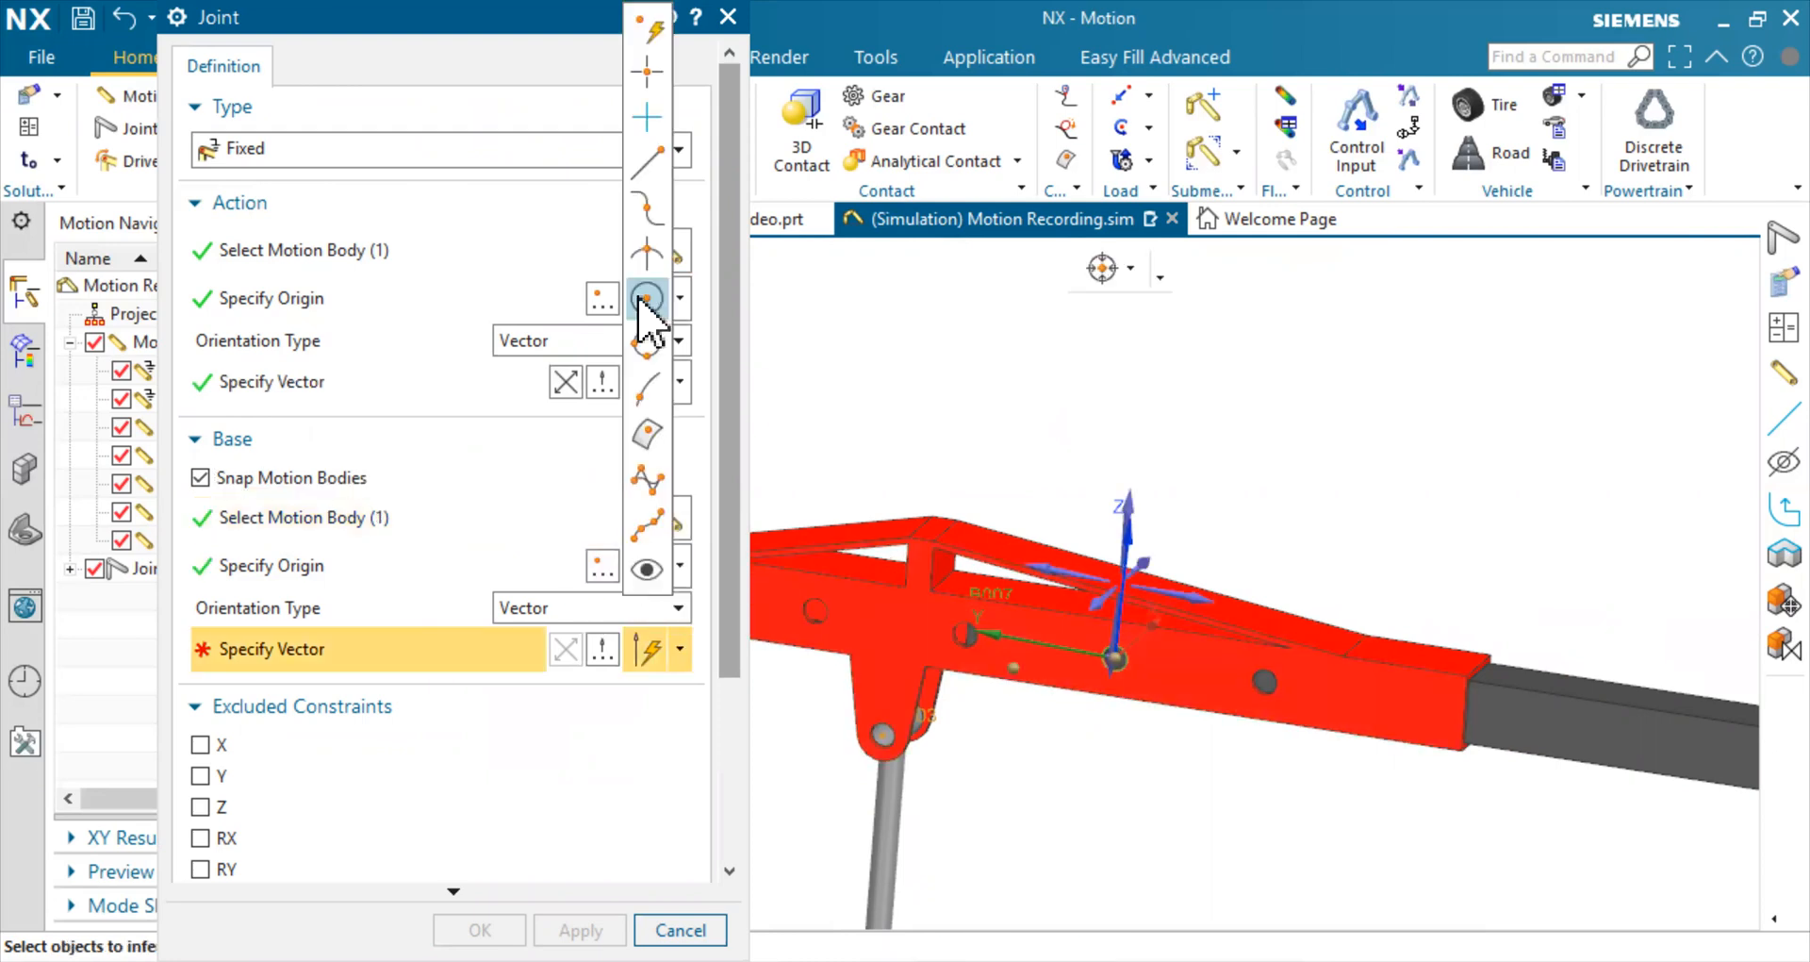
pyautogui.scroll(5, 965, 380)
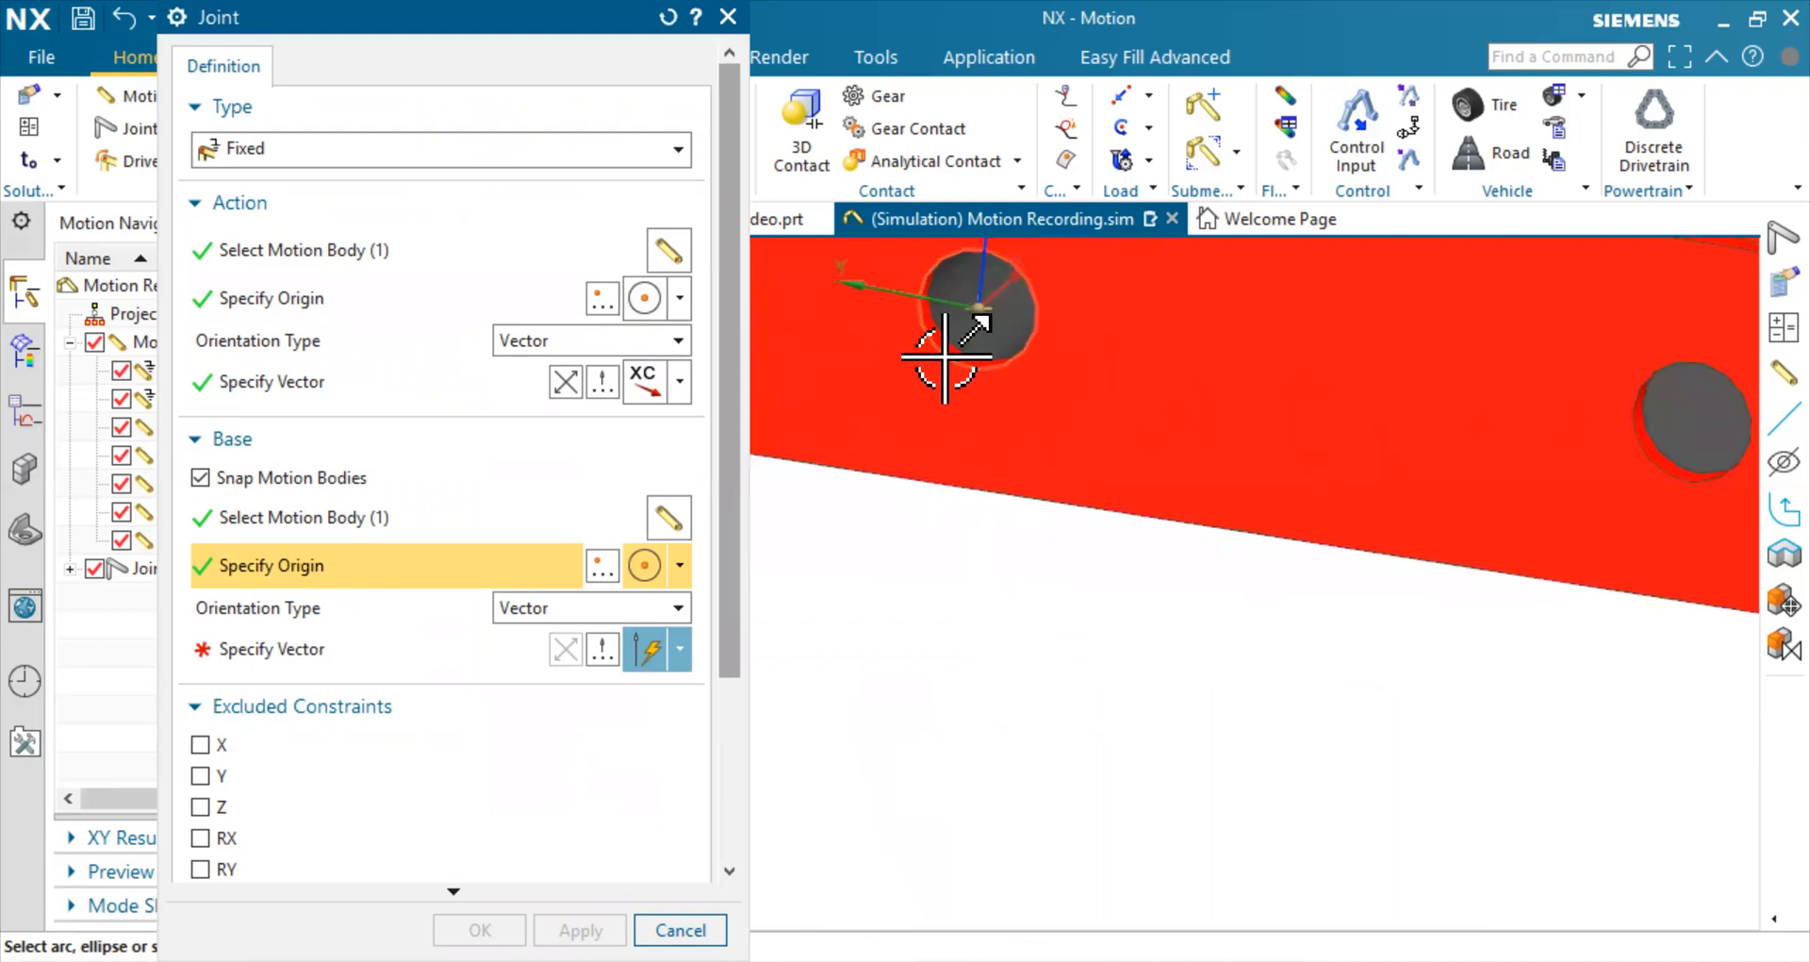
pyautogui.click(946, 359)
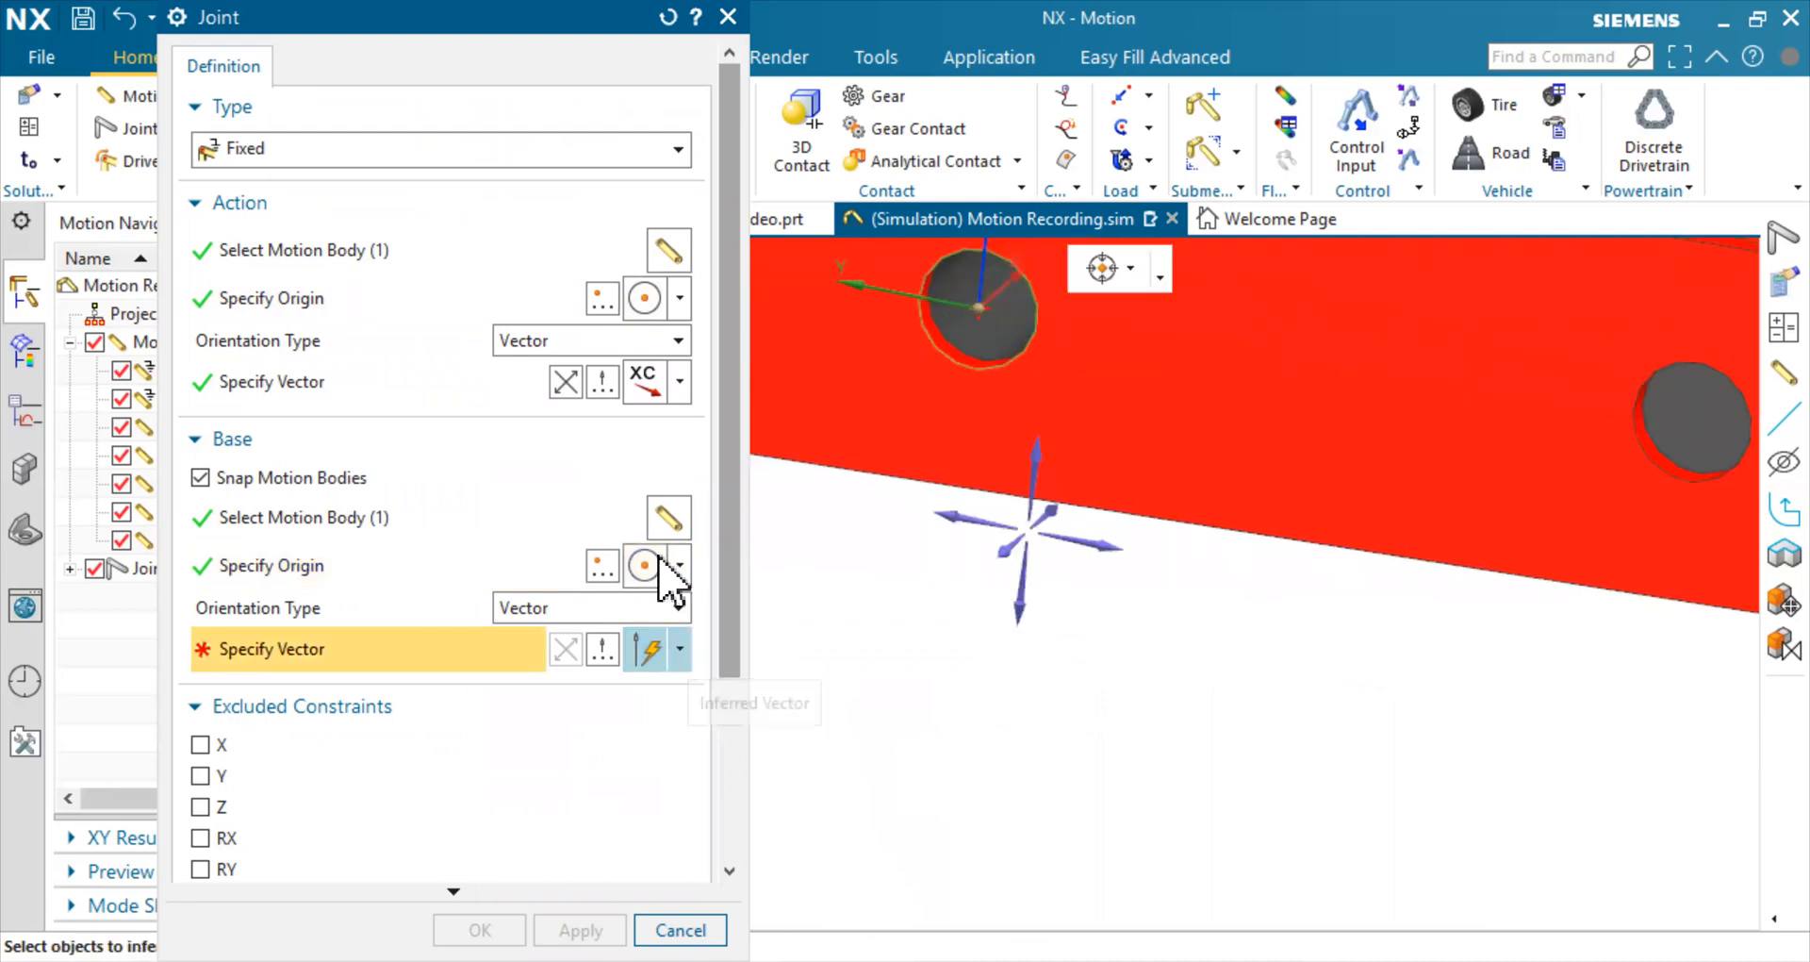
pyautogui.click(628, 276)
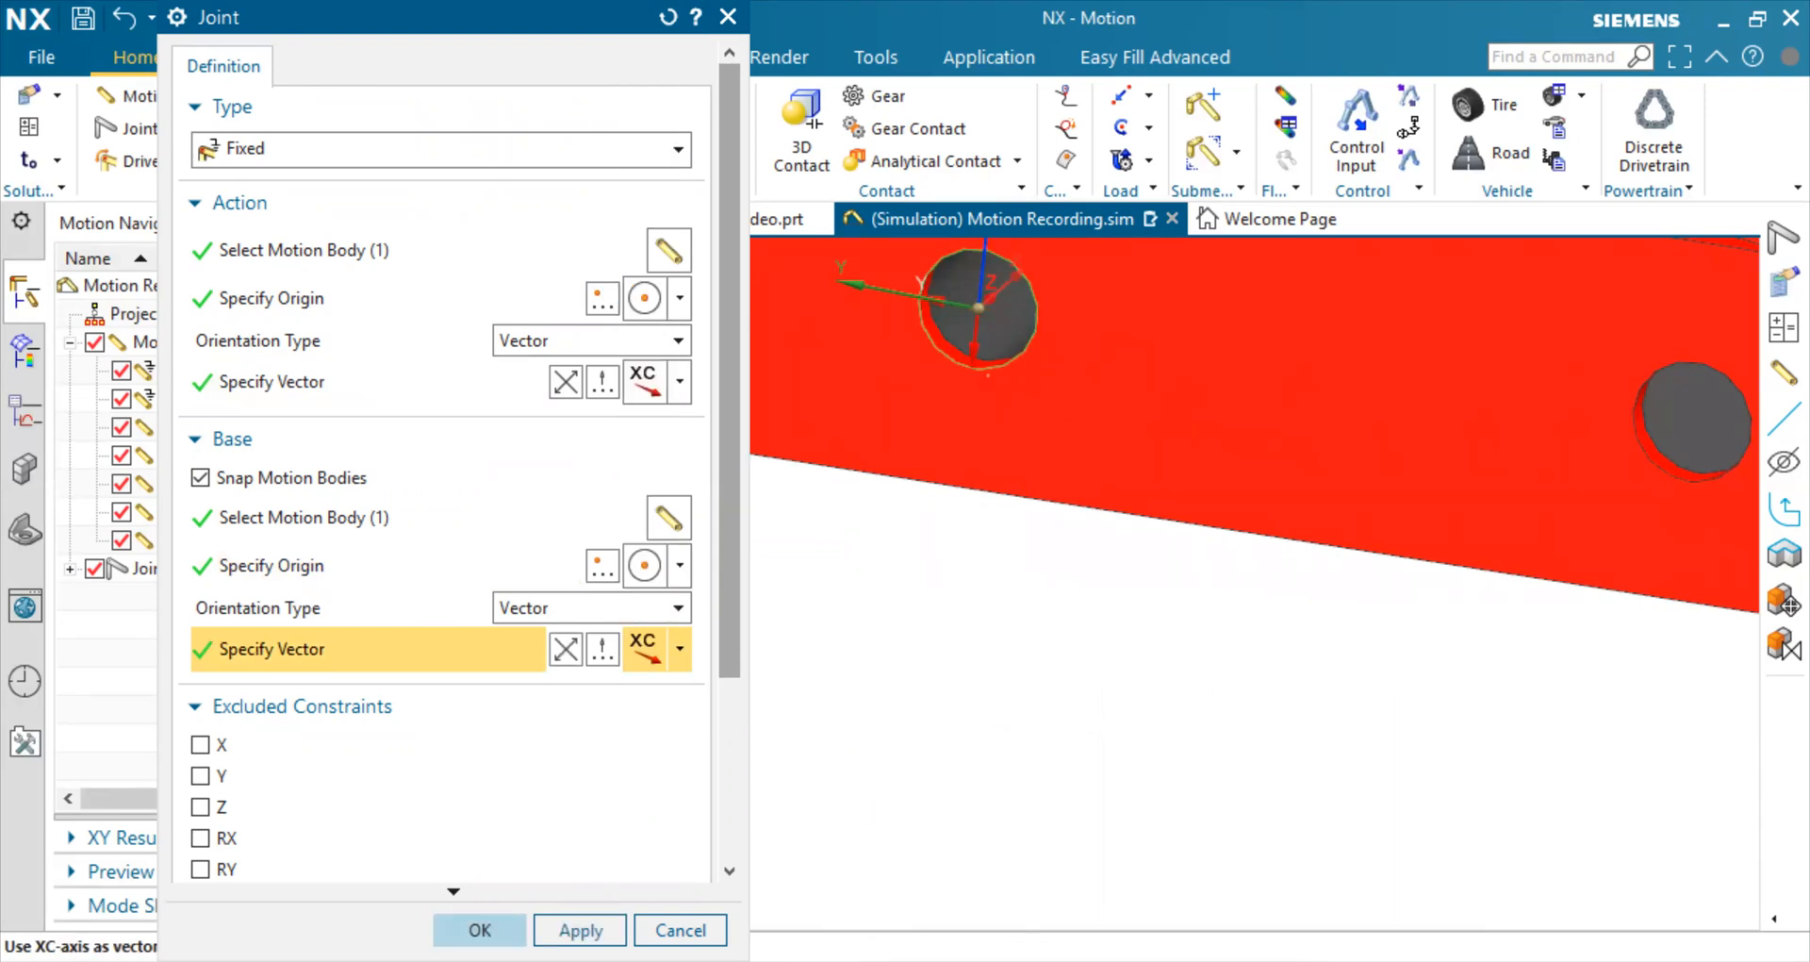
pyautogui.click(480, 930)
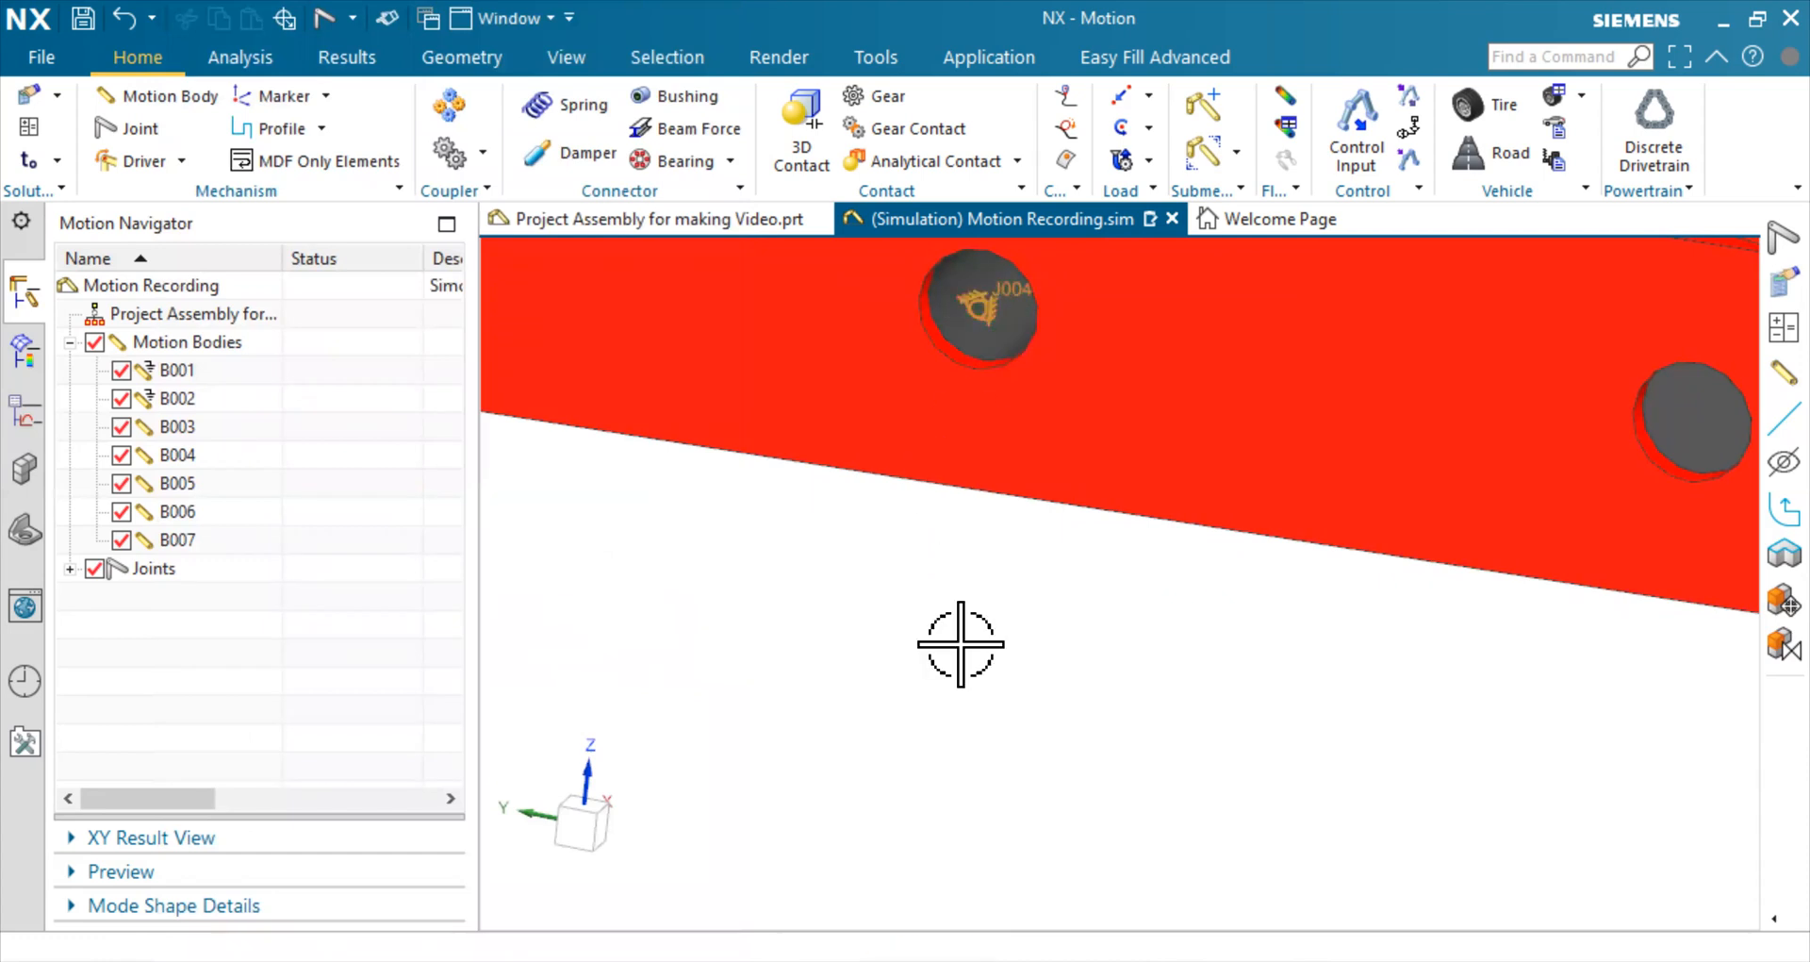
pyautogui.scroll(-3, 1037, 789)
pyautogui.scroll(-1, 943, 756)
pyautogui.scroll(-2, 840, 756)
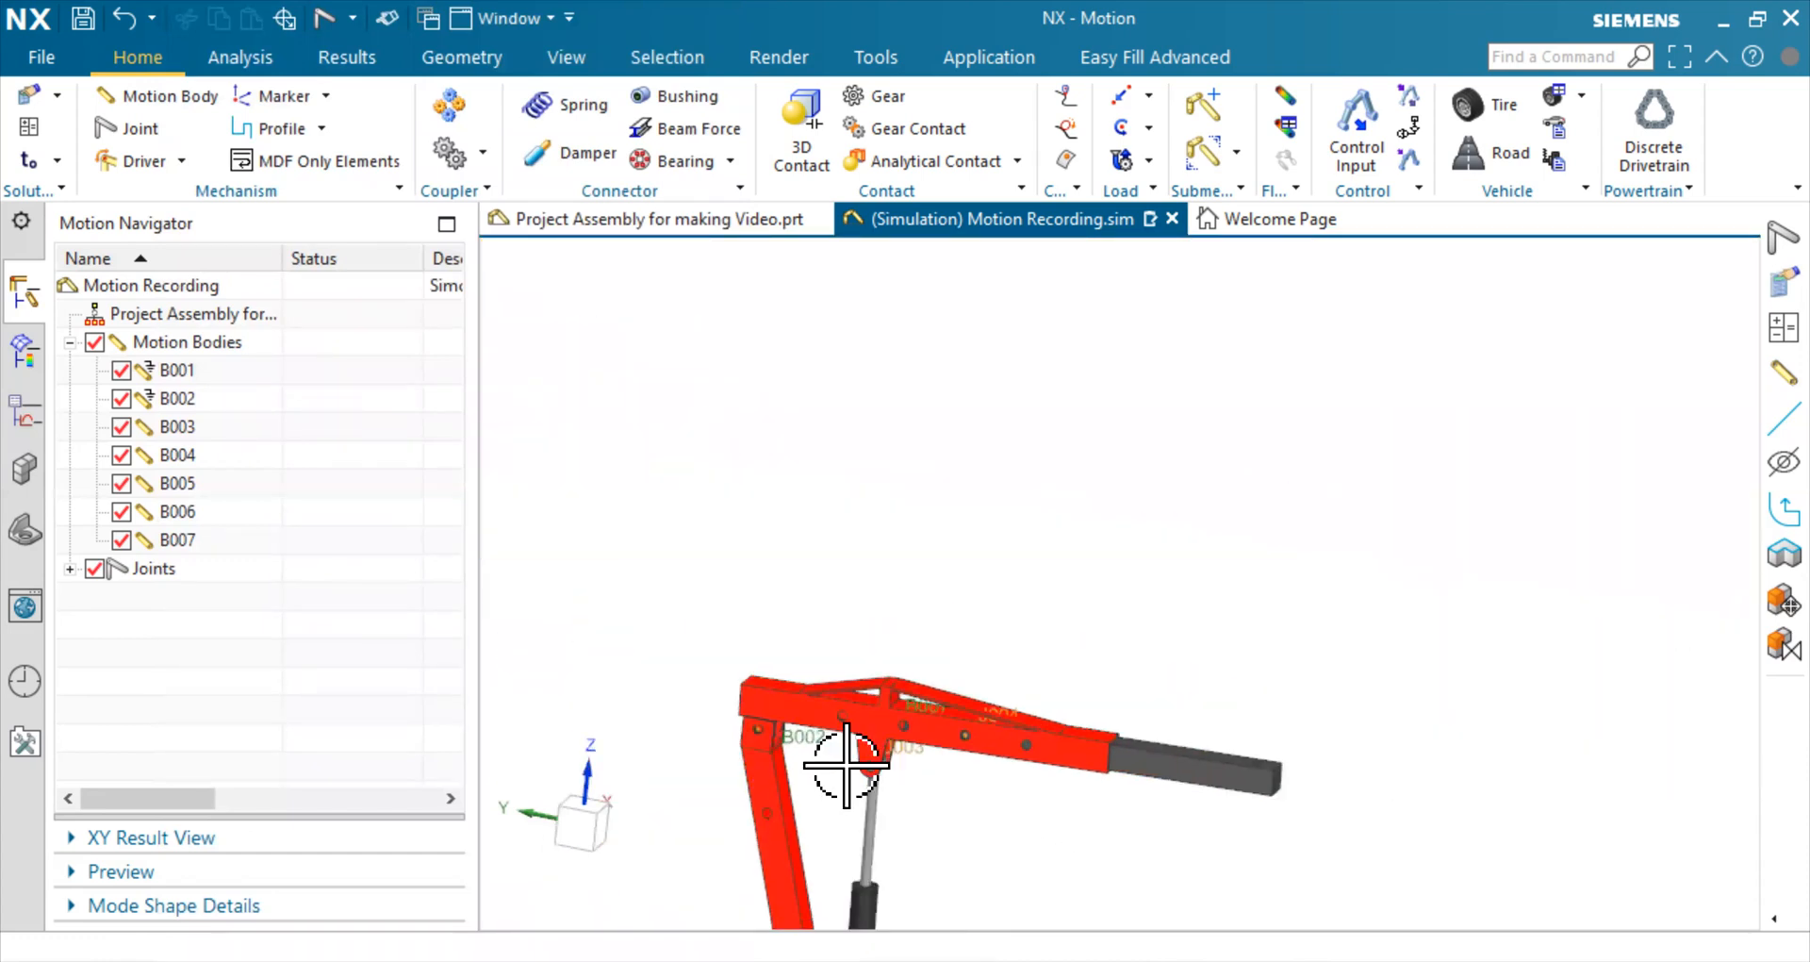
pyautogui.scroll(-2, 782, 613)
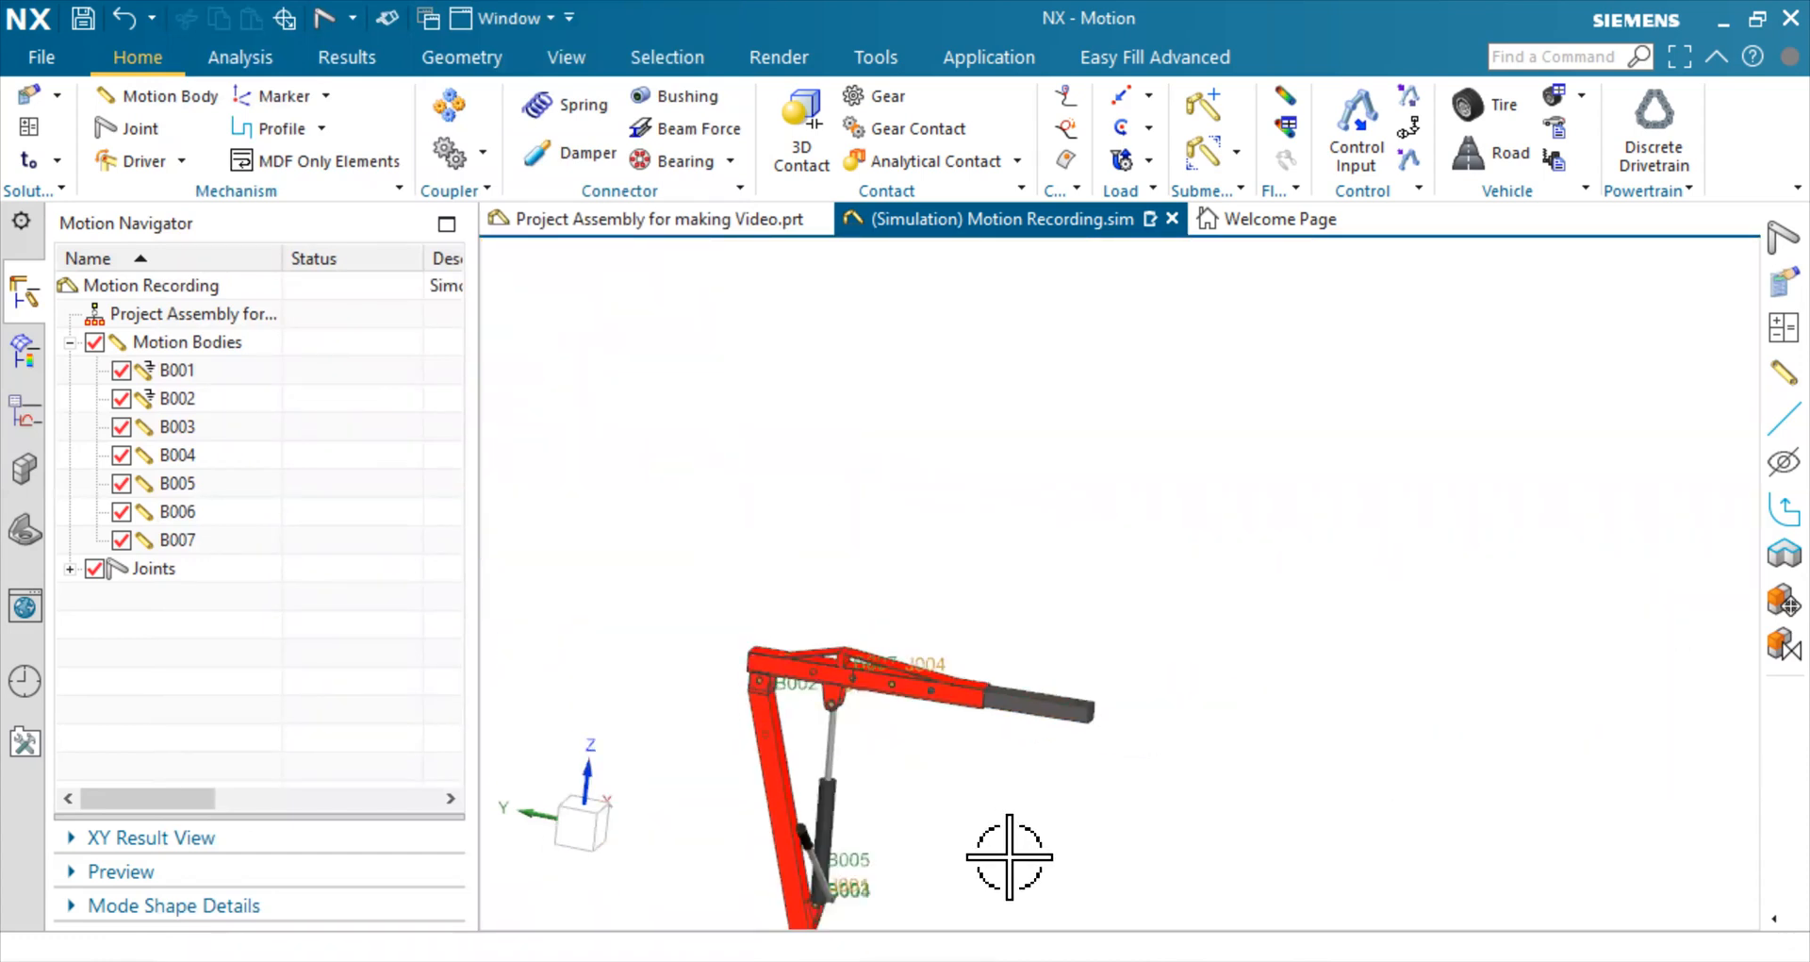
# Examine the whole crane assembly and its joint positions from several angles
pyautogui.scroll(-1, 980, 830)
pyautogui.scroll(-2, 783, 547)
pyautogui.scroll(-1, 828, 650)
pyautogui.scroll(5, 839, 736)
pyautogui.scroll(2, 835, 576)
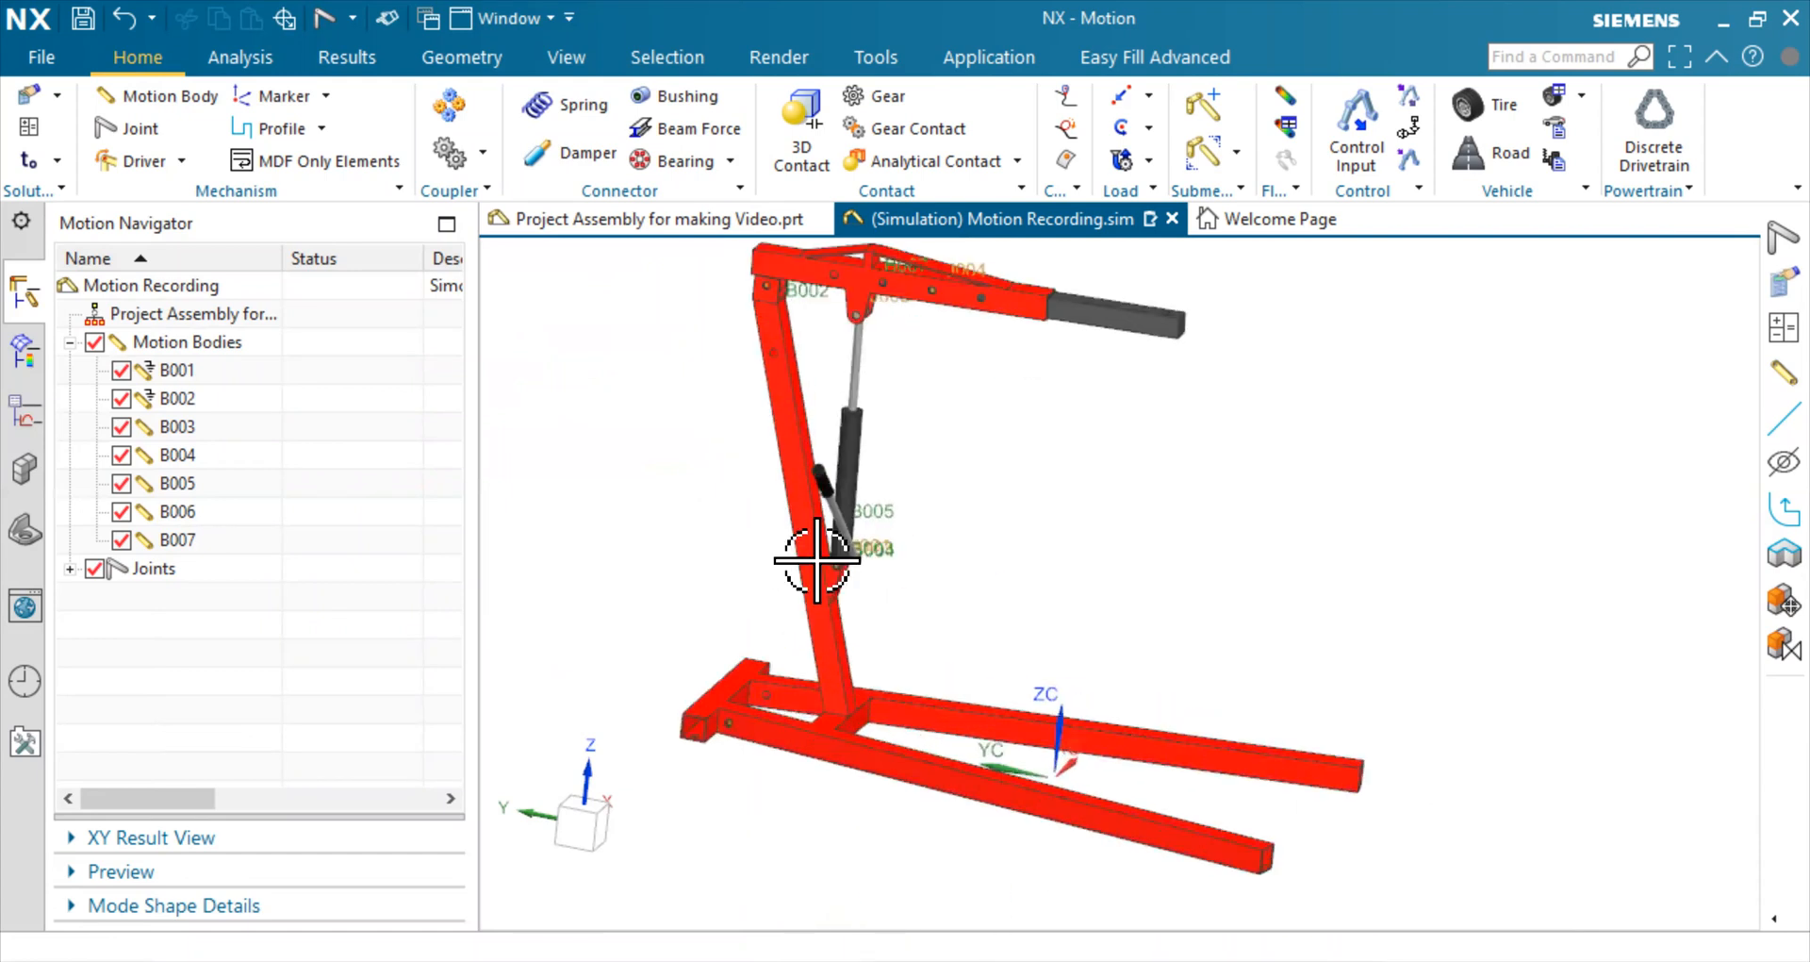
pyautogui.scroll(2, 810, 557)
pyautogui.moveTo(1129, 596); pyautogui.dragTo(1072, 590, button='middle')
pyautogui.scroll(-4, 1056, 613)
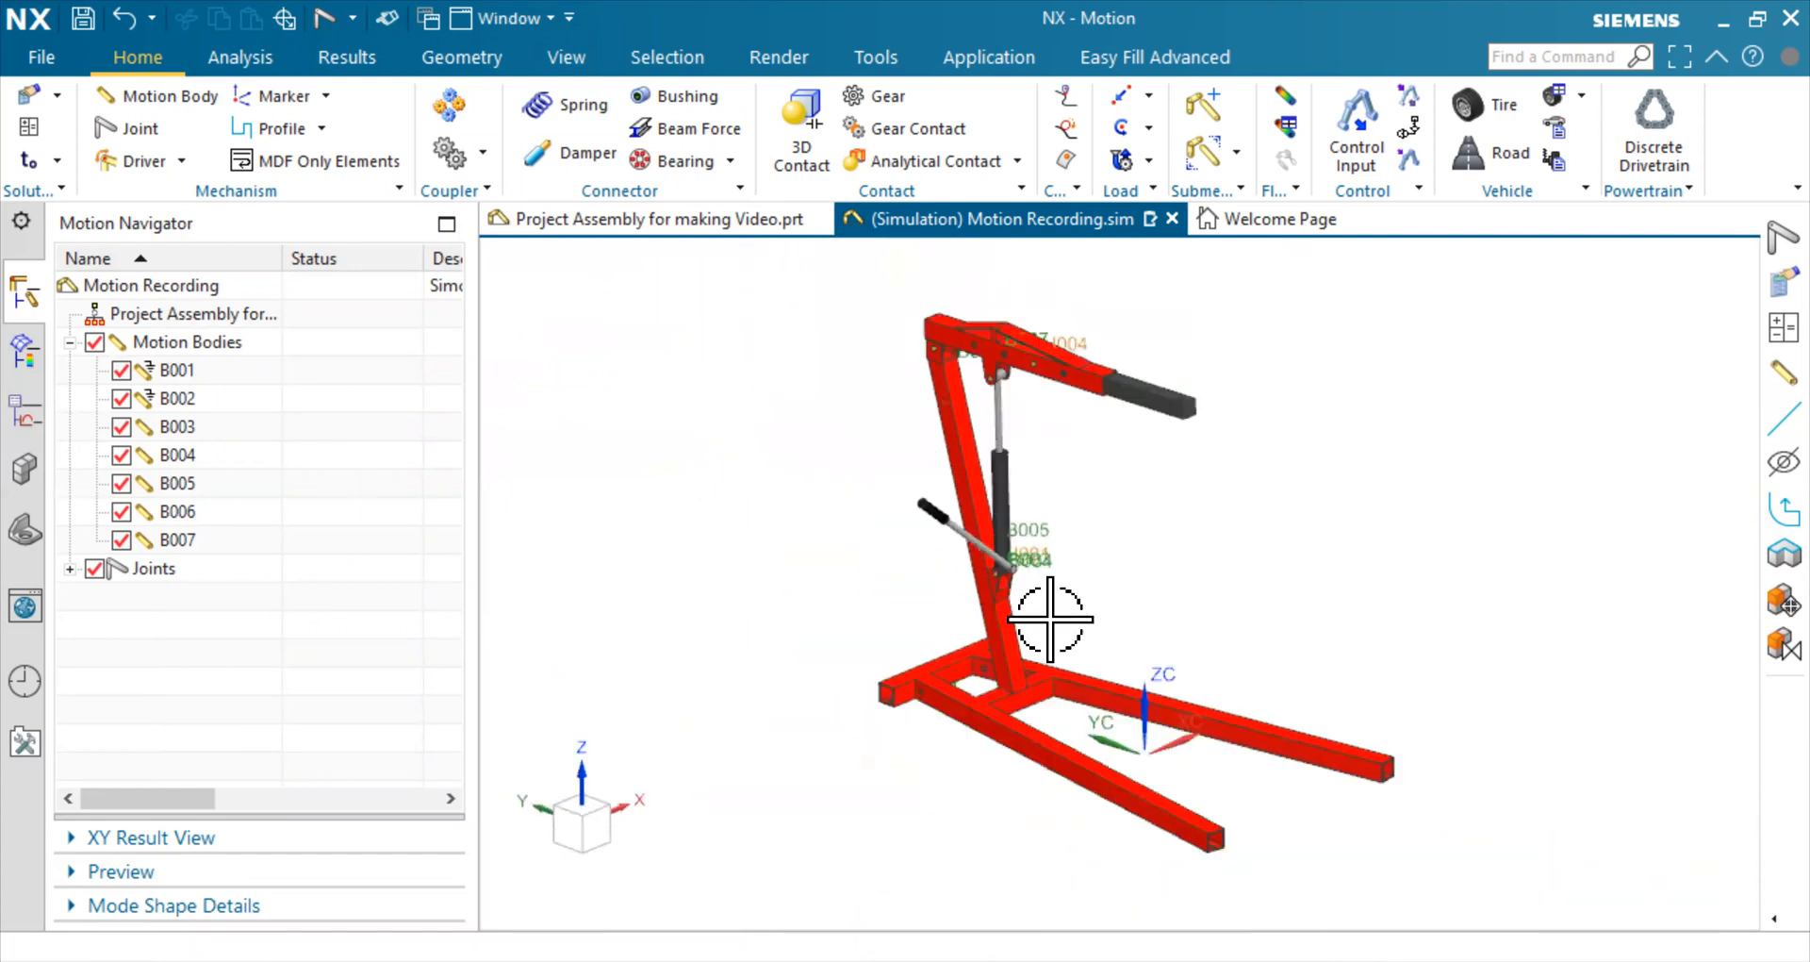
pyautogui.scroll(2, 835, 481)
pyautogui.moveTo(844, 529); pyautogui.dragTo(877, 513, button='middle')
# Start a revolute joint with the crank arm of the hydraulic cylinder as its action motion body
pyautogui.click(151, 120)
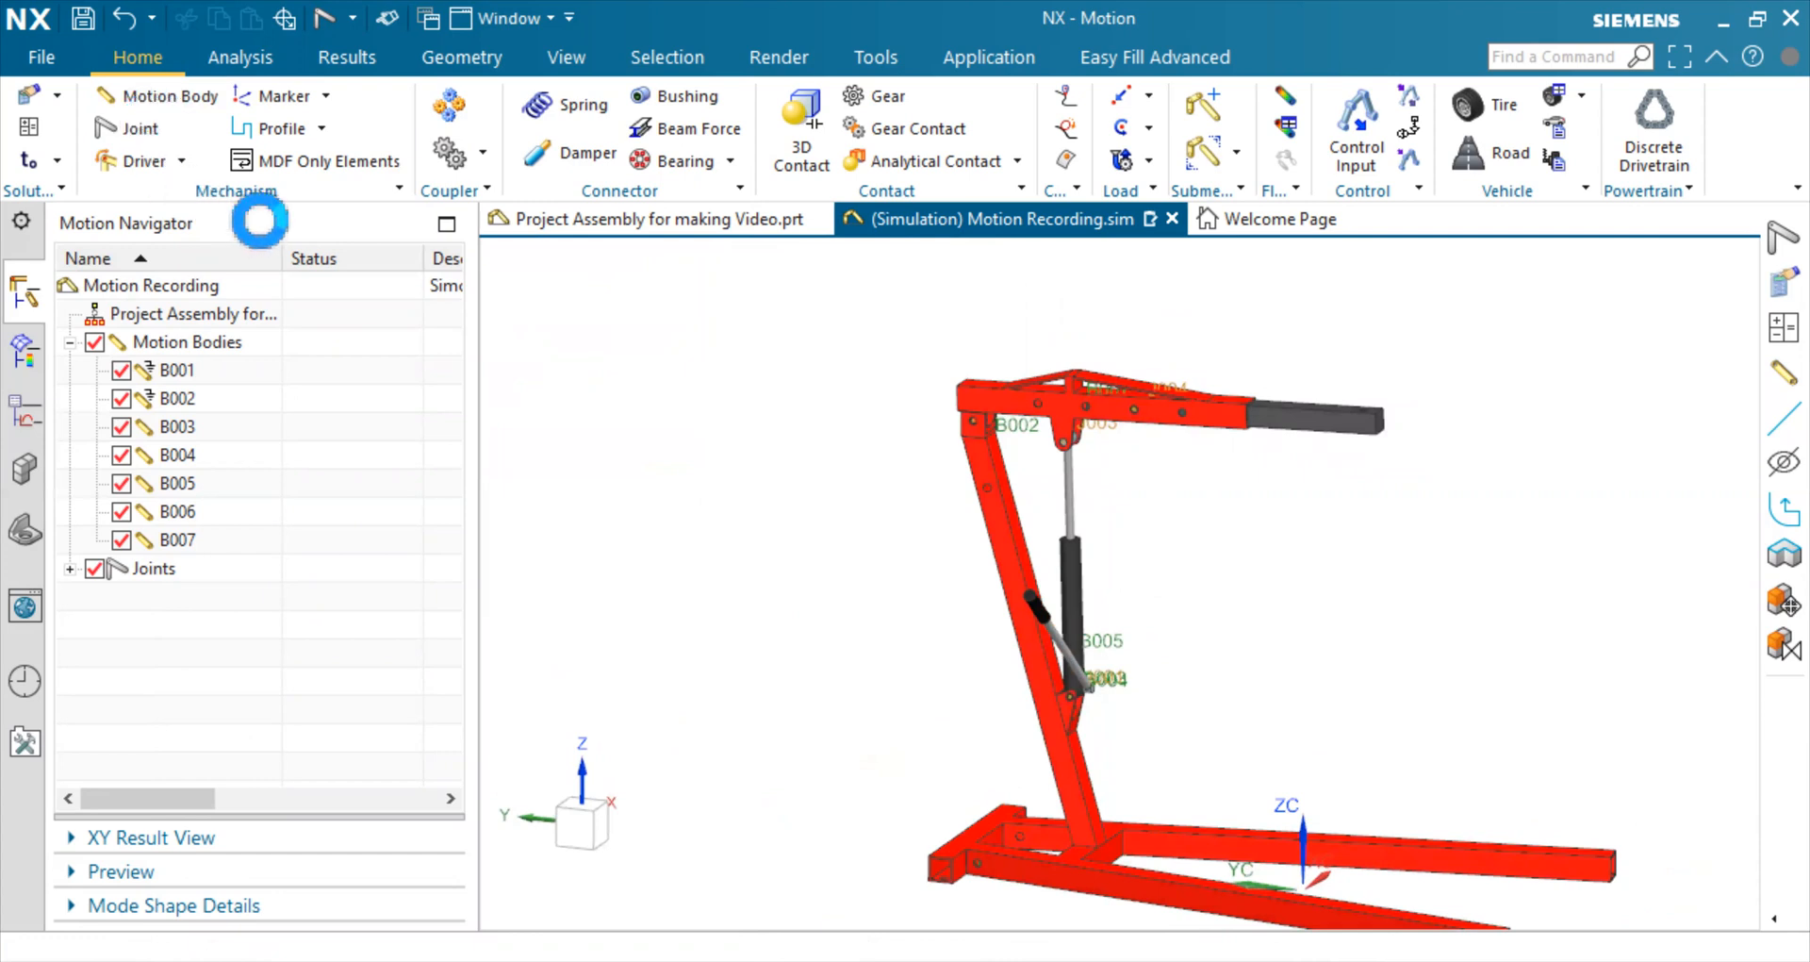
pyautogui.click(443, 149)
pyautogui.click(391, 183)
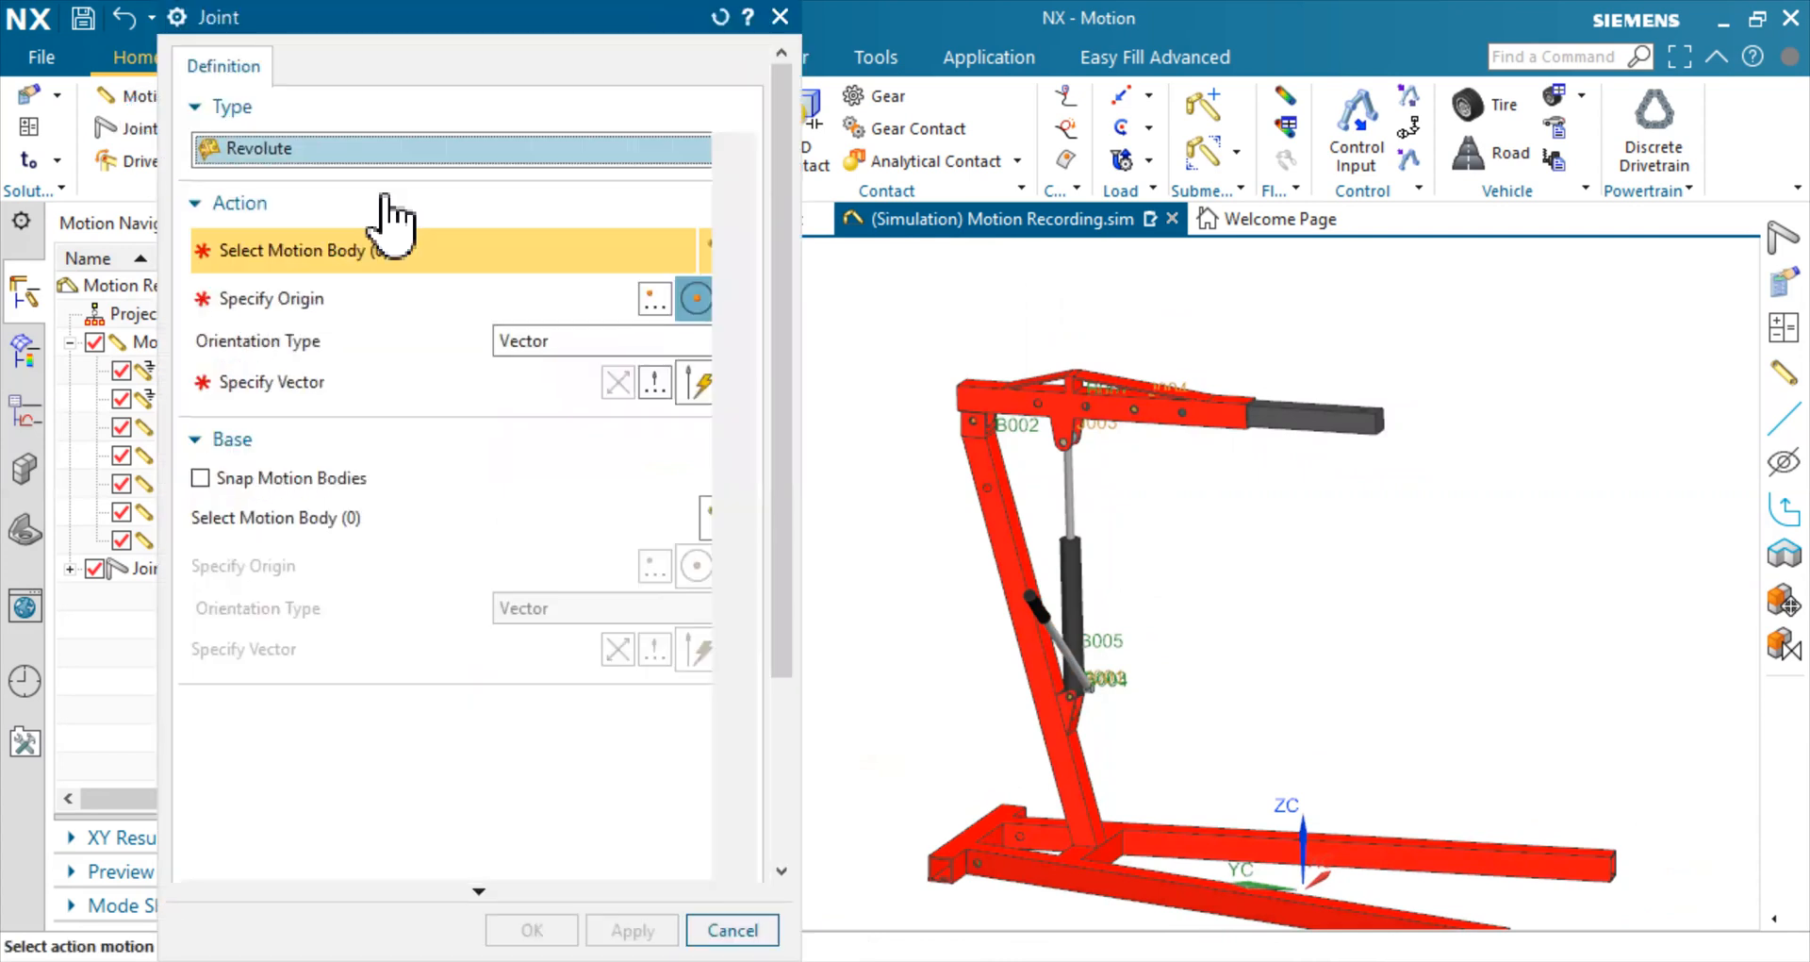
pyautogui.scroll(5, 1090, 679)
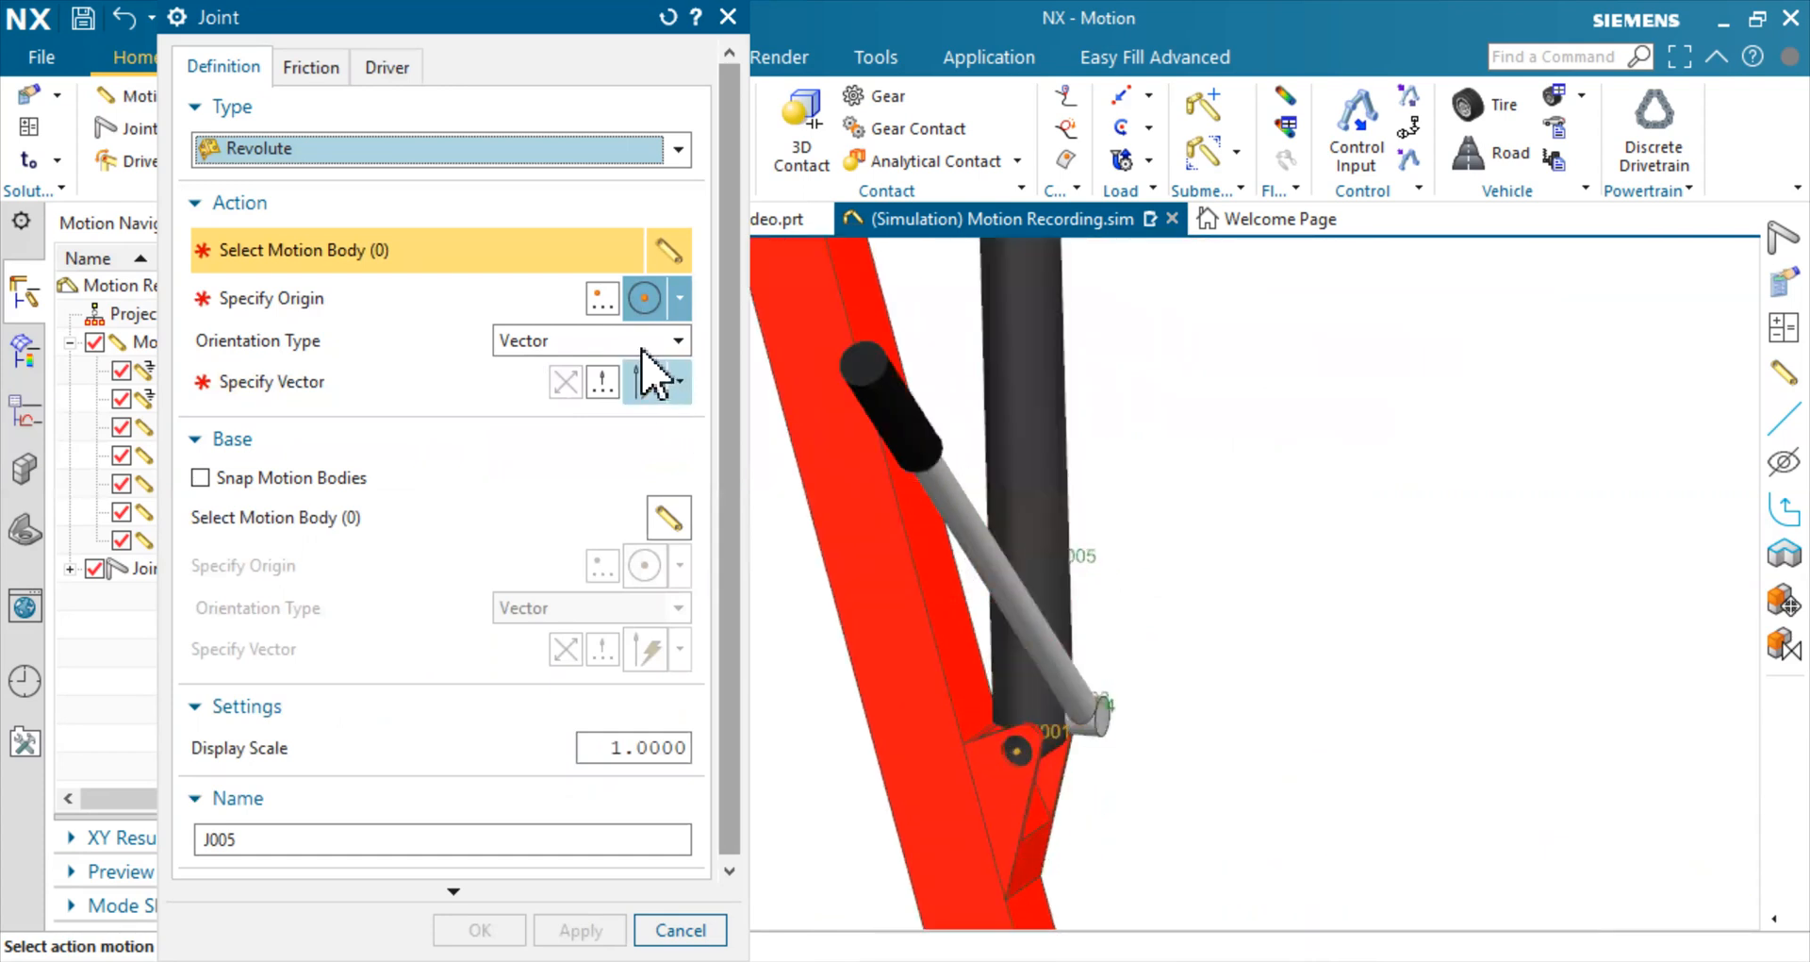
pyautogui.click(963, 518)
# Place the revolute joint's action origin at the arc centre of the crank arm's round end face, oriented along YC
pyautogui.click(679, 298)
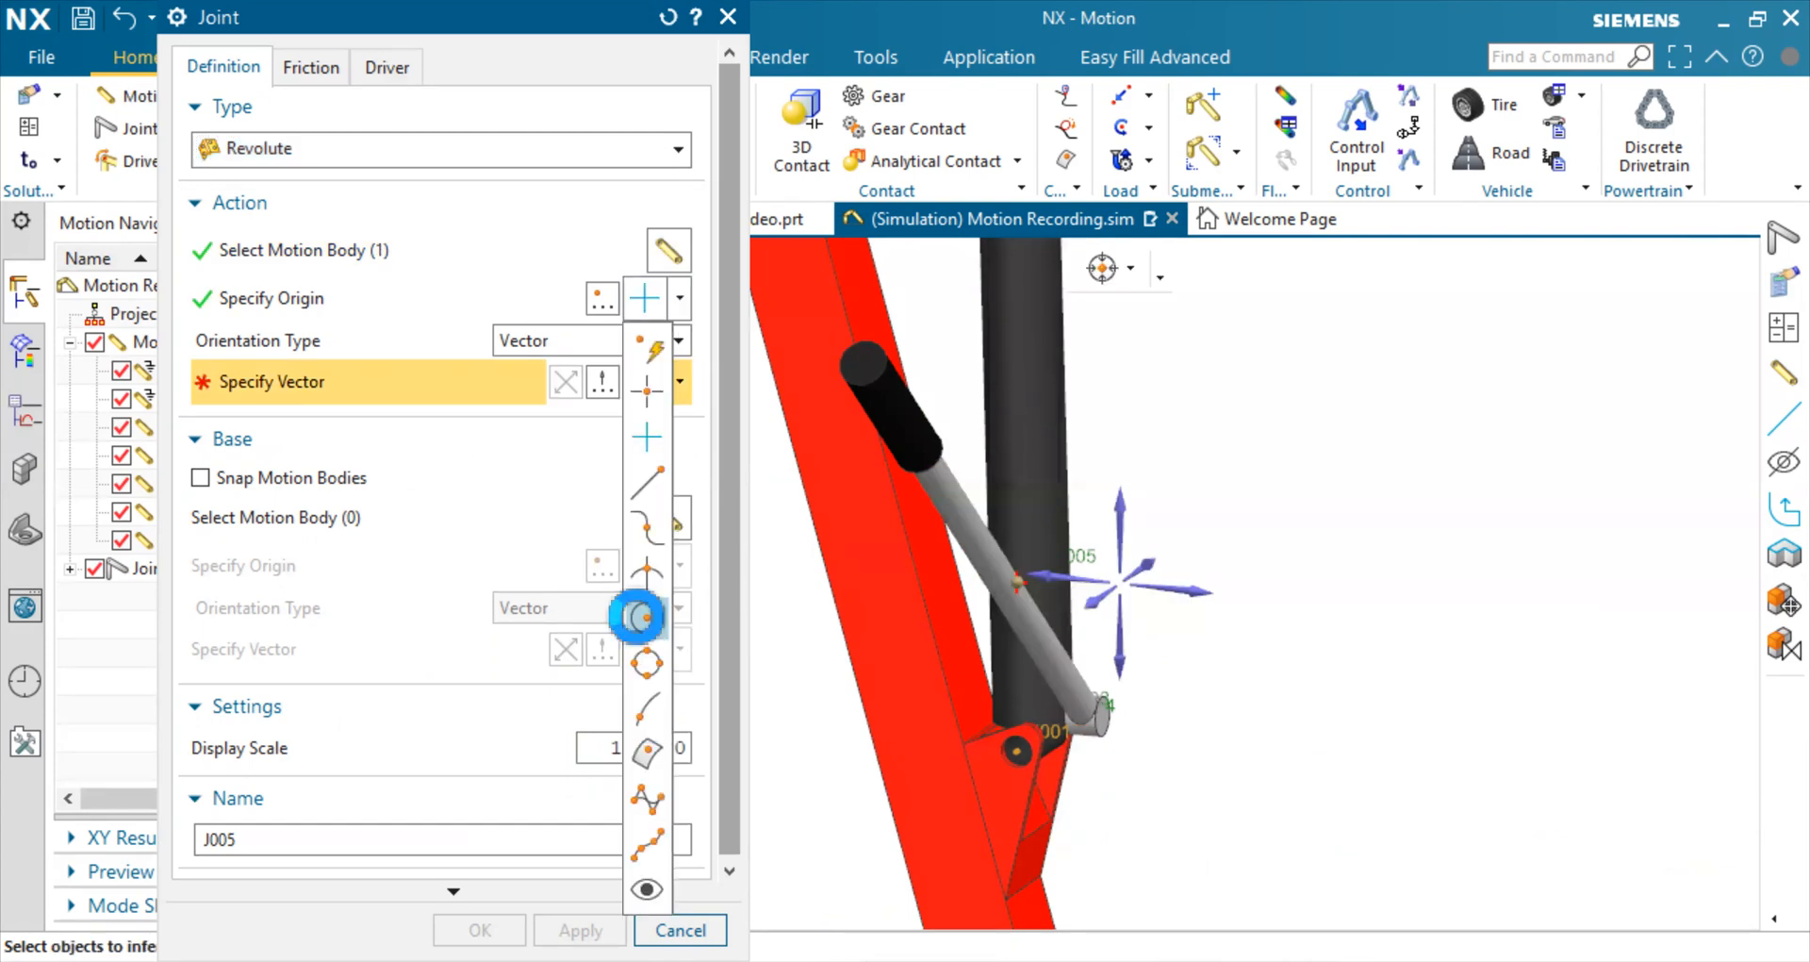
pyautogui.click(636, 618)
pyautogui.scroll(6, 1083, 739)
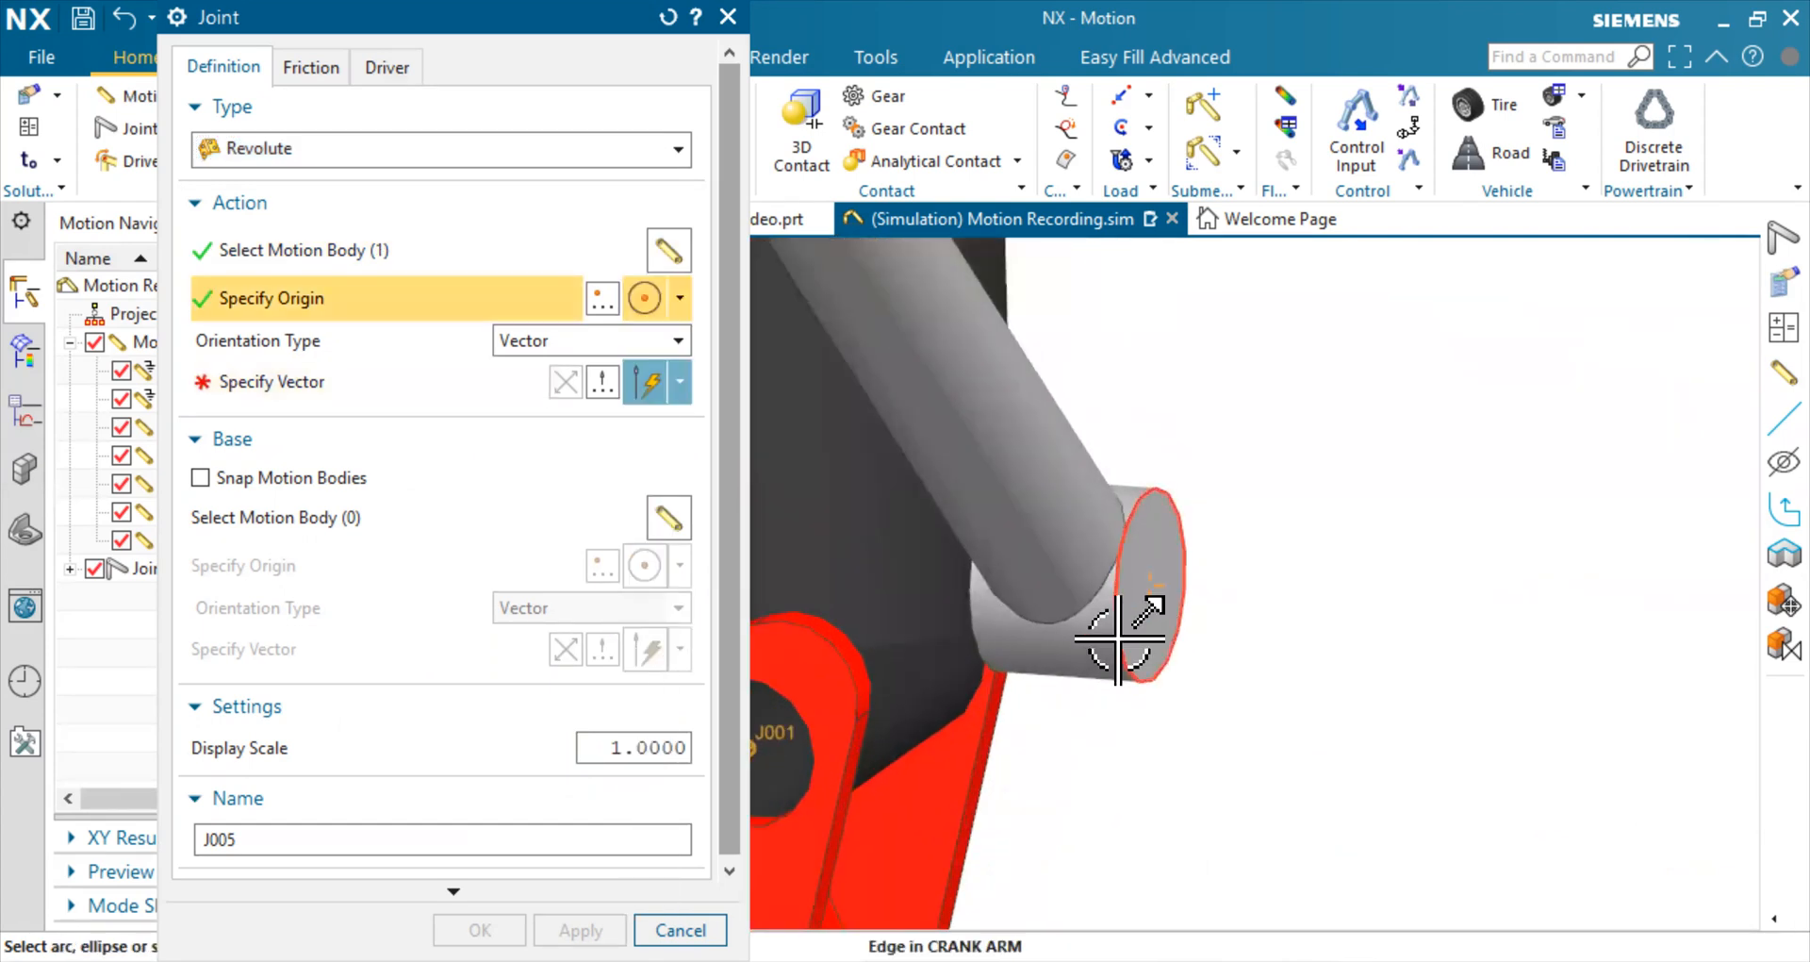
pyautogui.click(1118, 639)
pyautogui.scroll(-5, 1103, 783)
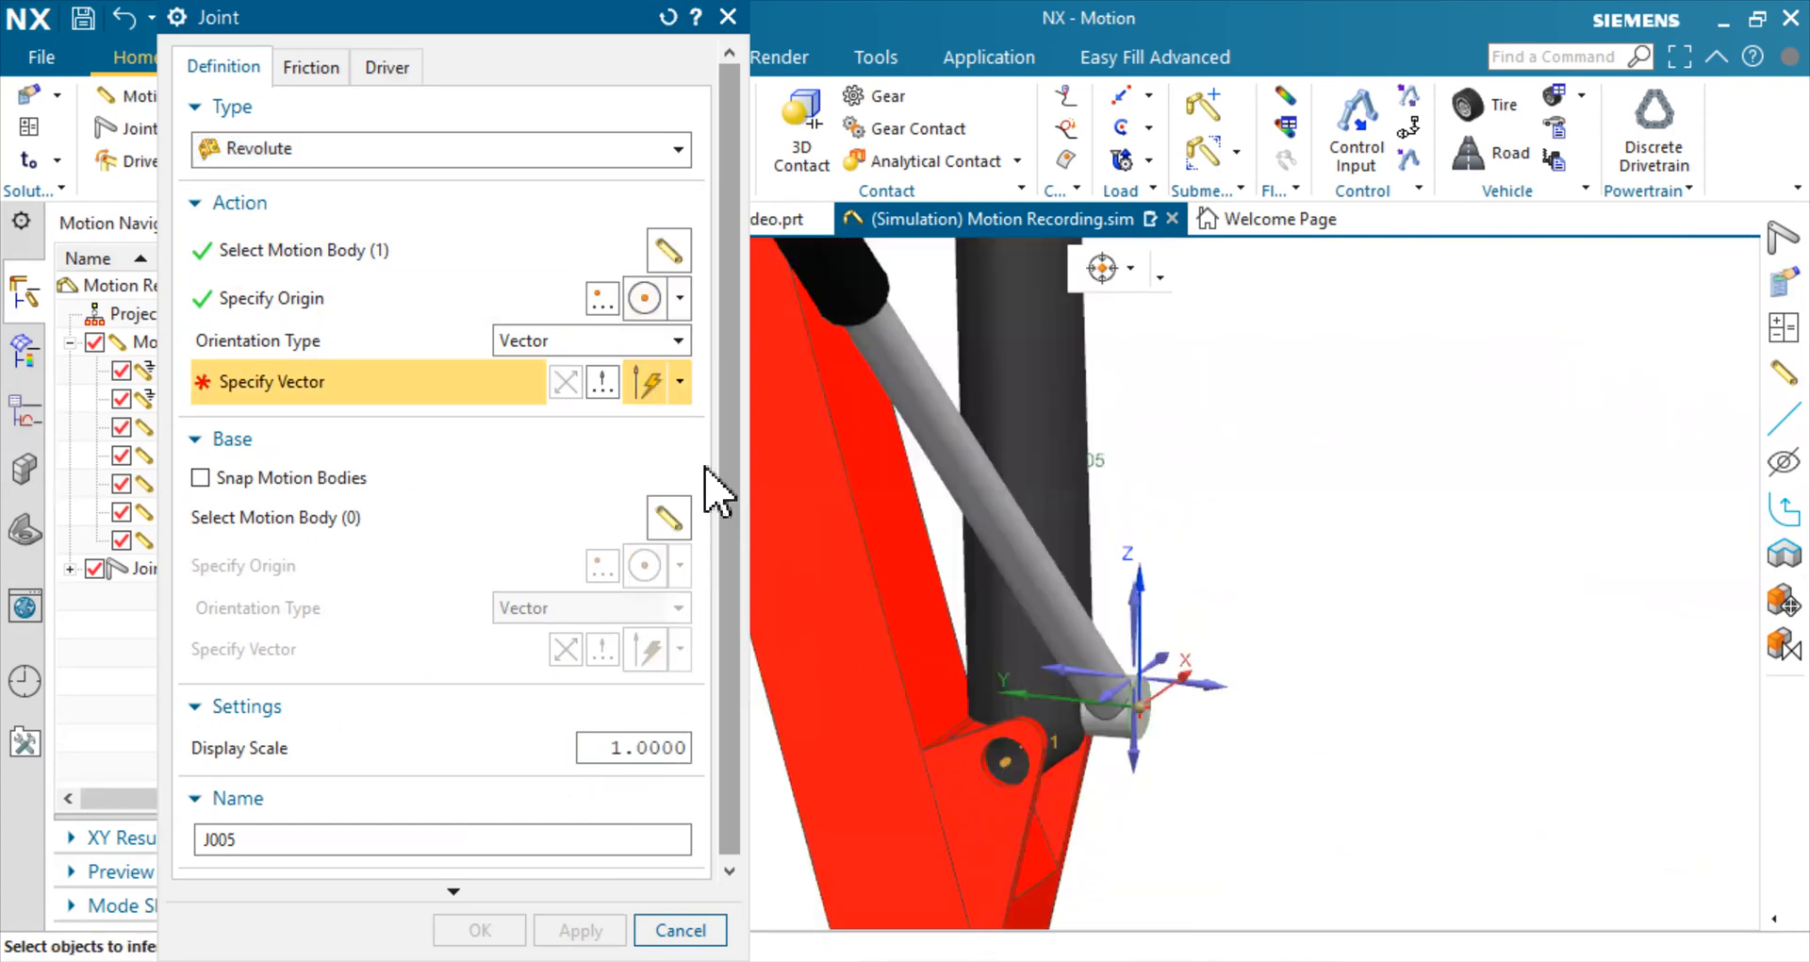
pyautogui.click(679, 381)
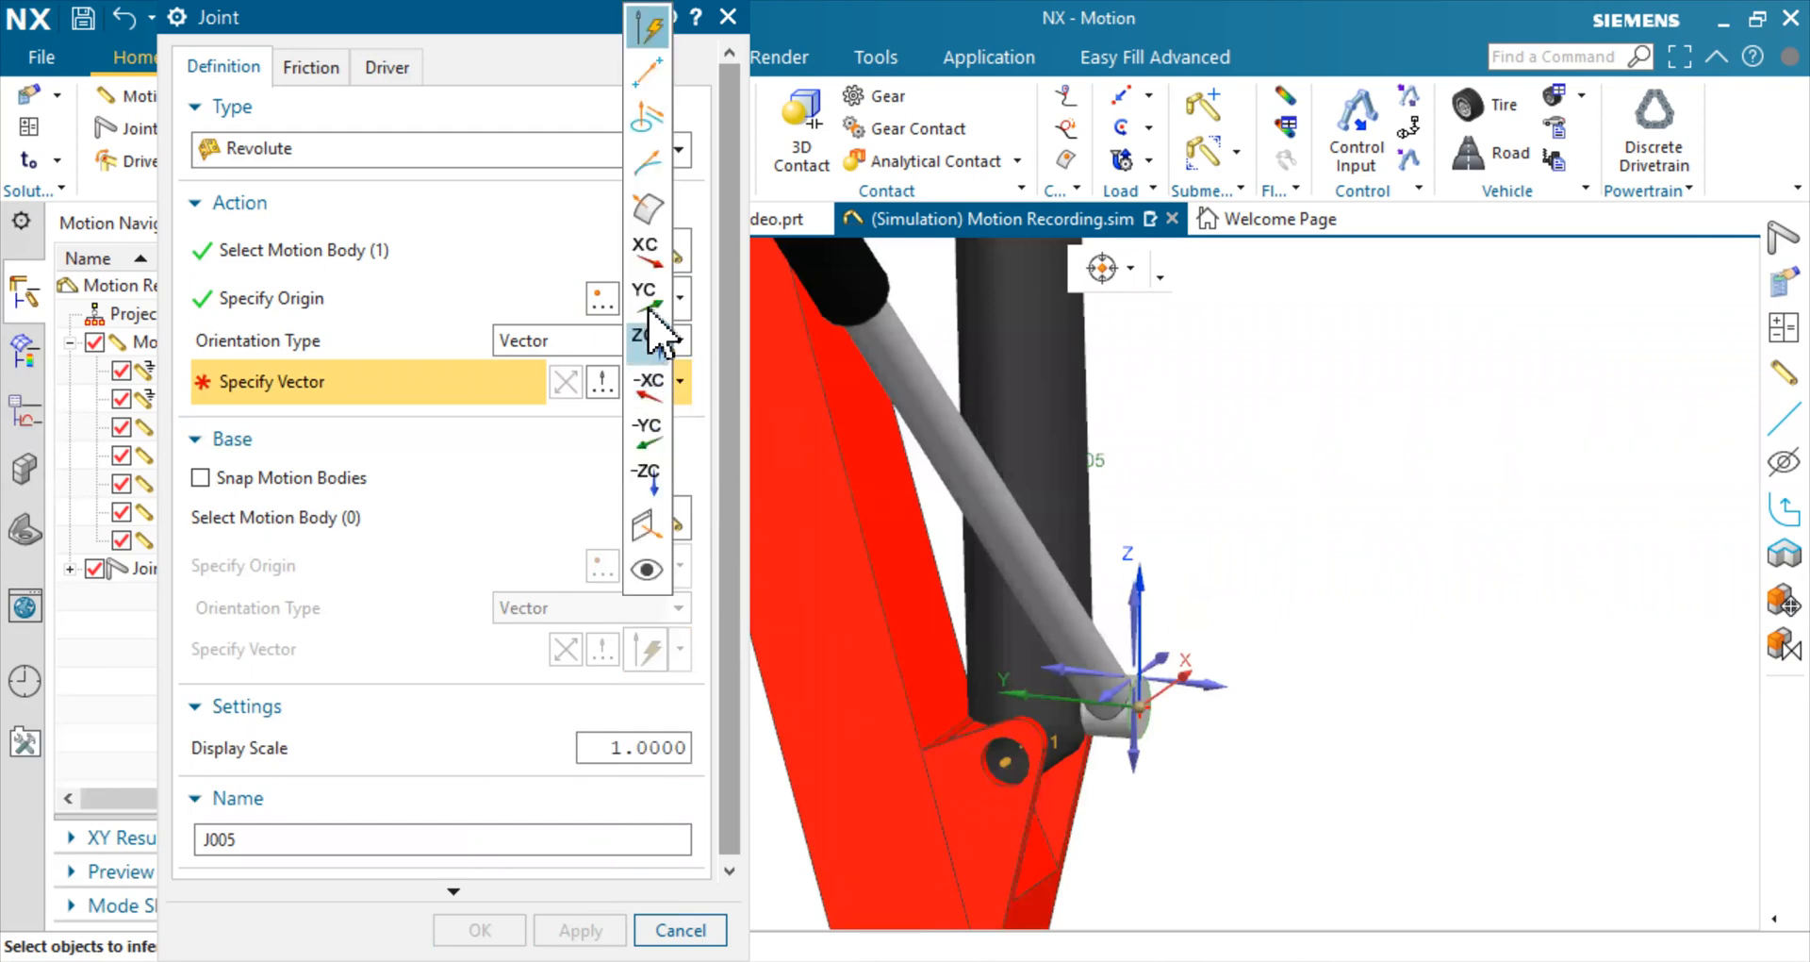
pyautogui.click(647, 303)
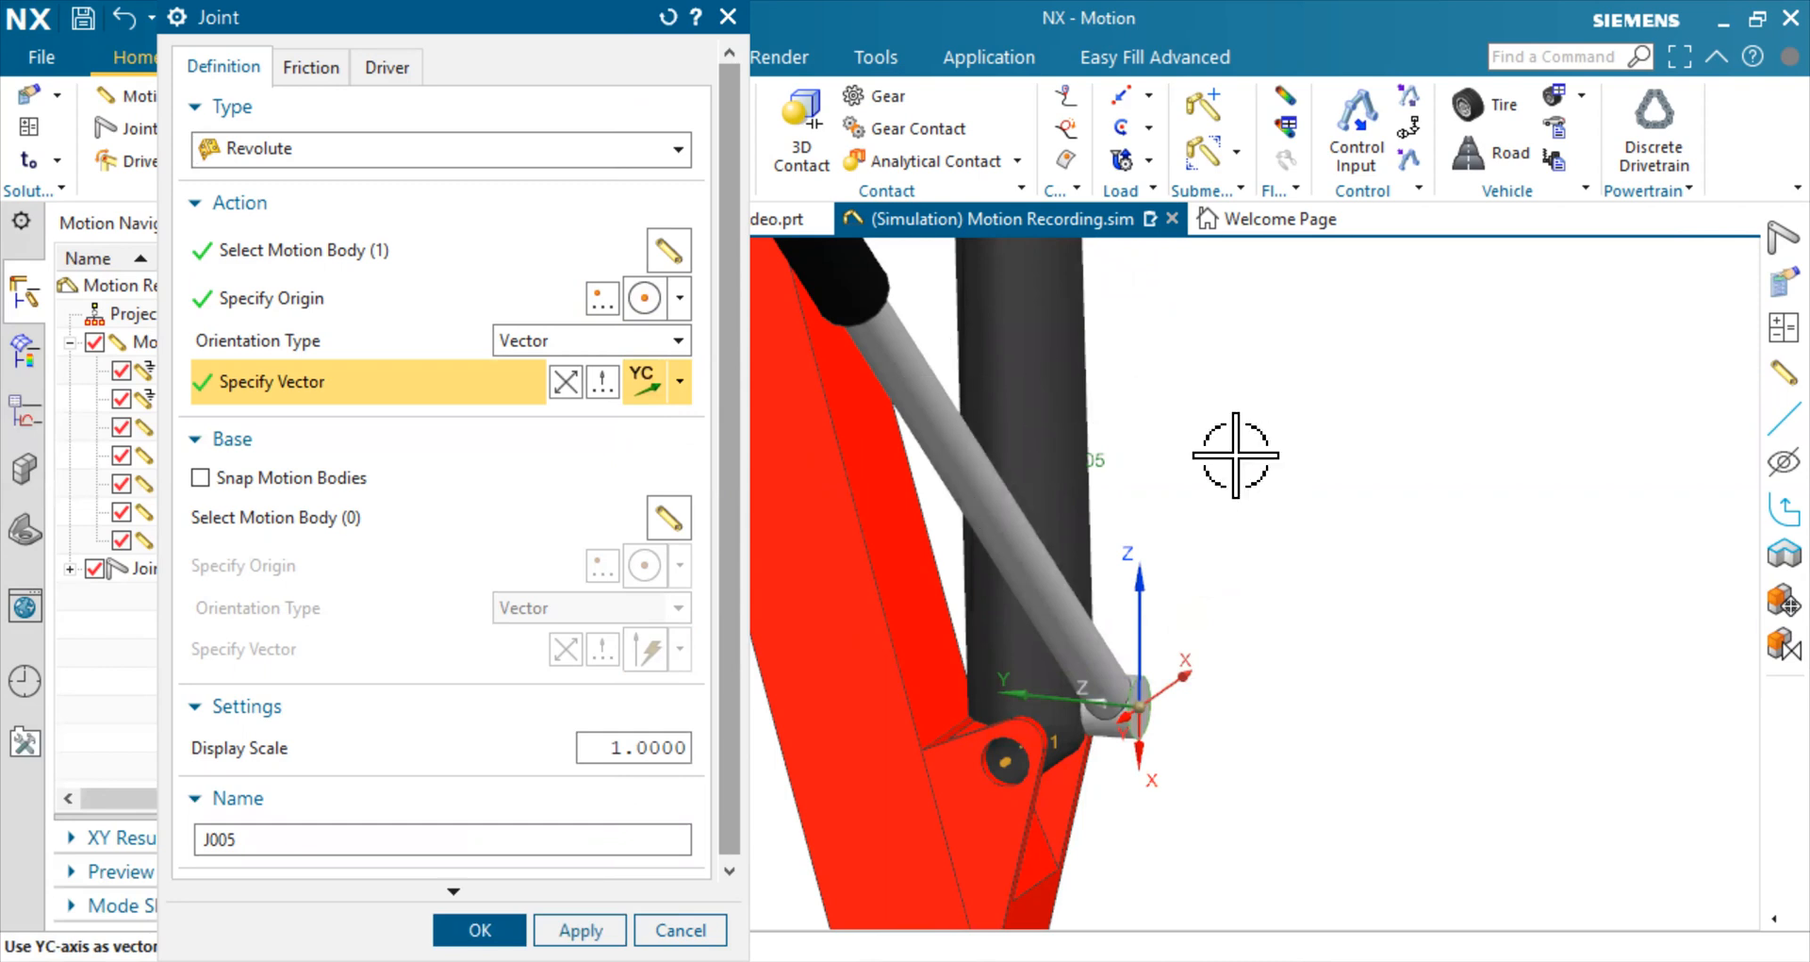
# Enable snapping of motion bodies for the revolute joint and choose the black hydraulic case as its base body
pyautogui.click(352, 481)
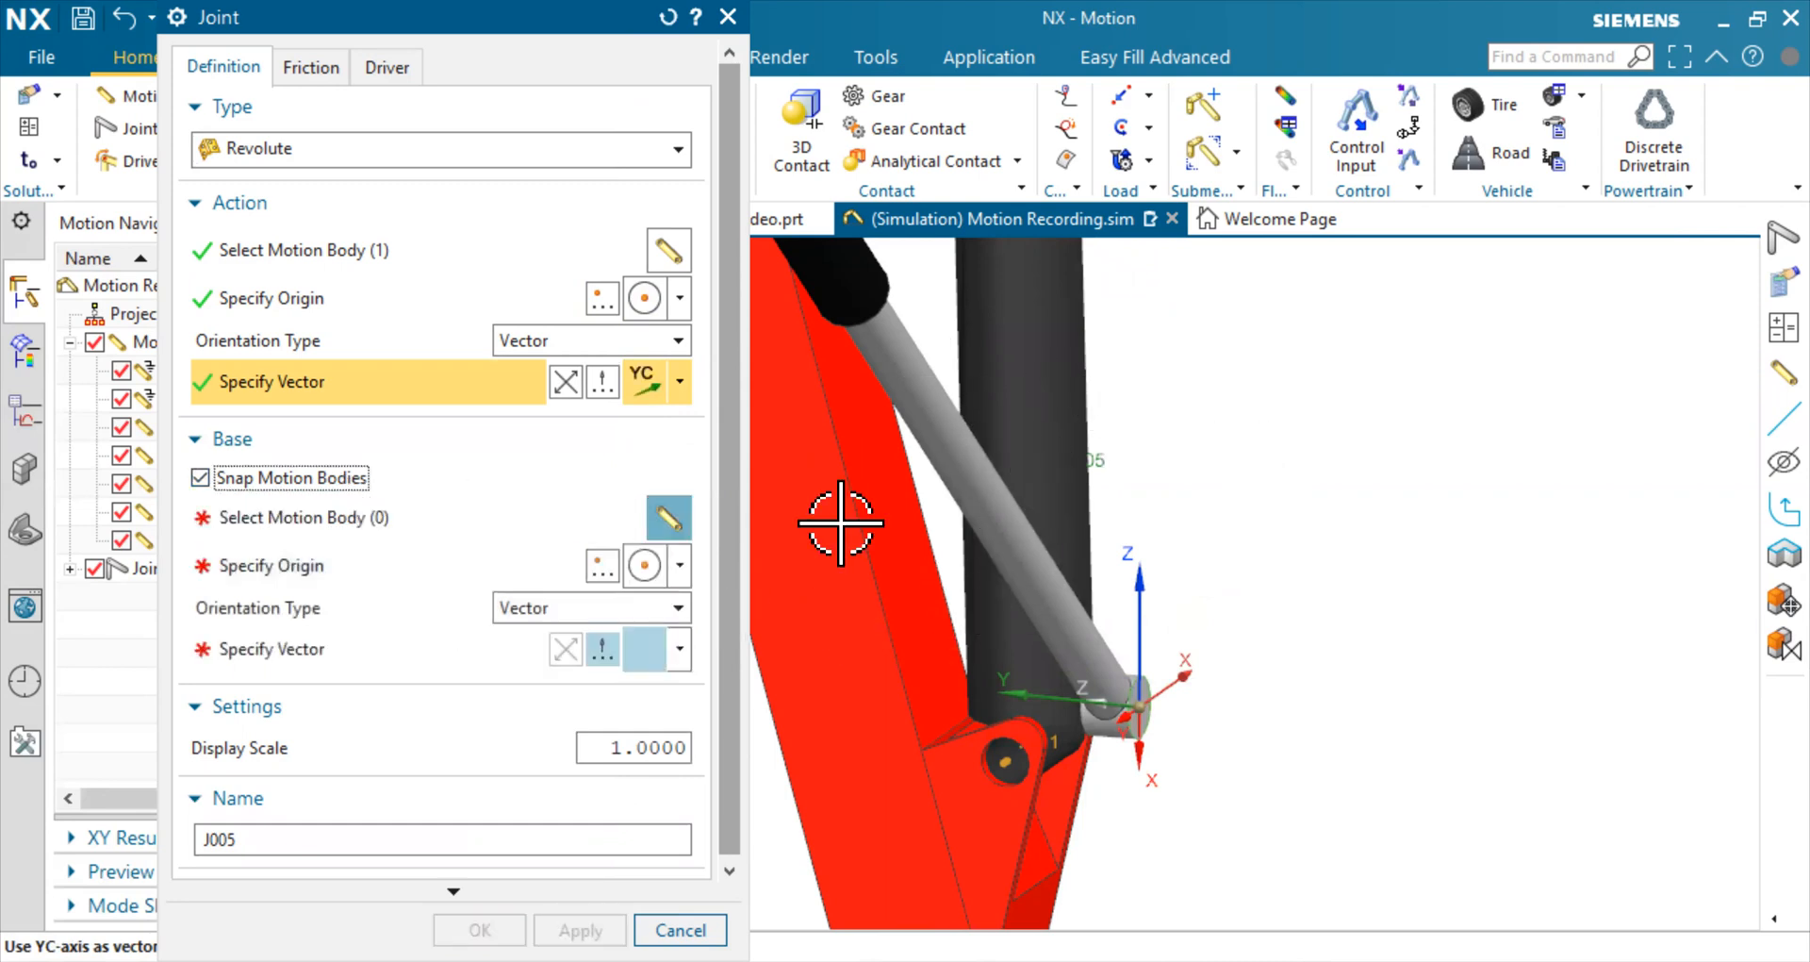
pyautogui.click(507, 523)
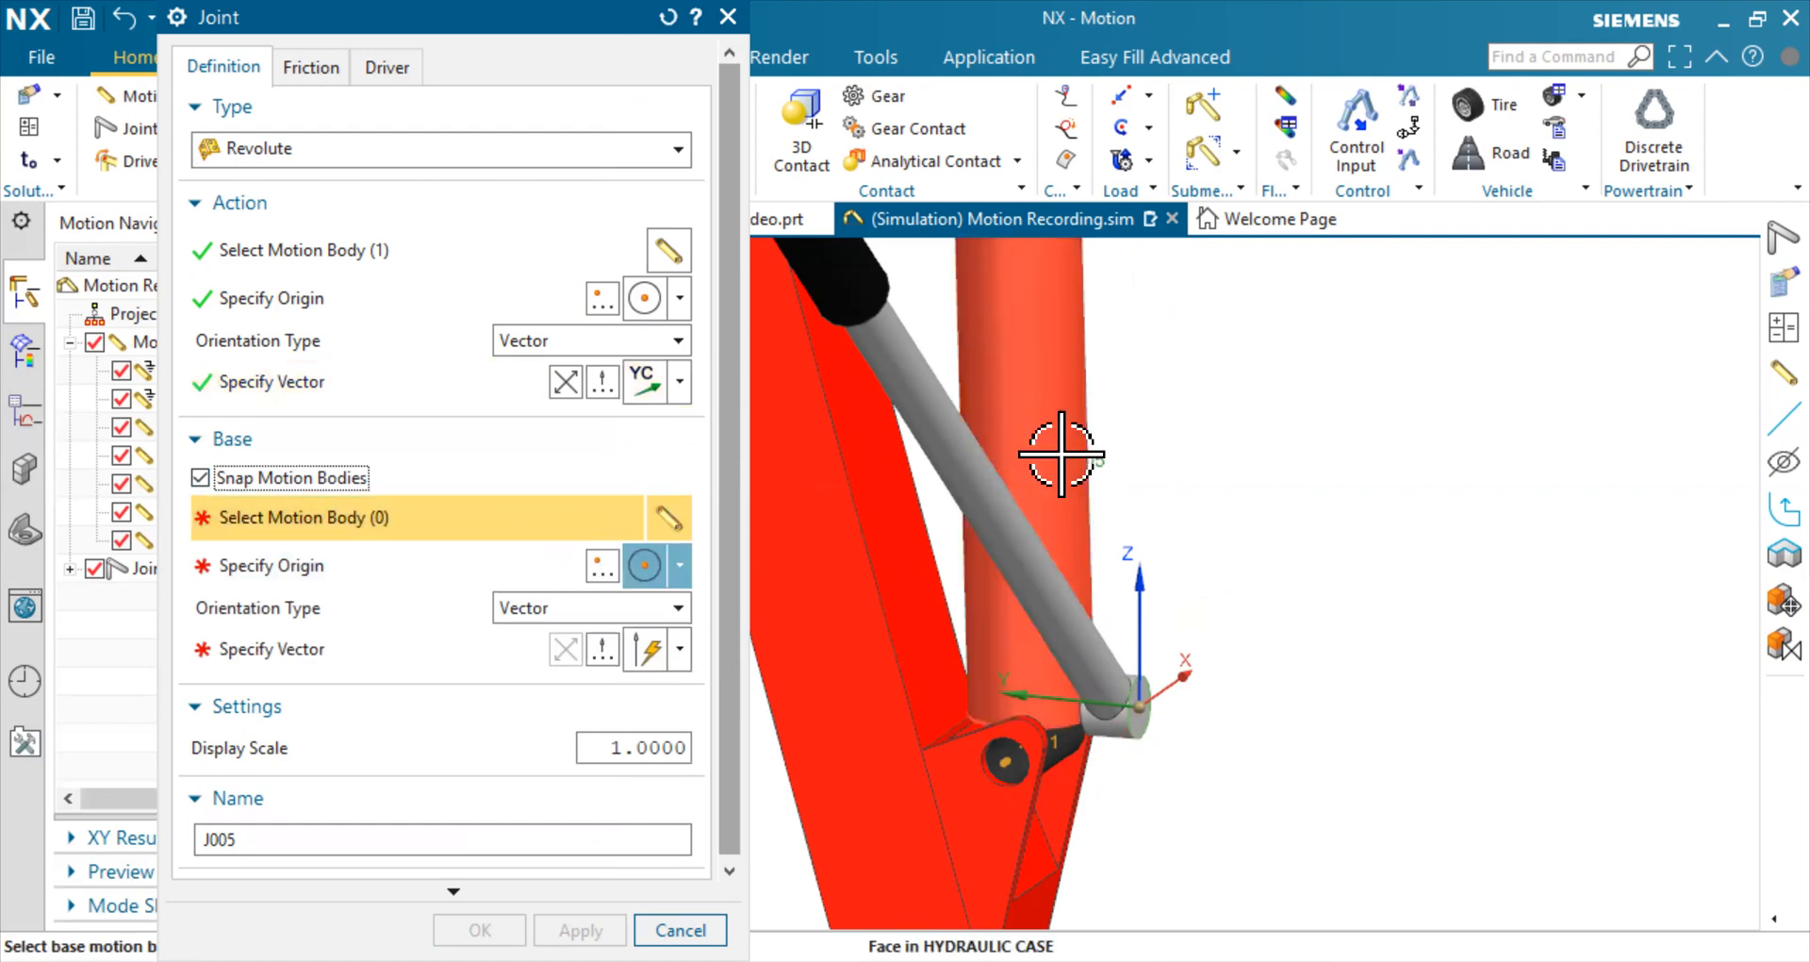
pyautogui.click(1152, 596)
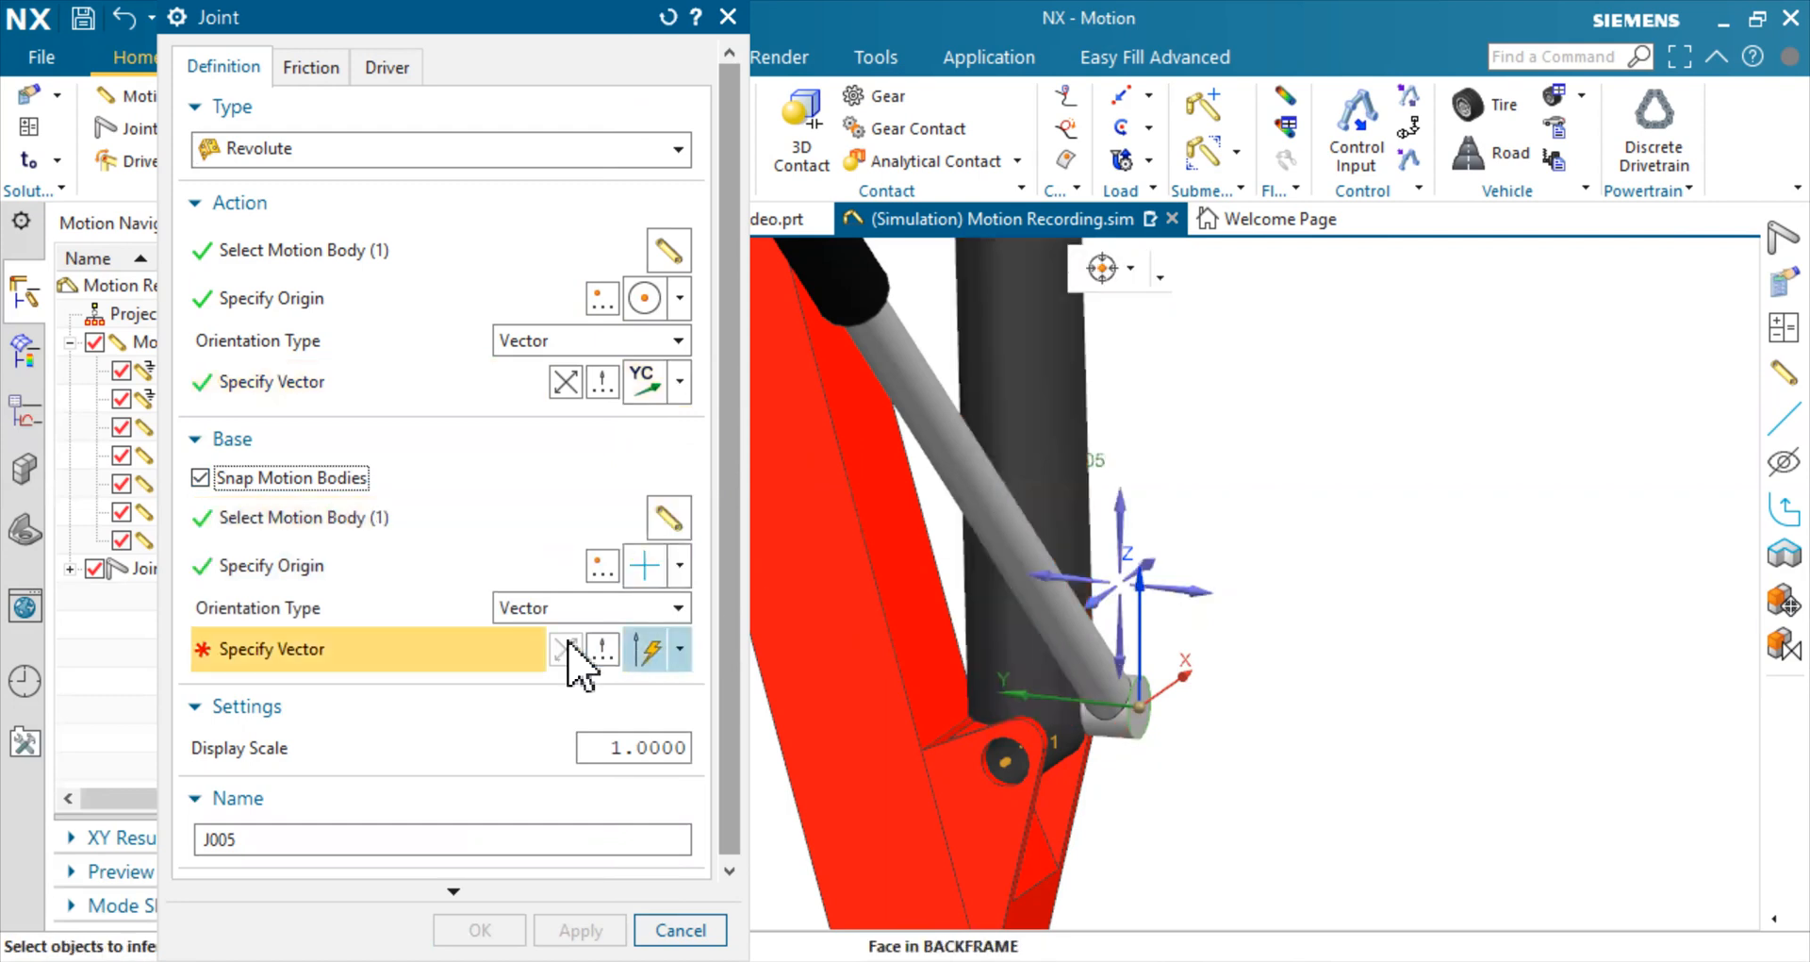
# Set the revolute joint's base origin to the same crank arm end centre with the YC vector
pyautogui.click(680, 567)
pyautogui.click(646, 302)
pyautogui.scroll(5, 1123, 768)
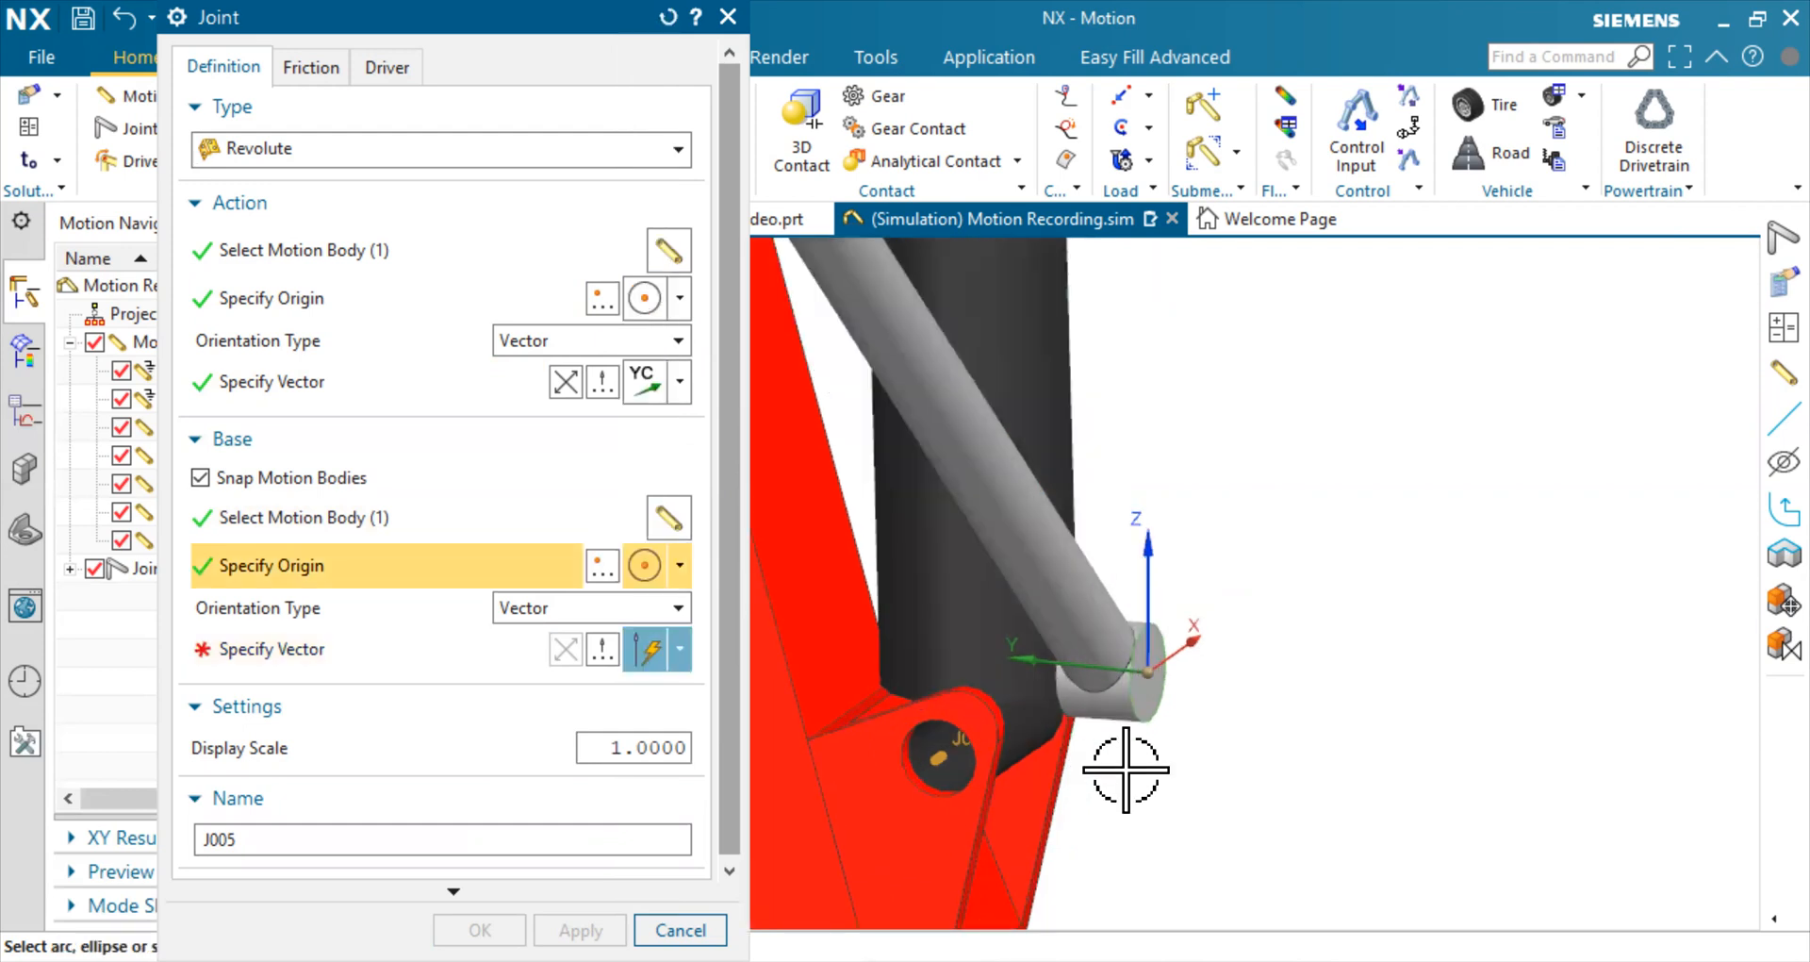
pyautogui.click(1140, 653)
pyautogui.click(643, 323)
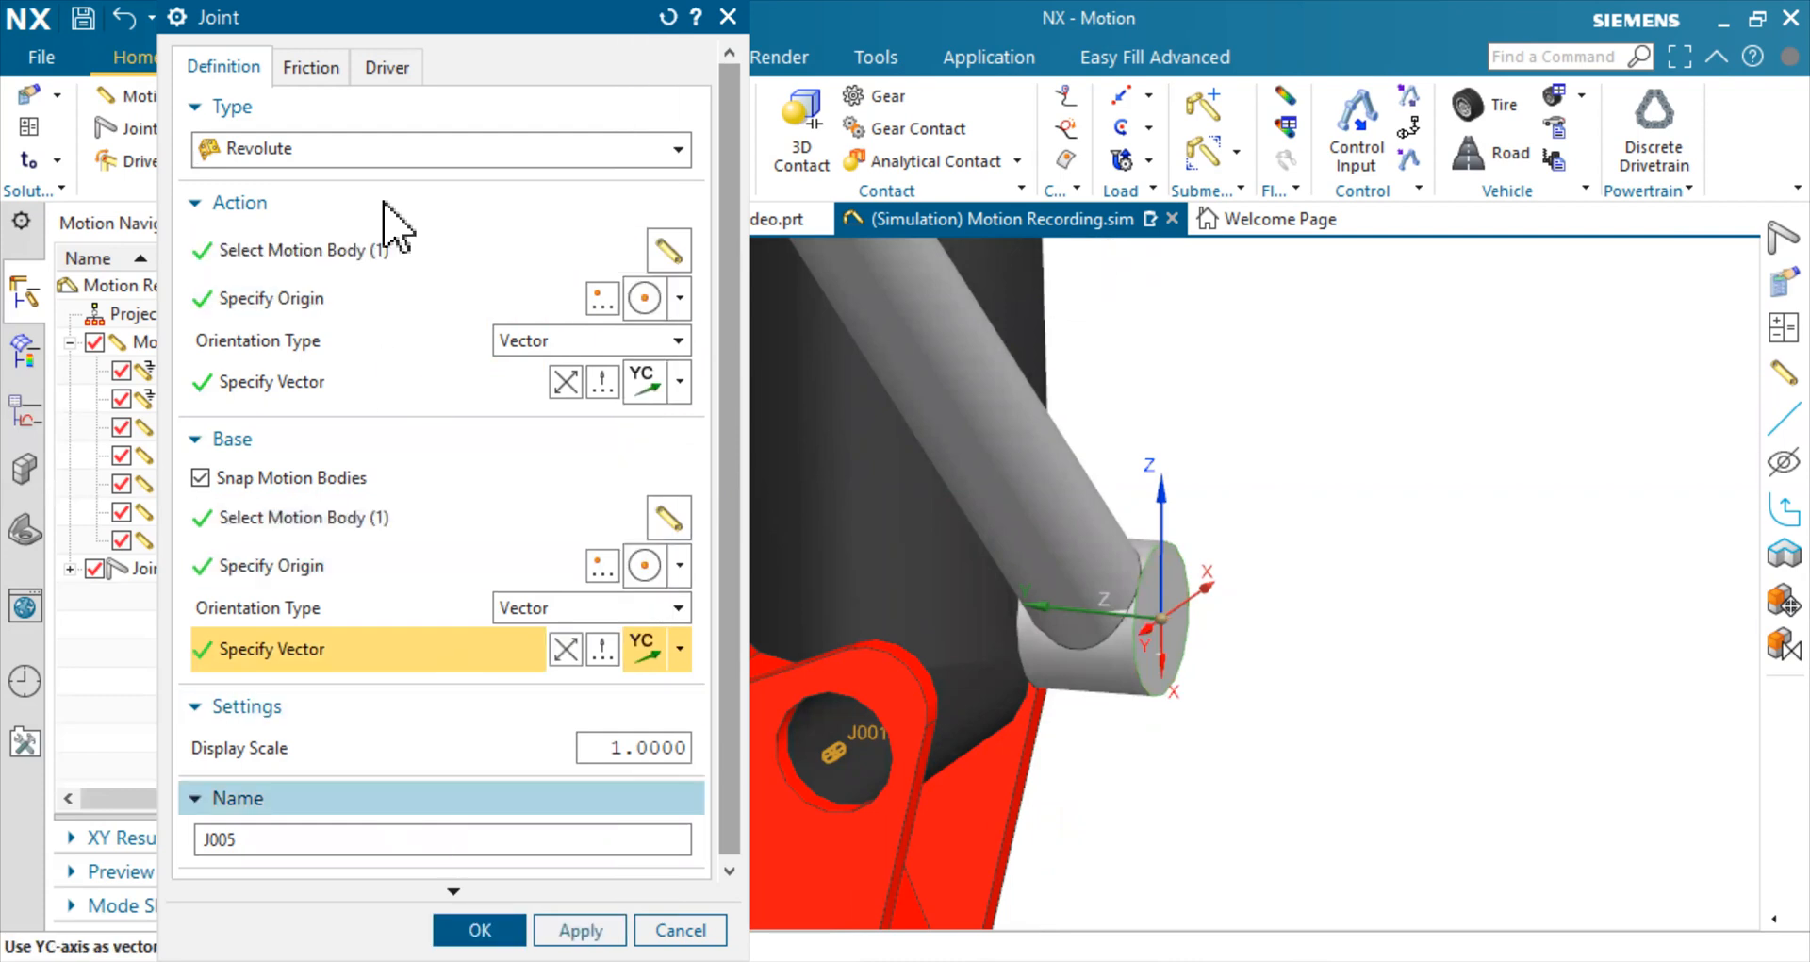
# Give the crank joint a harmonic rotation driver with amplitude 45°, frequency 90°/s and displacement -45°, and create the joint
pyautogui.click(387, 66)
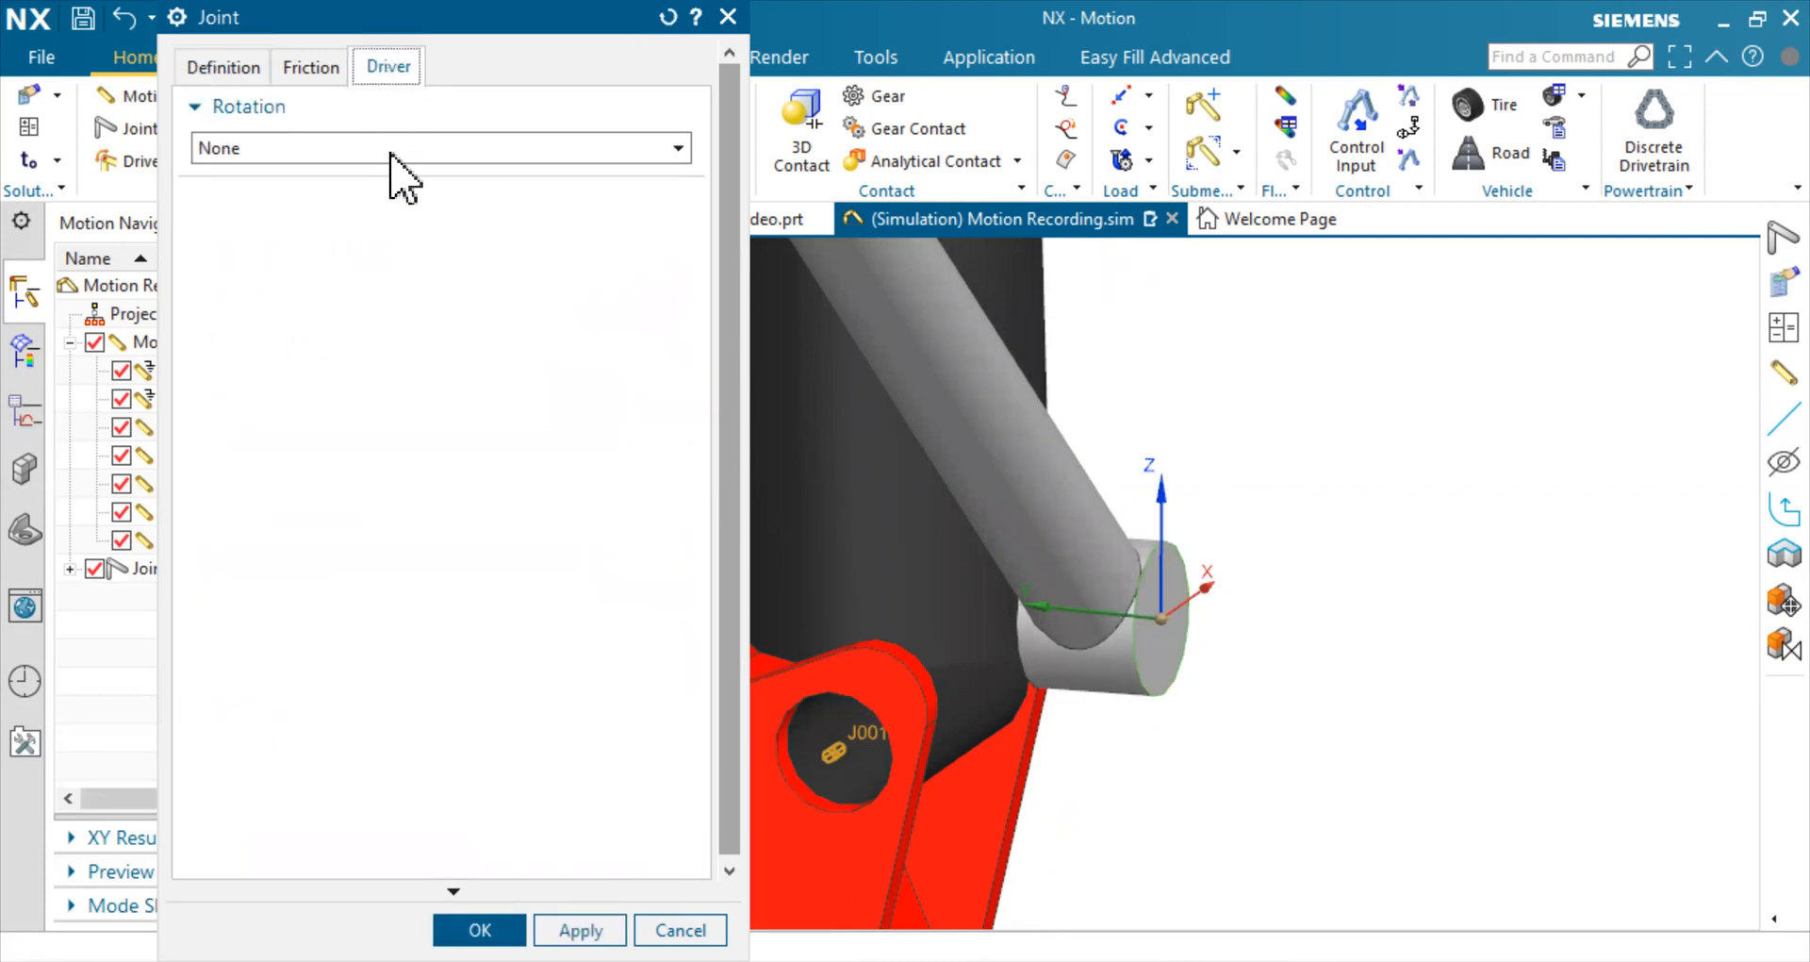
pyautogui.click(391, 155)
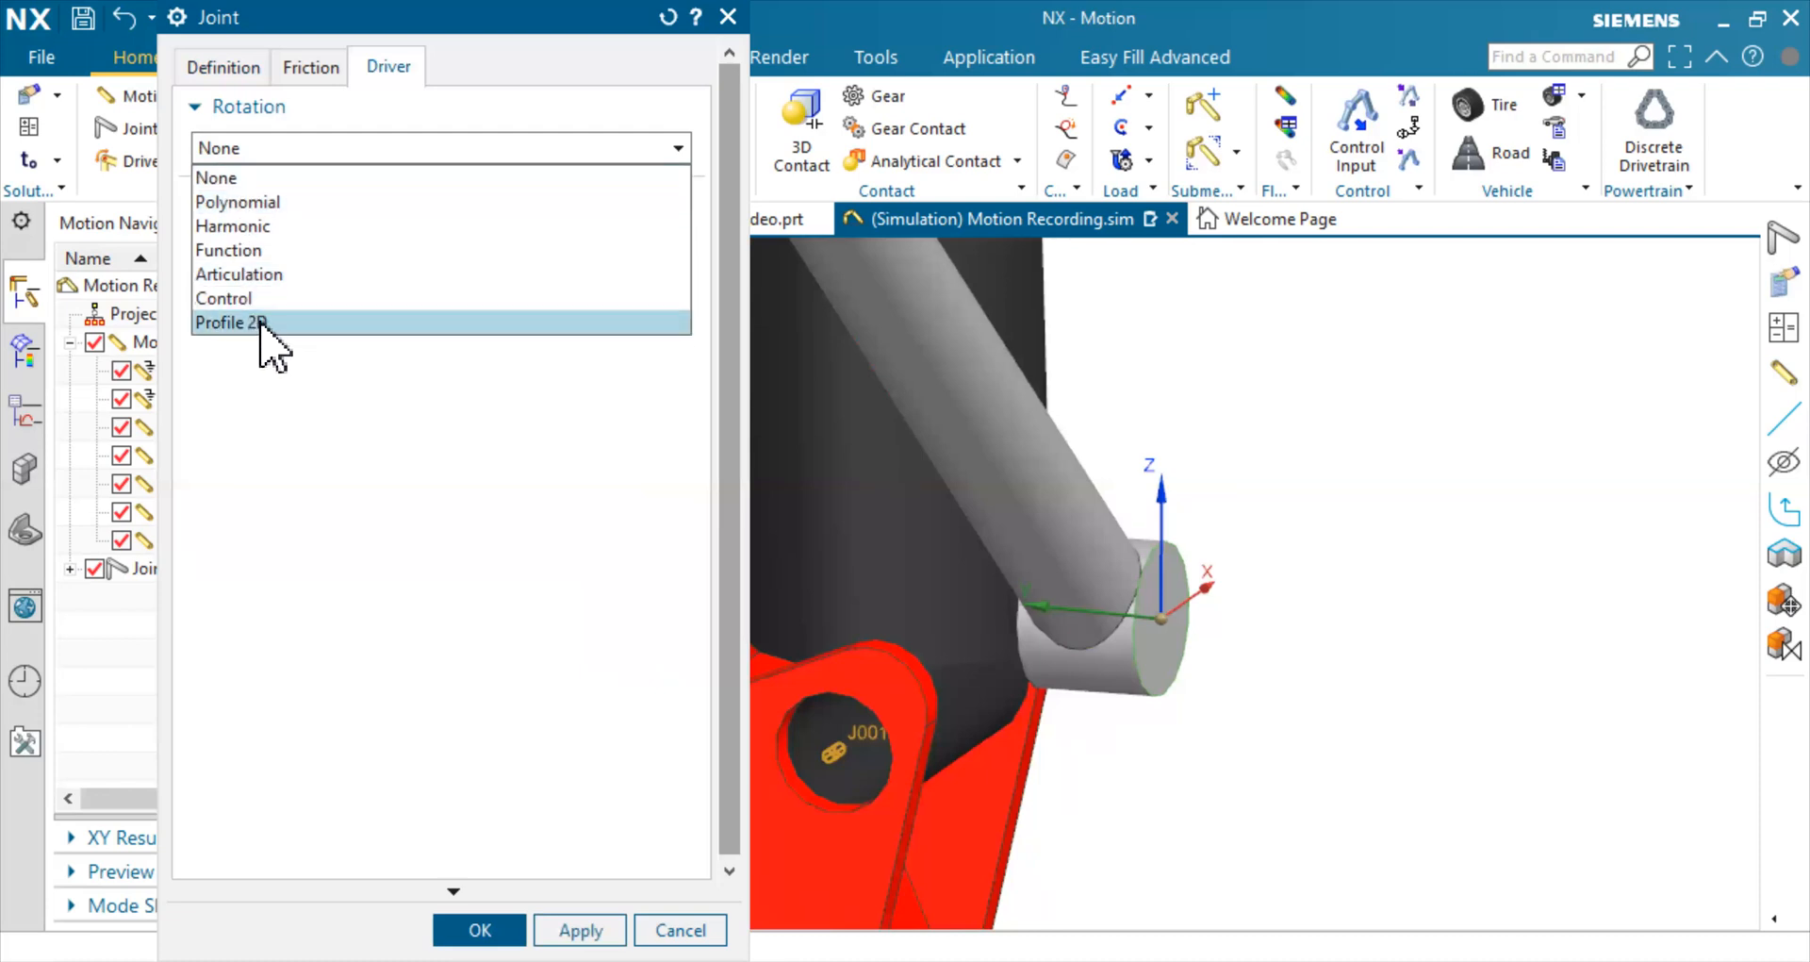
pyautogui.click(264, 230)
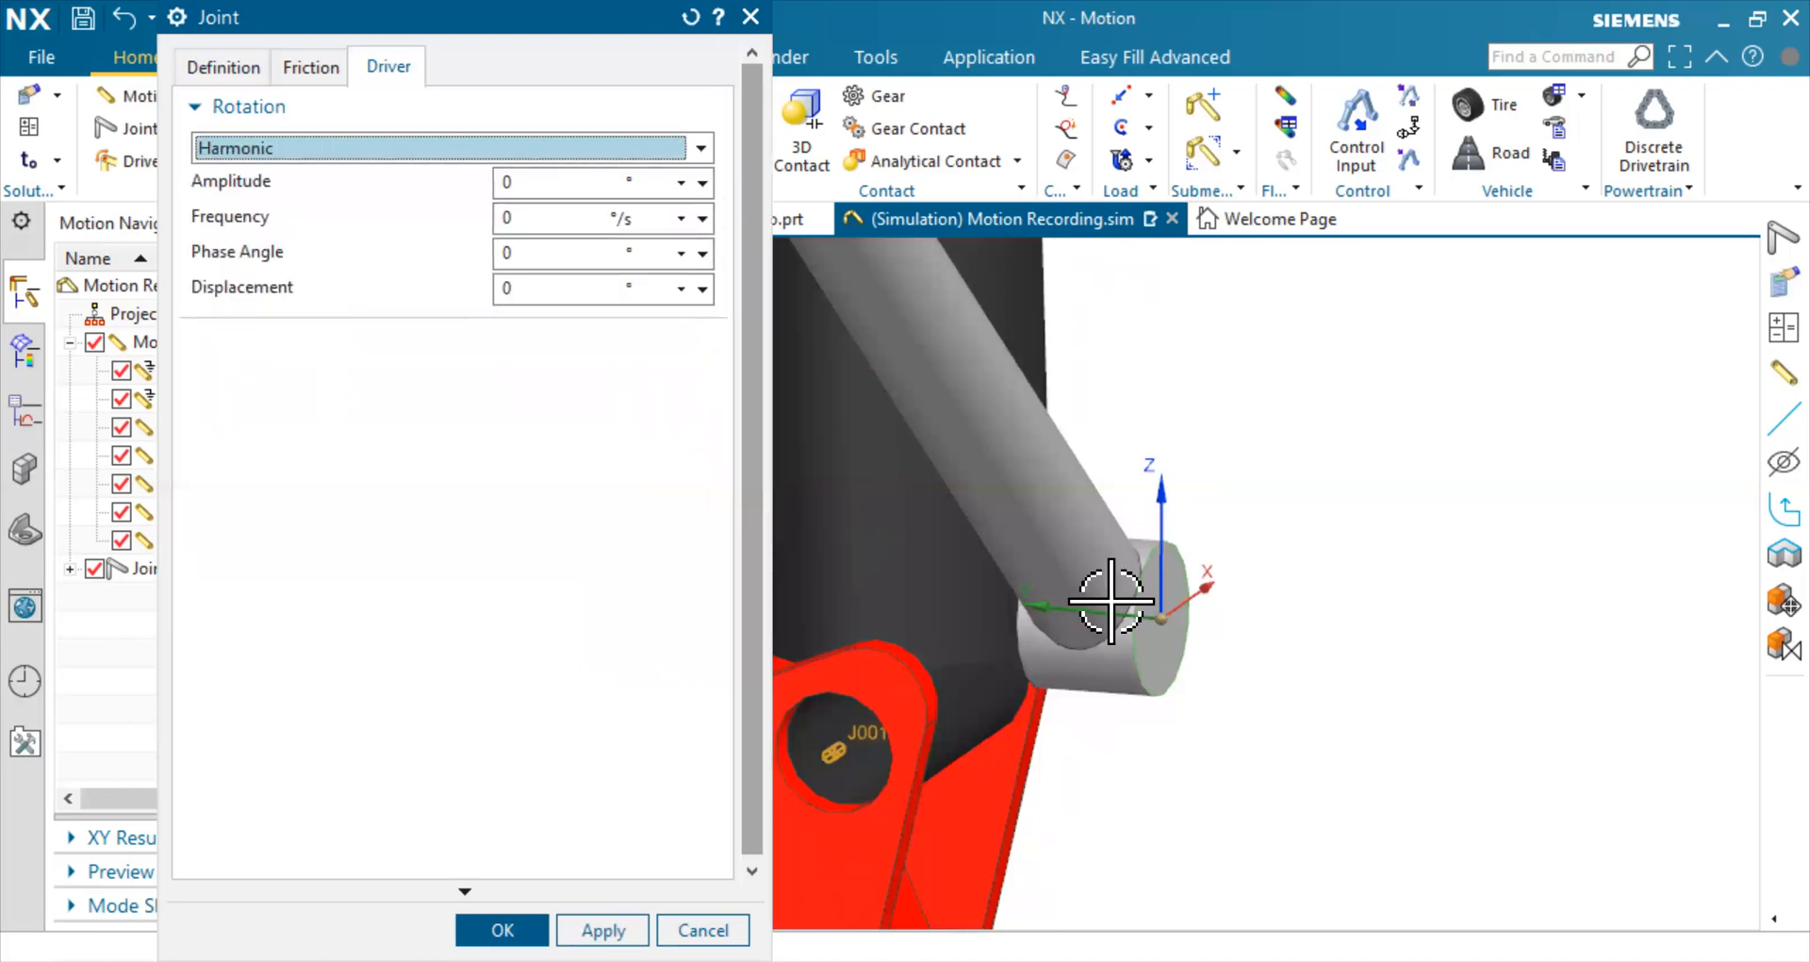
pyautogui.scroll(-5, 1225, 606)
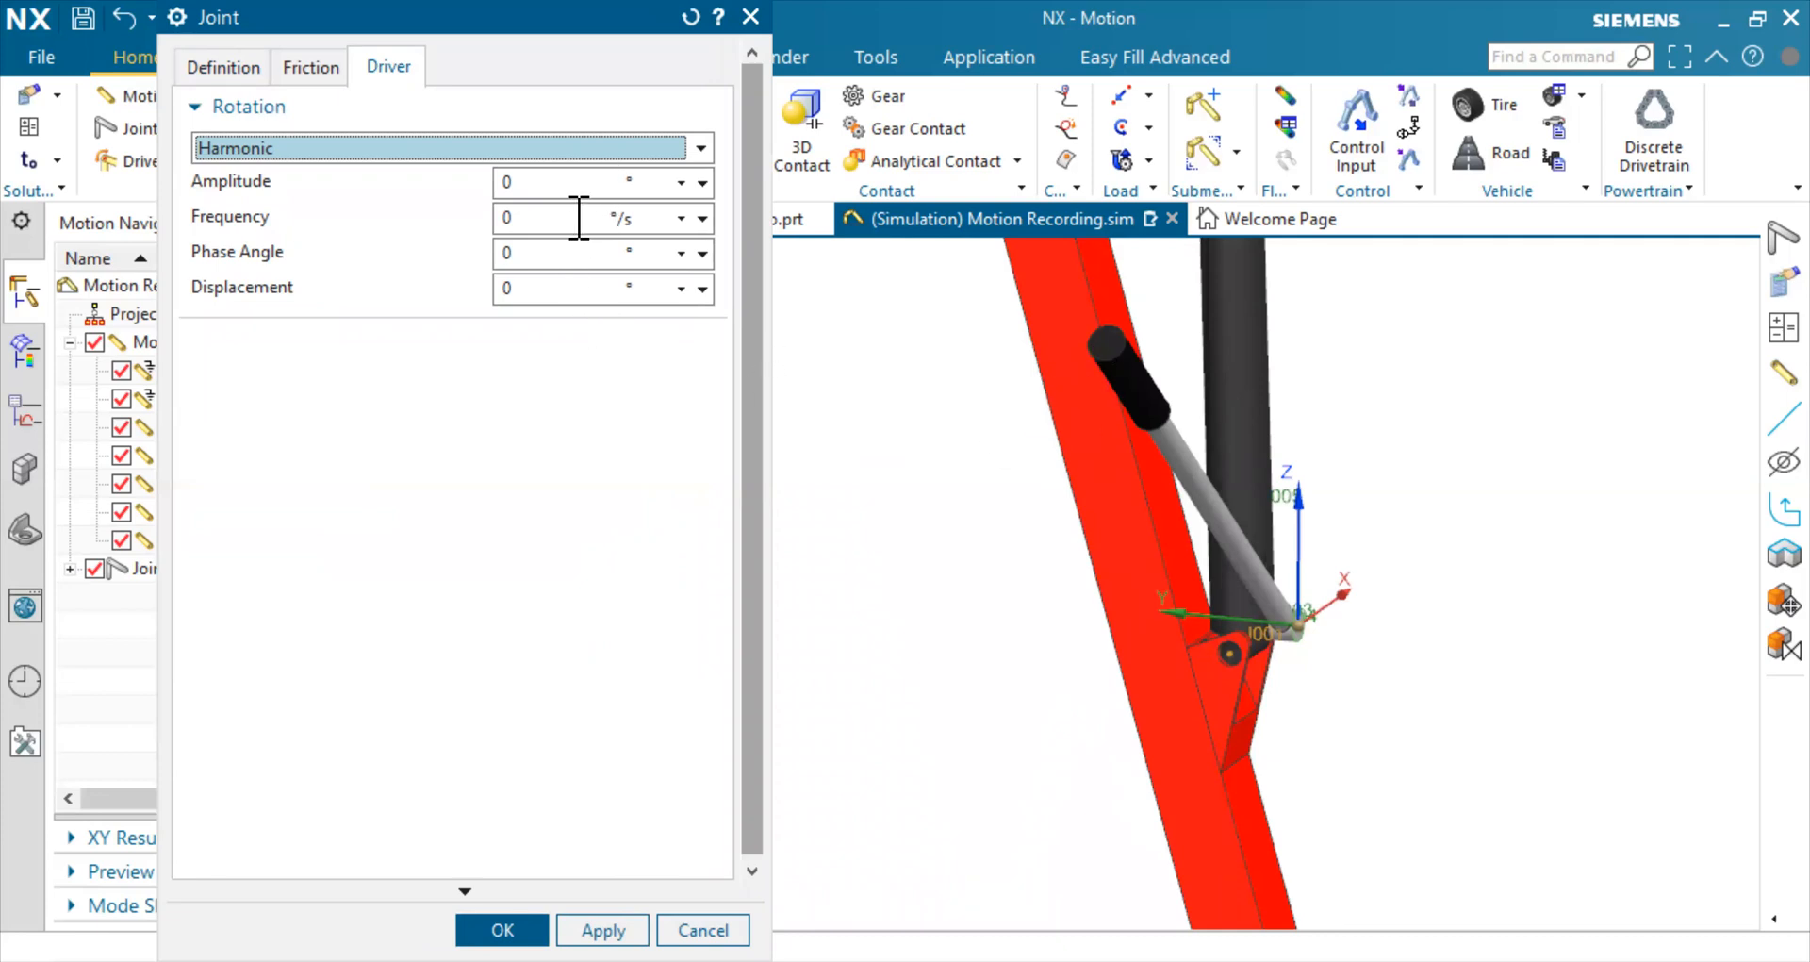
pyautogui.click(546, 184)
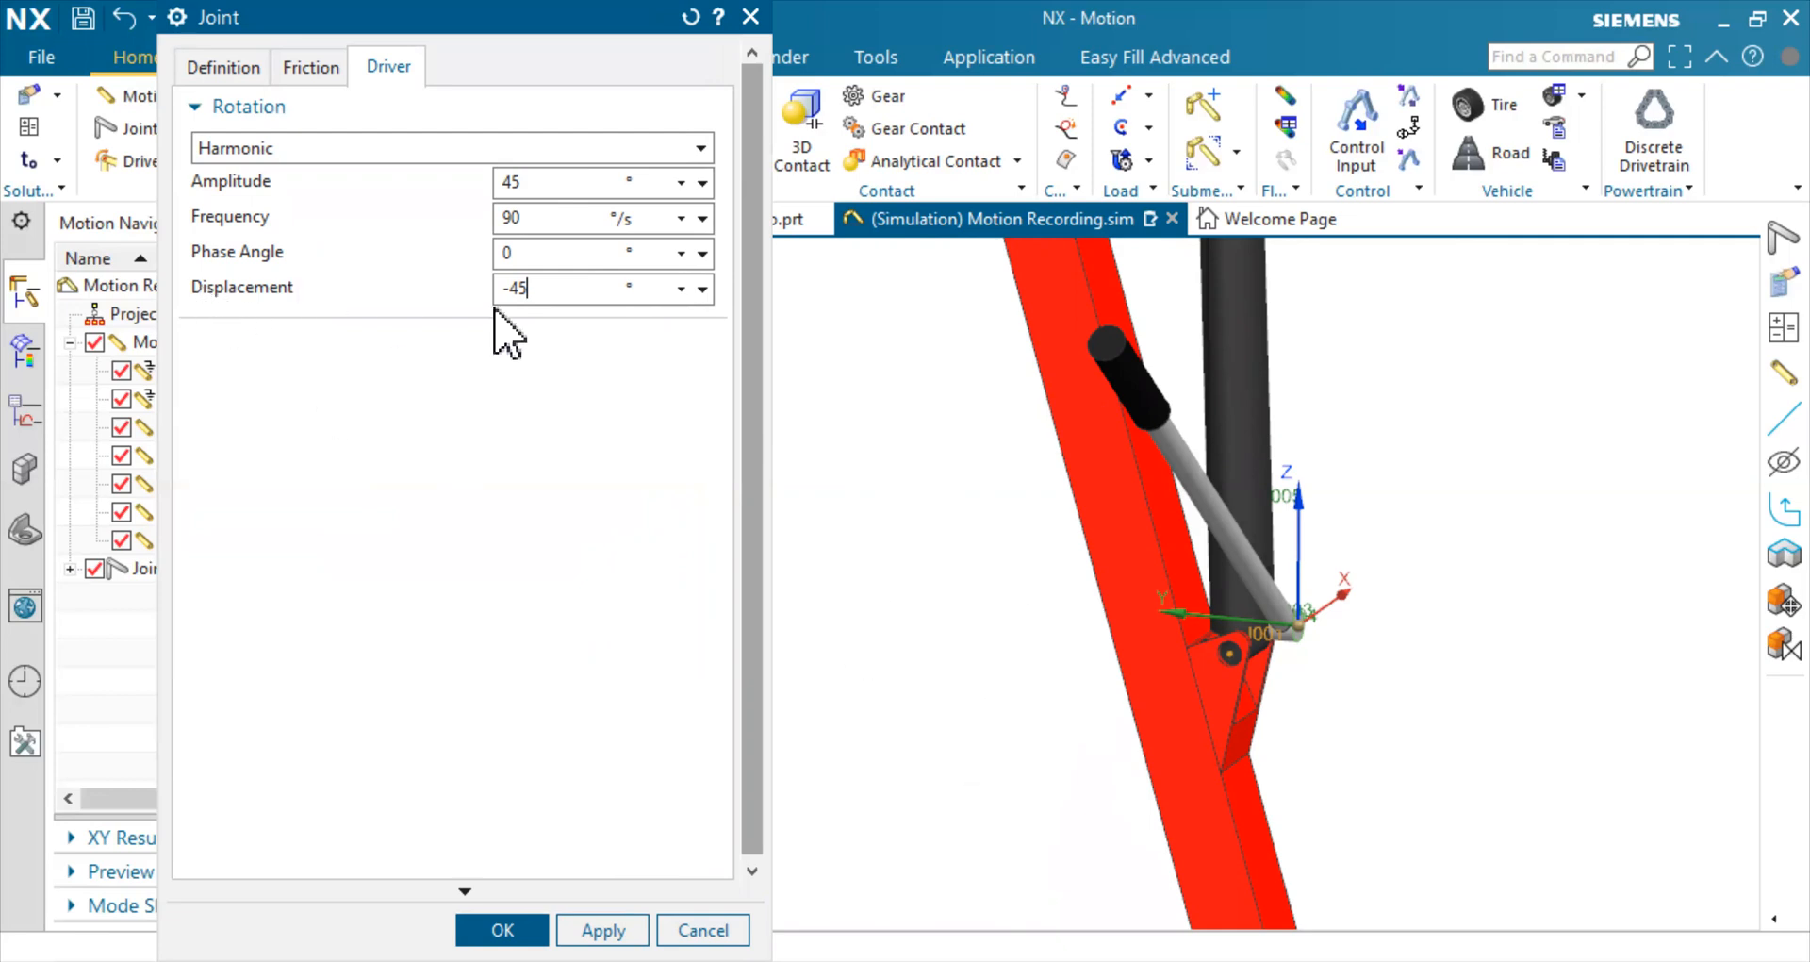
pyautogui.scroll(-1, 686, 586)
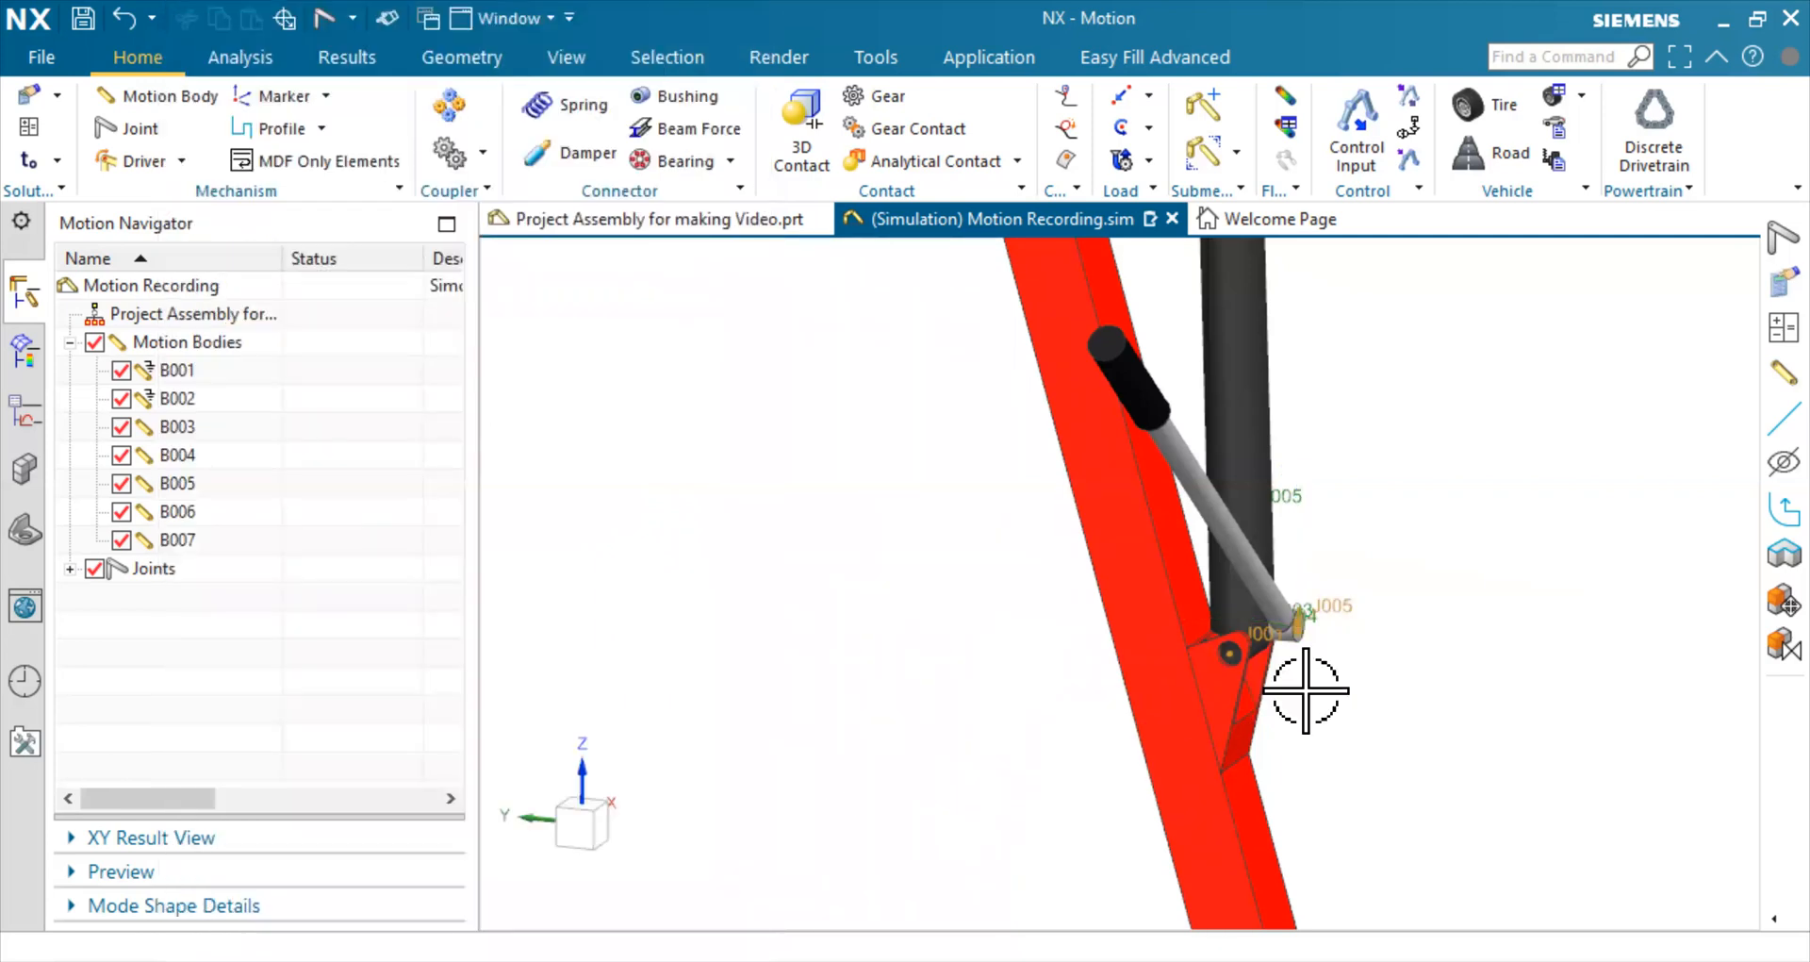
# Start a slider joint with the grey hydraulic piston rod as its action motion body
pyautogui.scroll(8, 1306, 690)
pyautogui.scroll(3, 1311, 557)
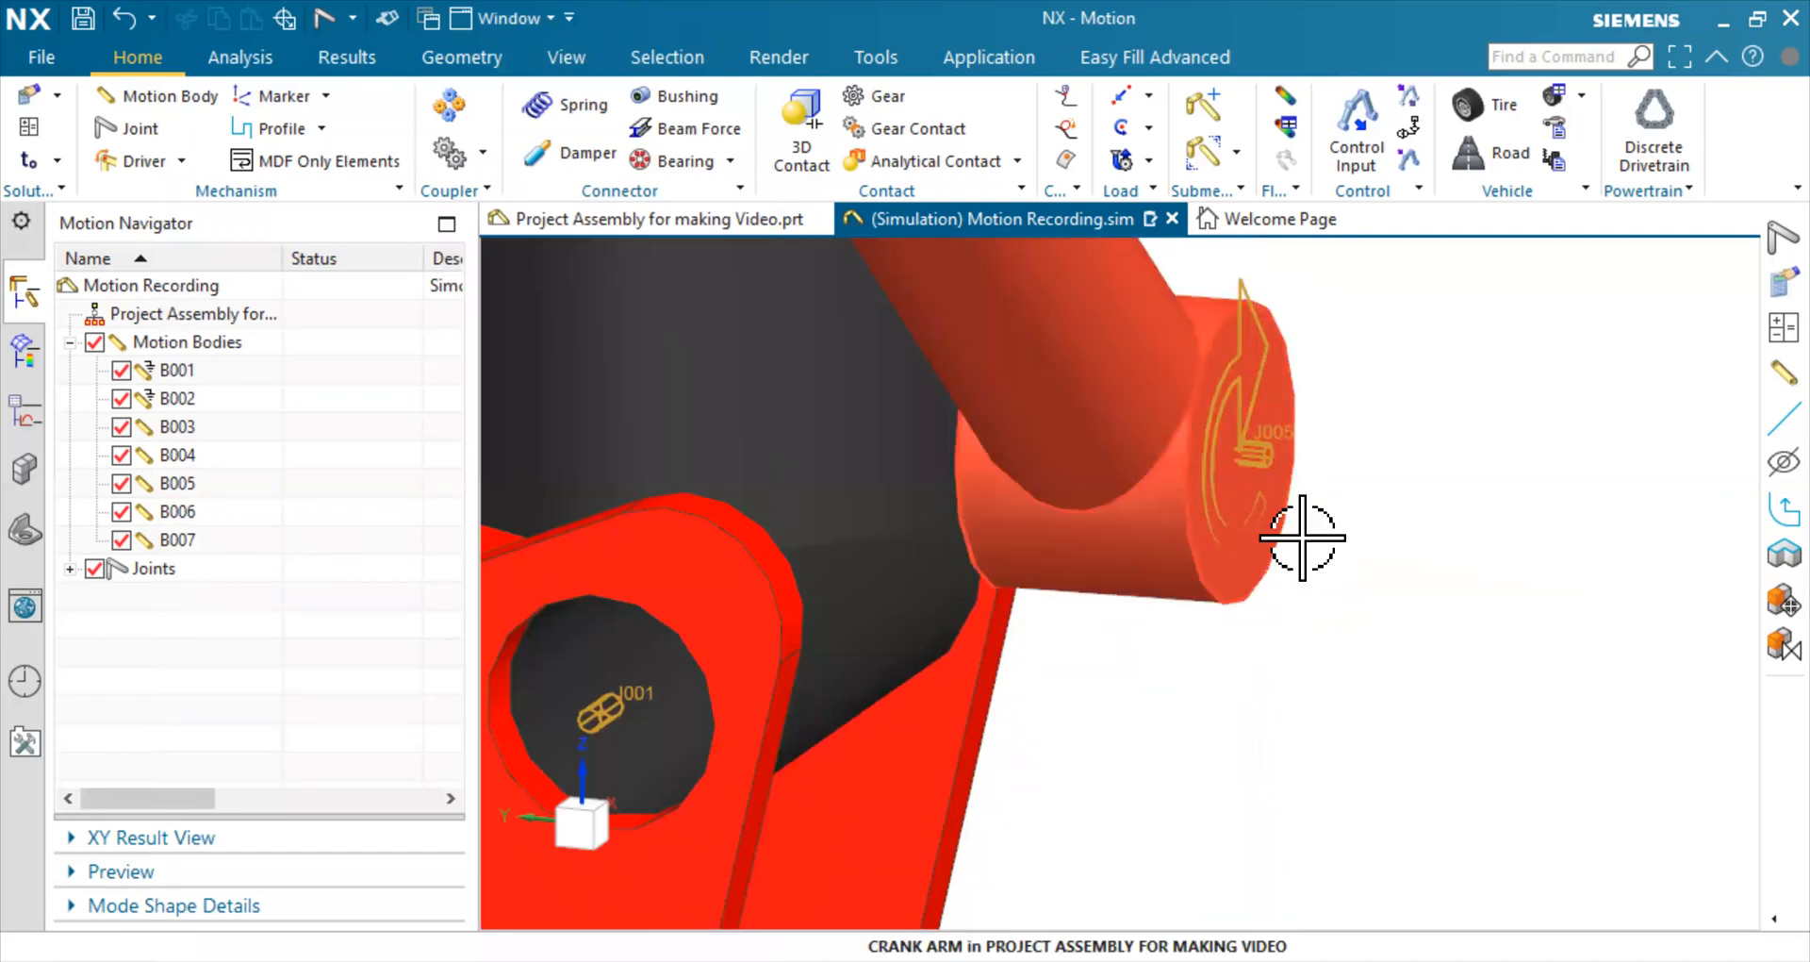
pyautogui.scroll(-10, 1196, 614)
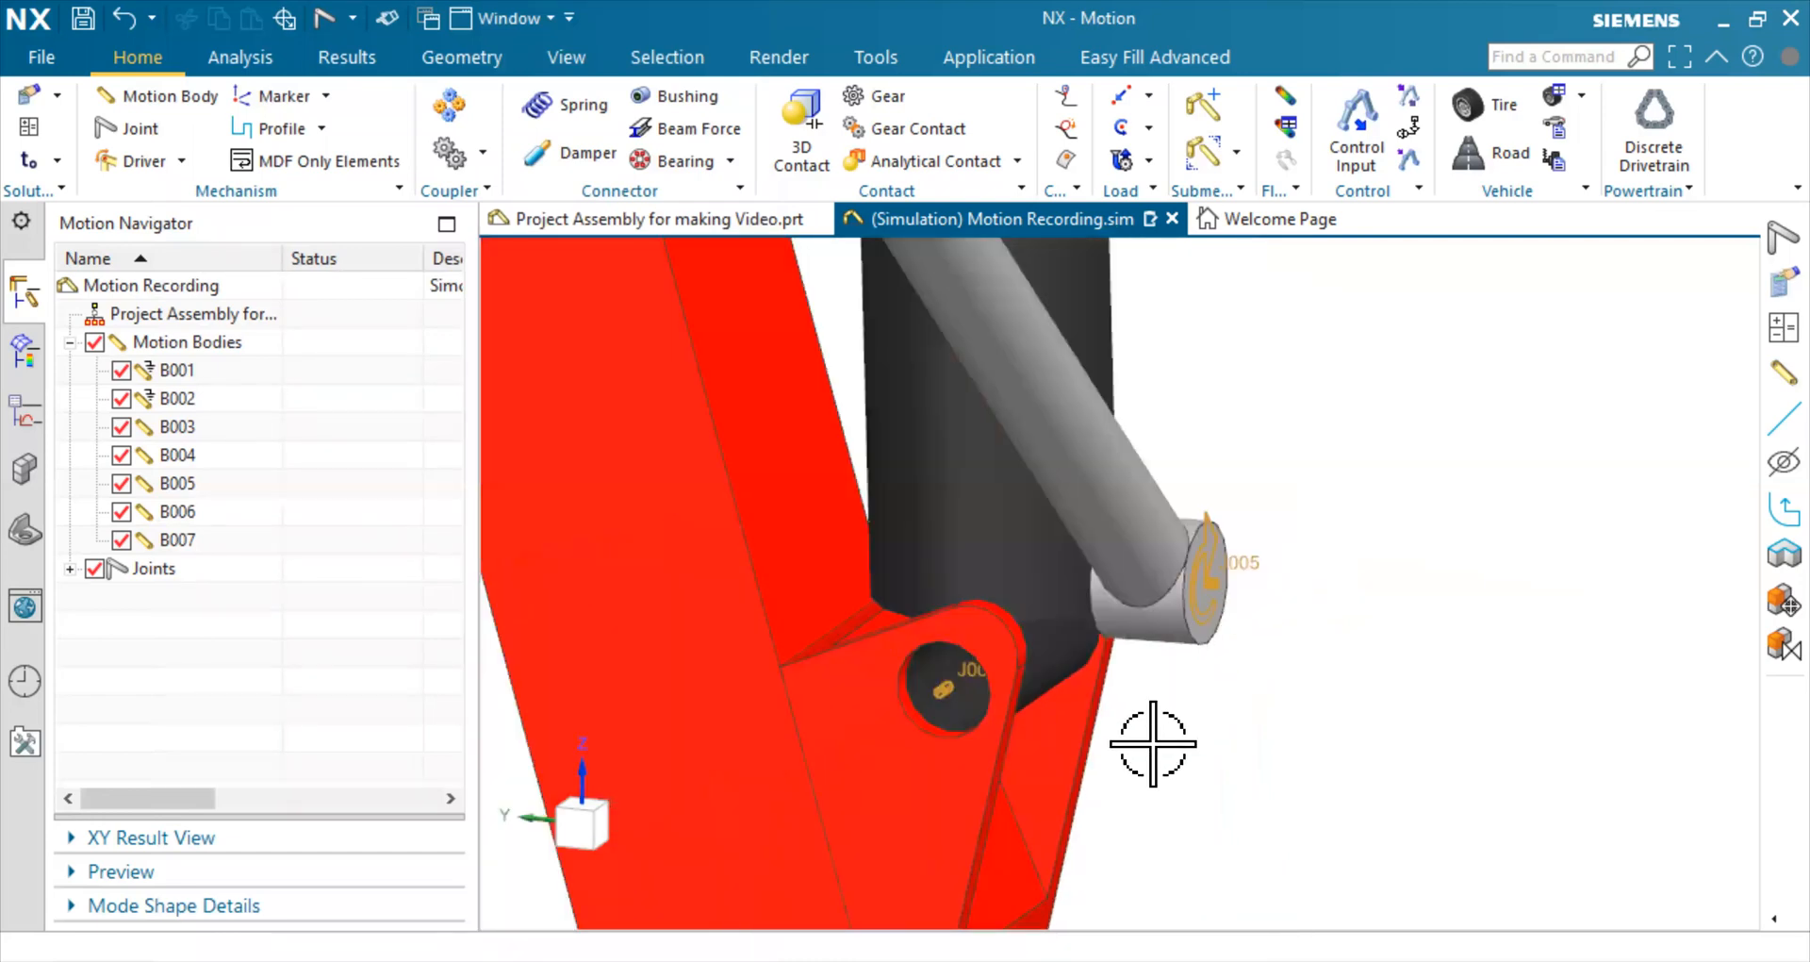
pyautogui.scroll(6, 1226, 551)
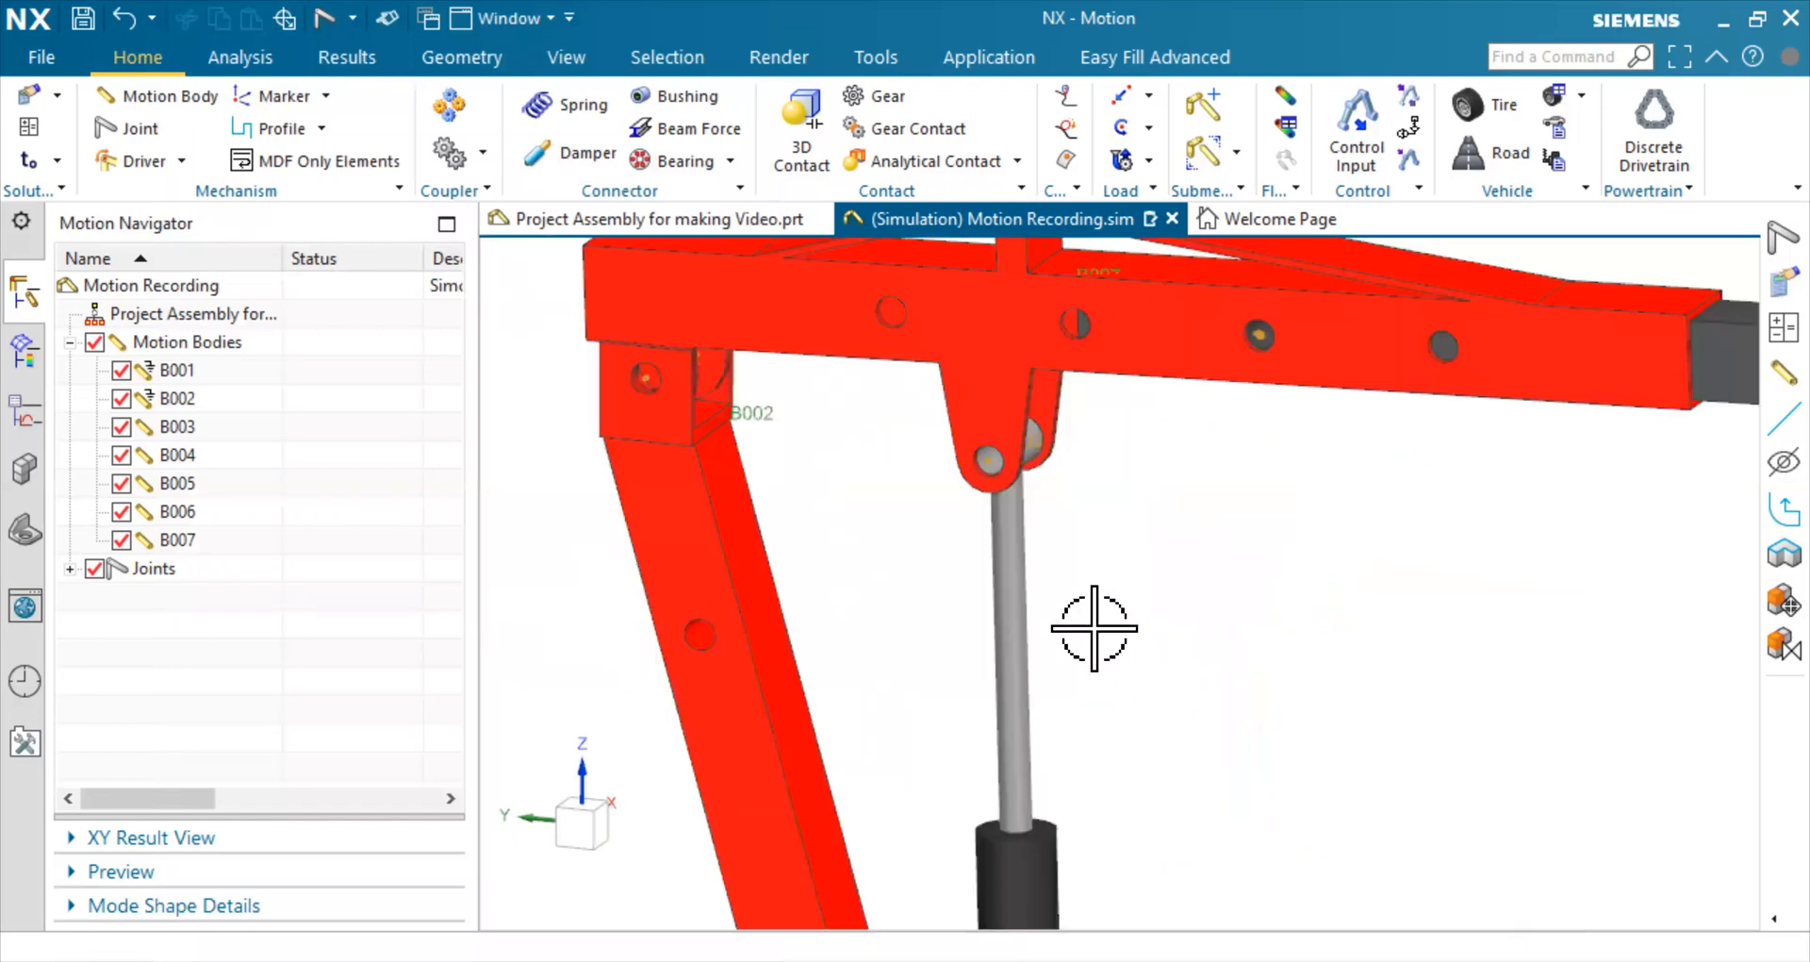
pyautogui.click(133, 132)
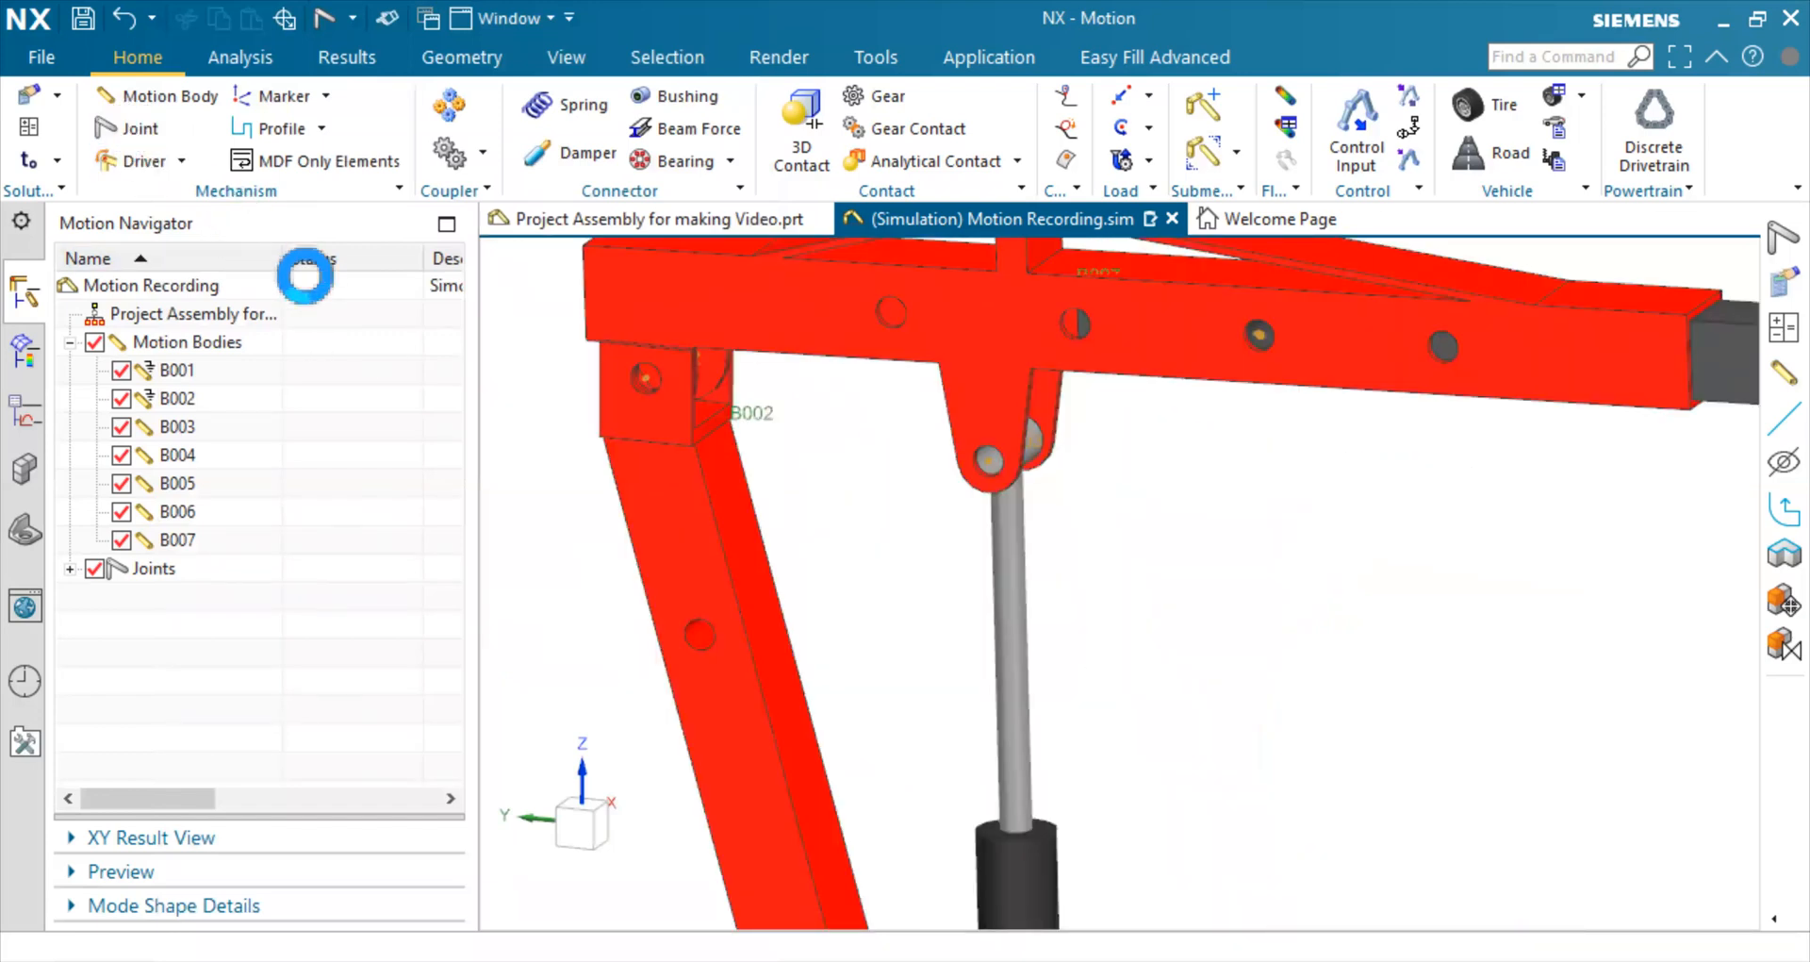
pyautogui.click(415, 151)
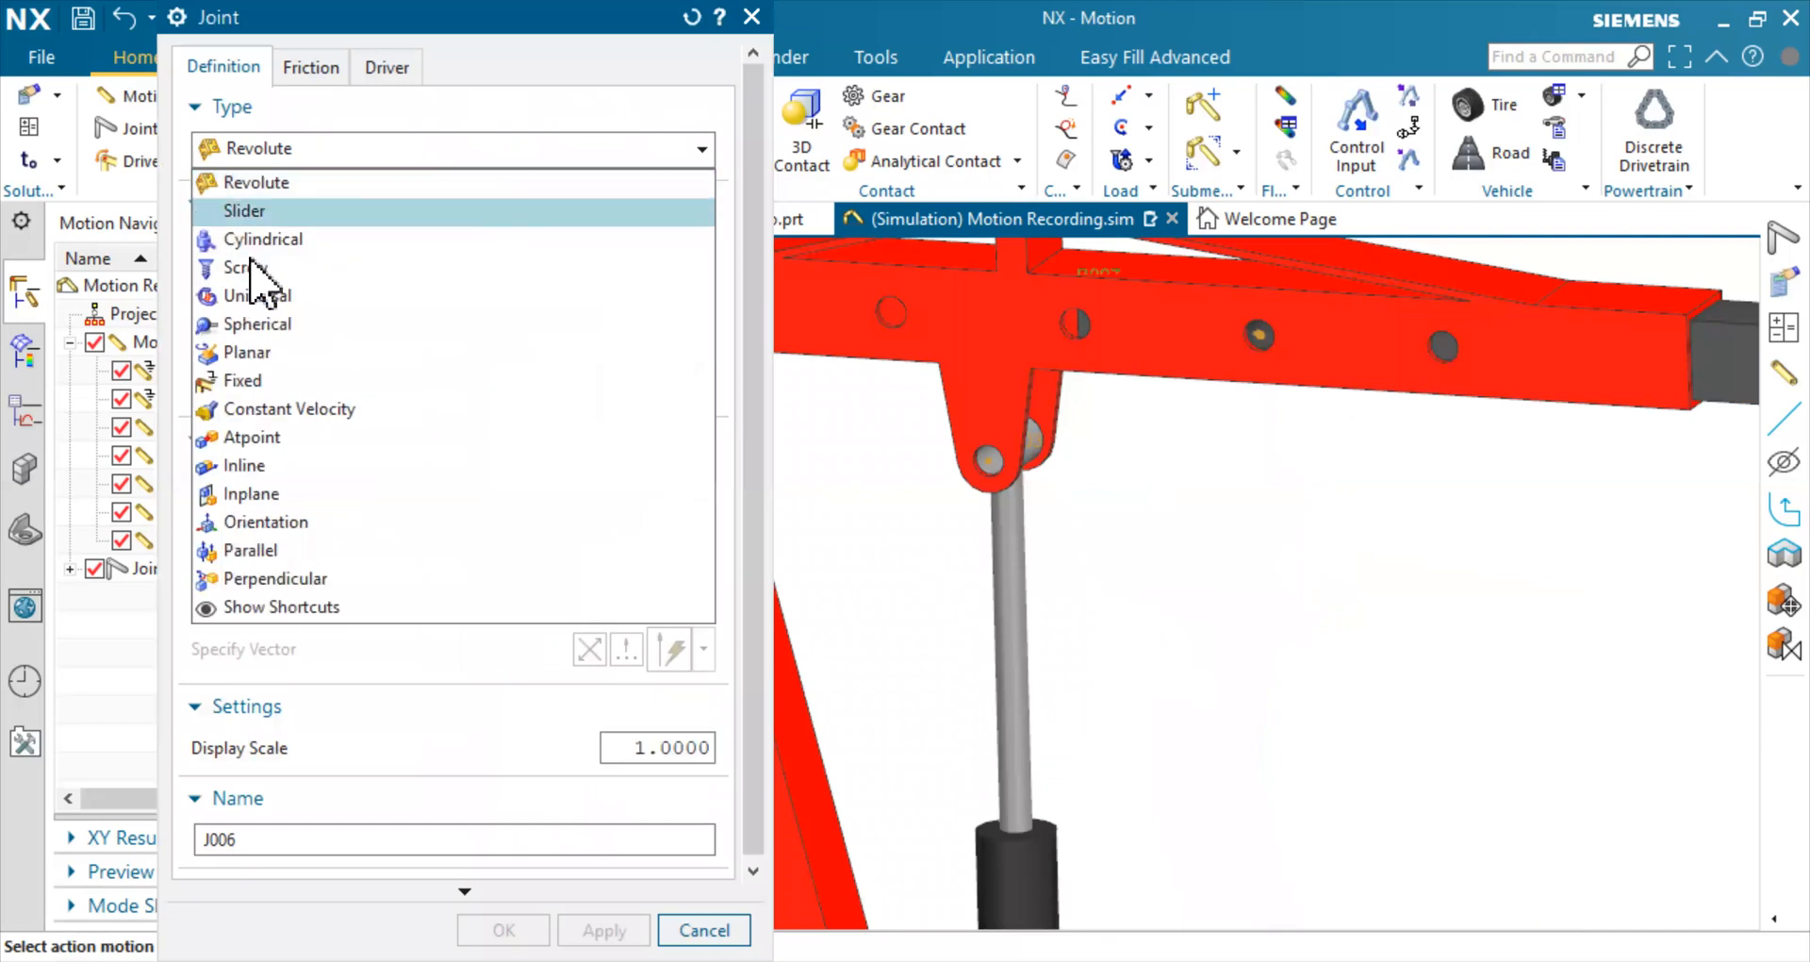
pyautogui.click(254, 211)
pyautogui.scroll(-2, 927, 693)
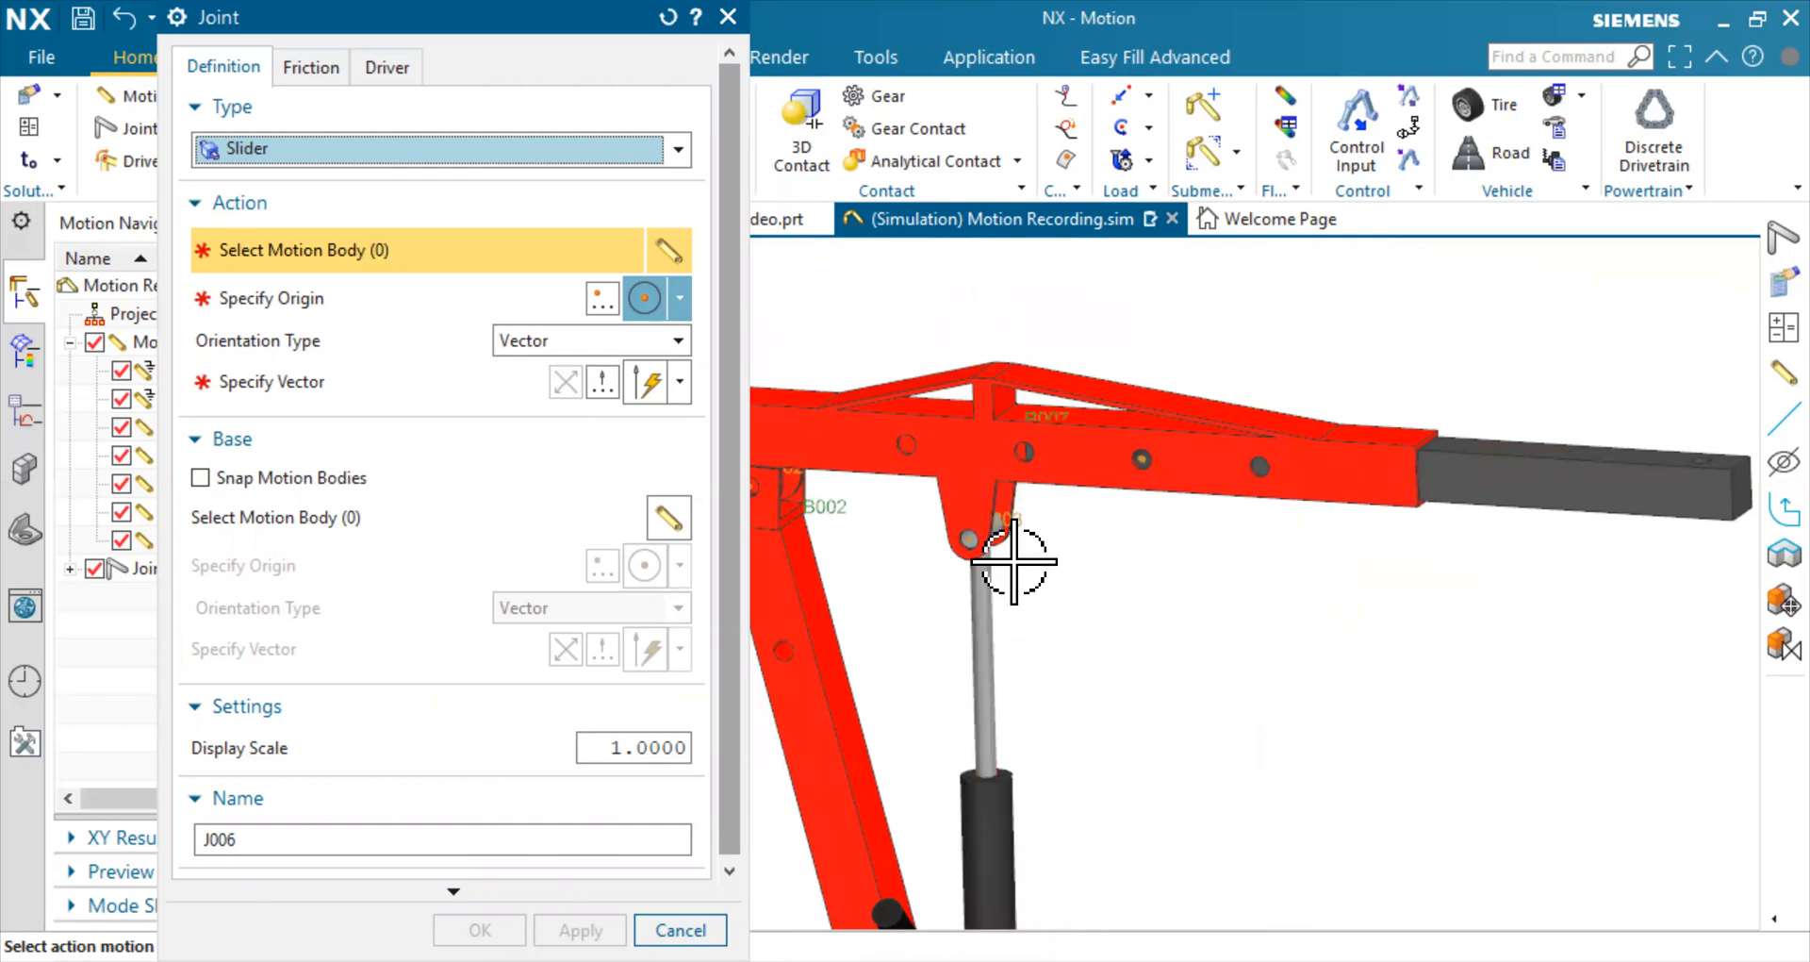
pyautogui.click(988, 655)
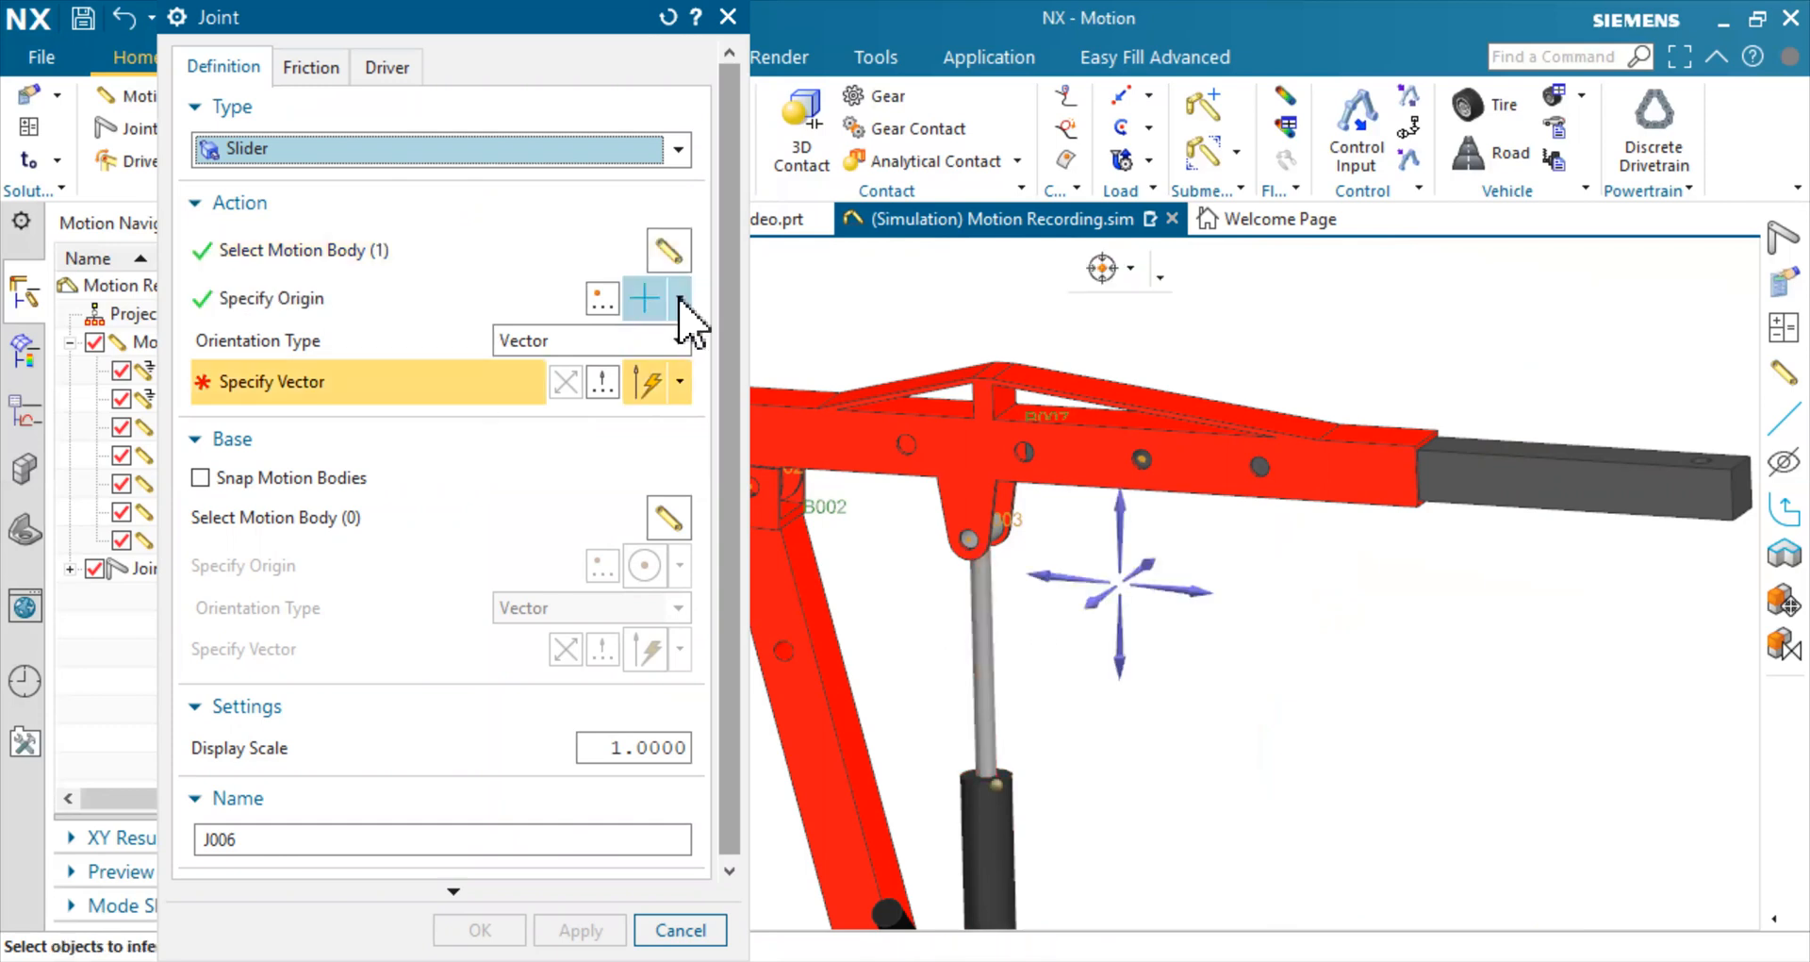
# Place the slider's action origin at the arc centre of the edge where the rod enters the hydraulic case, oriented along ZC
pyautogui.click(658, 641)
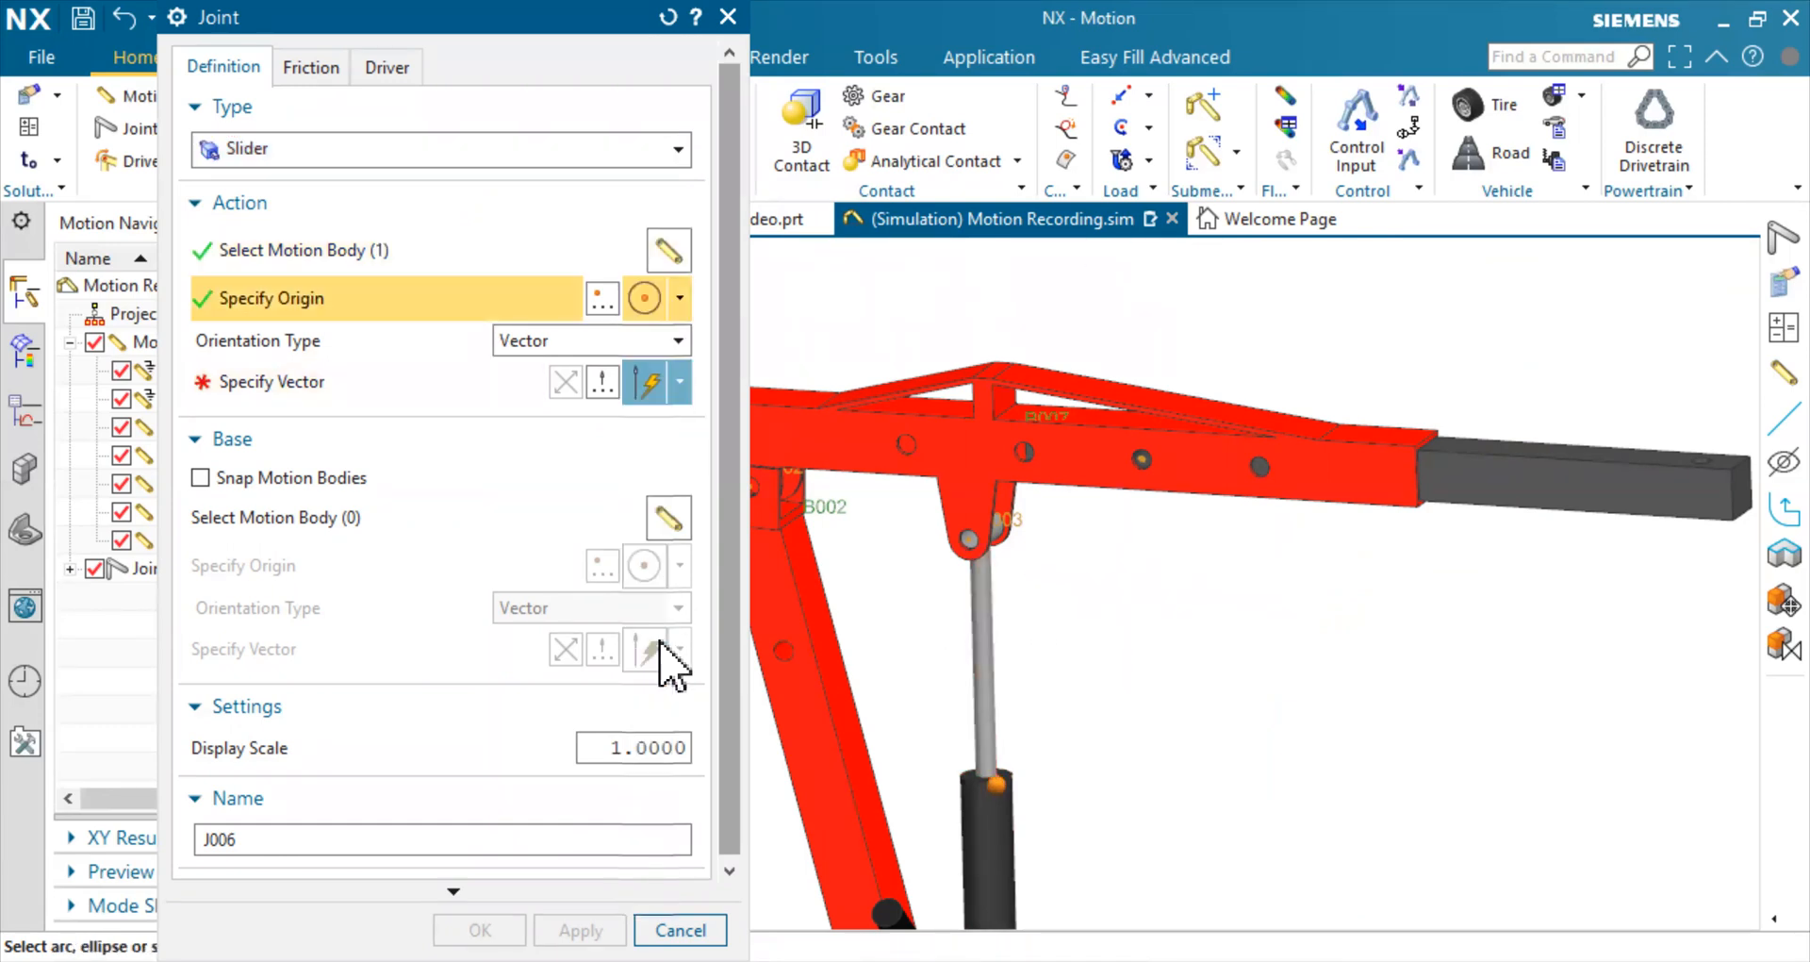
pyautogui.scroll(6, 921, 748)
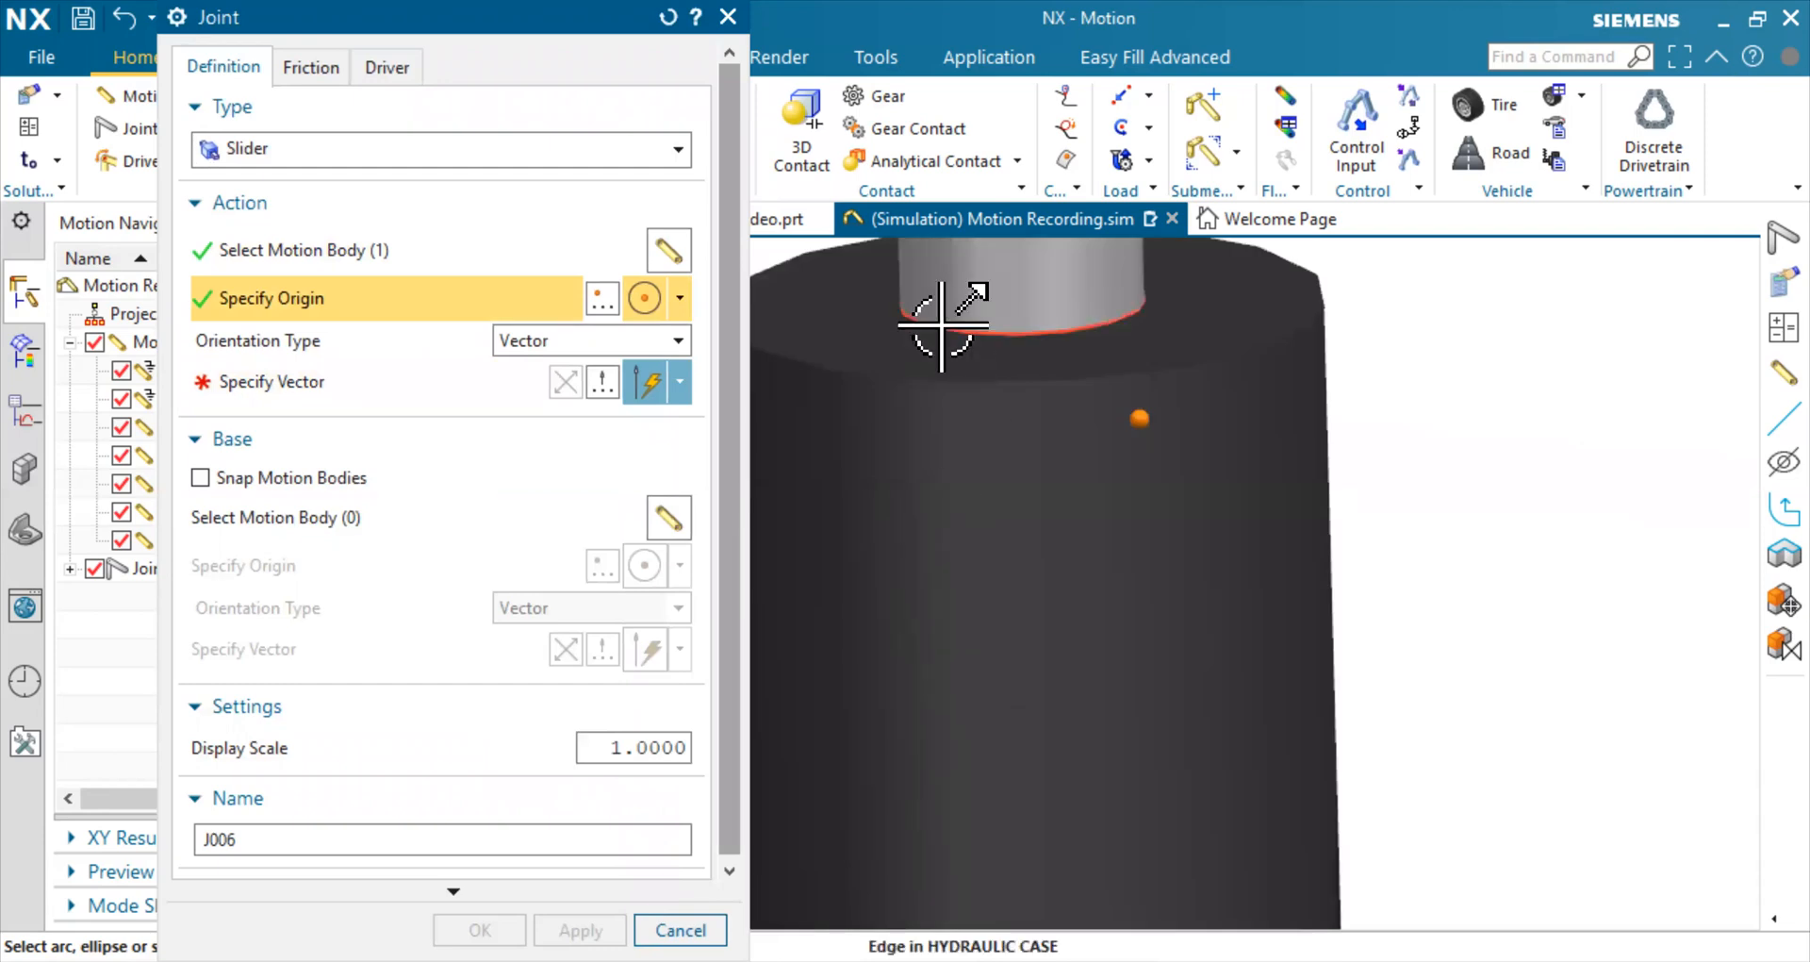
pyautogui.click(941, 325)
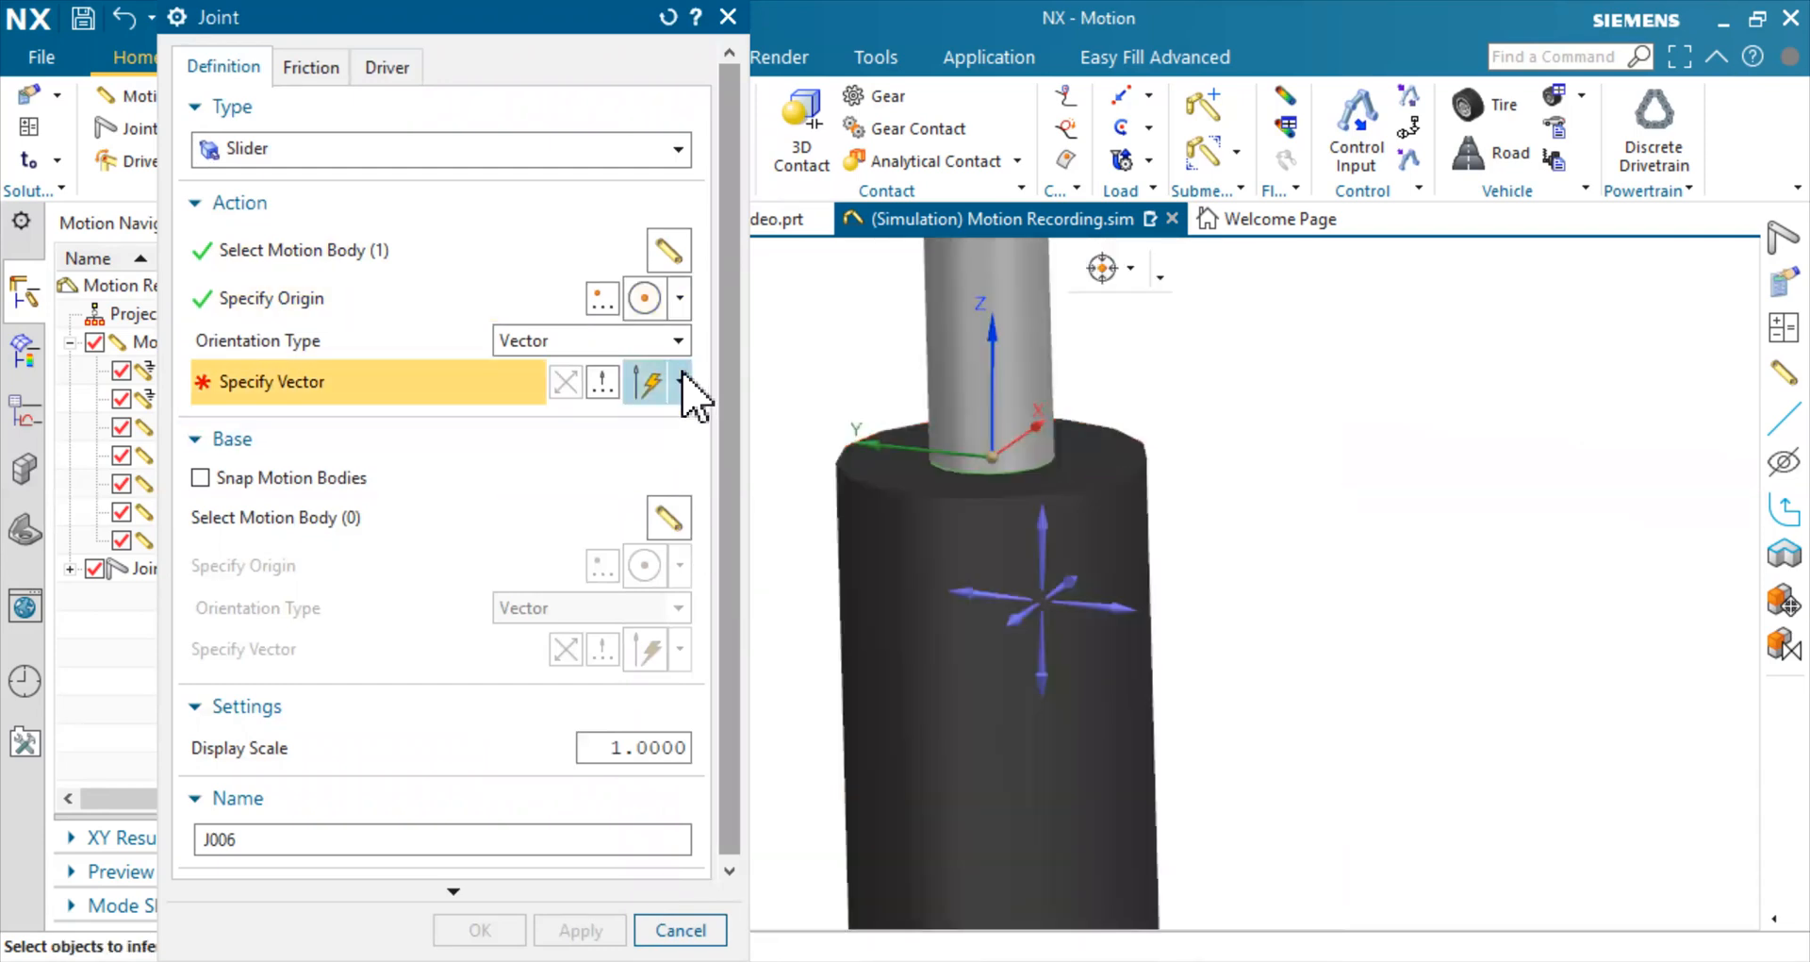
pyautogui.click(684, 386)
pyautogui.click(990, 426)
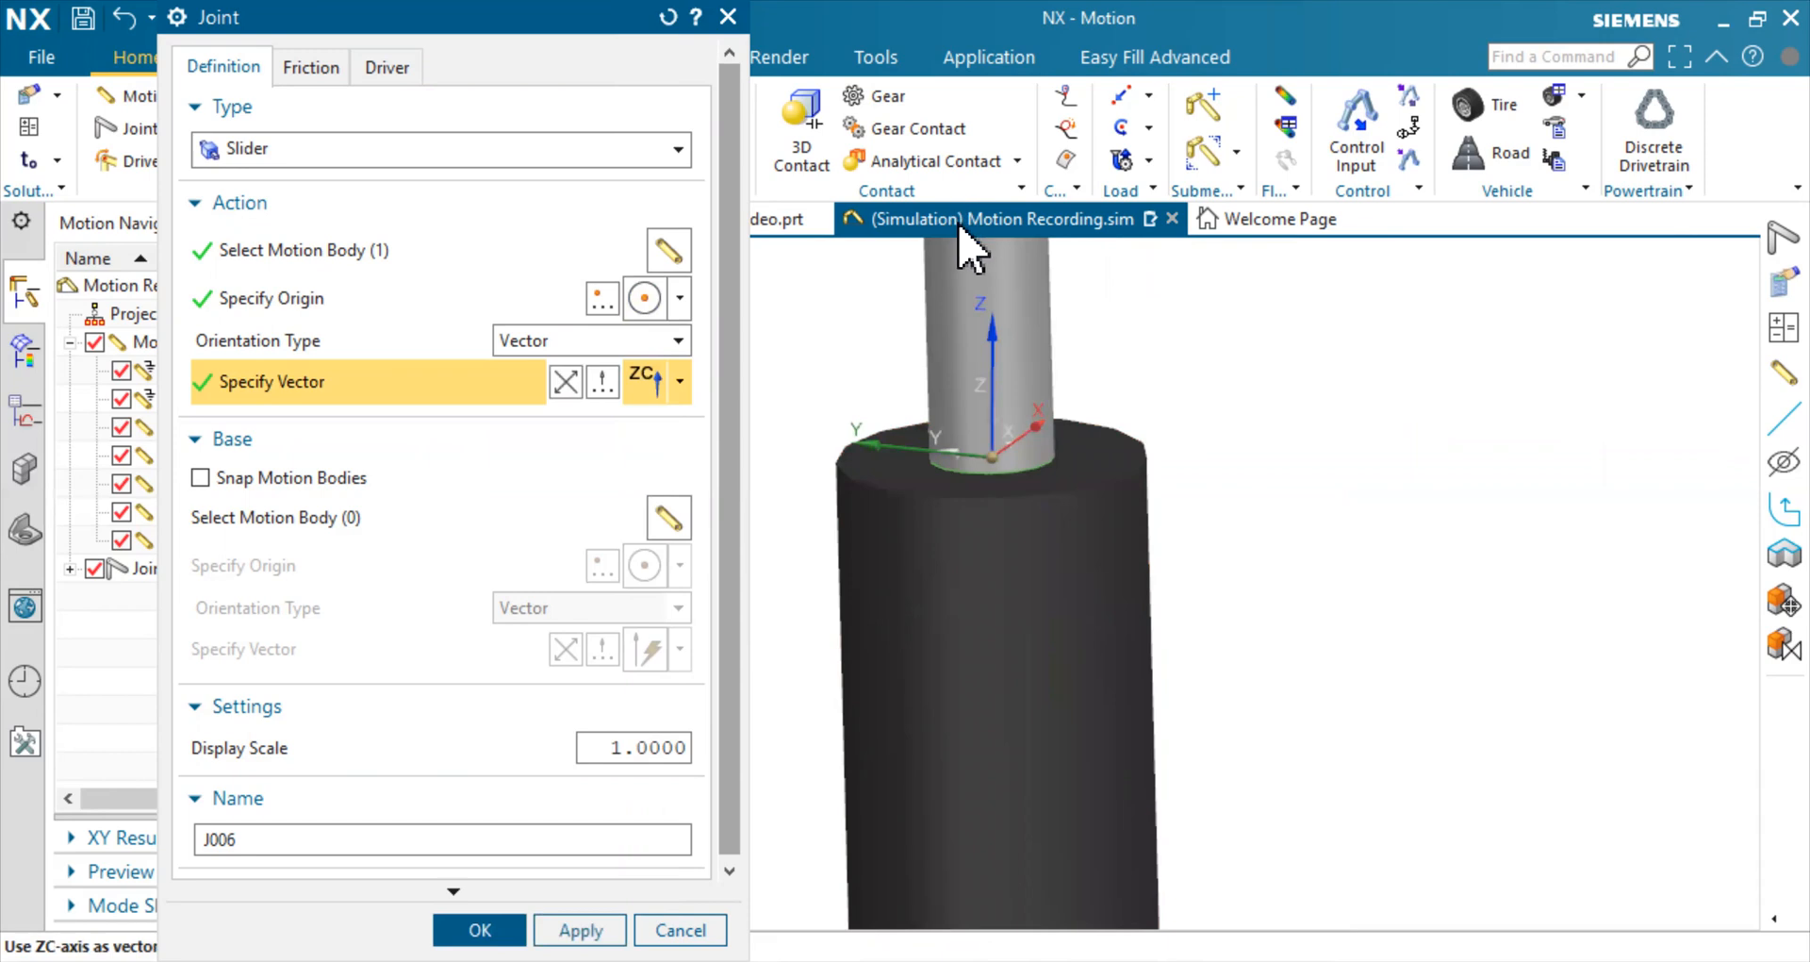
# Enable snapping of motion bodies for the slider joint and select the dark hydraulic case as its base body
pyautogui.click(321, 477)
pyautogui.click(361, 517)
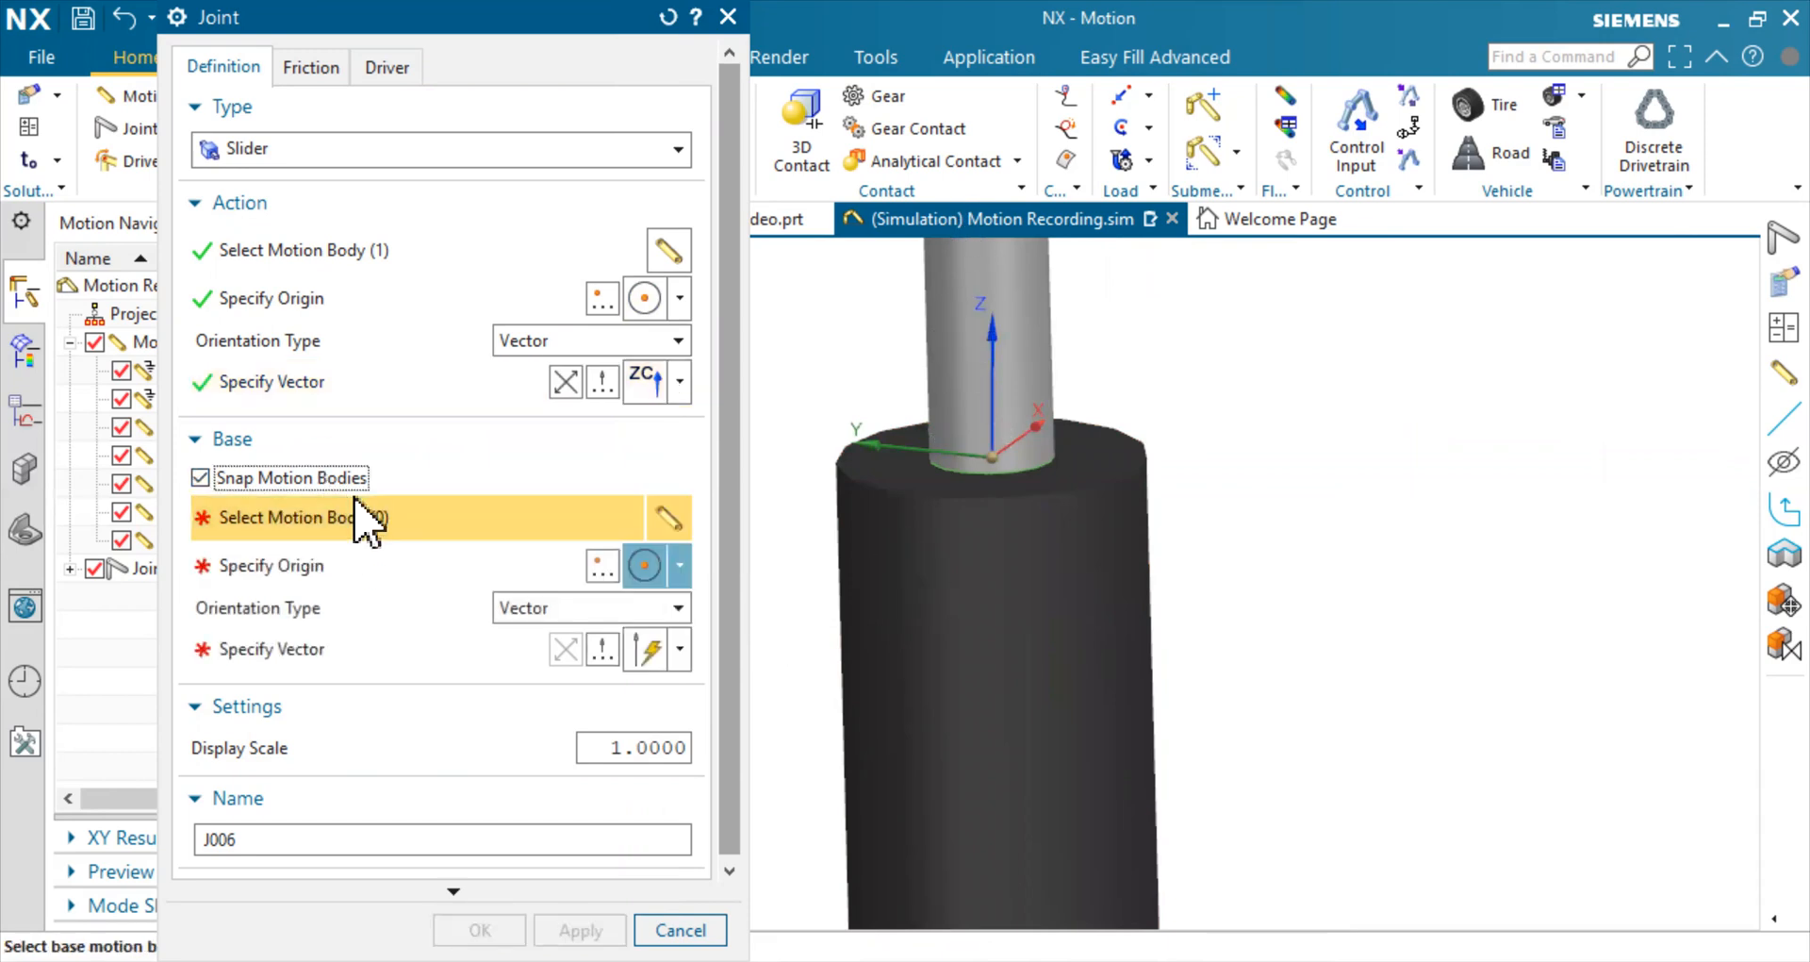
pyautogui.click(1090, 693)
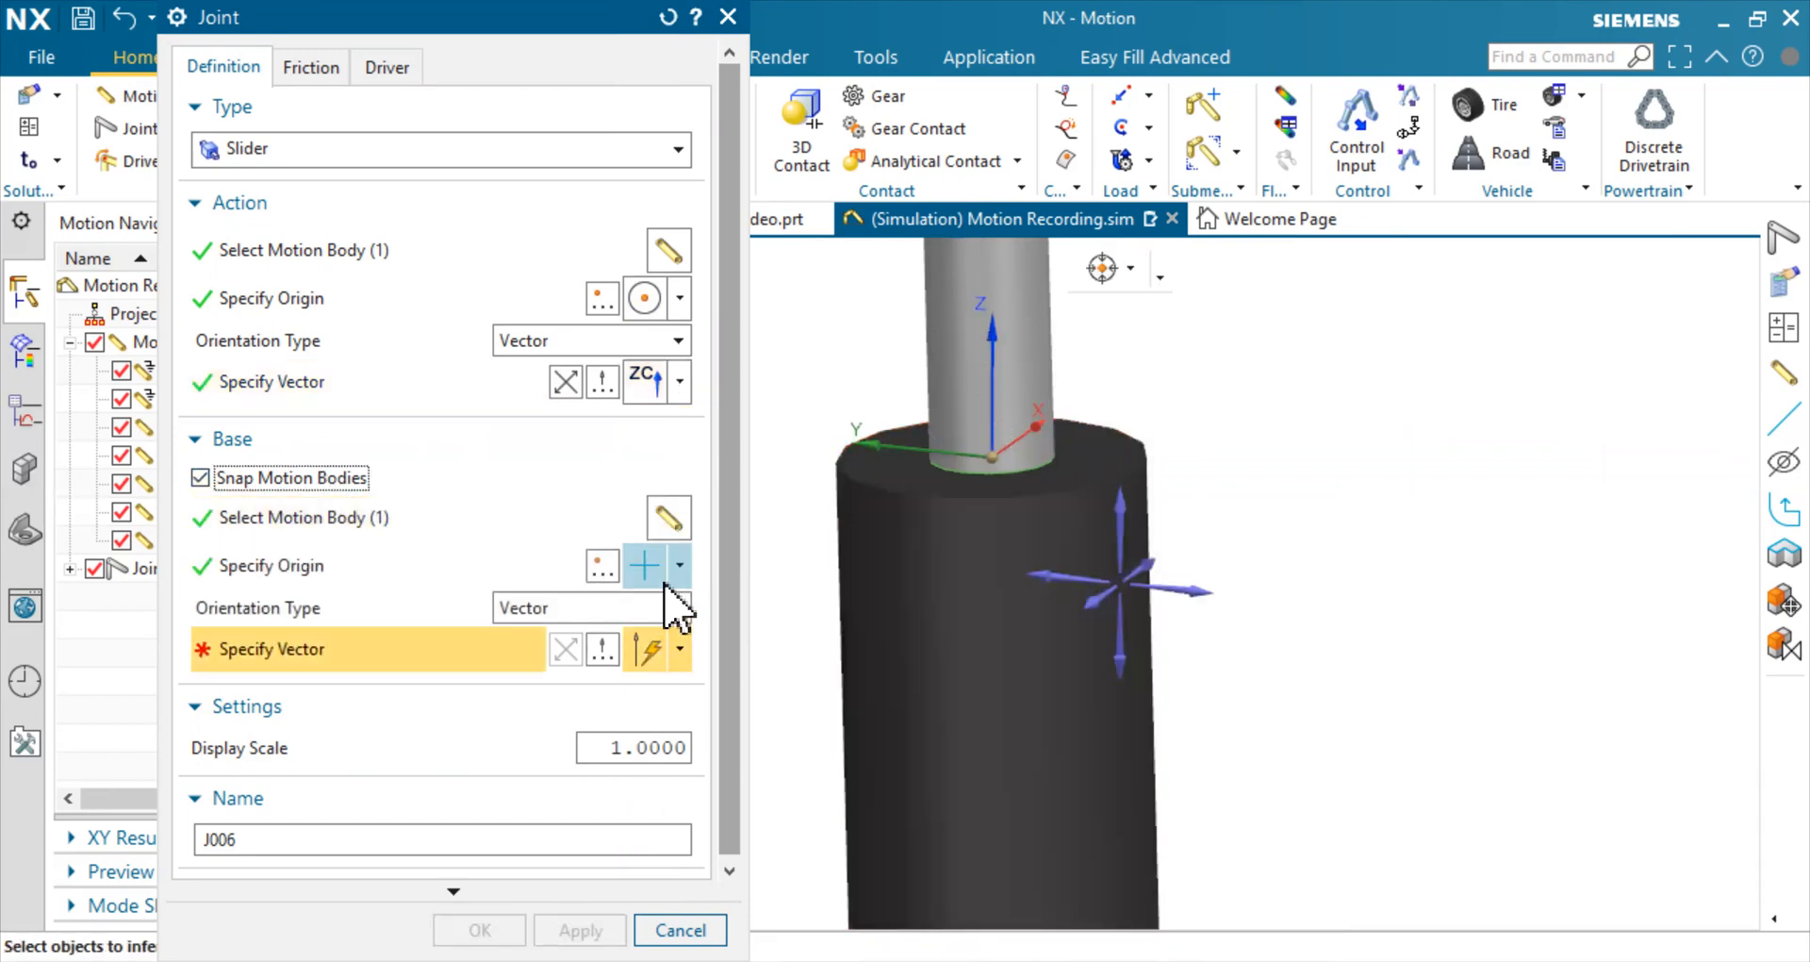
# Place the slider's base origin at the arc centre of the hydraulic case's rod opening edge, oriented along ZC
pyautogui.click(680, 568)
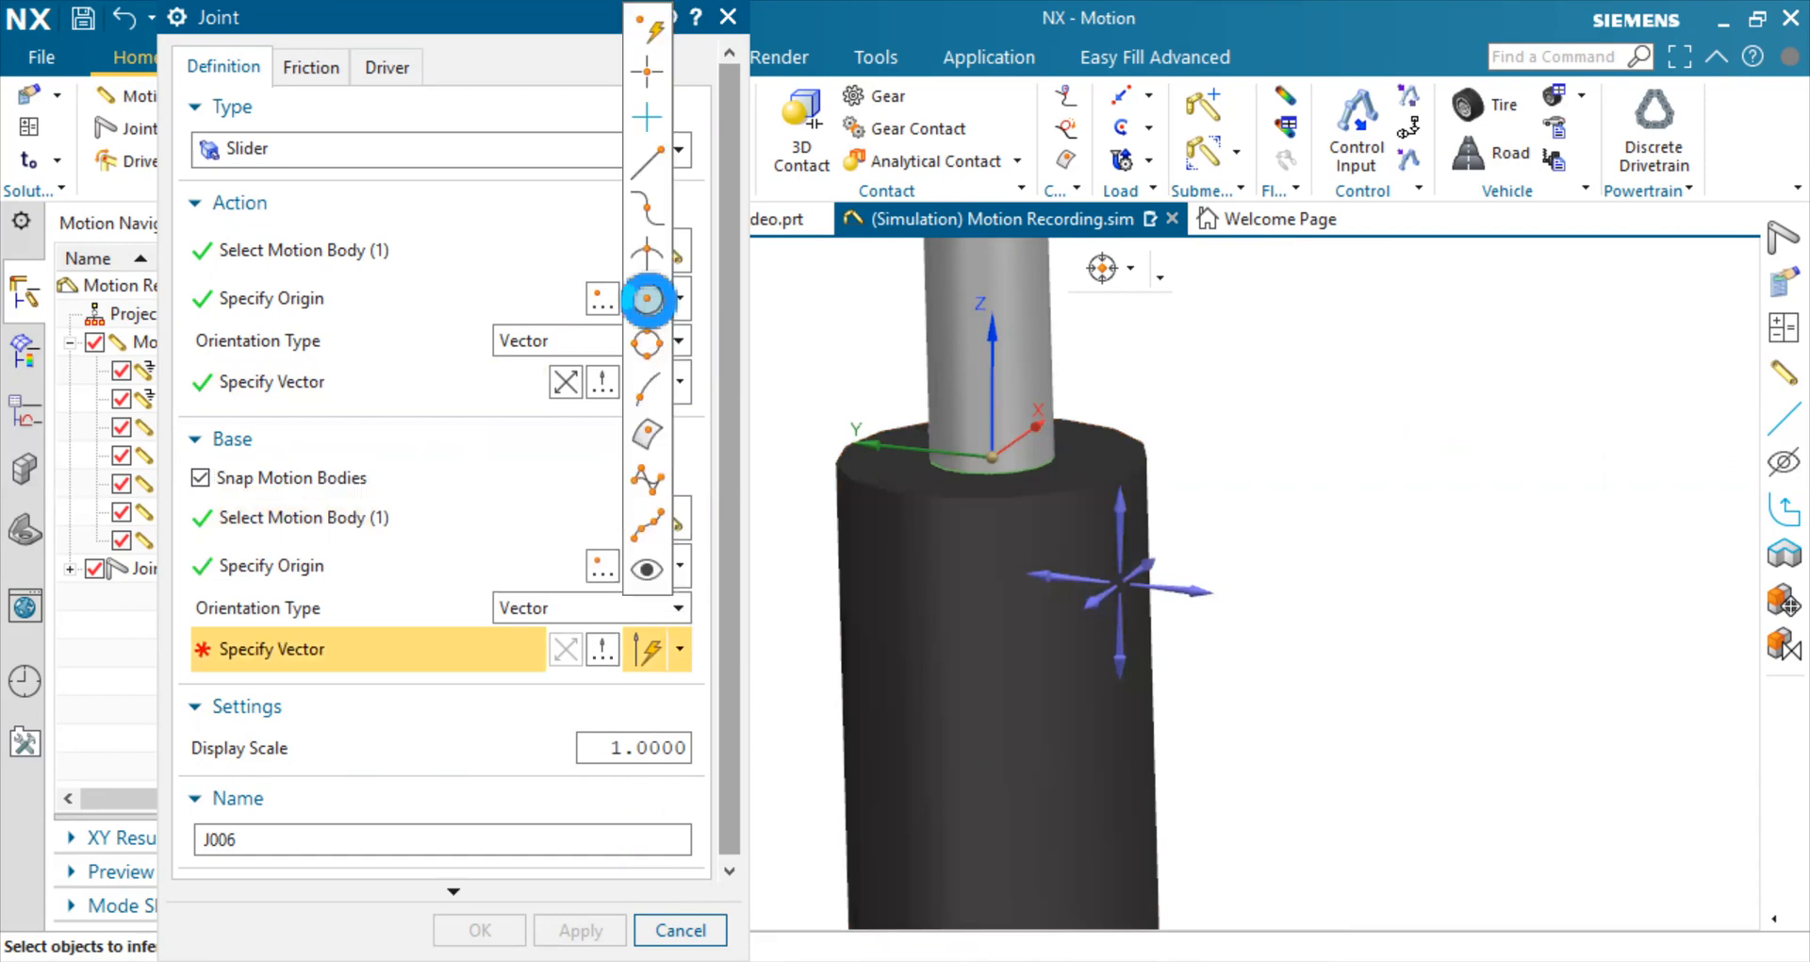
pyautogui.click(647, 299)
pyautogui.scroll(3, 958, 474)
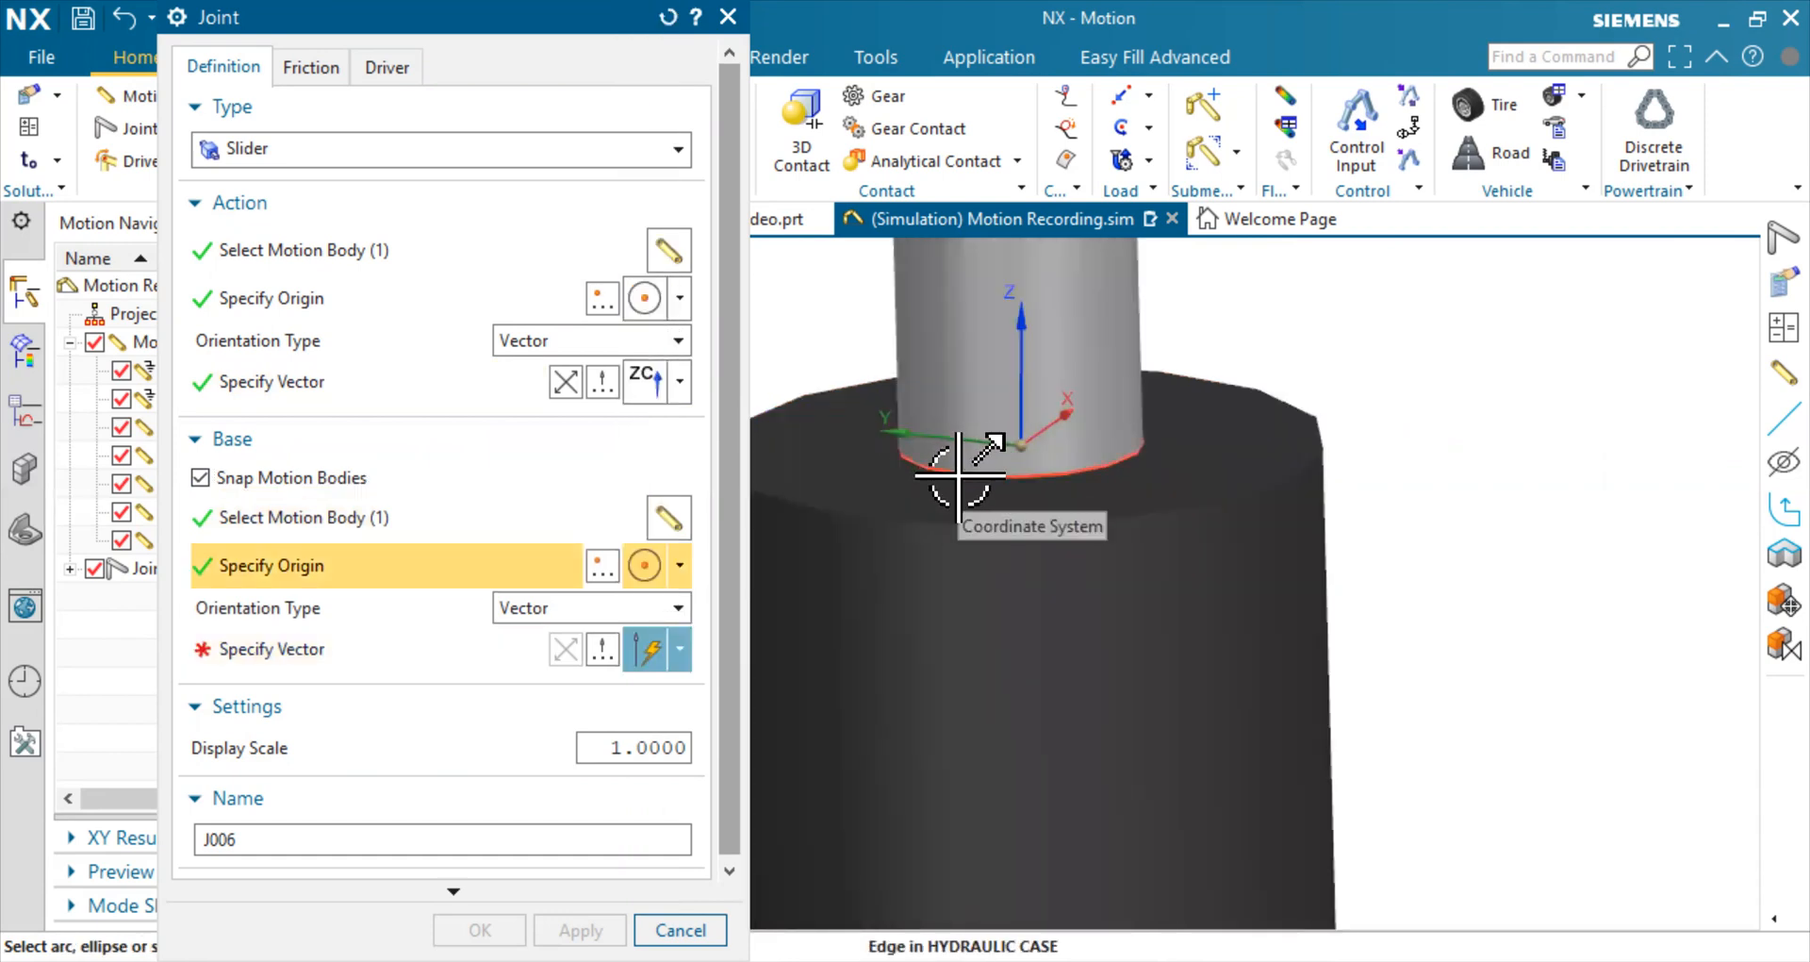
pyautogui.click(958, 475)
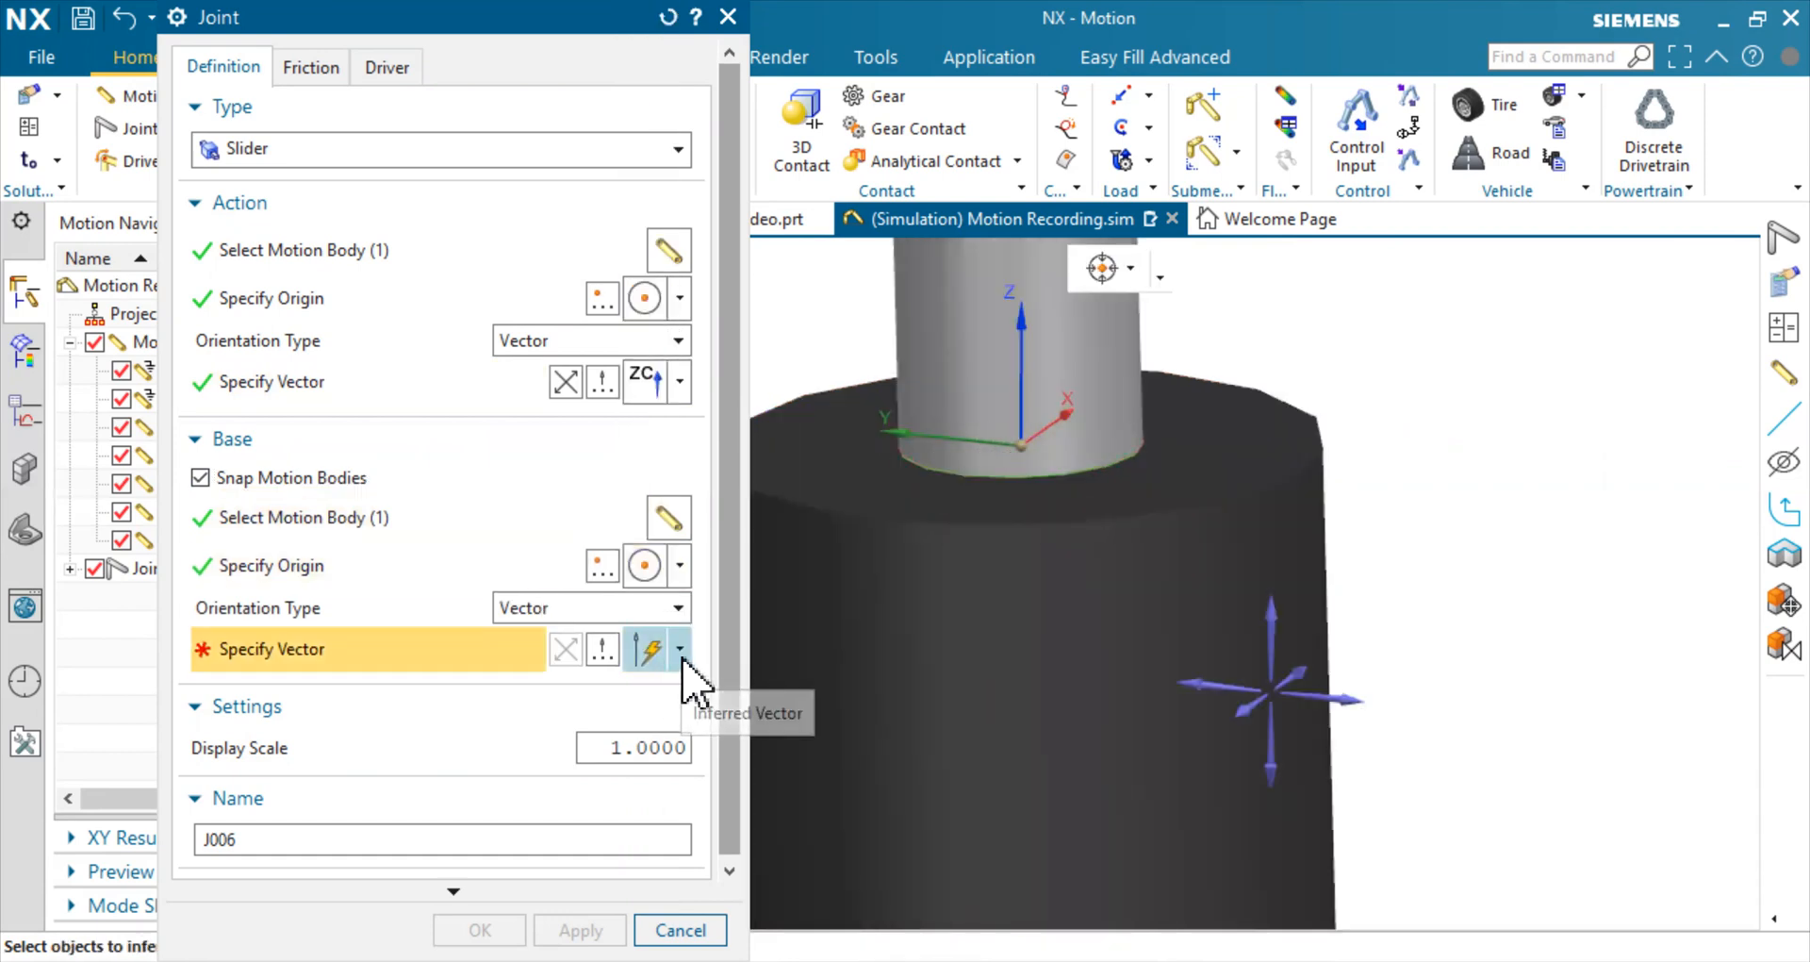
pyautogui.click(655, 366)
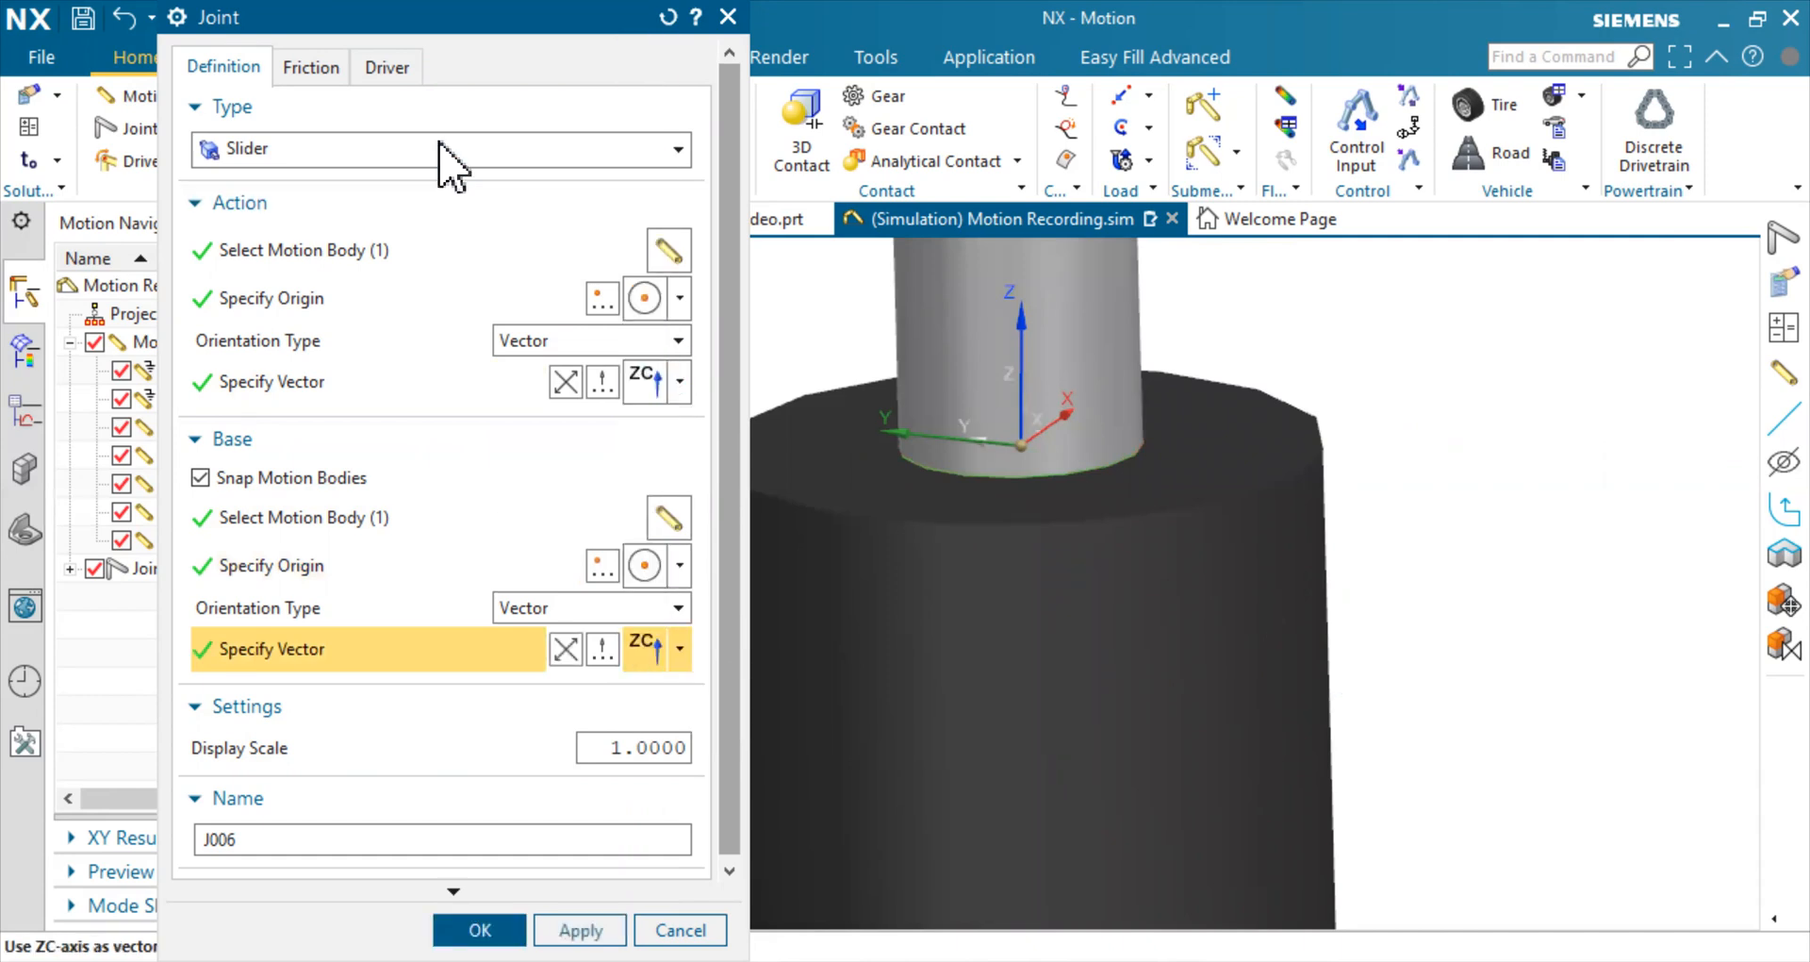
# Give the slider a harmonic translation driver with amplitude 6 in, frequency 45°/s and displacement 3 in, and create the joint
pyautogui.click(388, 66)
pyautogui.click(406, 151)
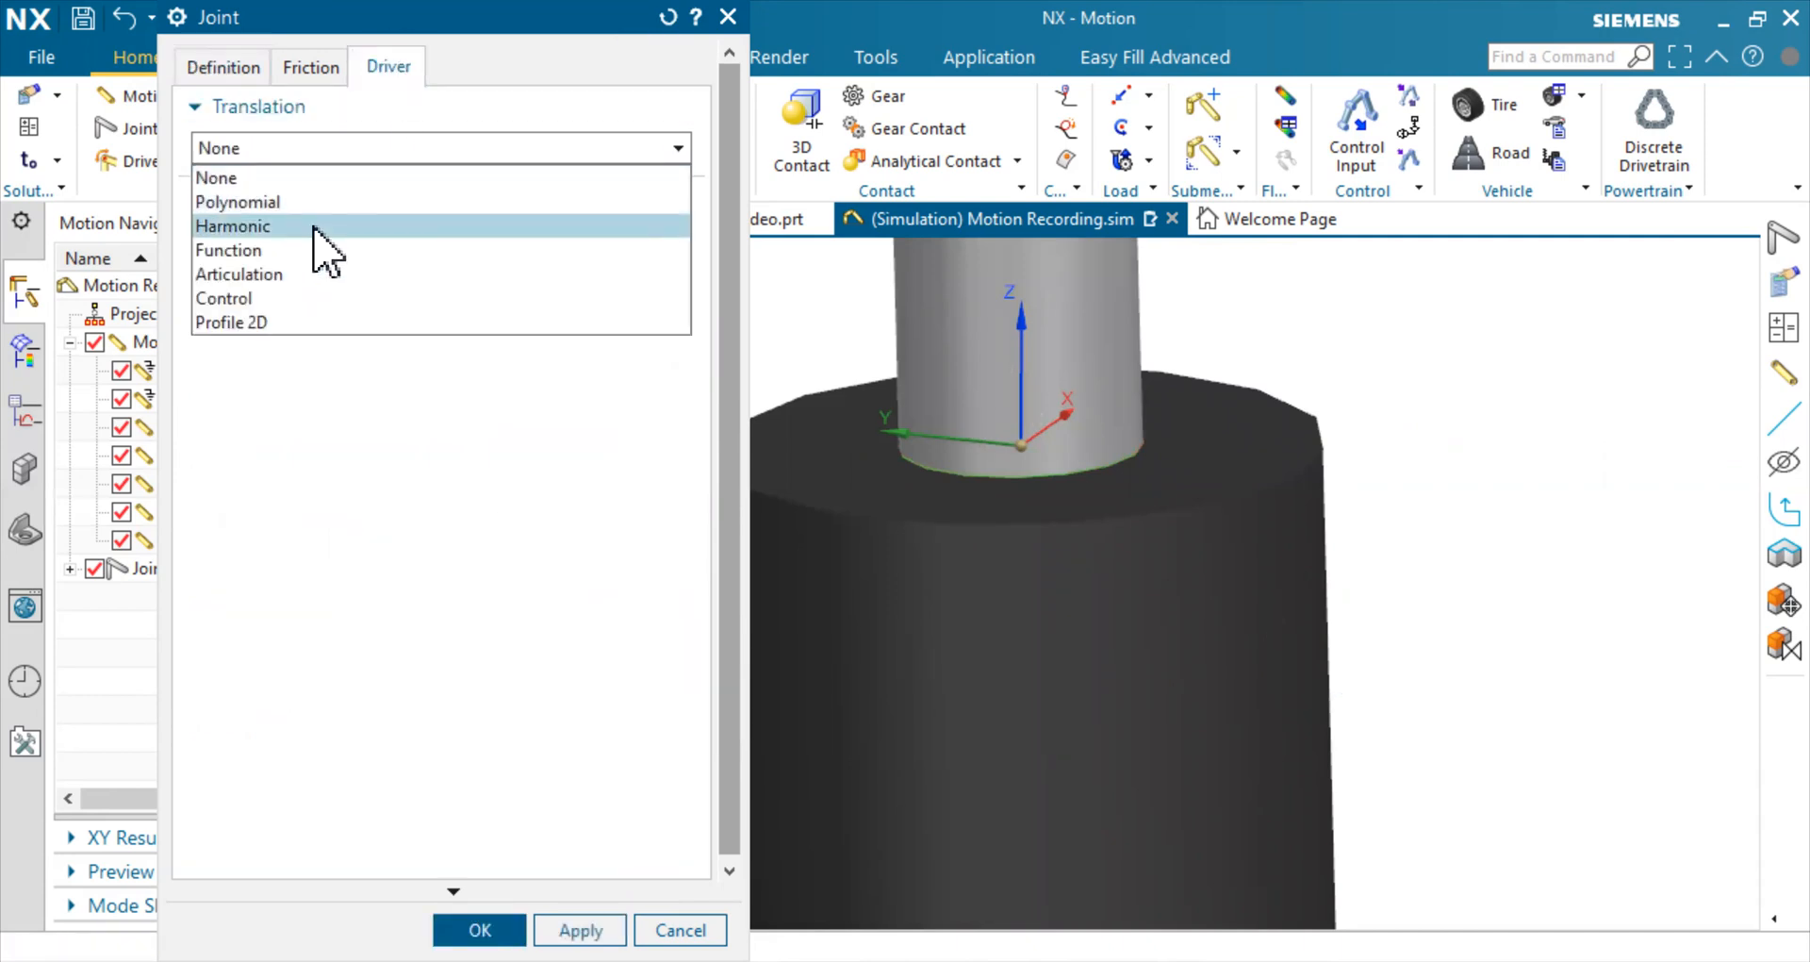
pyautogui.click(320, 226)
pyautogui.scroll(-5, 945, 650)
pyautogui.scroll(-1, 950, 674)
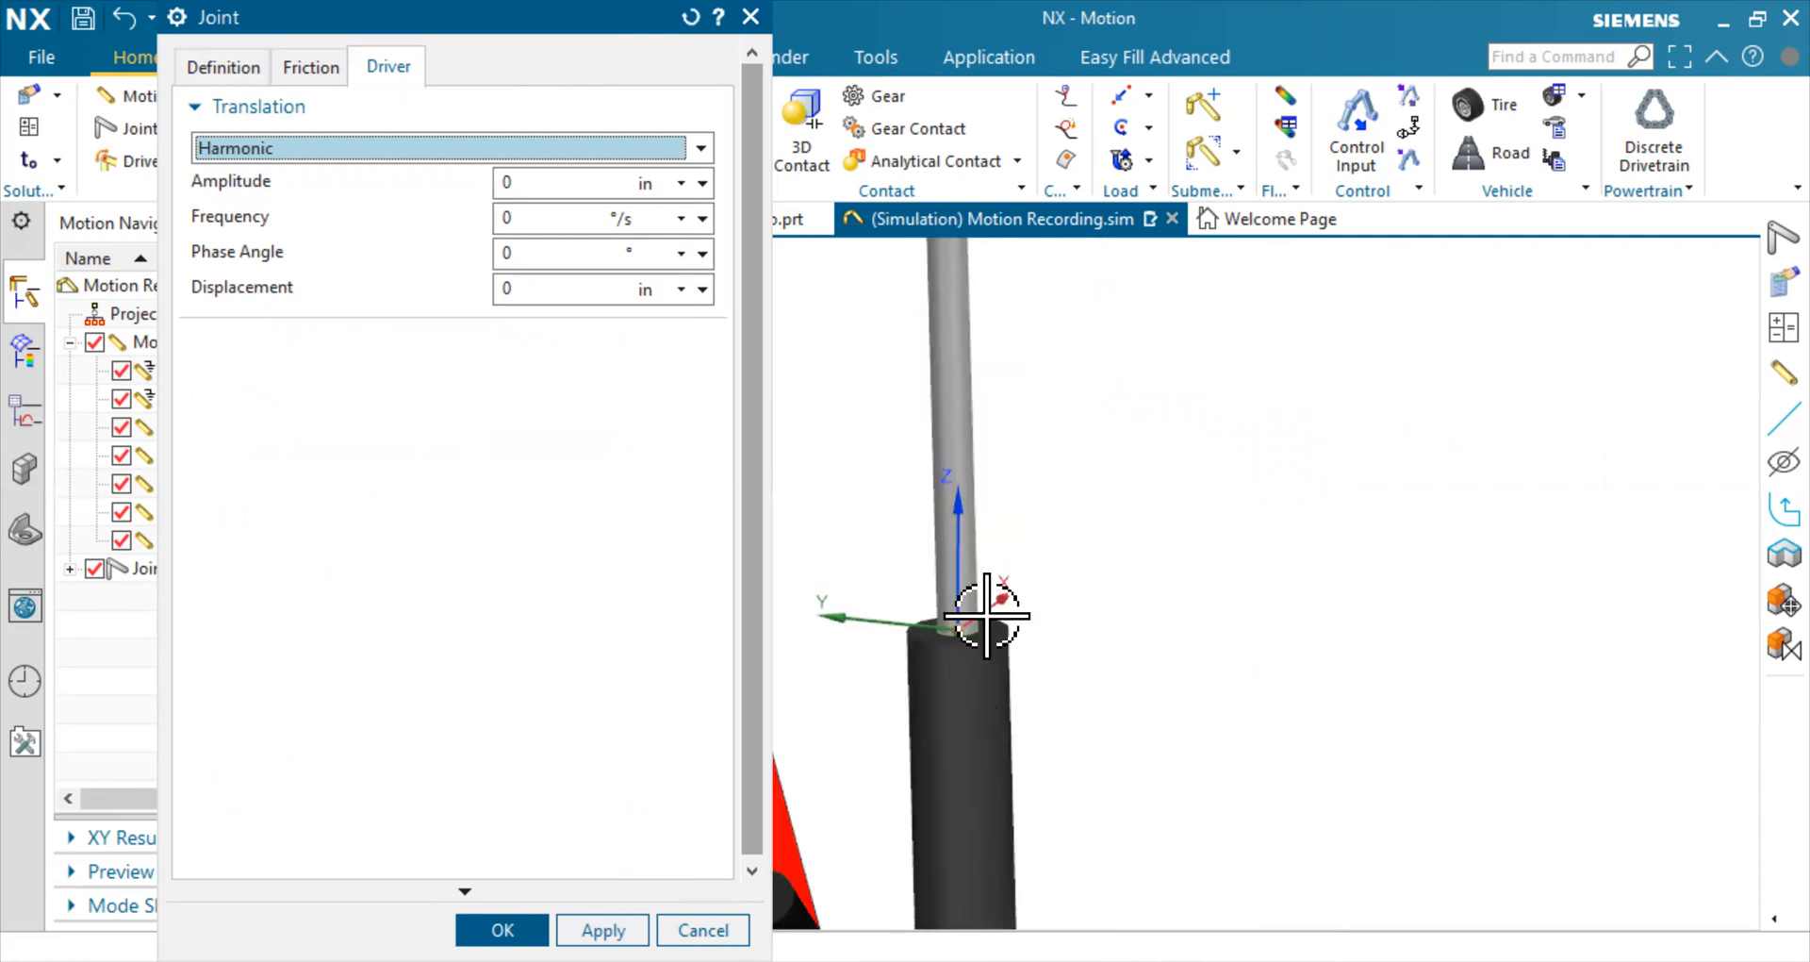
pyautogui.scroll(-1, 1174, 674)
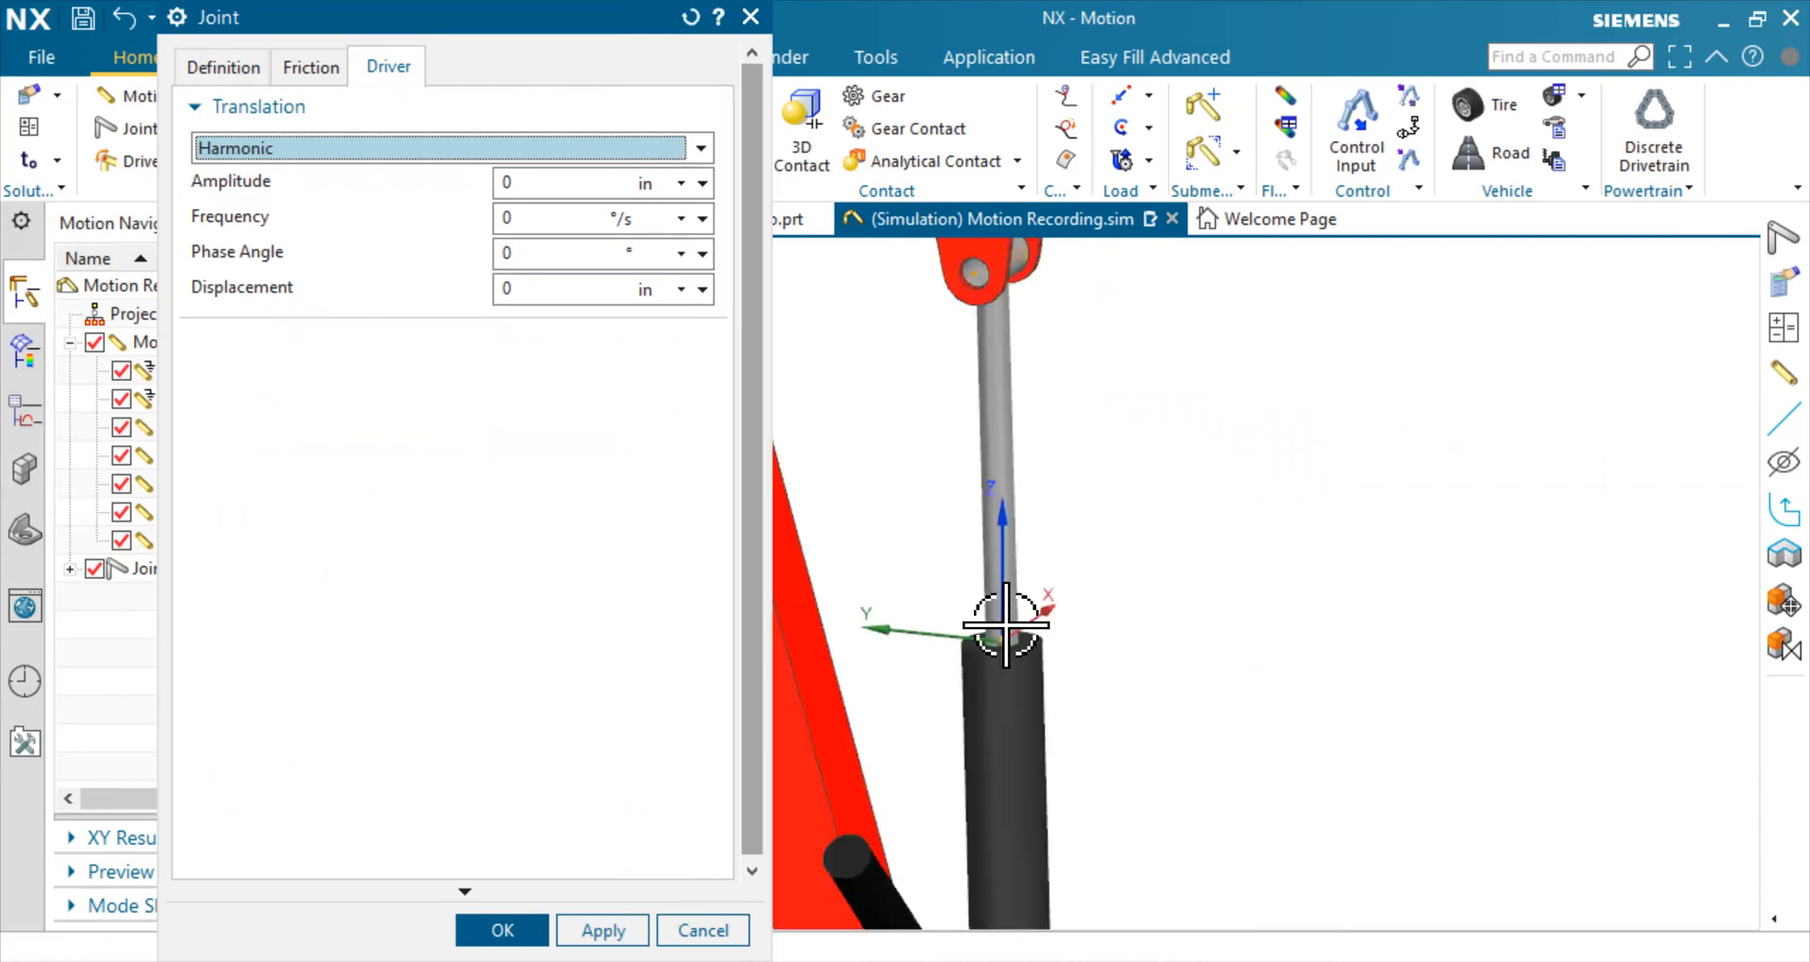
pyautogui.click(603, 183)
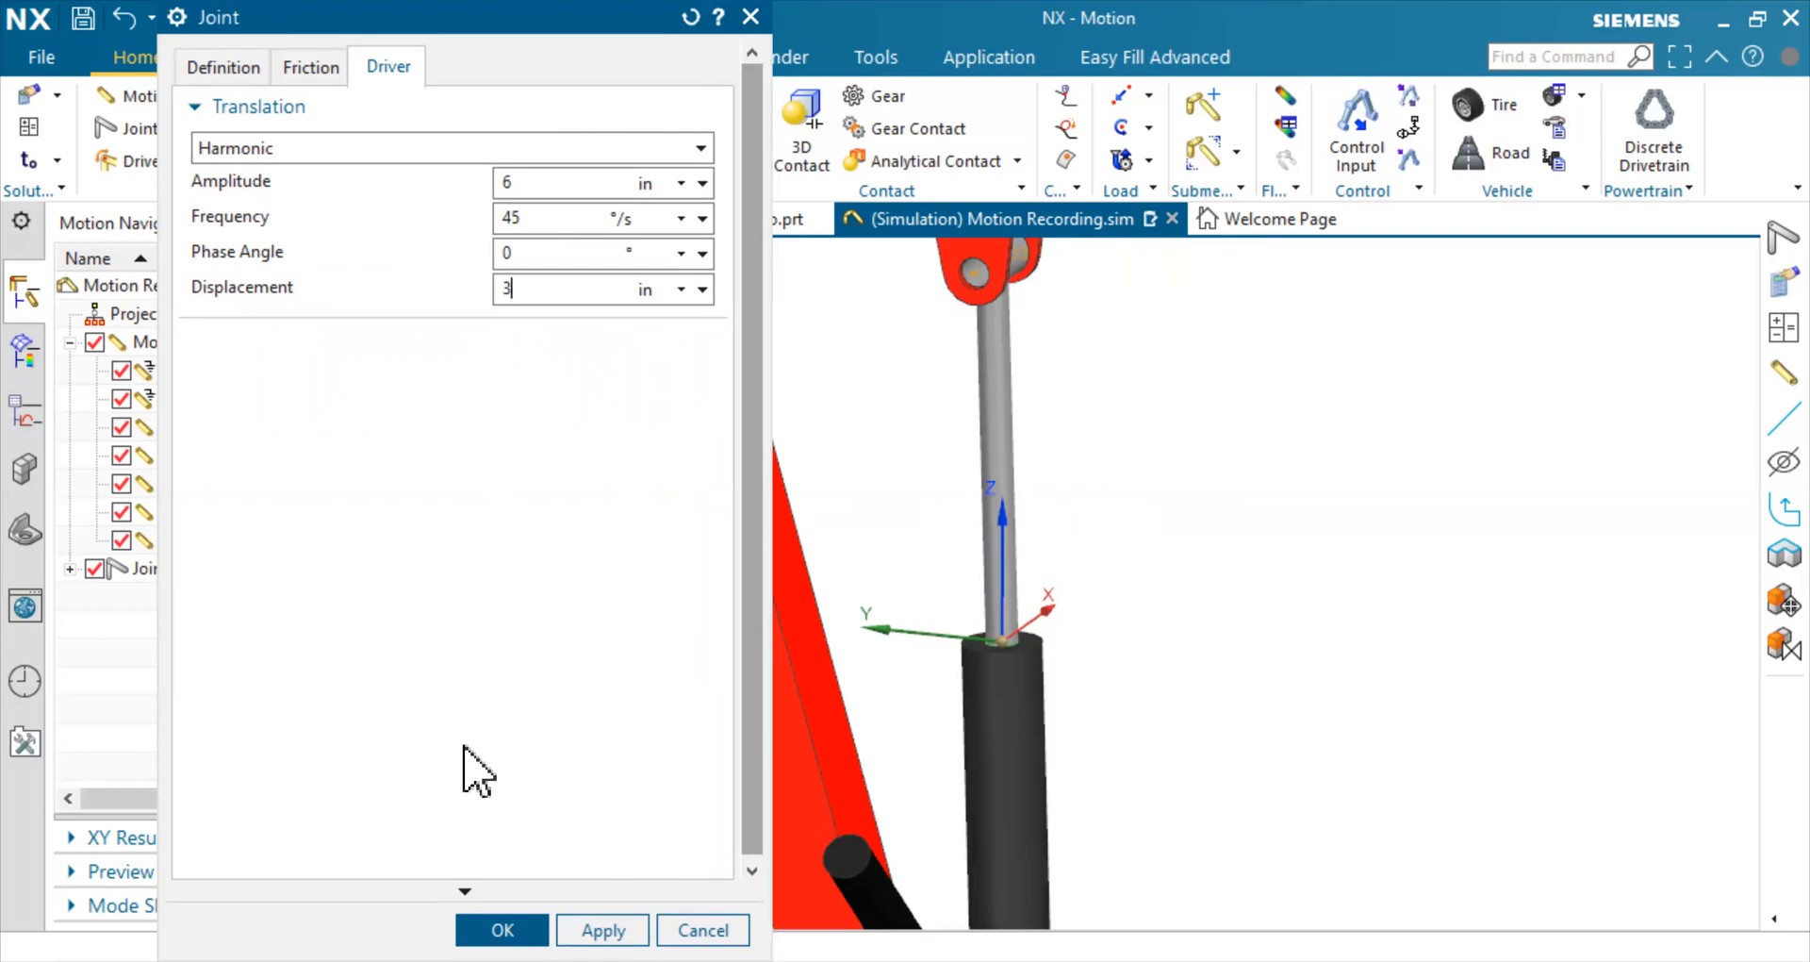
pyautogui.middleClick(971, 752)
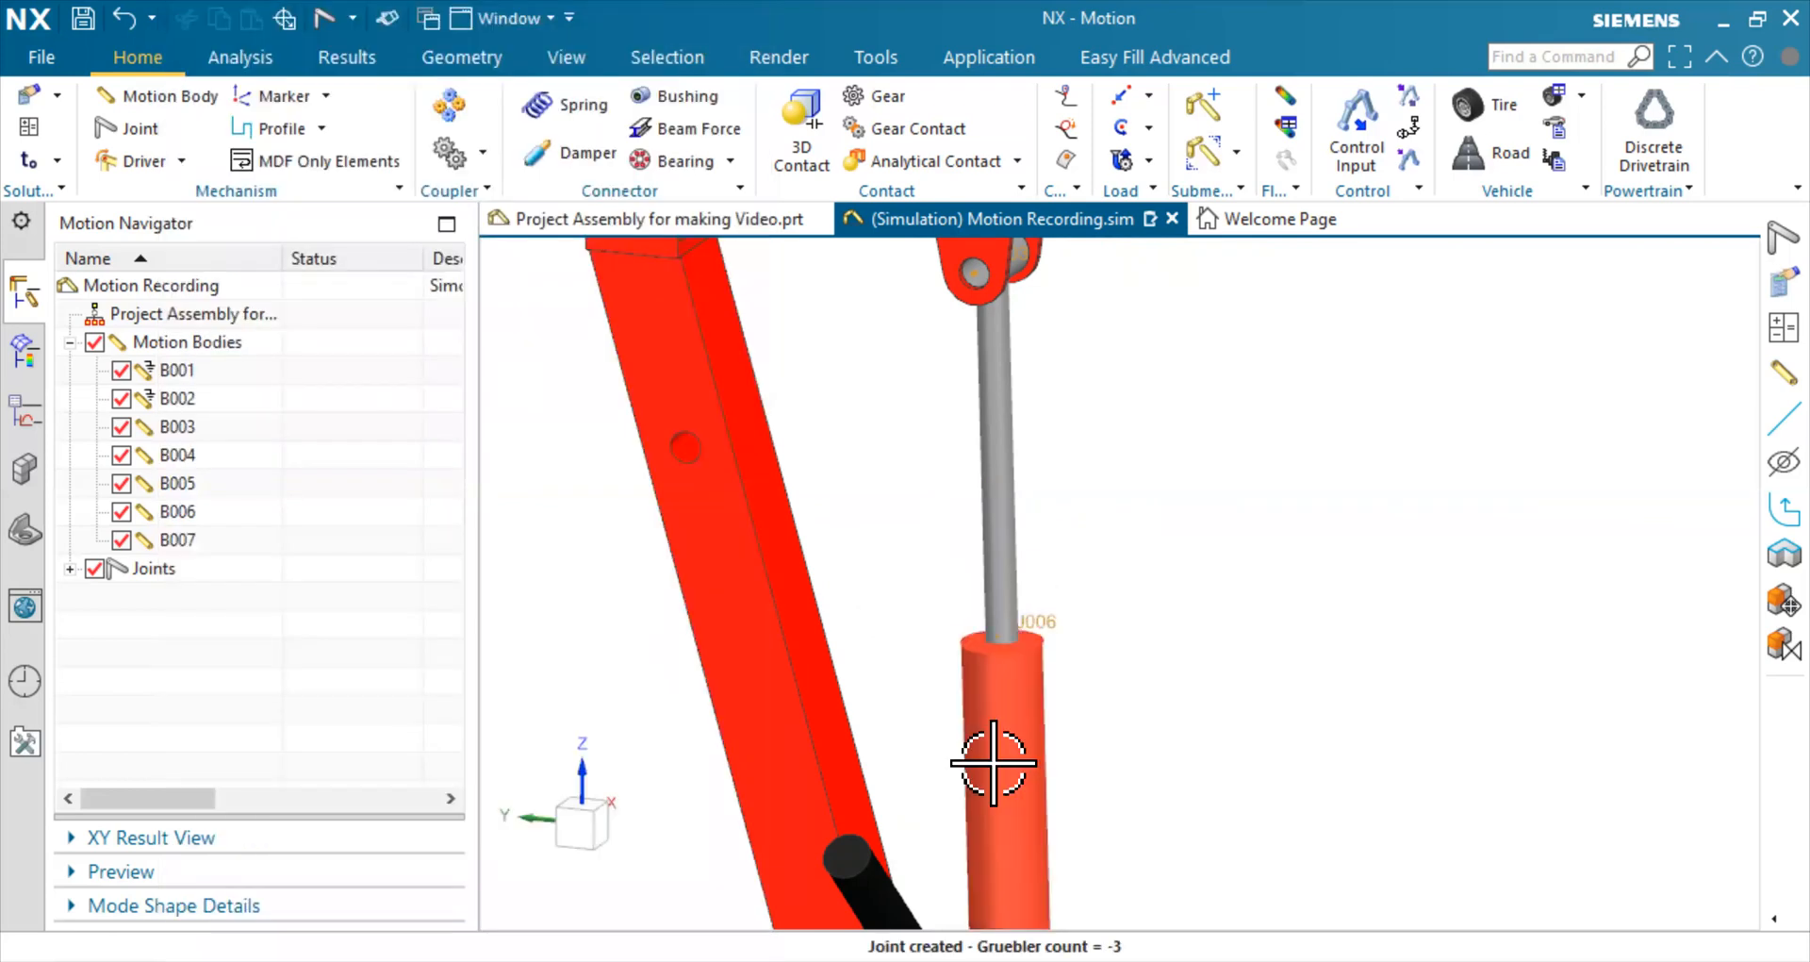
# Expand the list of joints in the motion model and review the whole crane with its defined joints
pyautogui.scroll(-3, 1216, 767)
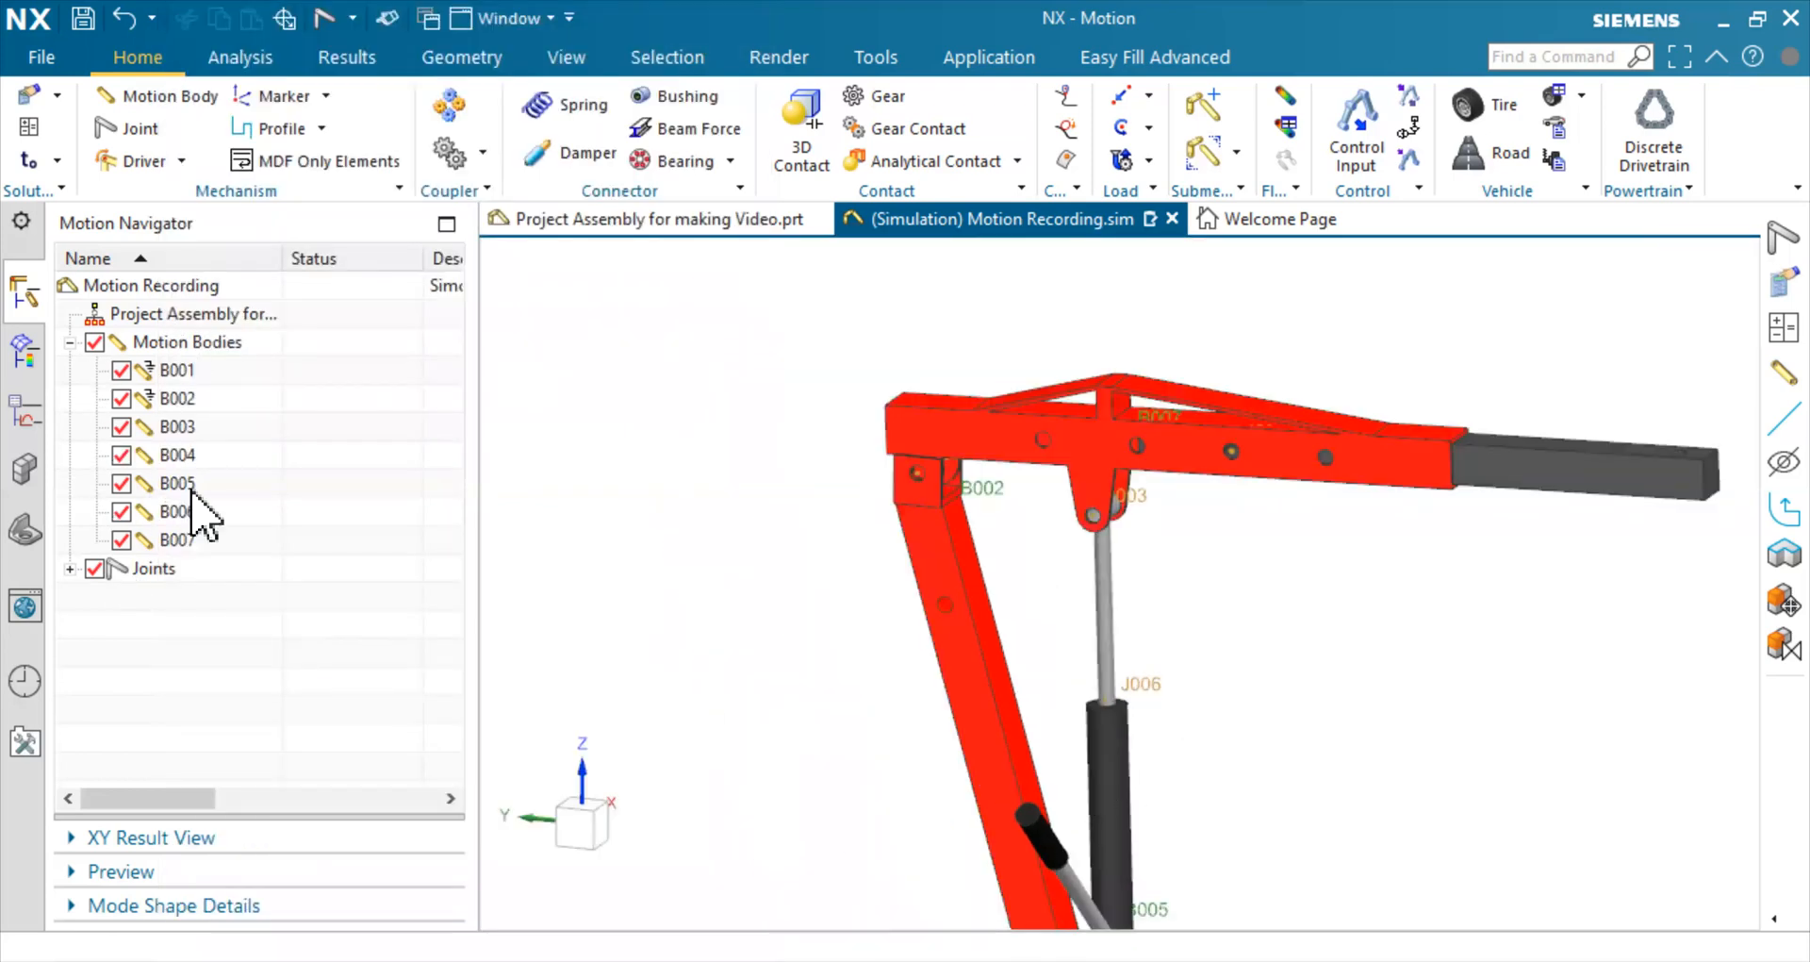
pyautogui.click(69, 569)
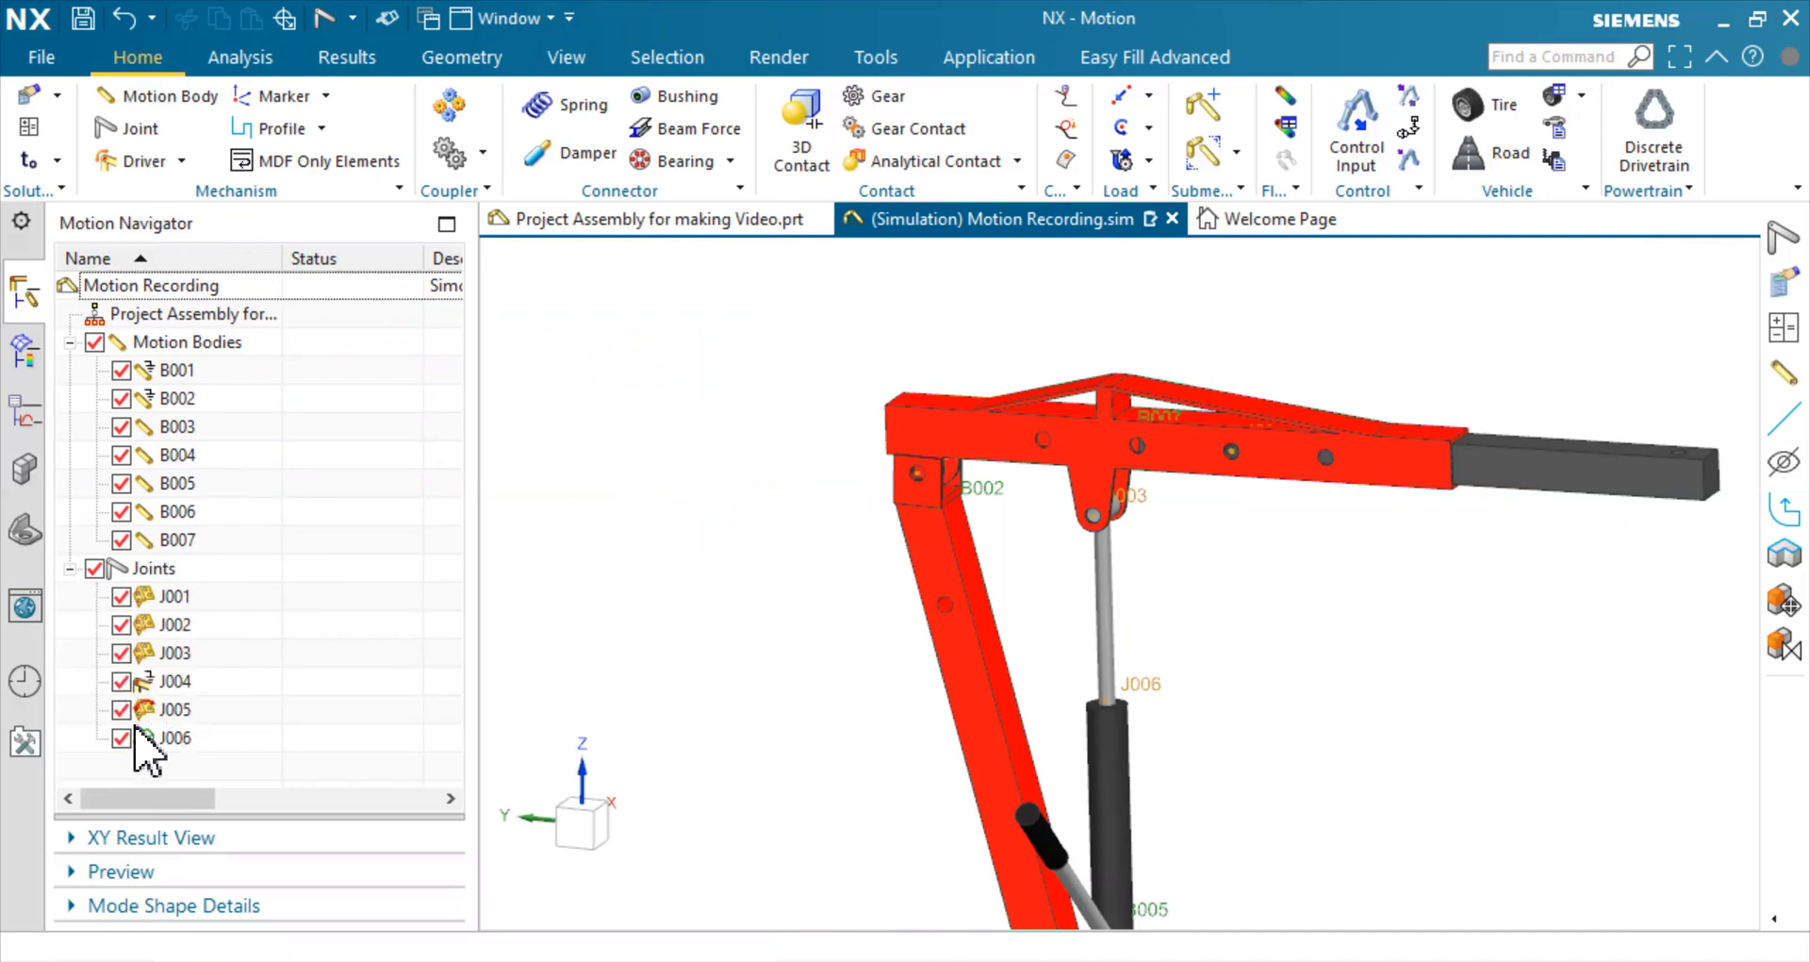
pyautogui.scroll(-2, 674, 326)
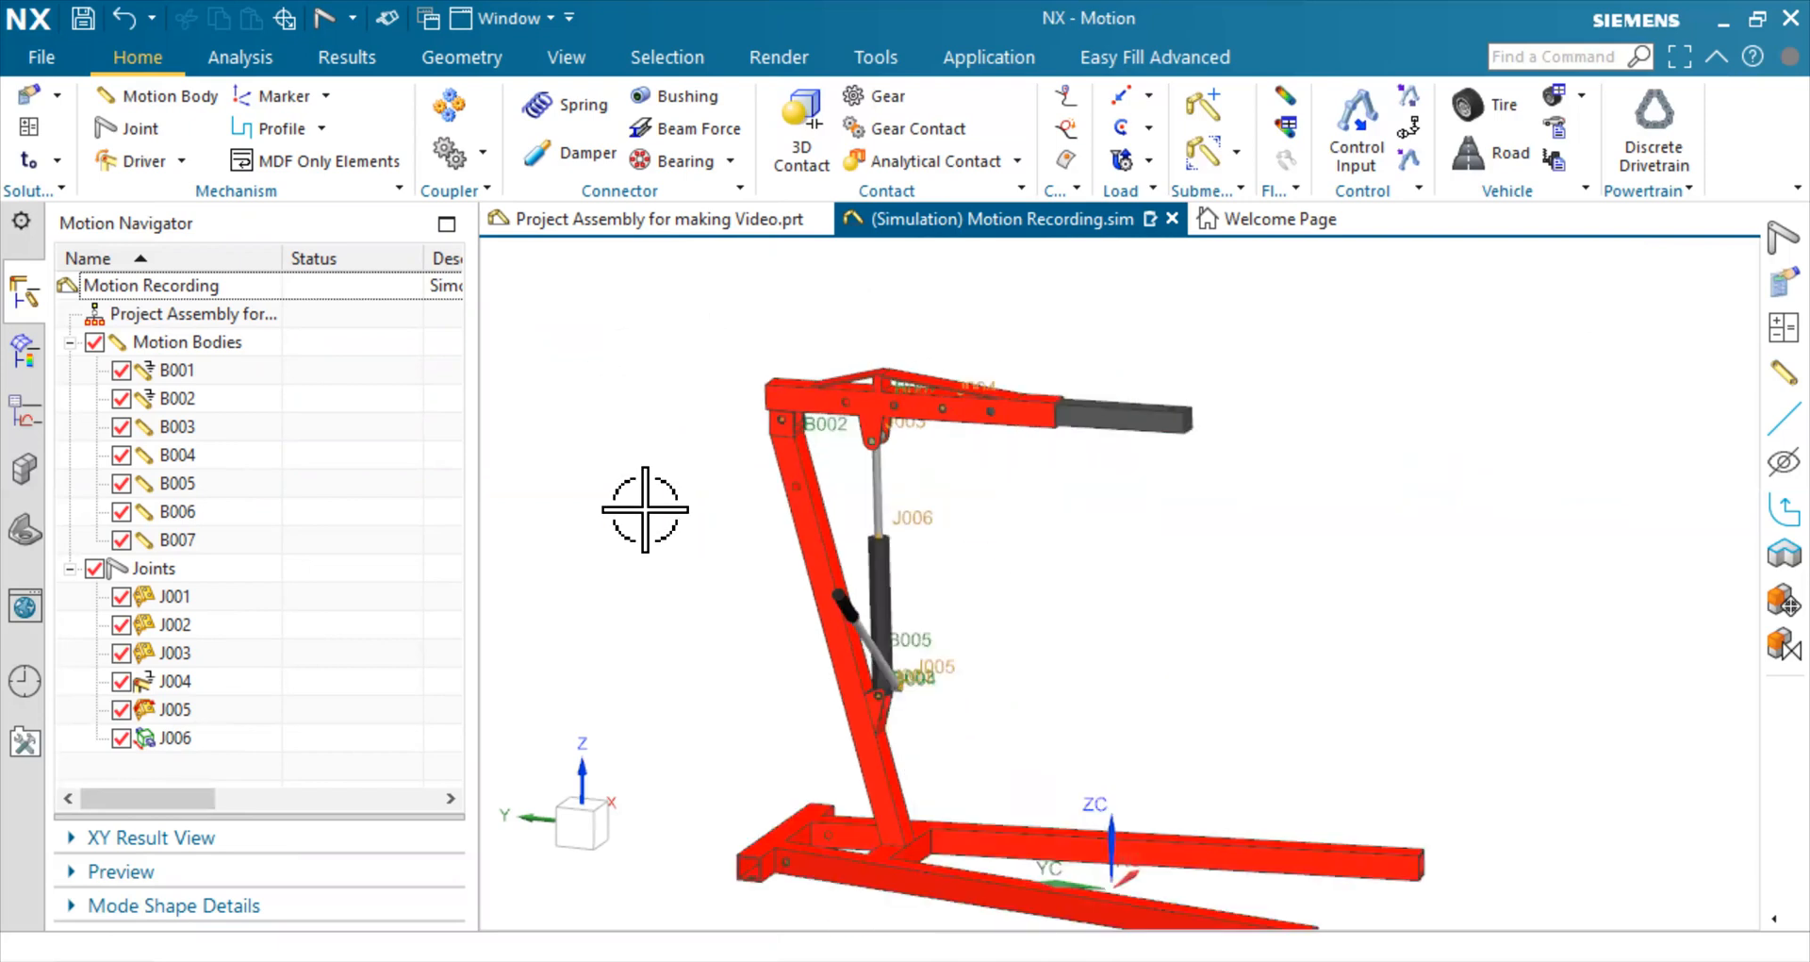
pyautogui.scroll(-2, 1103, 816)
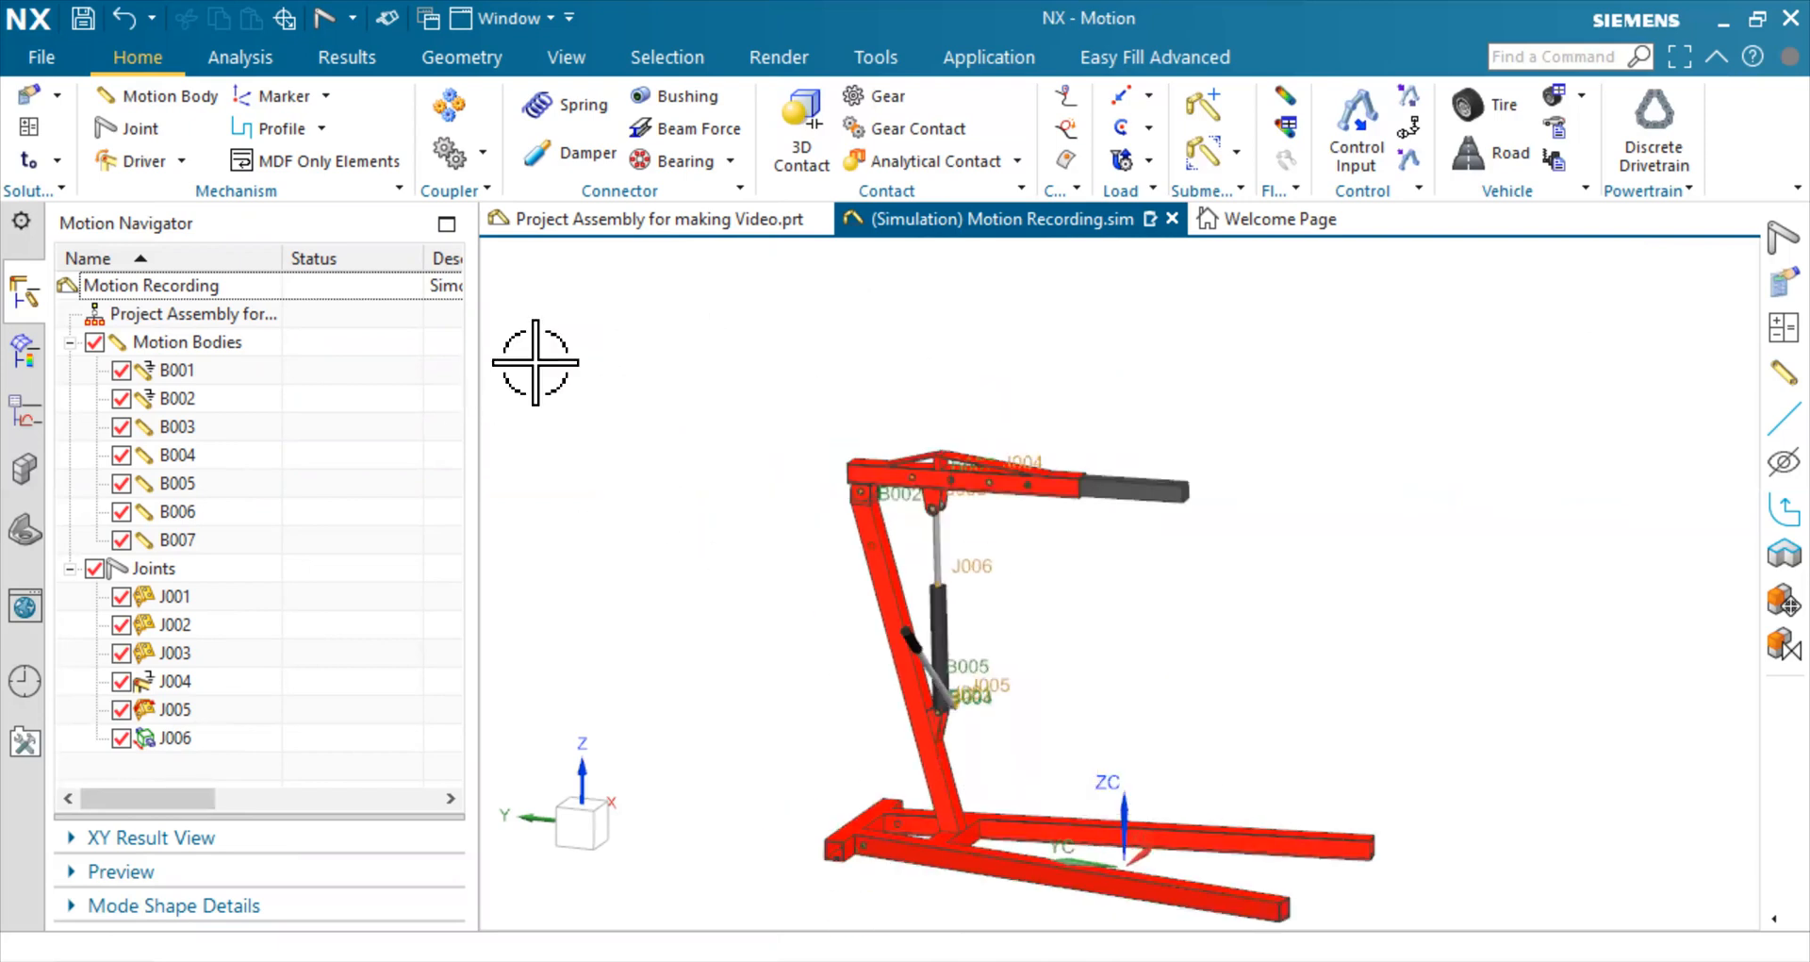
pyautogui.scroll(-2, 647, 557)
pyautogui.scroll(3, 647, 557)
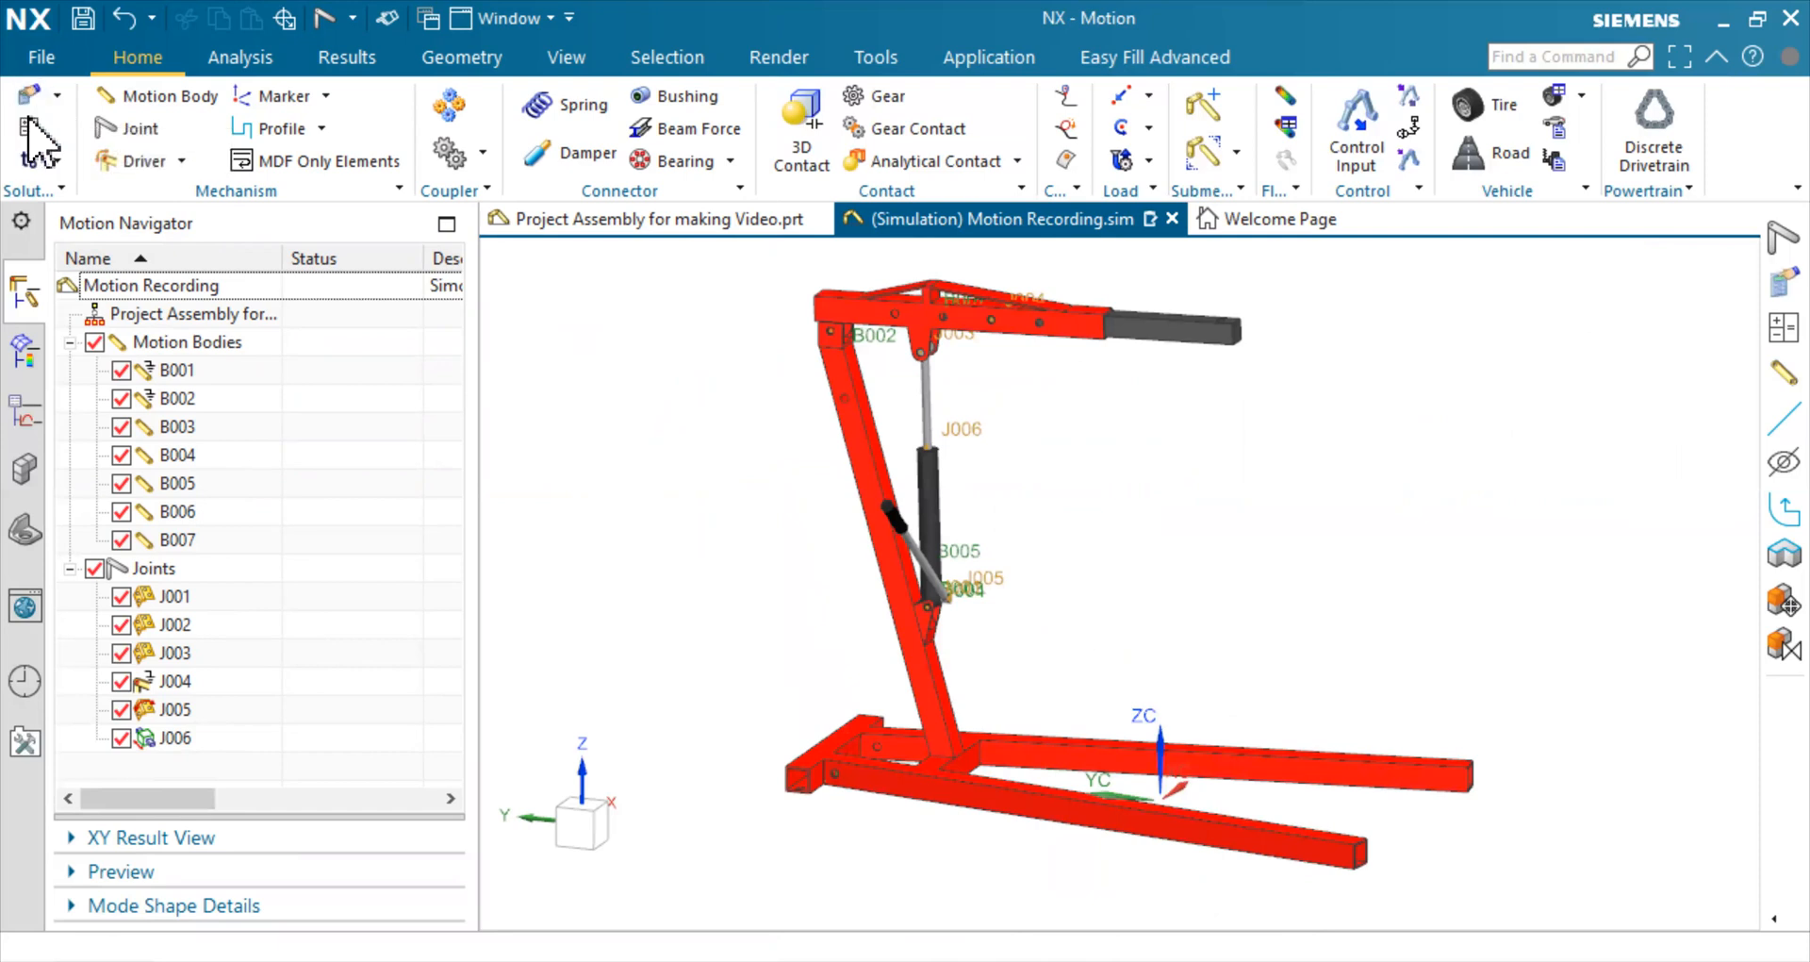
# Create a dynamic analysis solution with an end time of 10 s and no gravity
pyautogui.click(55, 95)
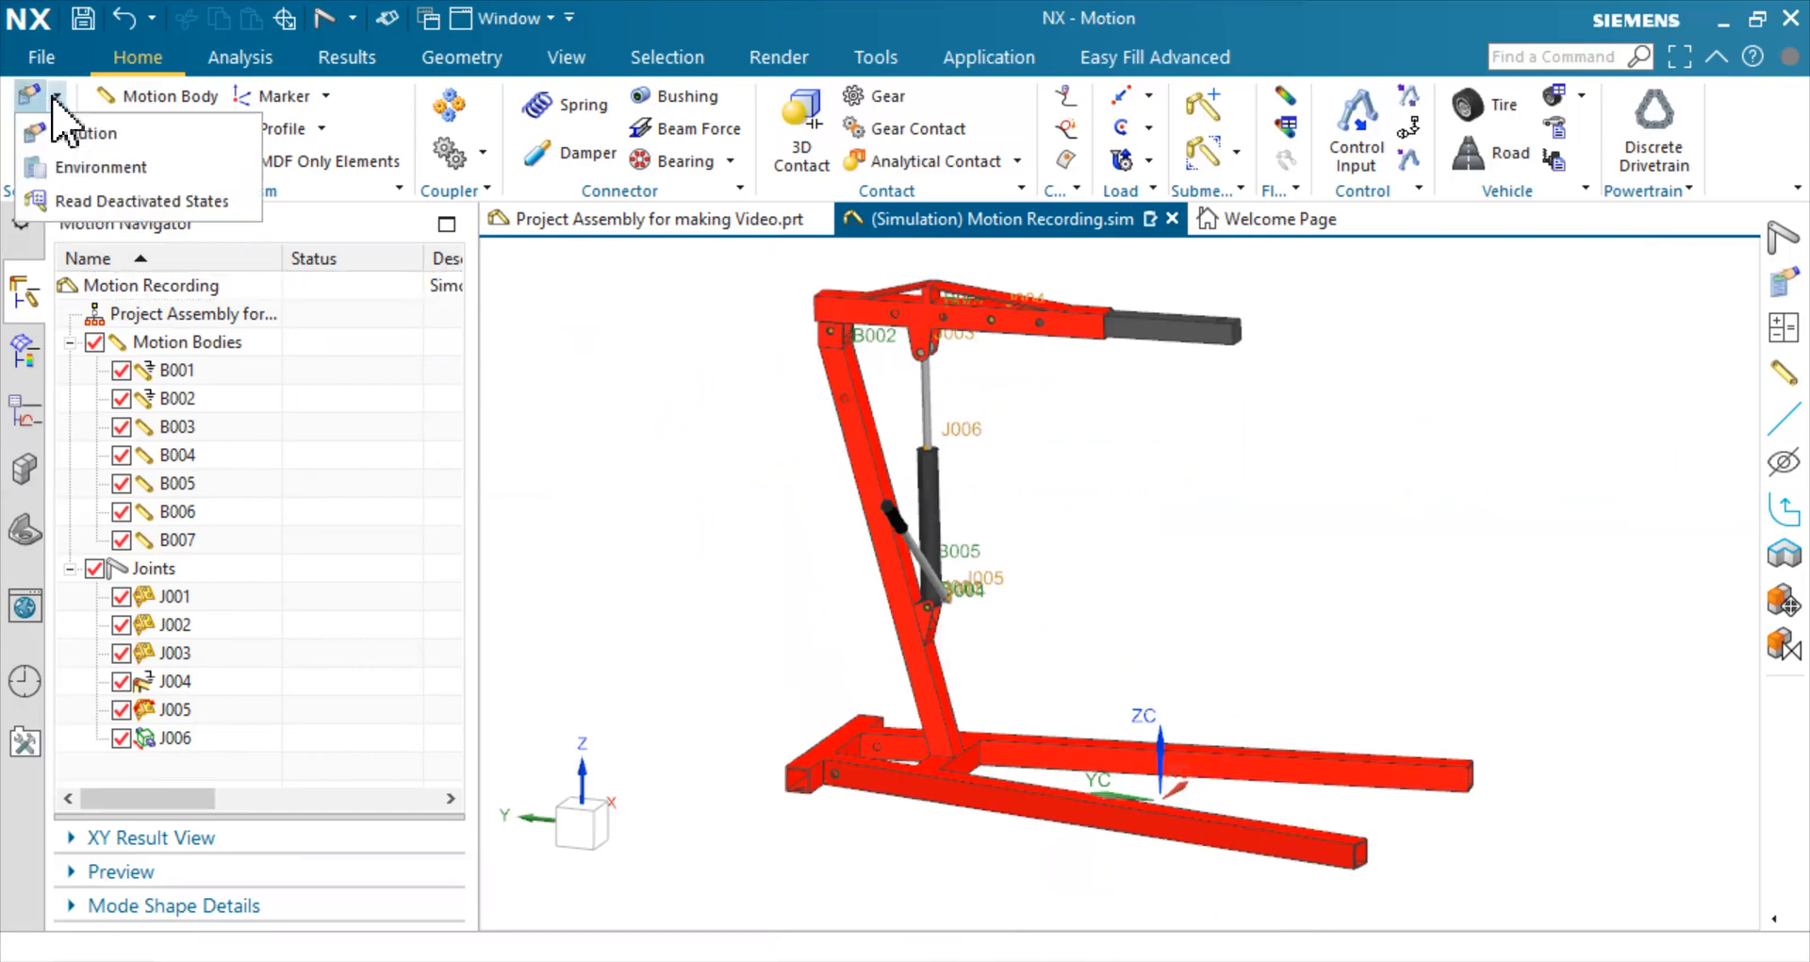
pyautogui.click(85, 134)
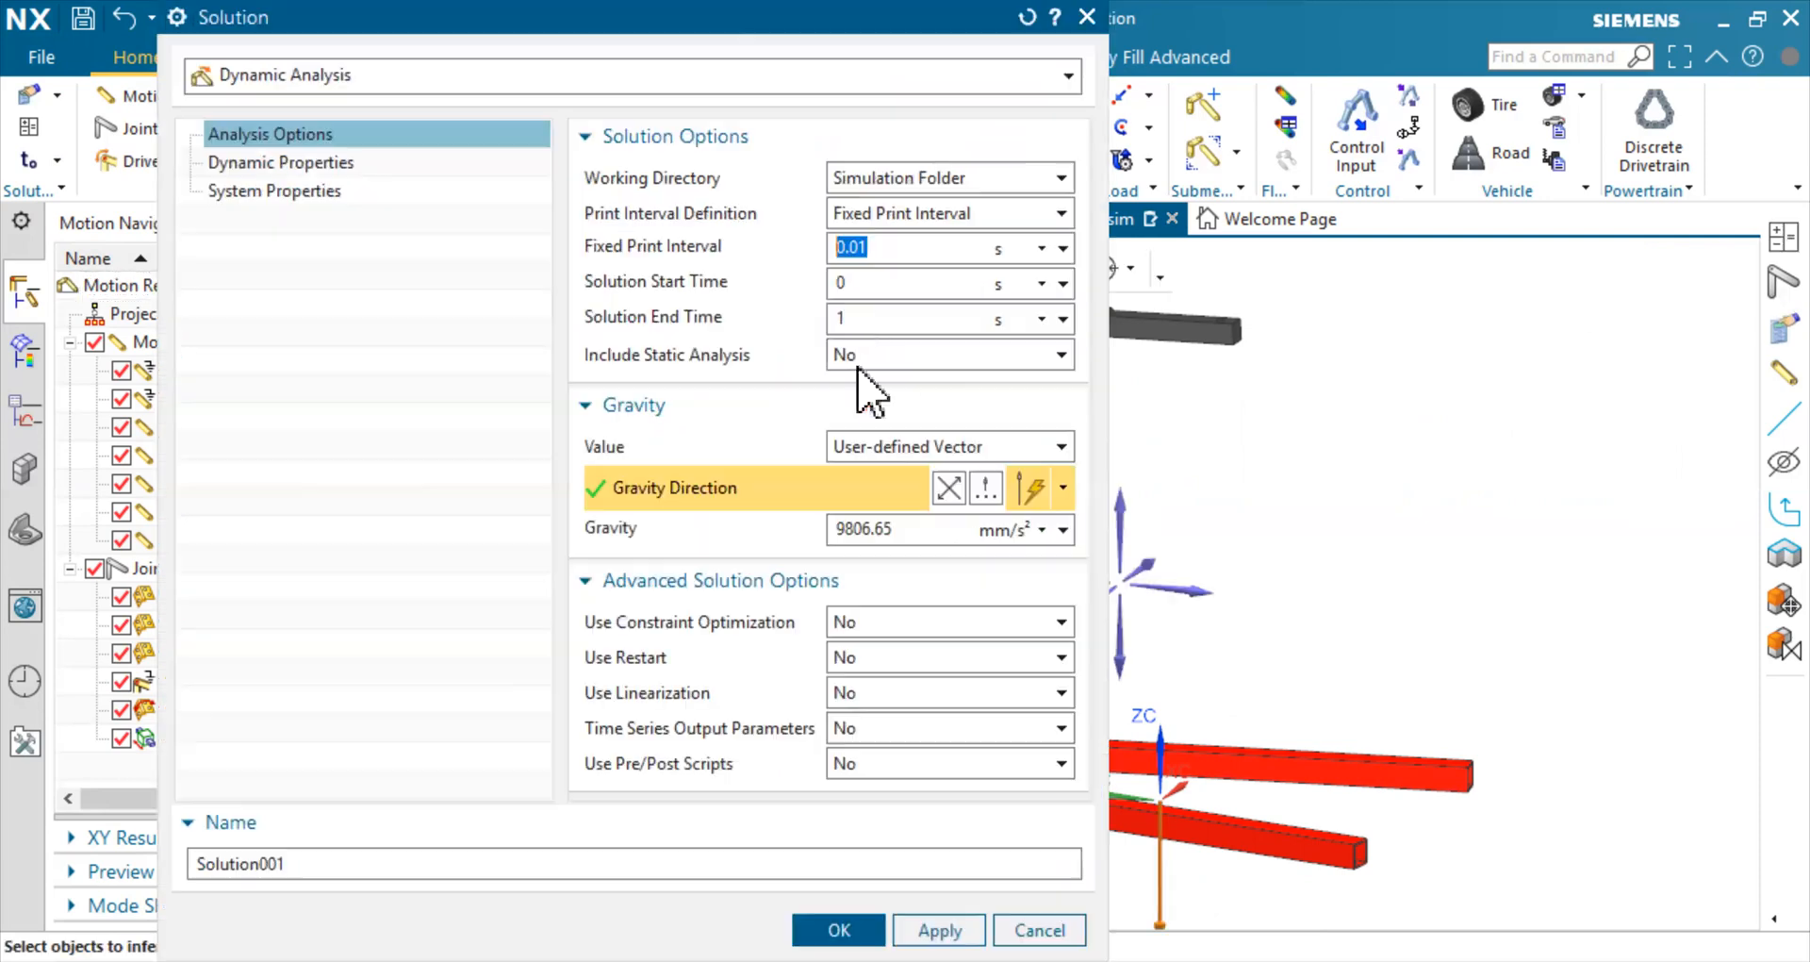
pyautogui.doubleClick(864, 317)
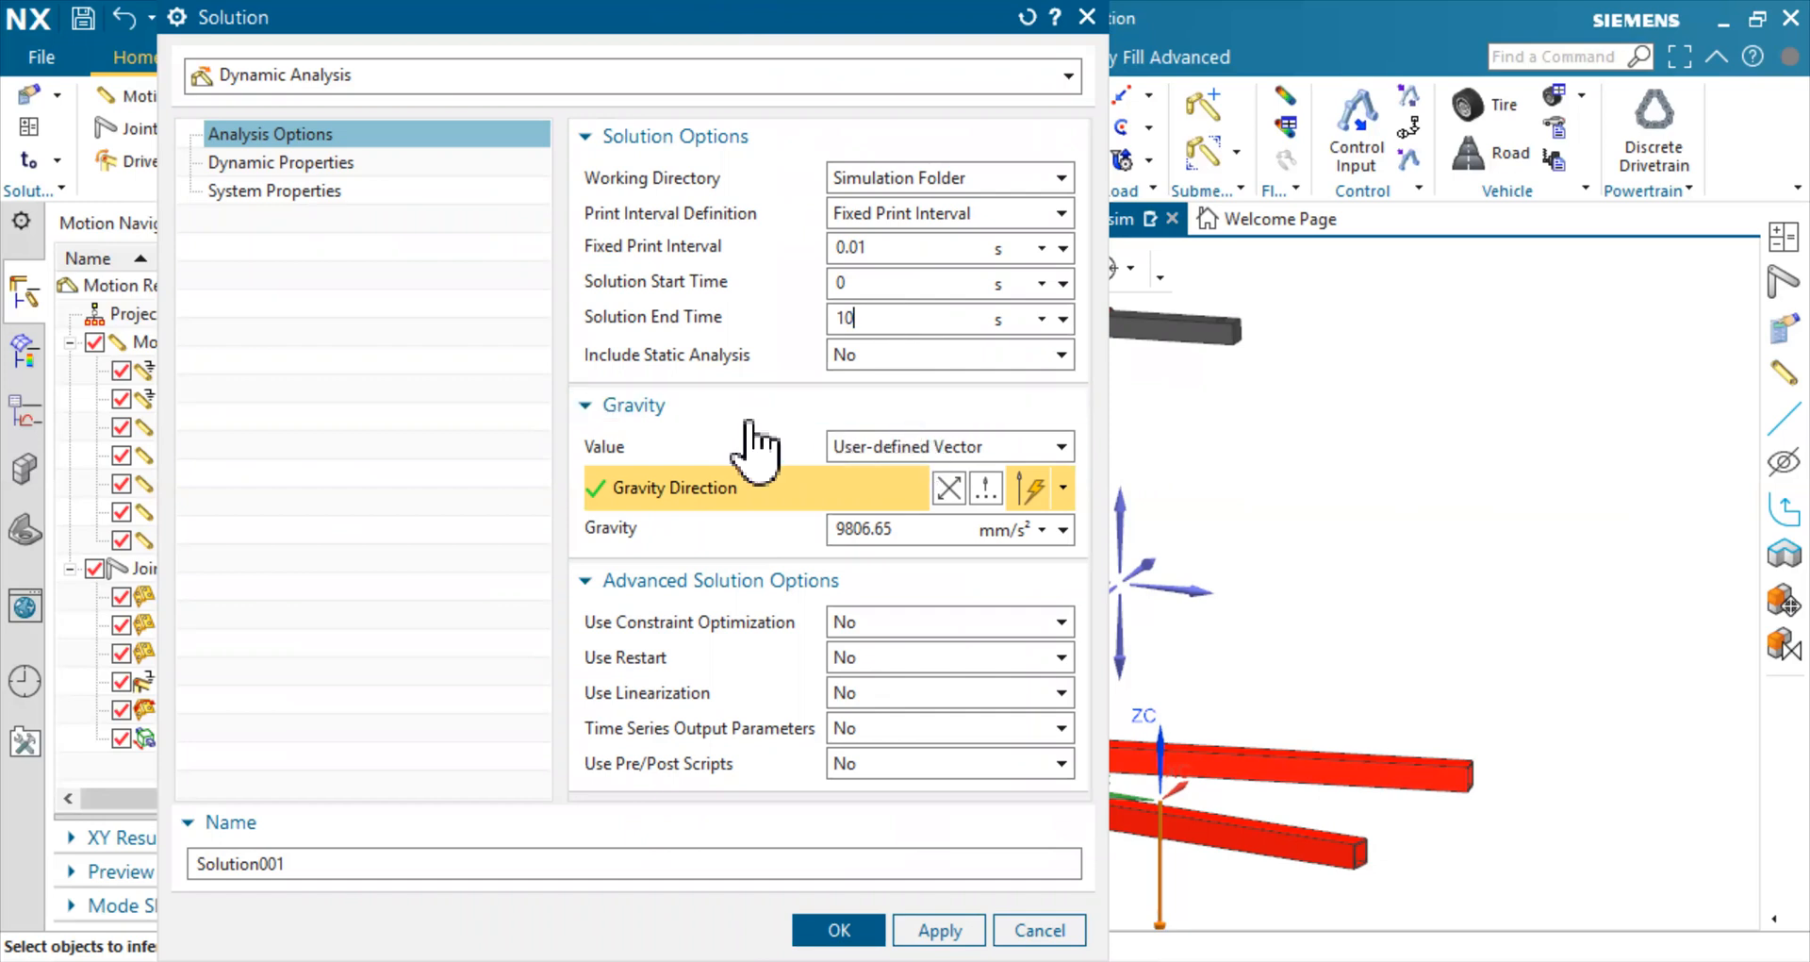
pyautogui.click(947, 451)
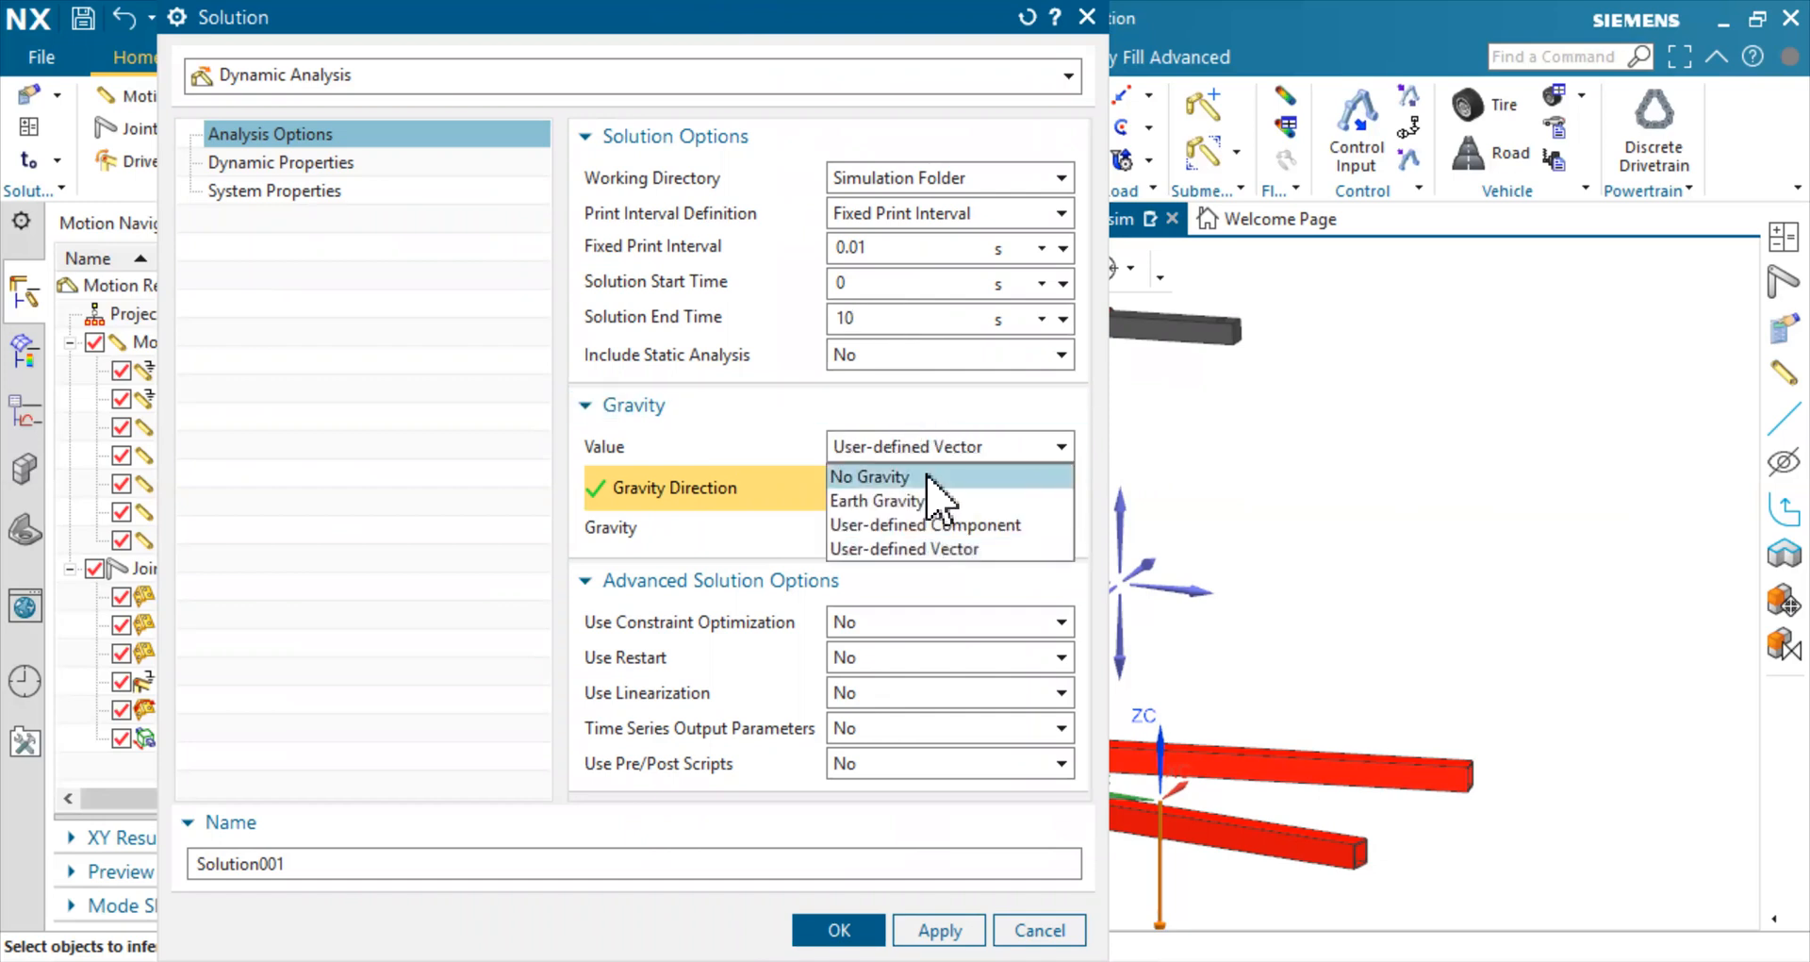
pyautogui.click(929, 479)
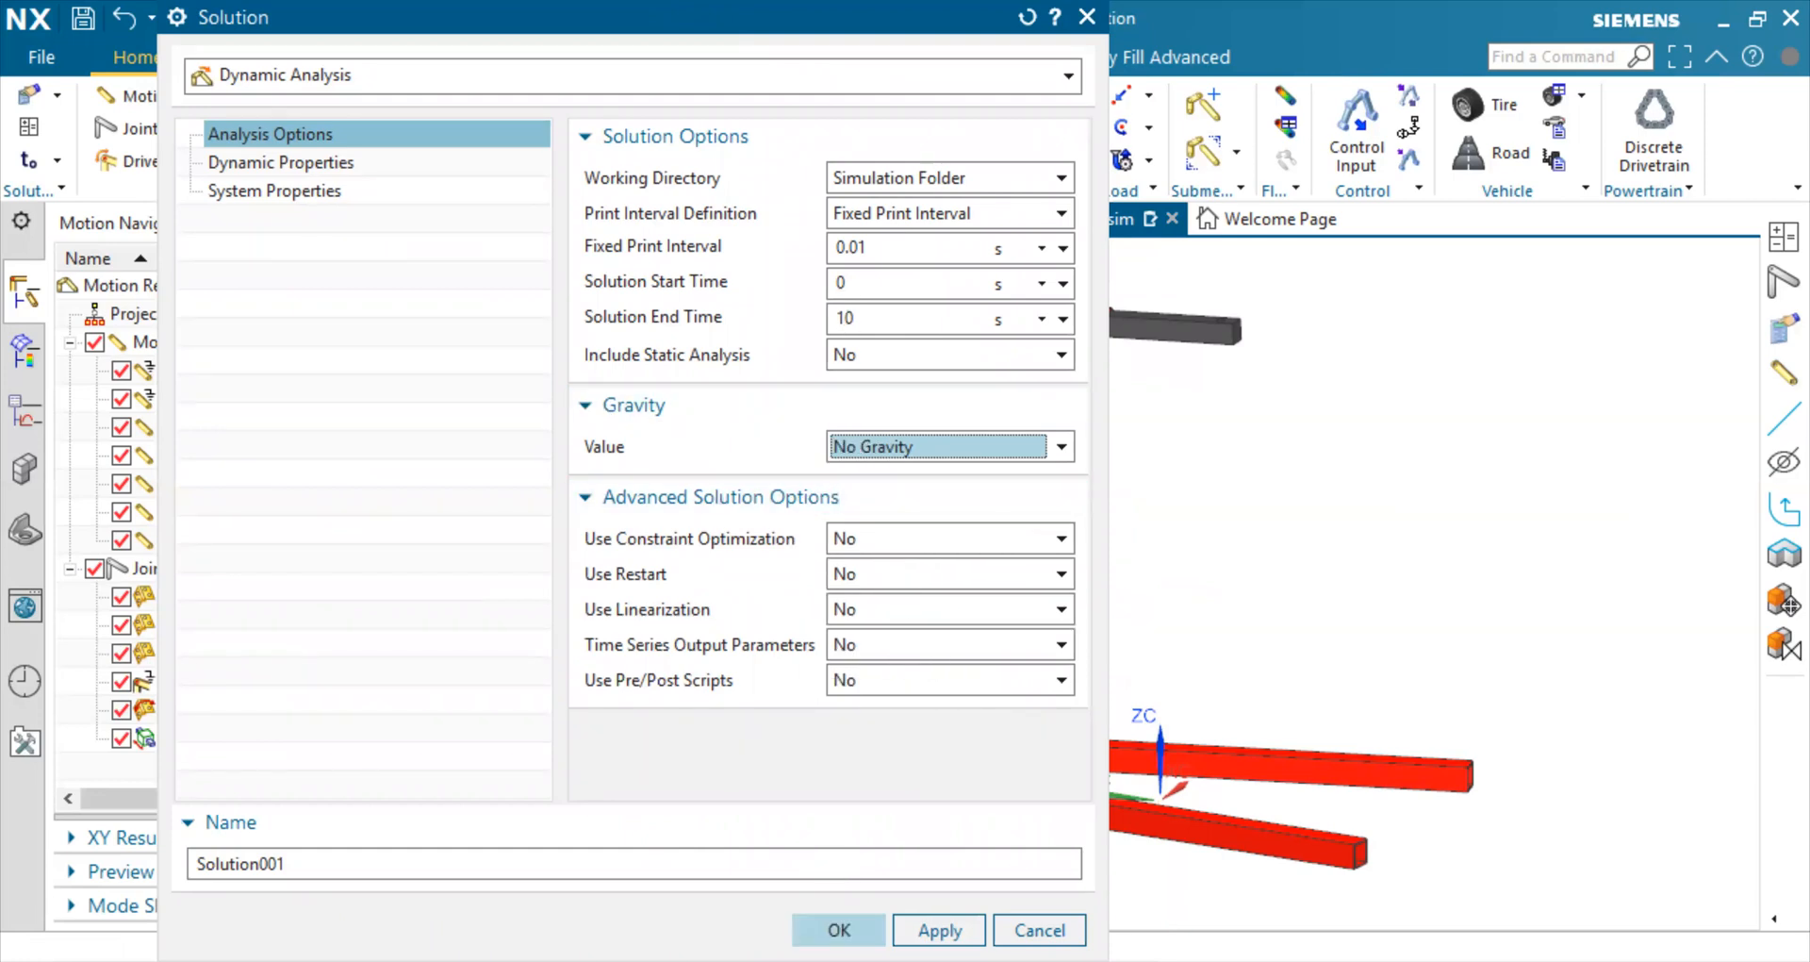
pyautogui.click(839, 930)
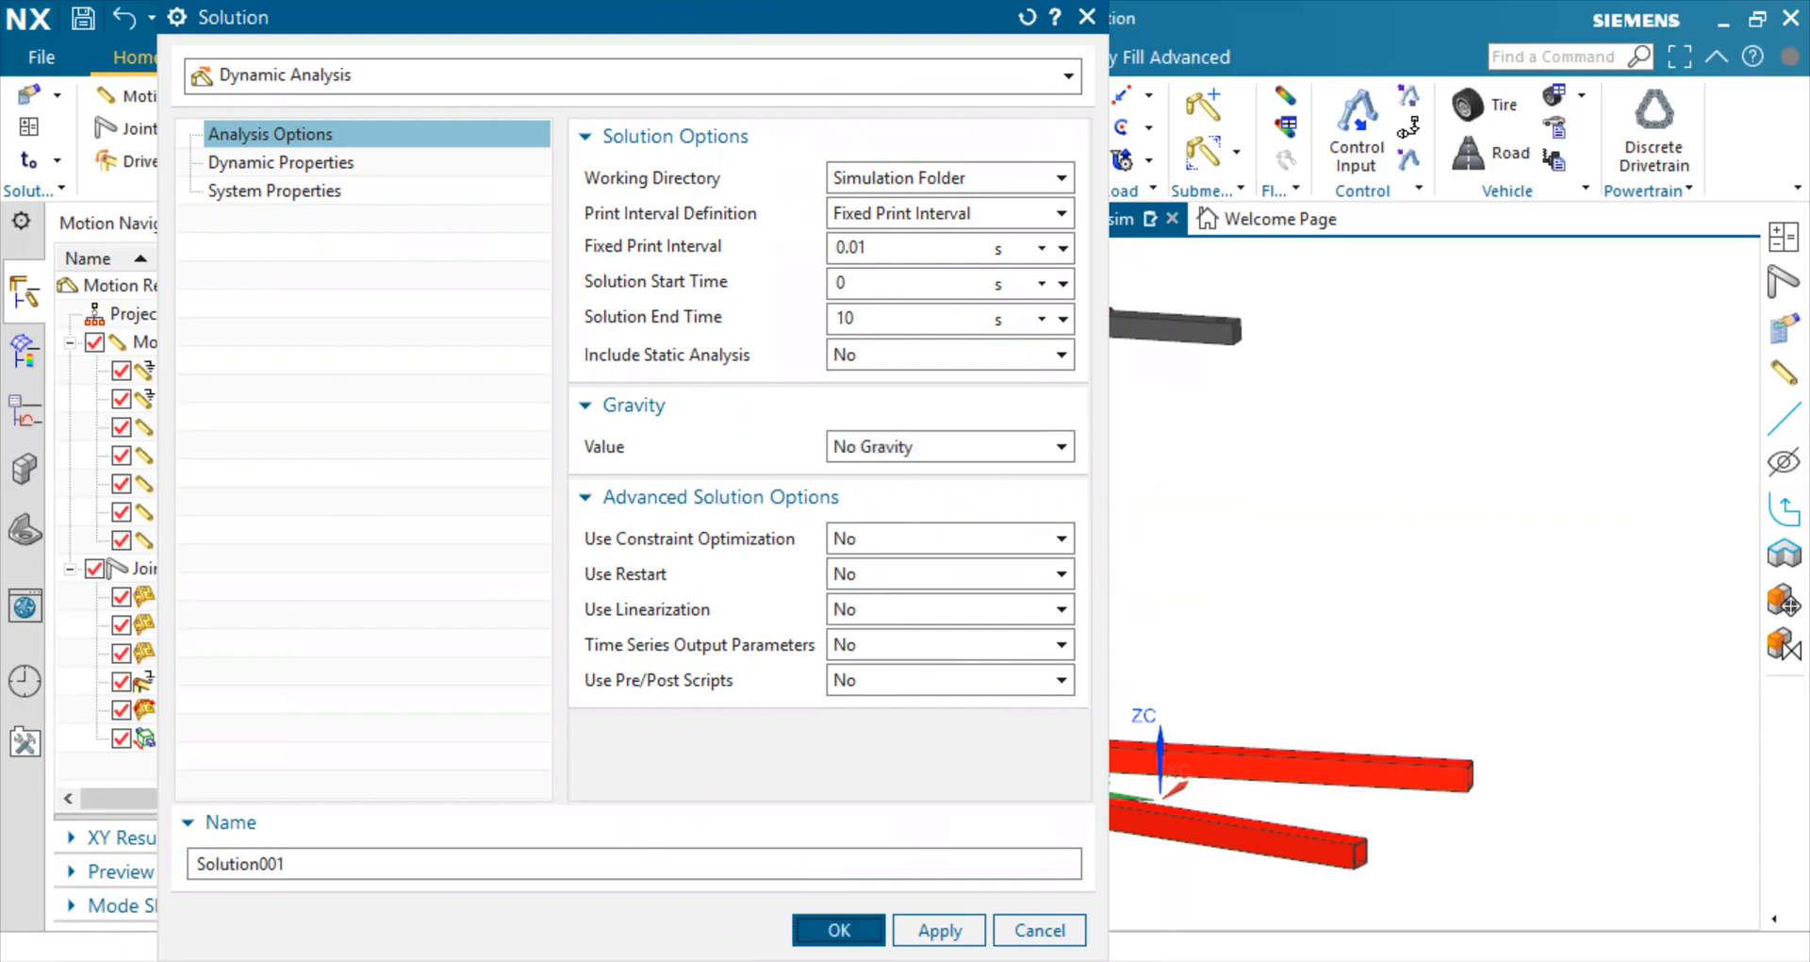
# Solve the motion solution, look through the solver's progress log and minimize the log window
pyautogui.click(28, 129)
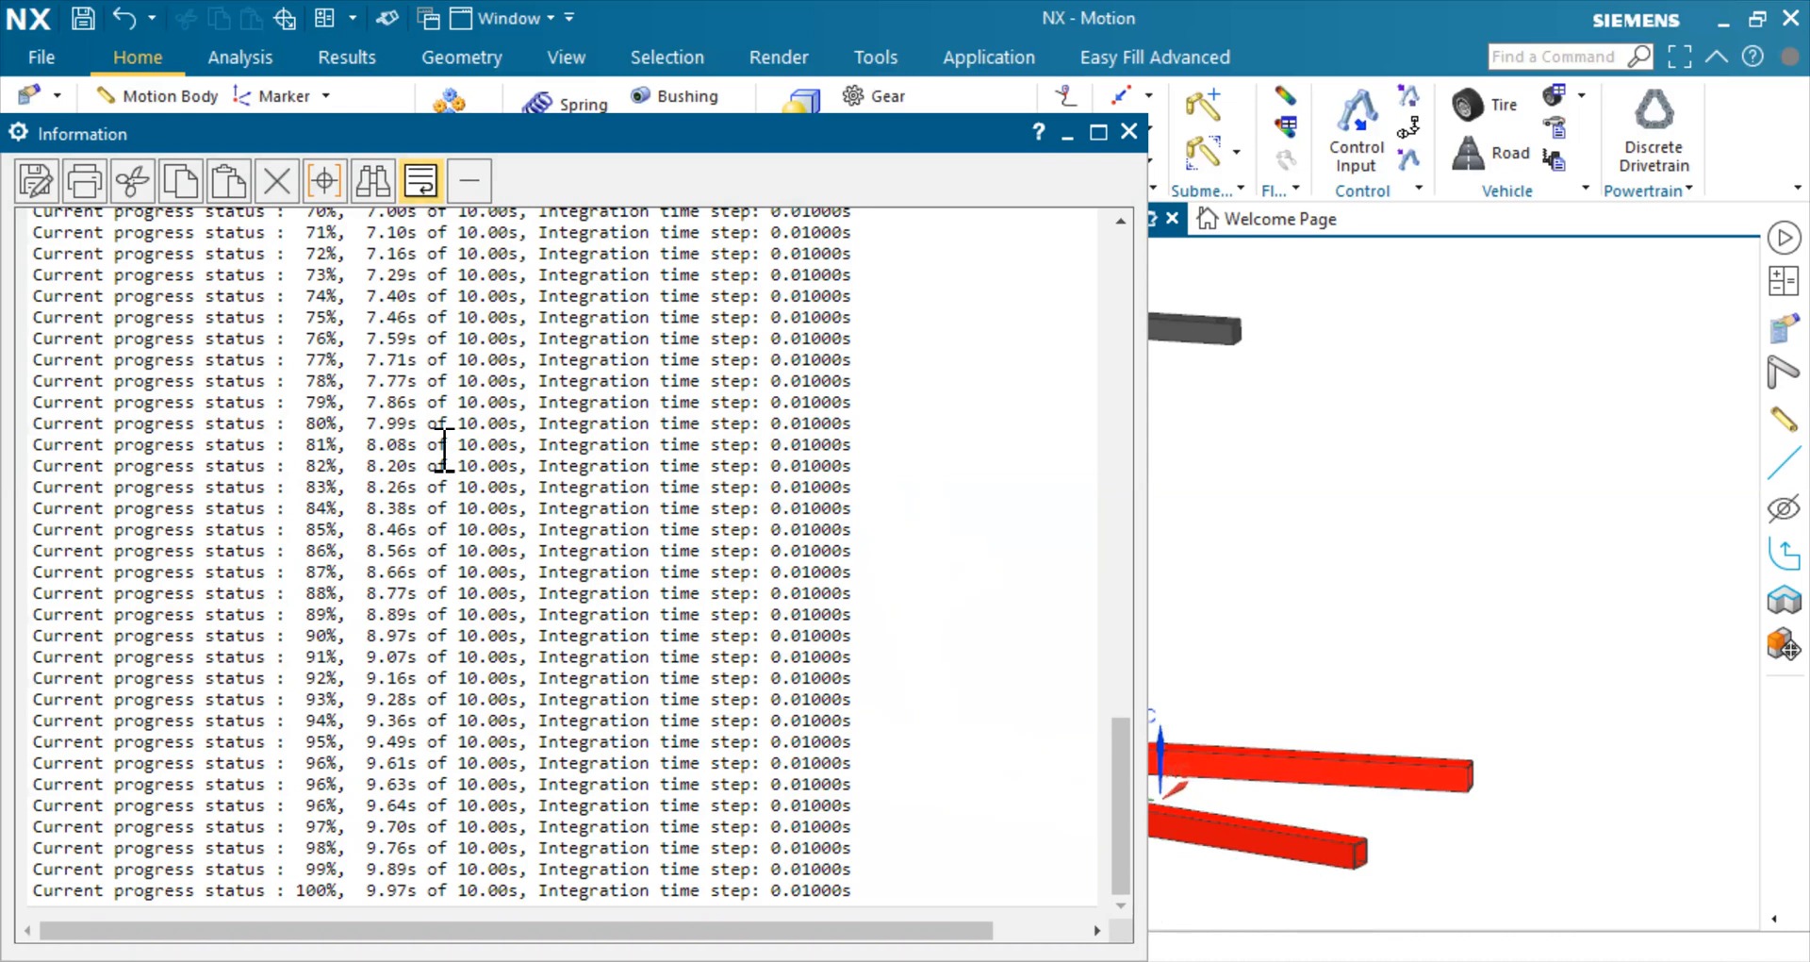
pyautogui.scroll(20, 313, 596)
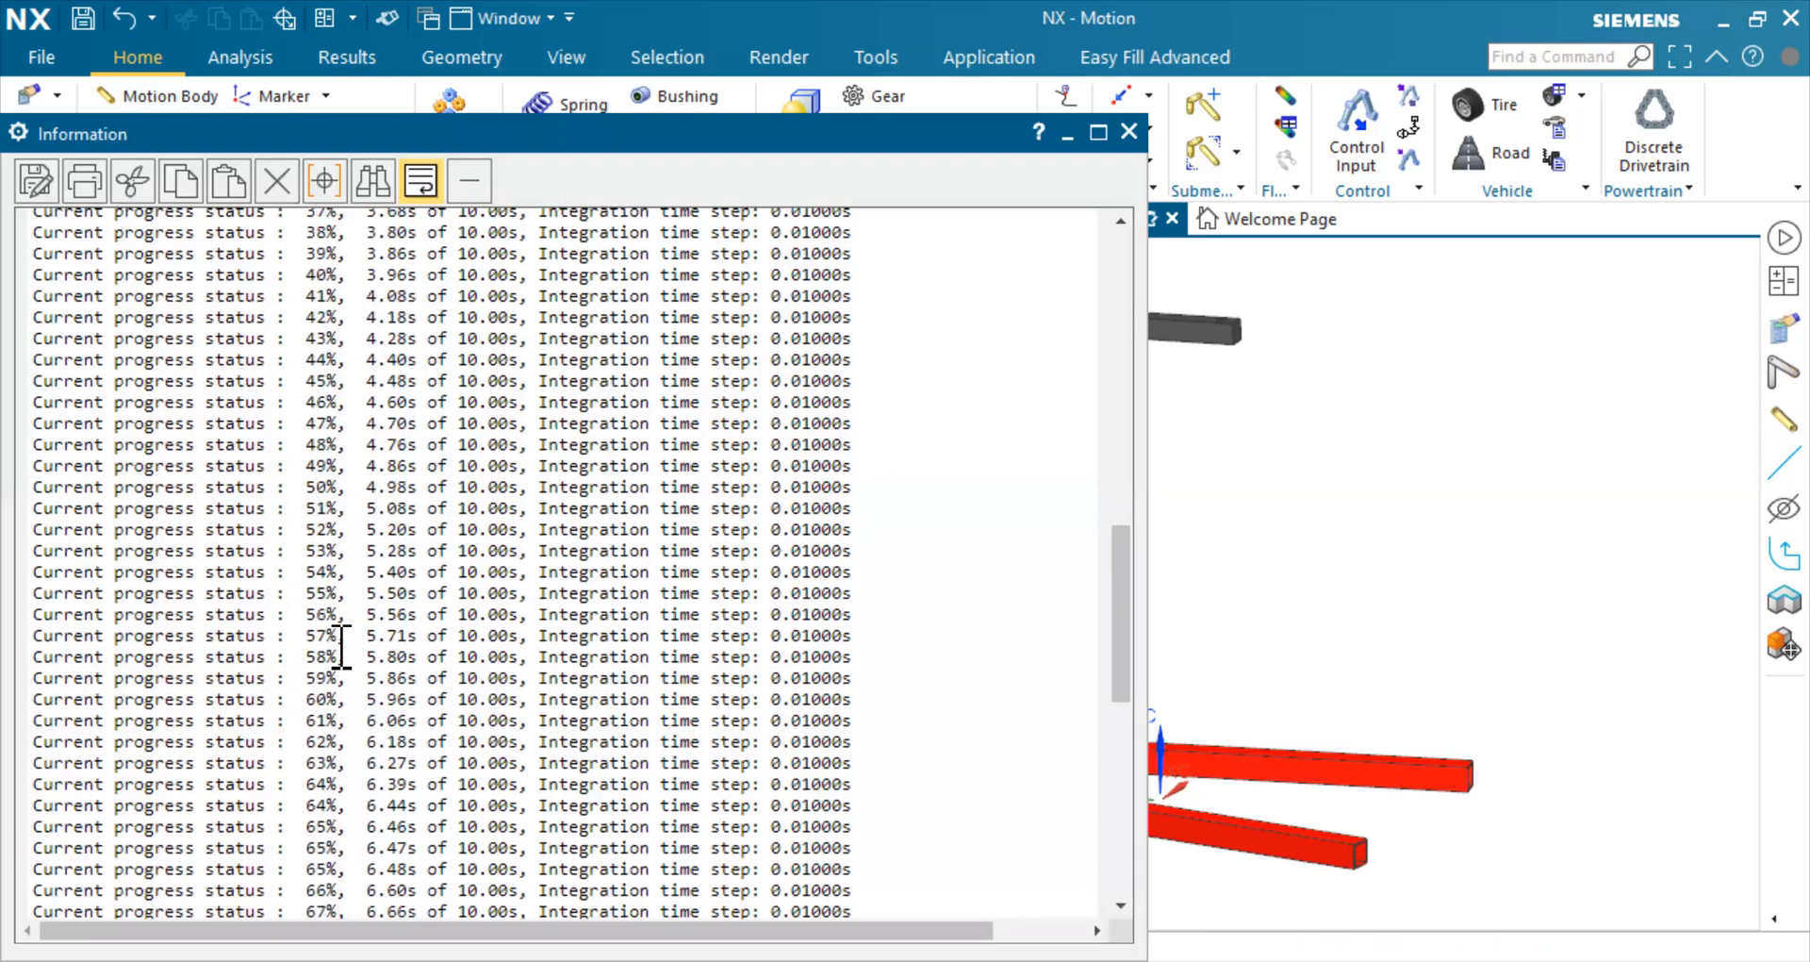
pyautogui.scroll(-20, 326, 650)
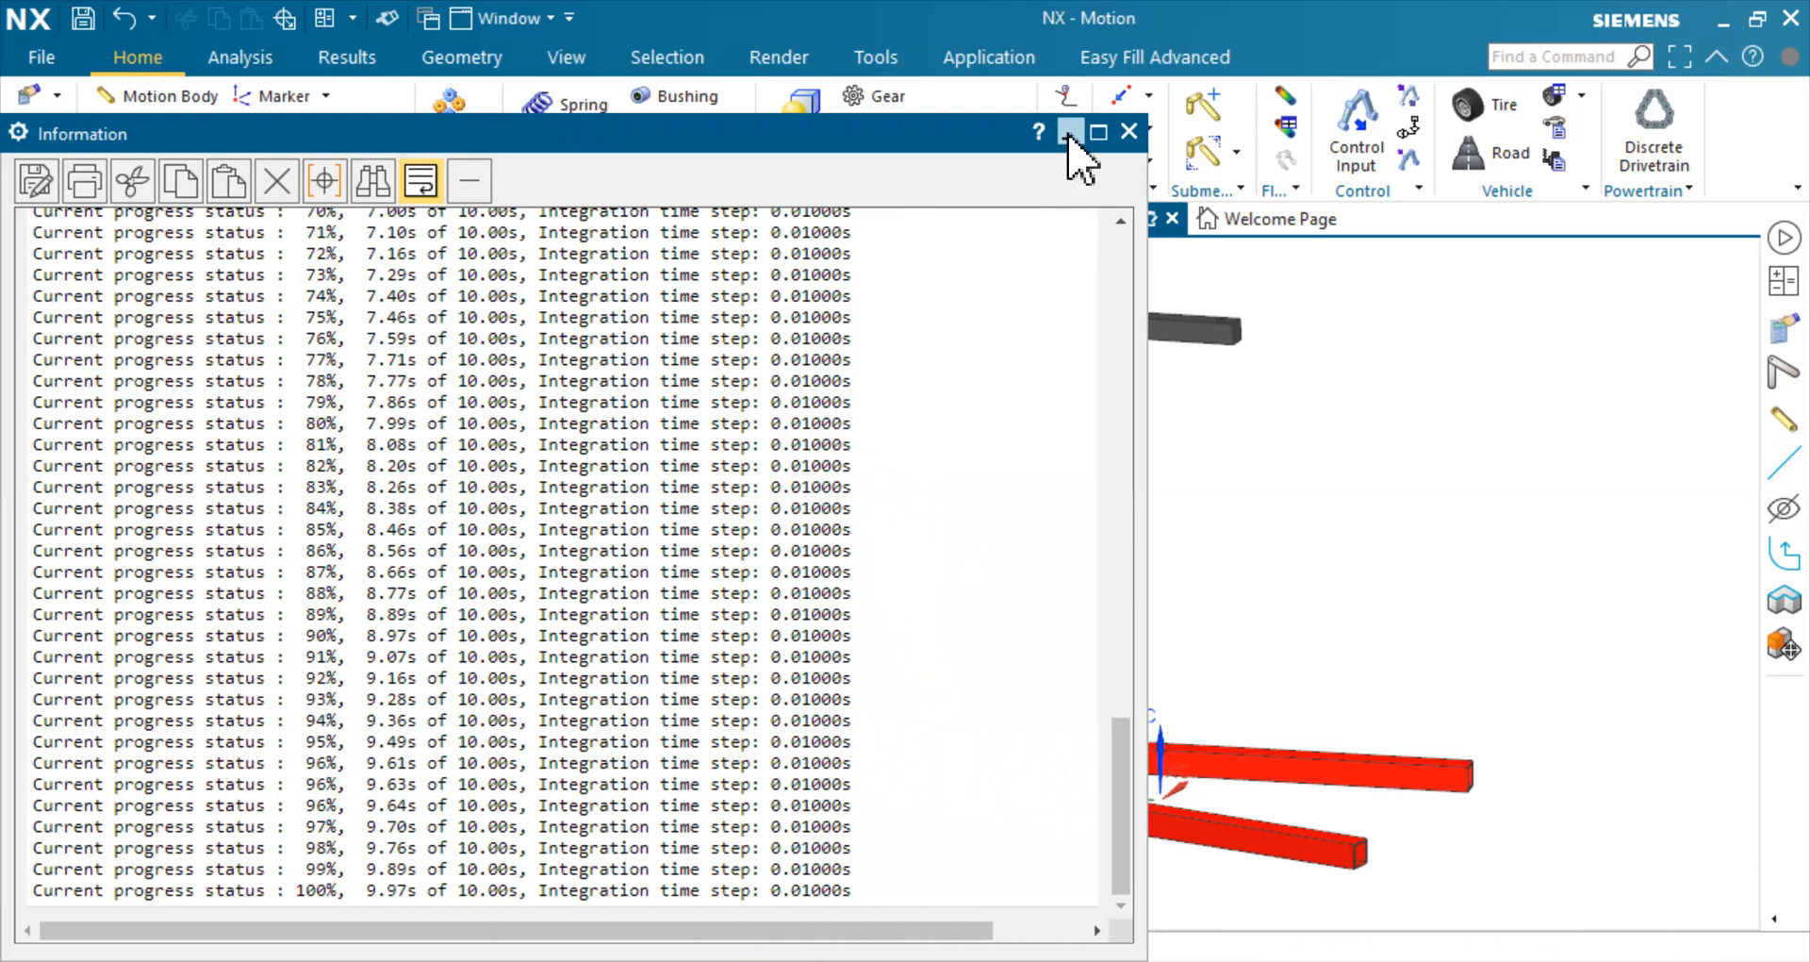
pyautogui.click(1069, 134)
# Play the solved motion animation of the crane in the results and watch the full lifting cycle
pyautogui.click(357, 66)
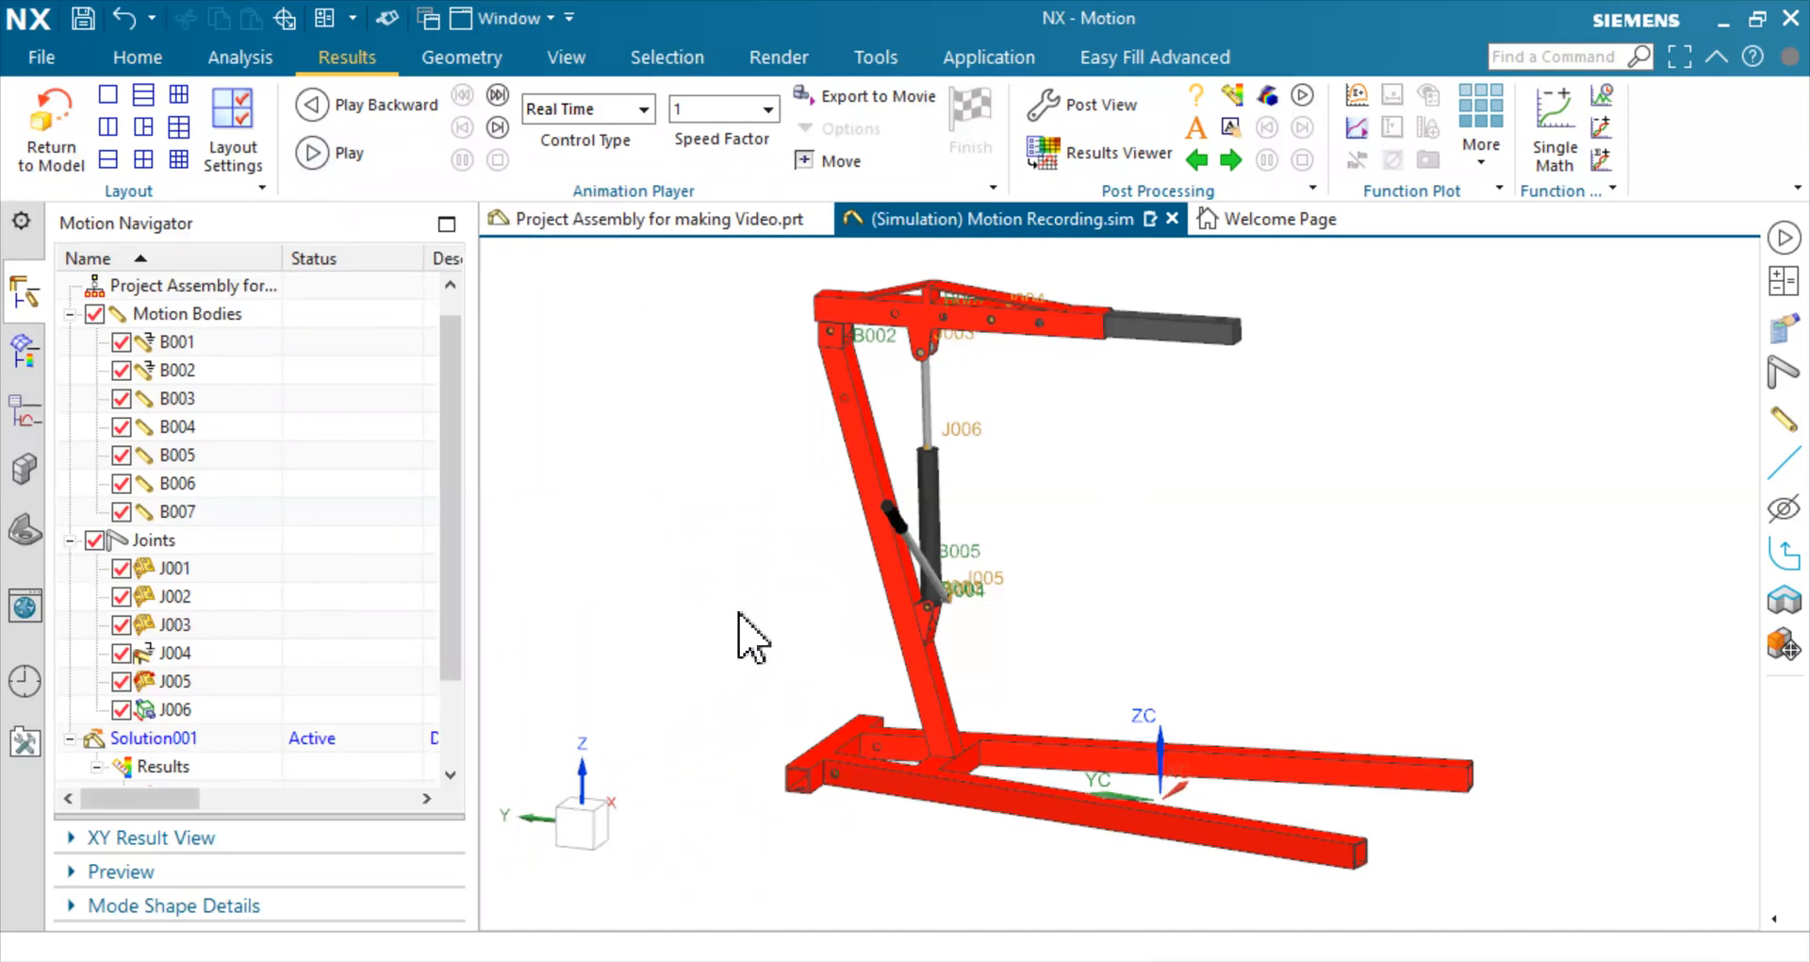
pyautogui.scroll(-2, 741, 631)
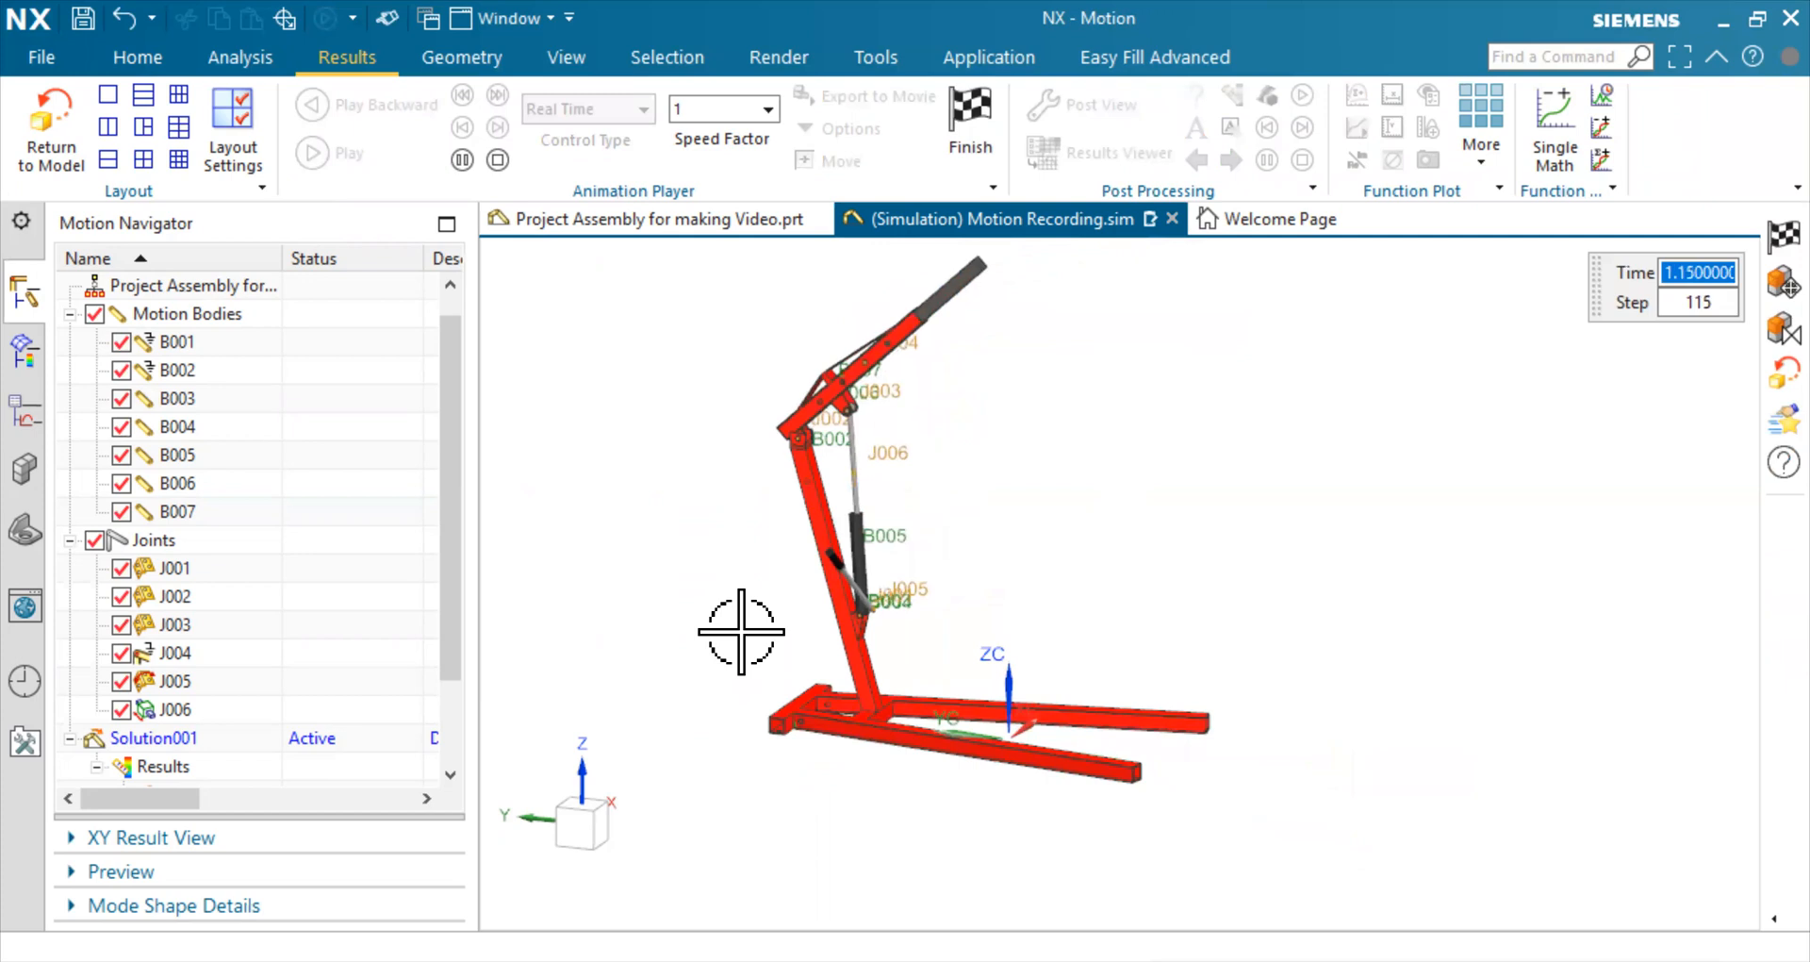
pyautogui.scroll(2, 657, 396)
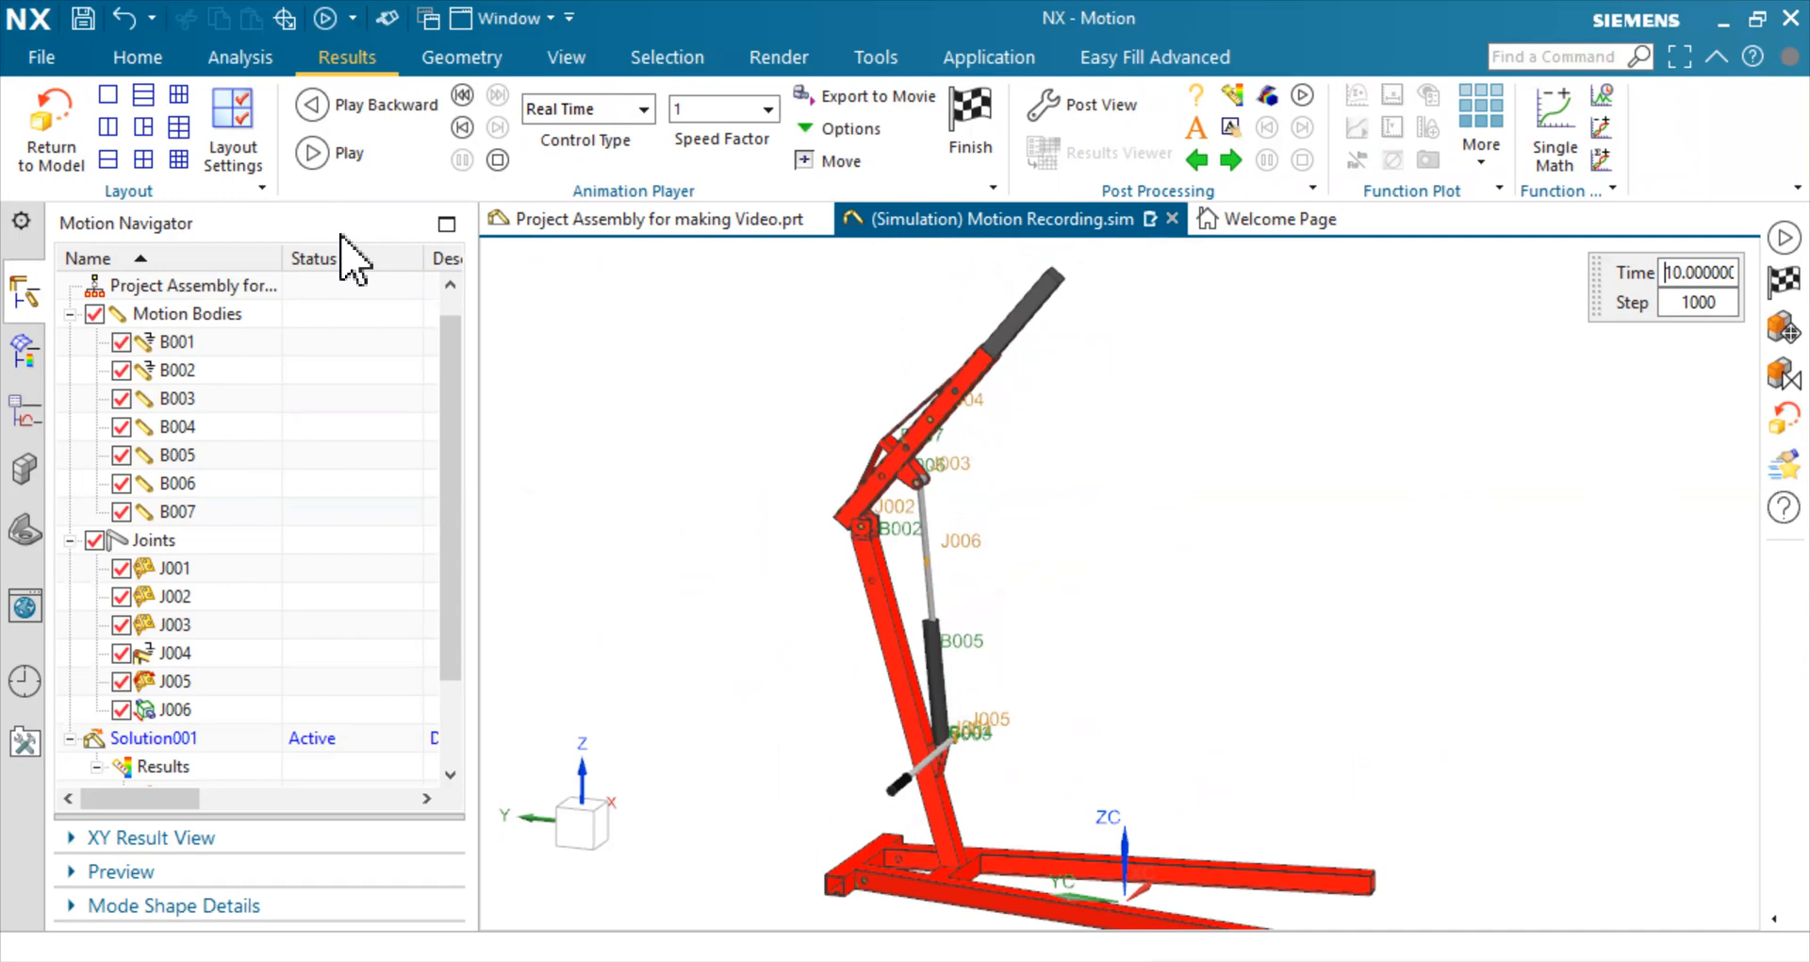
# Replay the crane animation, check the available speed factors and watch the hydraulic piston and crank arm move
pyautogui.click(321, 152)
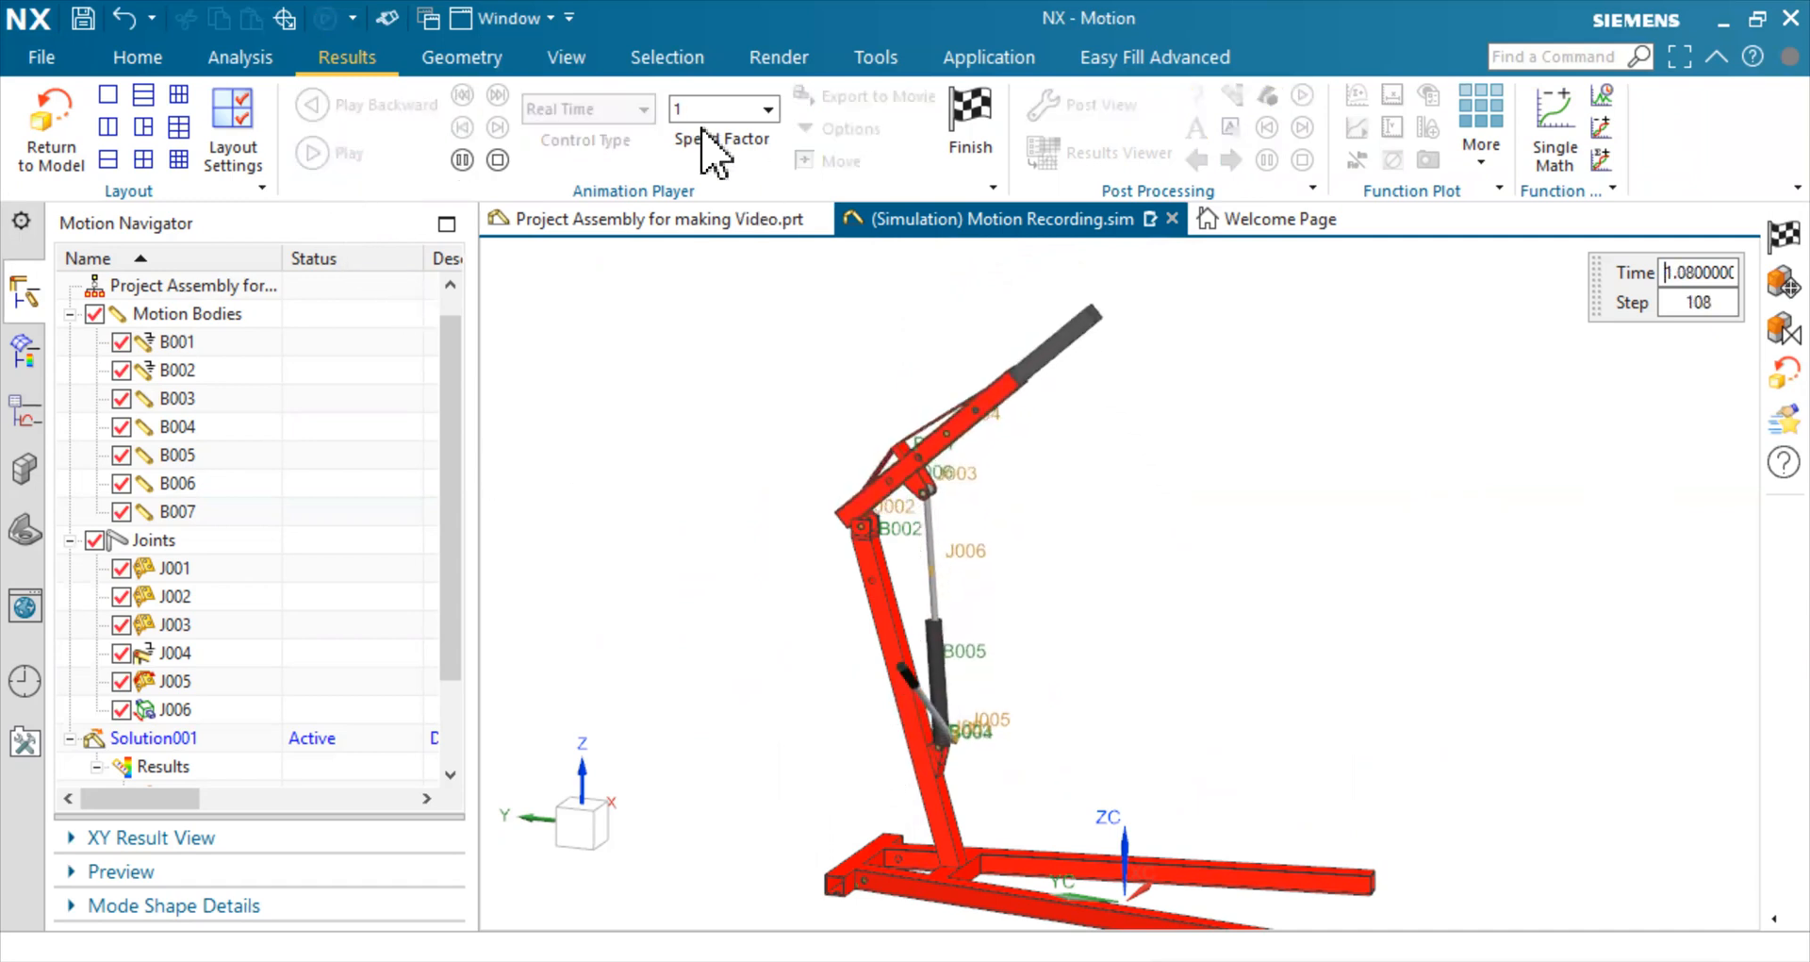
pyautogui.click(767, 109)
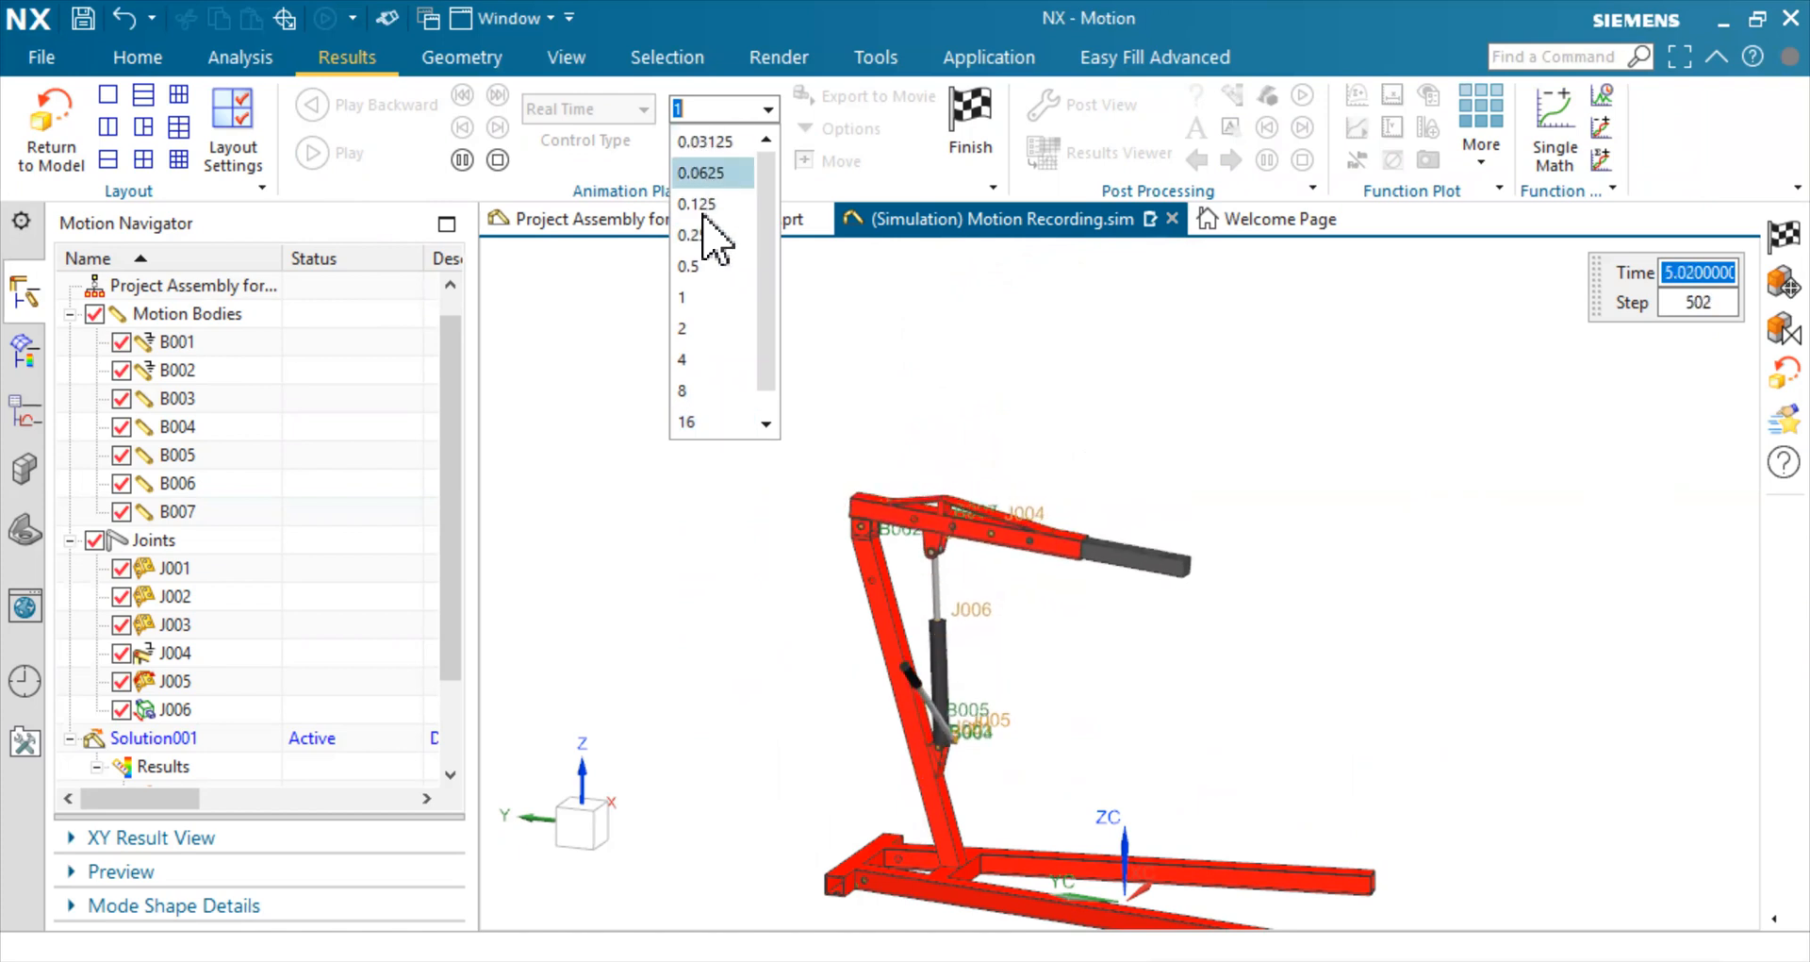
pyautogui.click(767, 110)
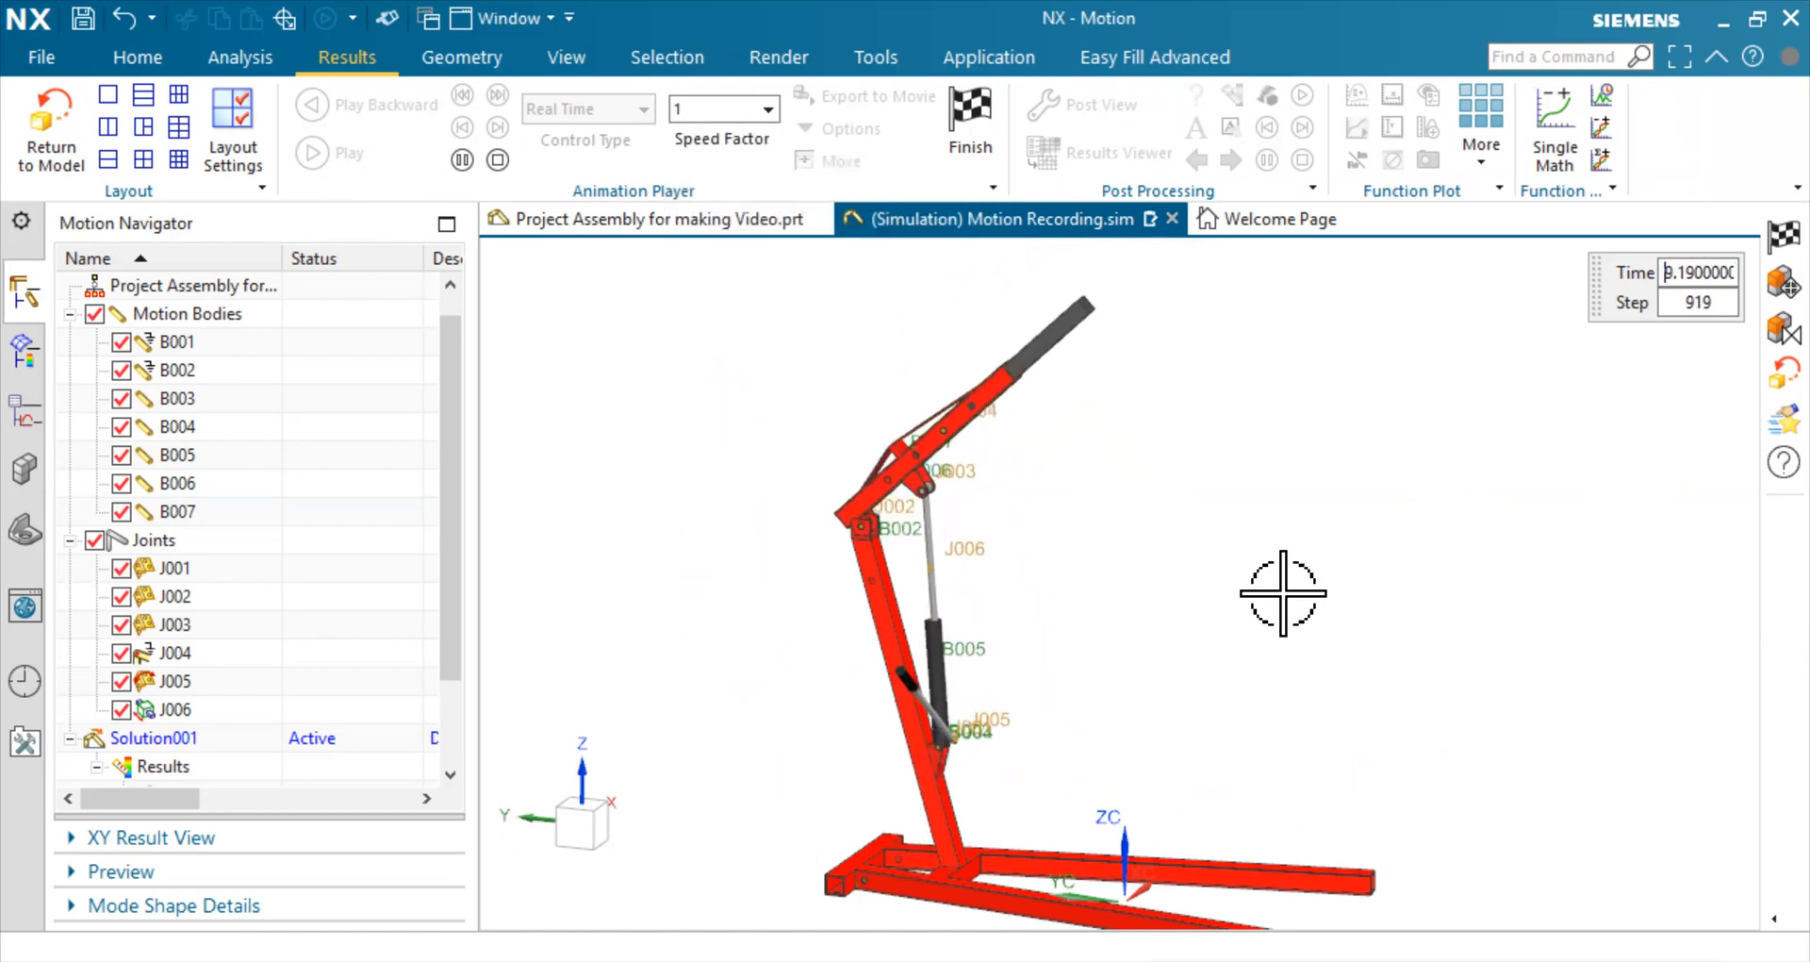
pyautogui.scroll(1, 750, 625)
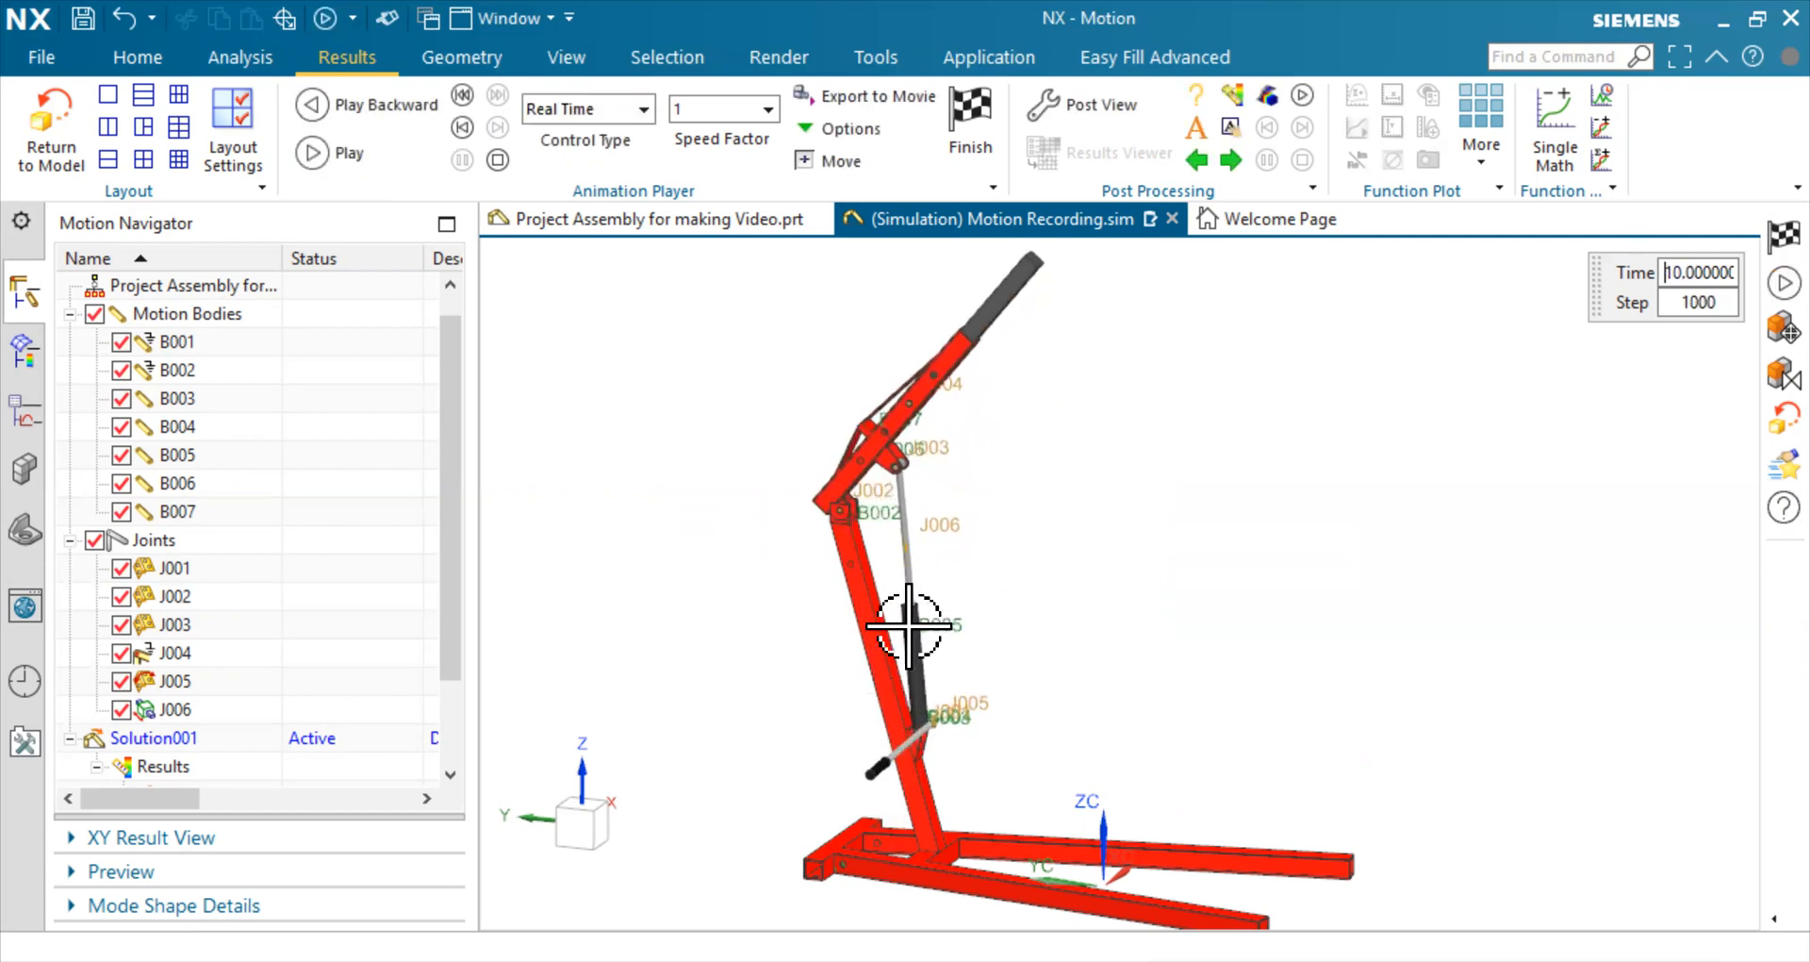
pyautogui.click(318, 150)
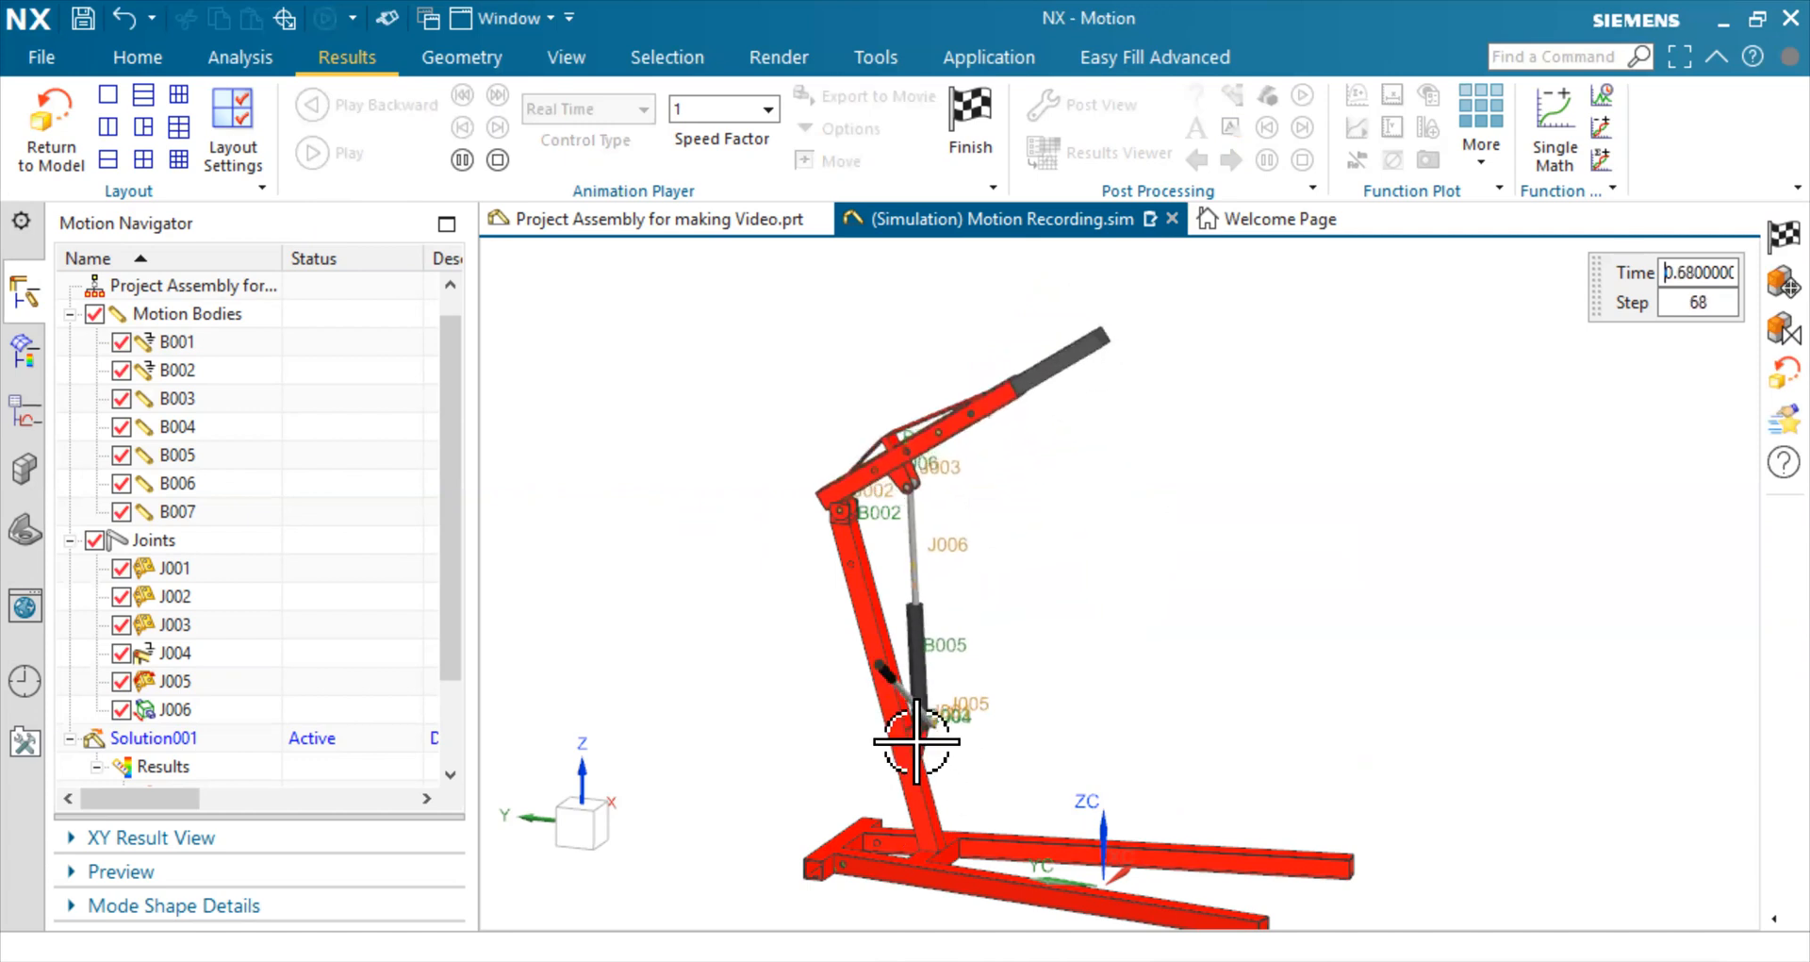